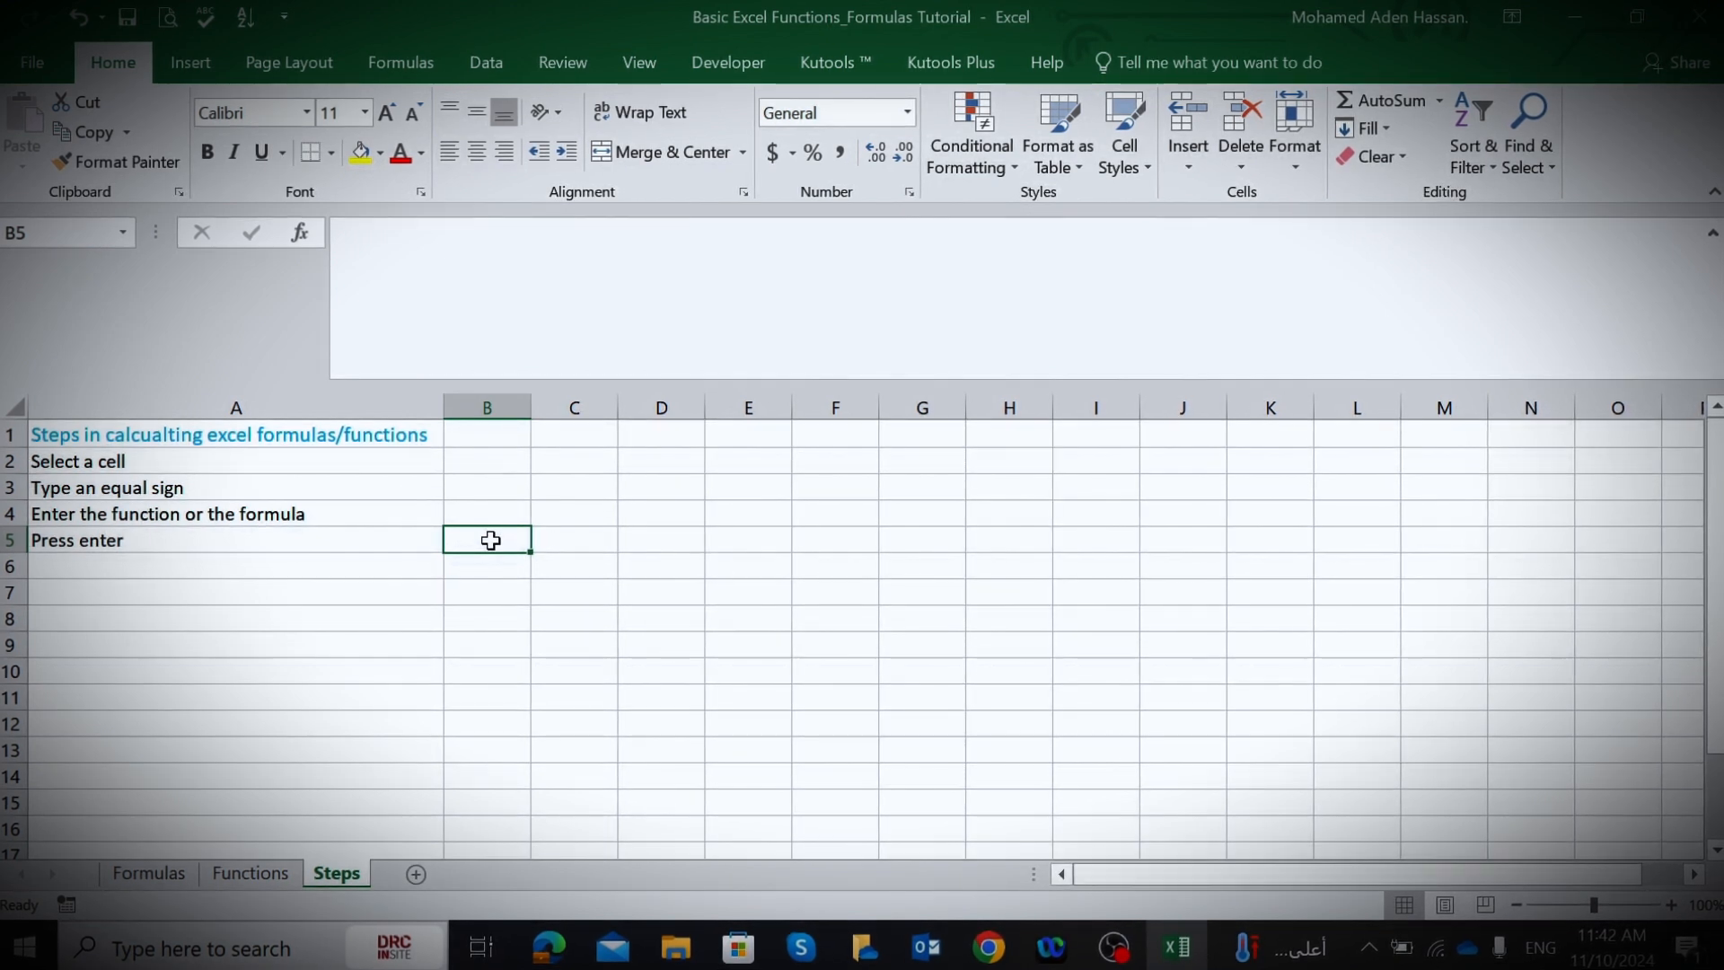
{"action": "type", "text": "="}
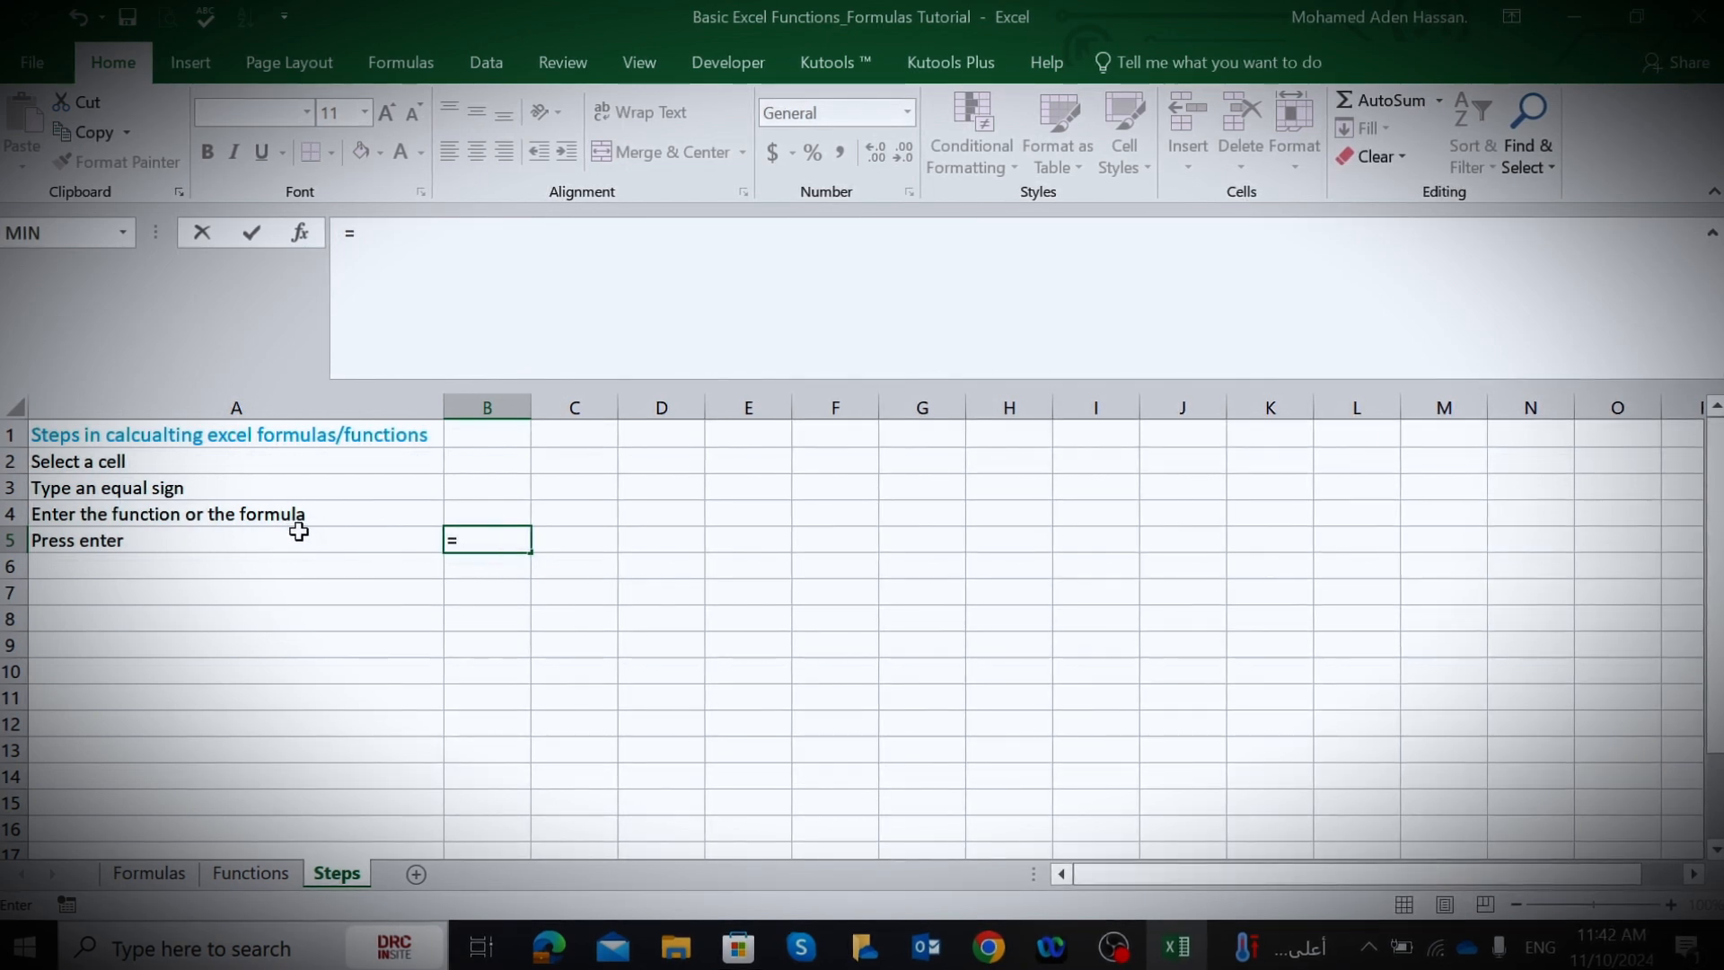
{"action": "key", "text": "Escape"}
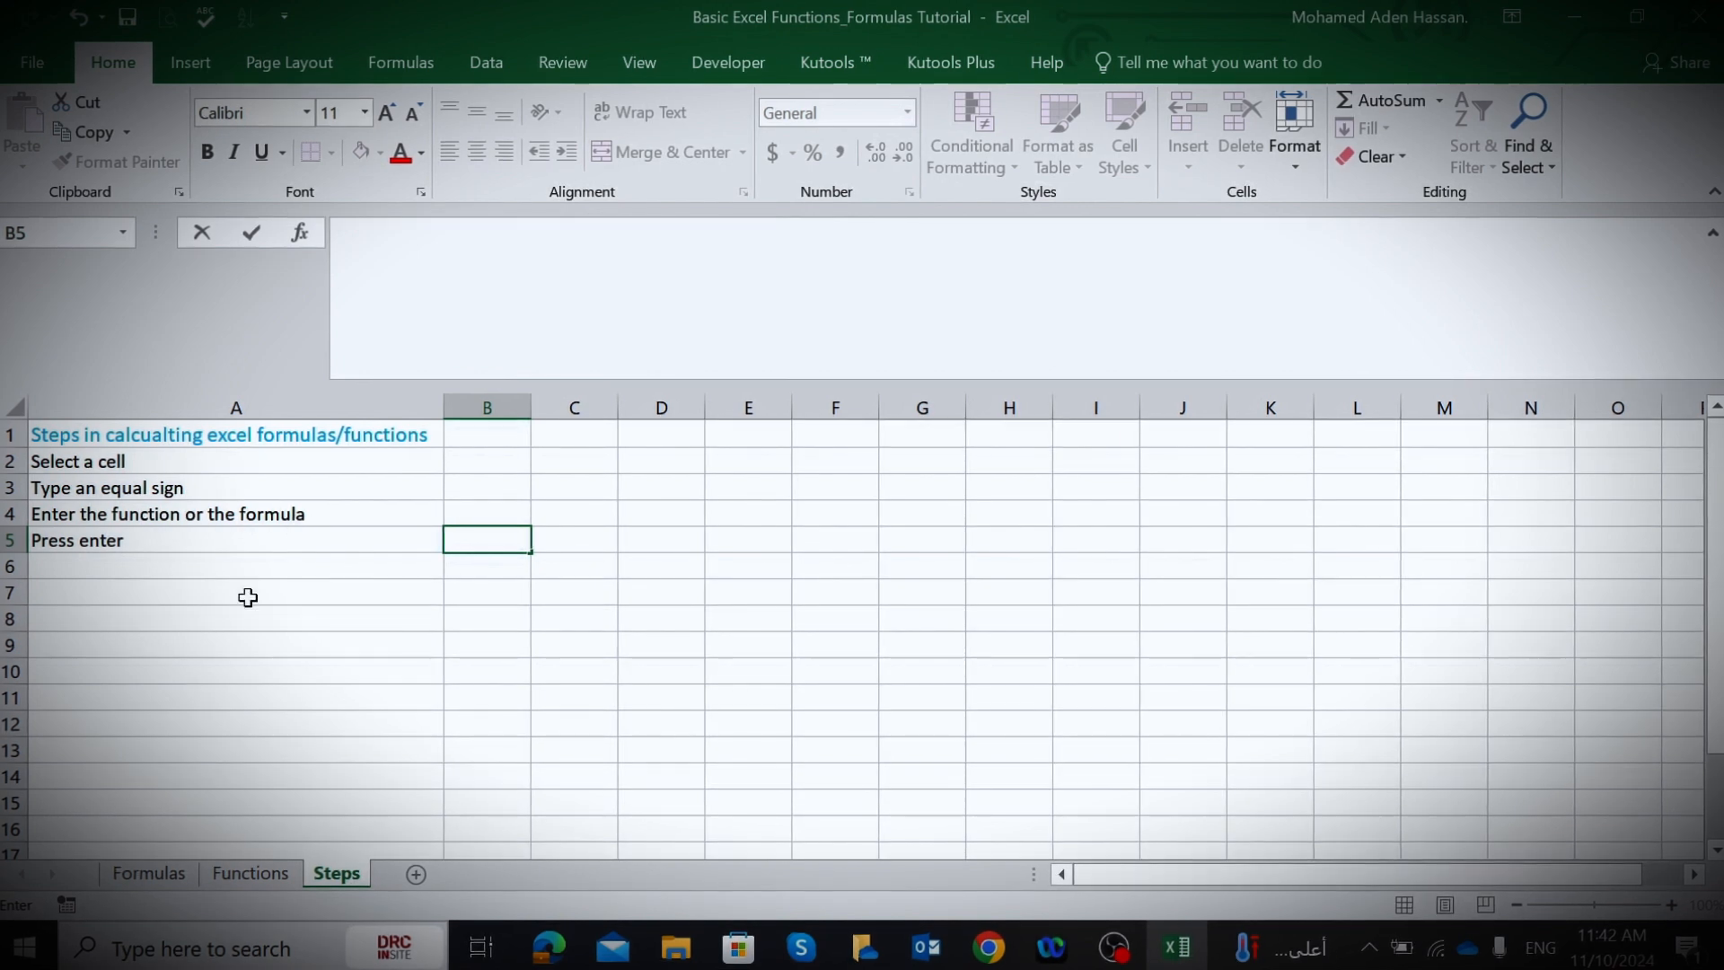
- On the Formulas sheet, calculate the sum in cell A4 of the Add column with the formula =10+5
{"action": "left_click", "coordinate": [144, 873]}
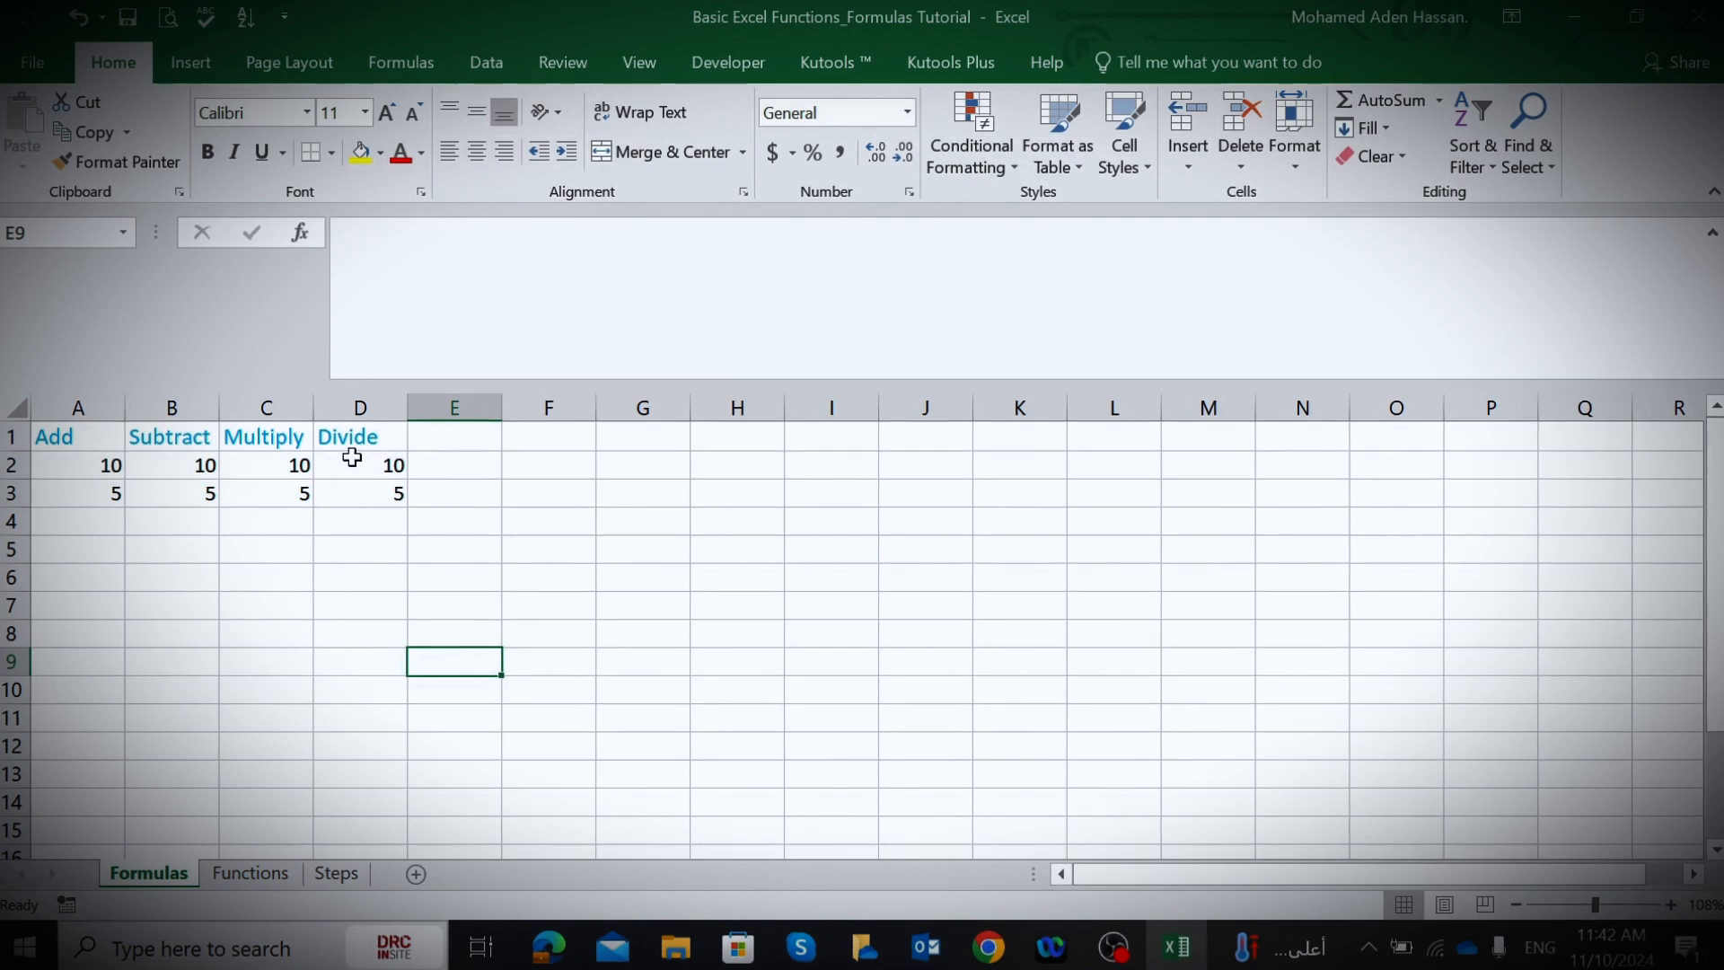
{"action": "left_click", "coordinate": [72, 527]}
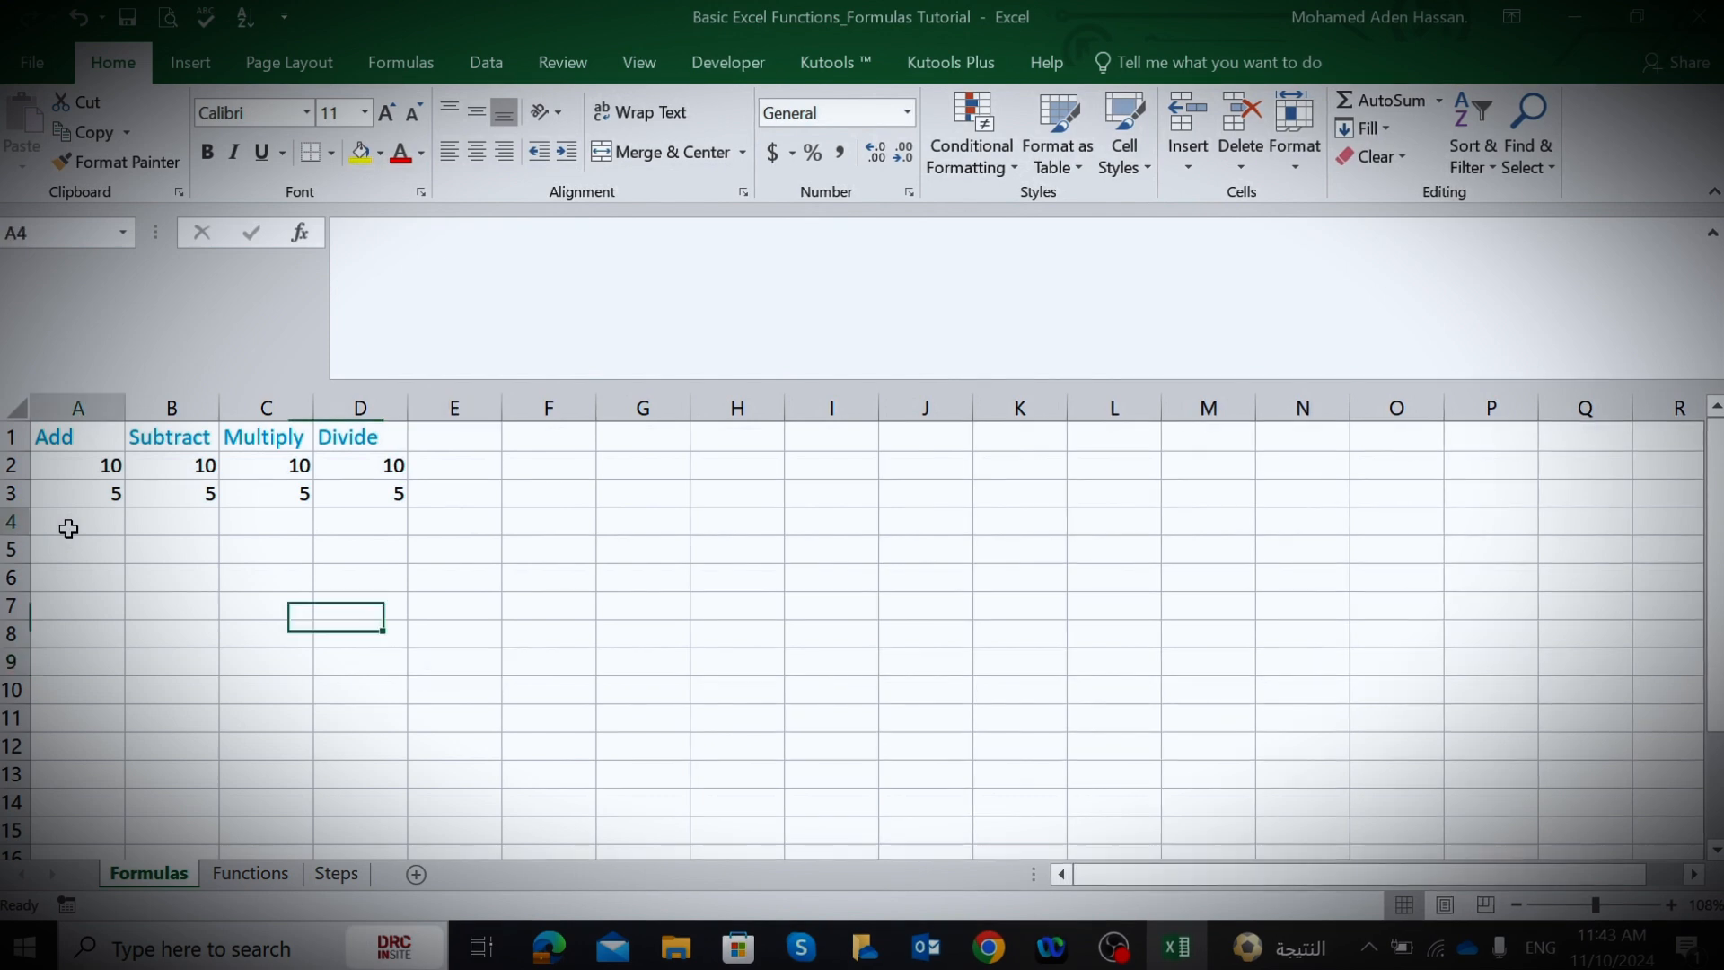
{"action": "type", "text": "="}
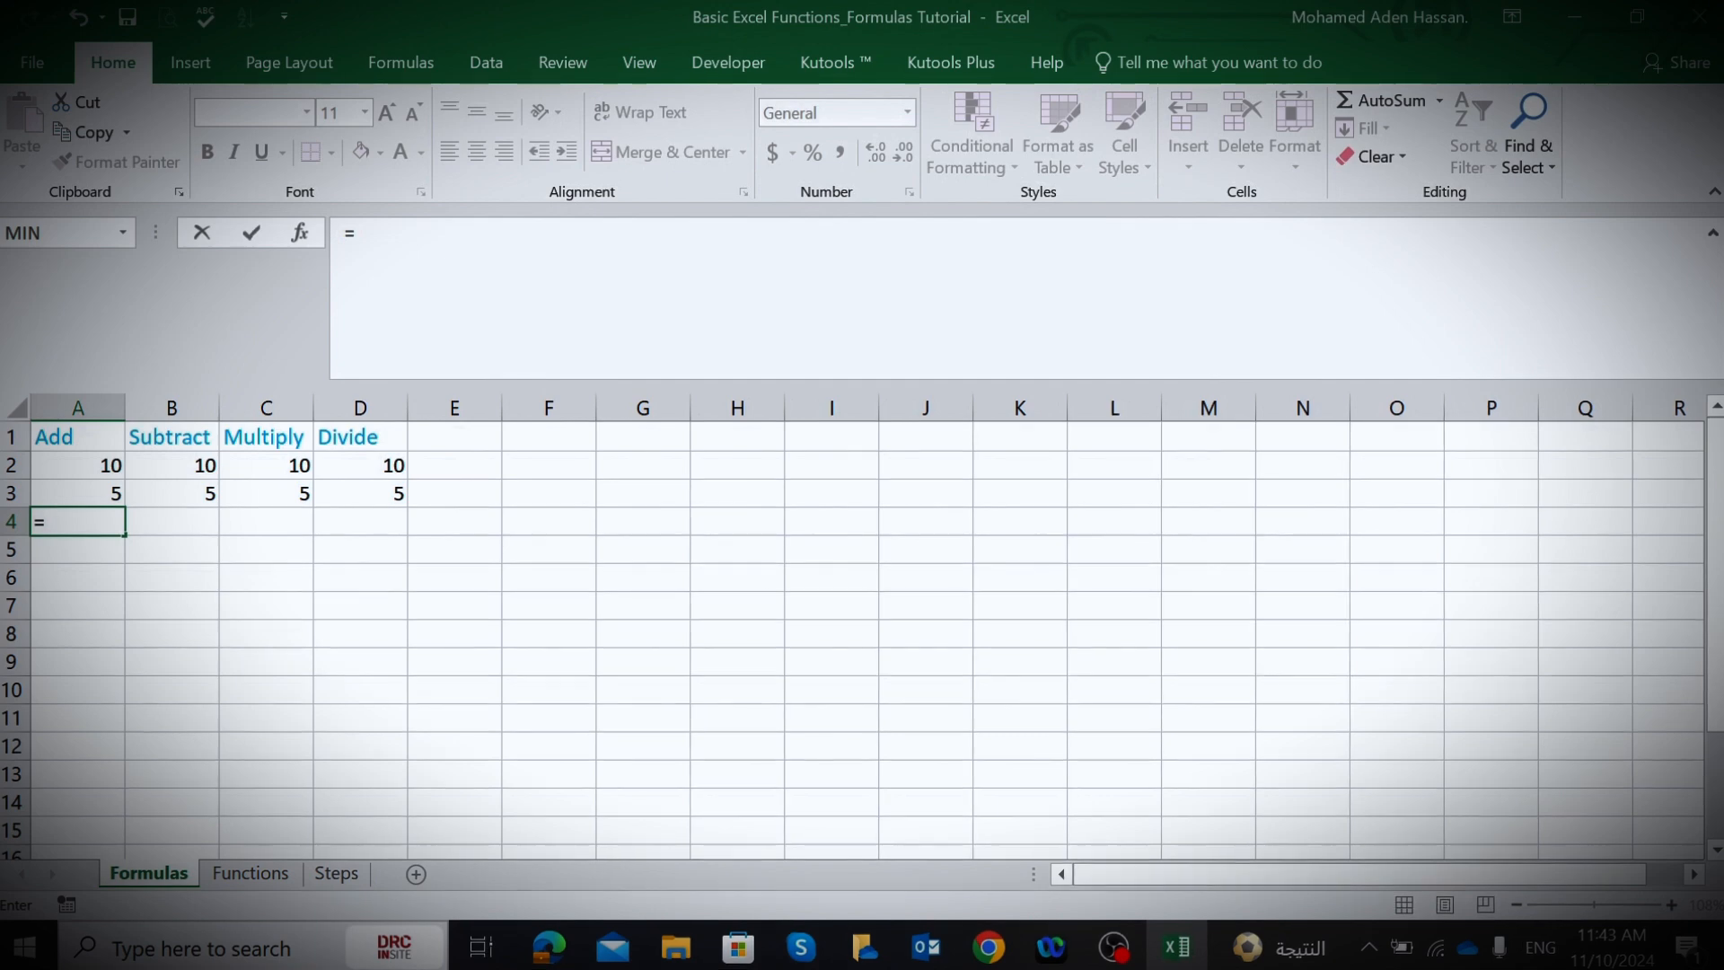
{"action": "type", "text": "10+5"}
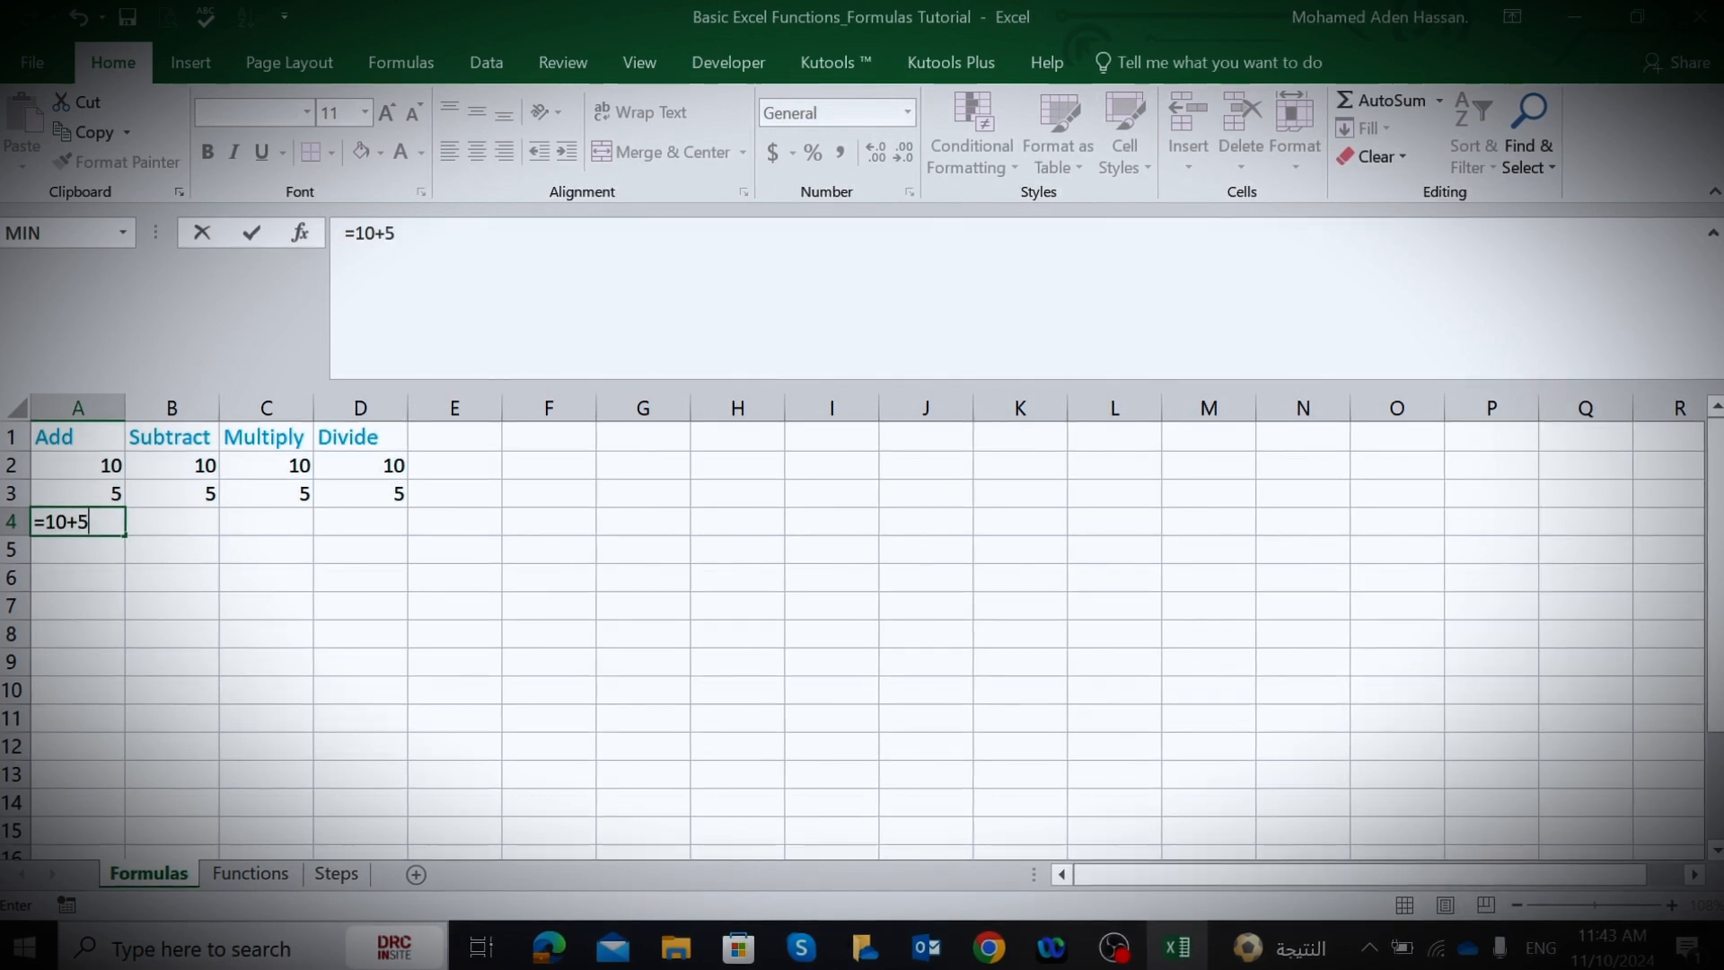
{"action": "key", "text": "Return"}
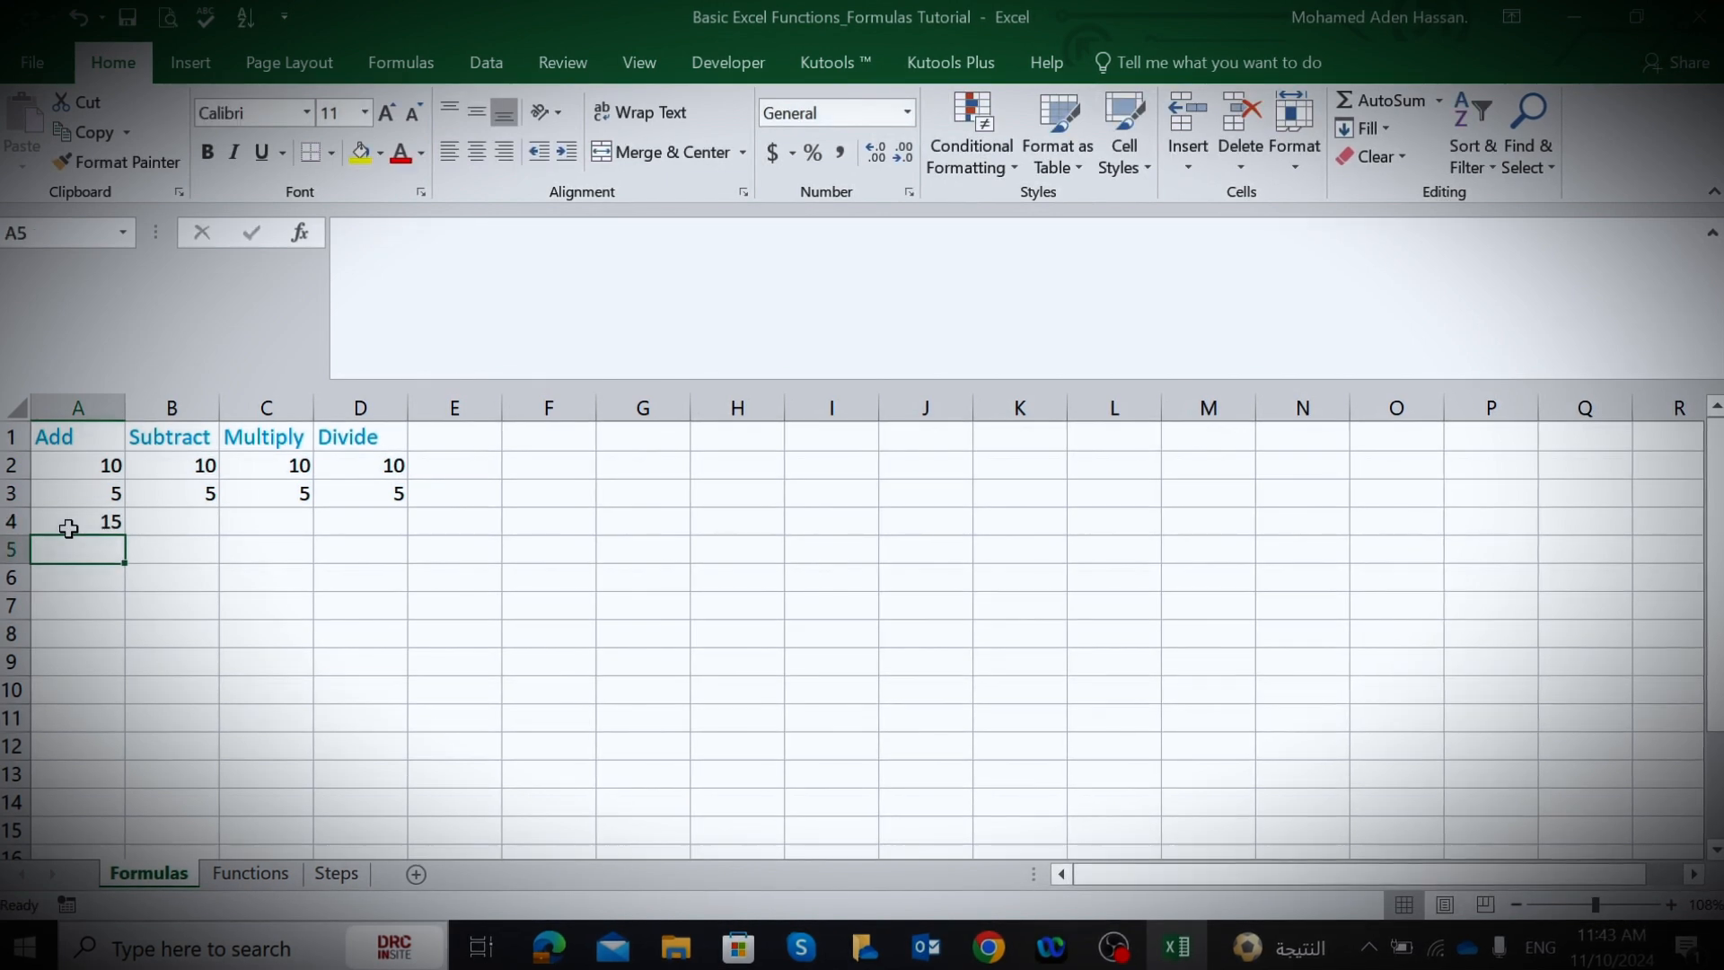
- Calculate the difference in cell B4 of the Subtract column with the formula =10-5
{"action": "left_click", "coordinate": [190, 519]}
{"action": "right_click", "coordinate": [190, 519]}
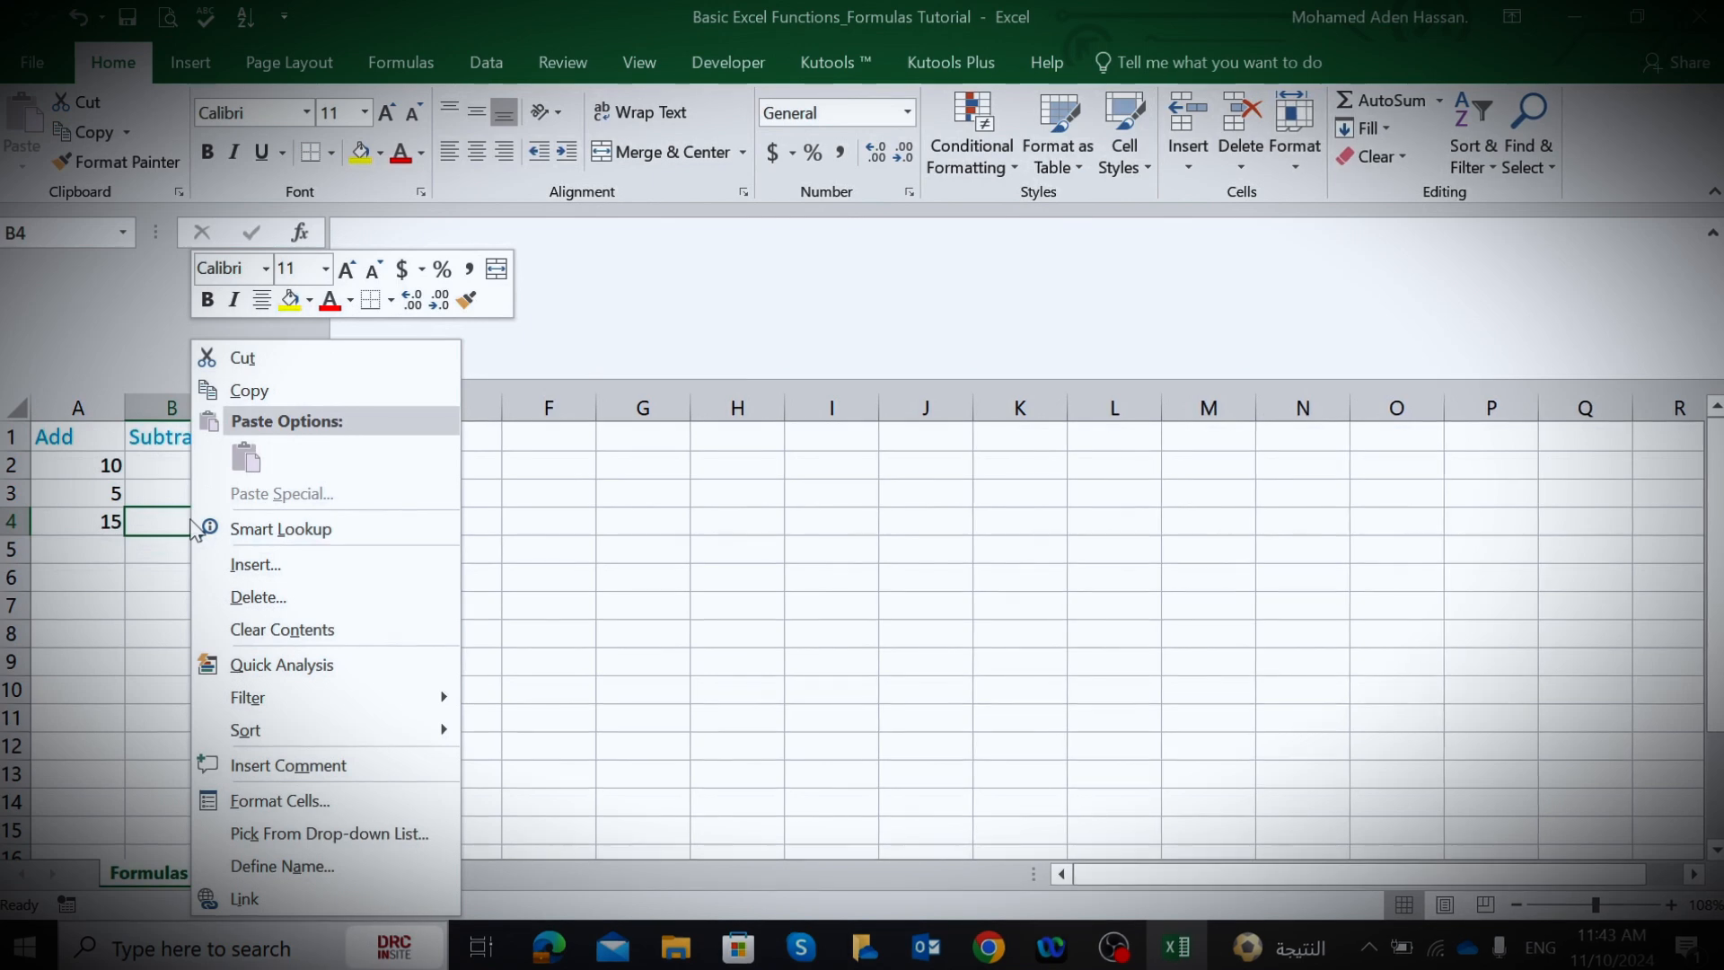
{"action": "key", "text": "Escape"}
{"action": "type", "text": "="}
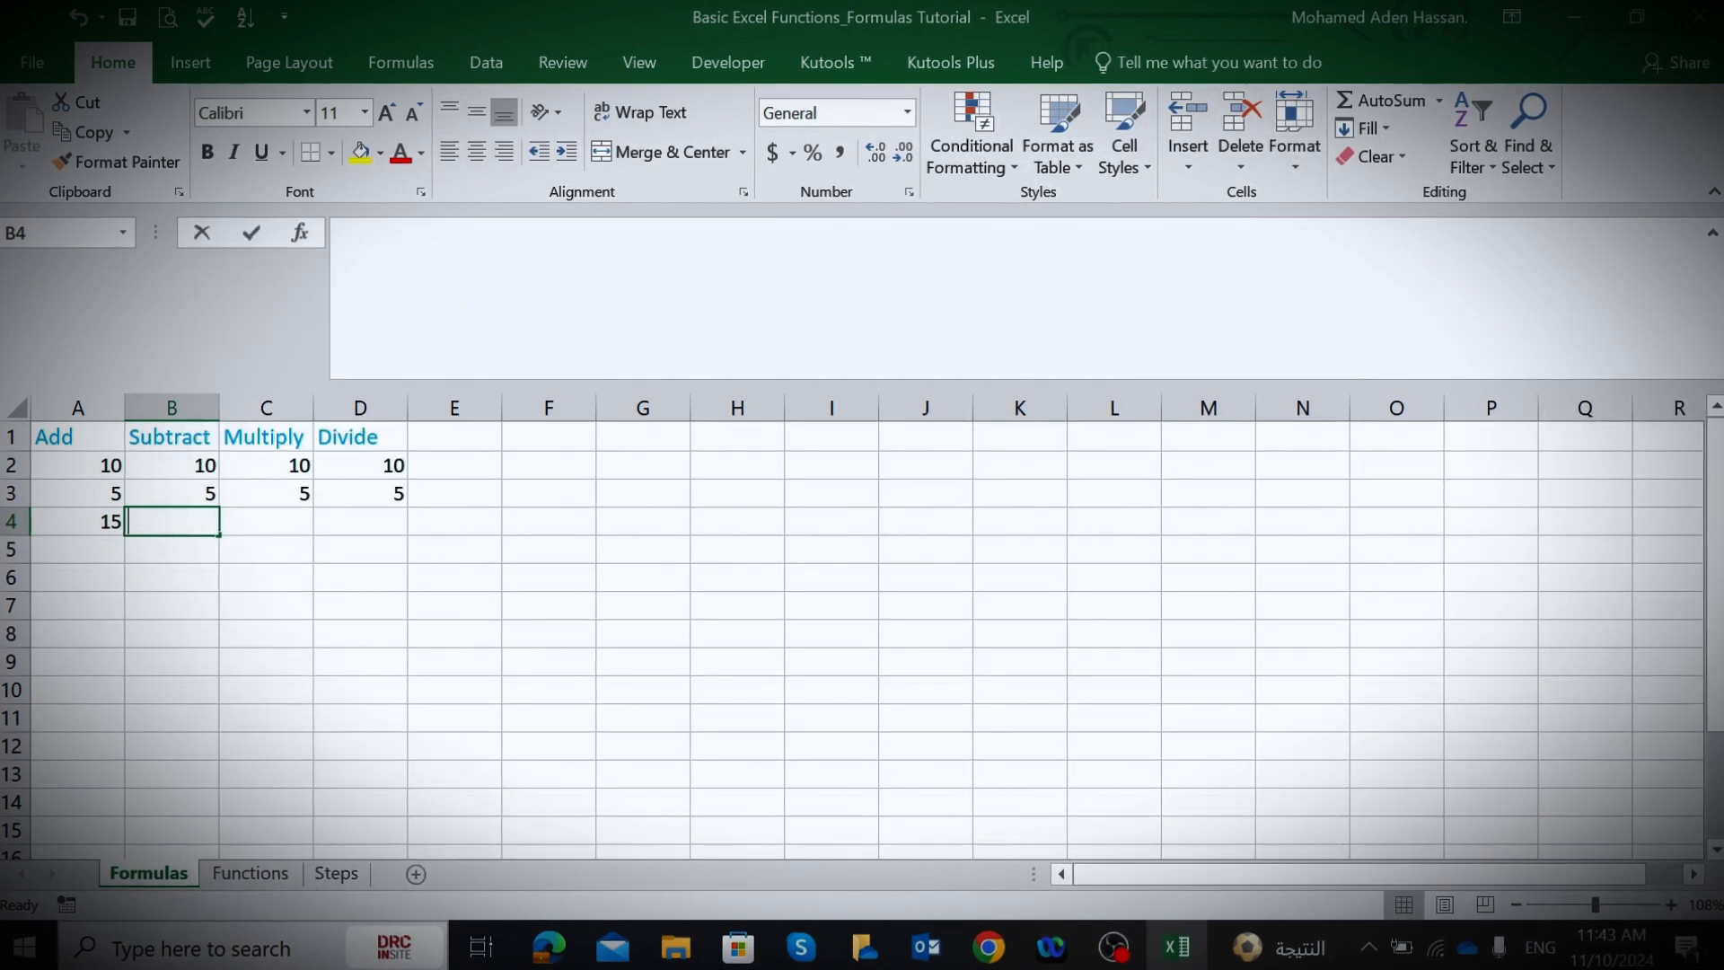
{"action": "type", "text": "10"}
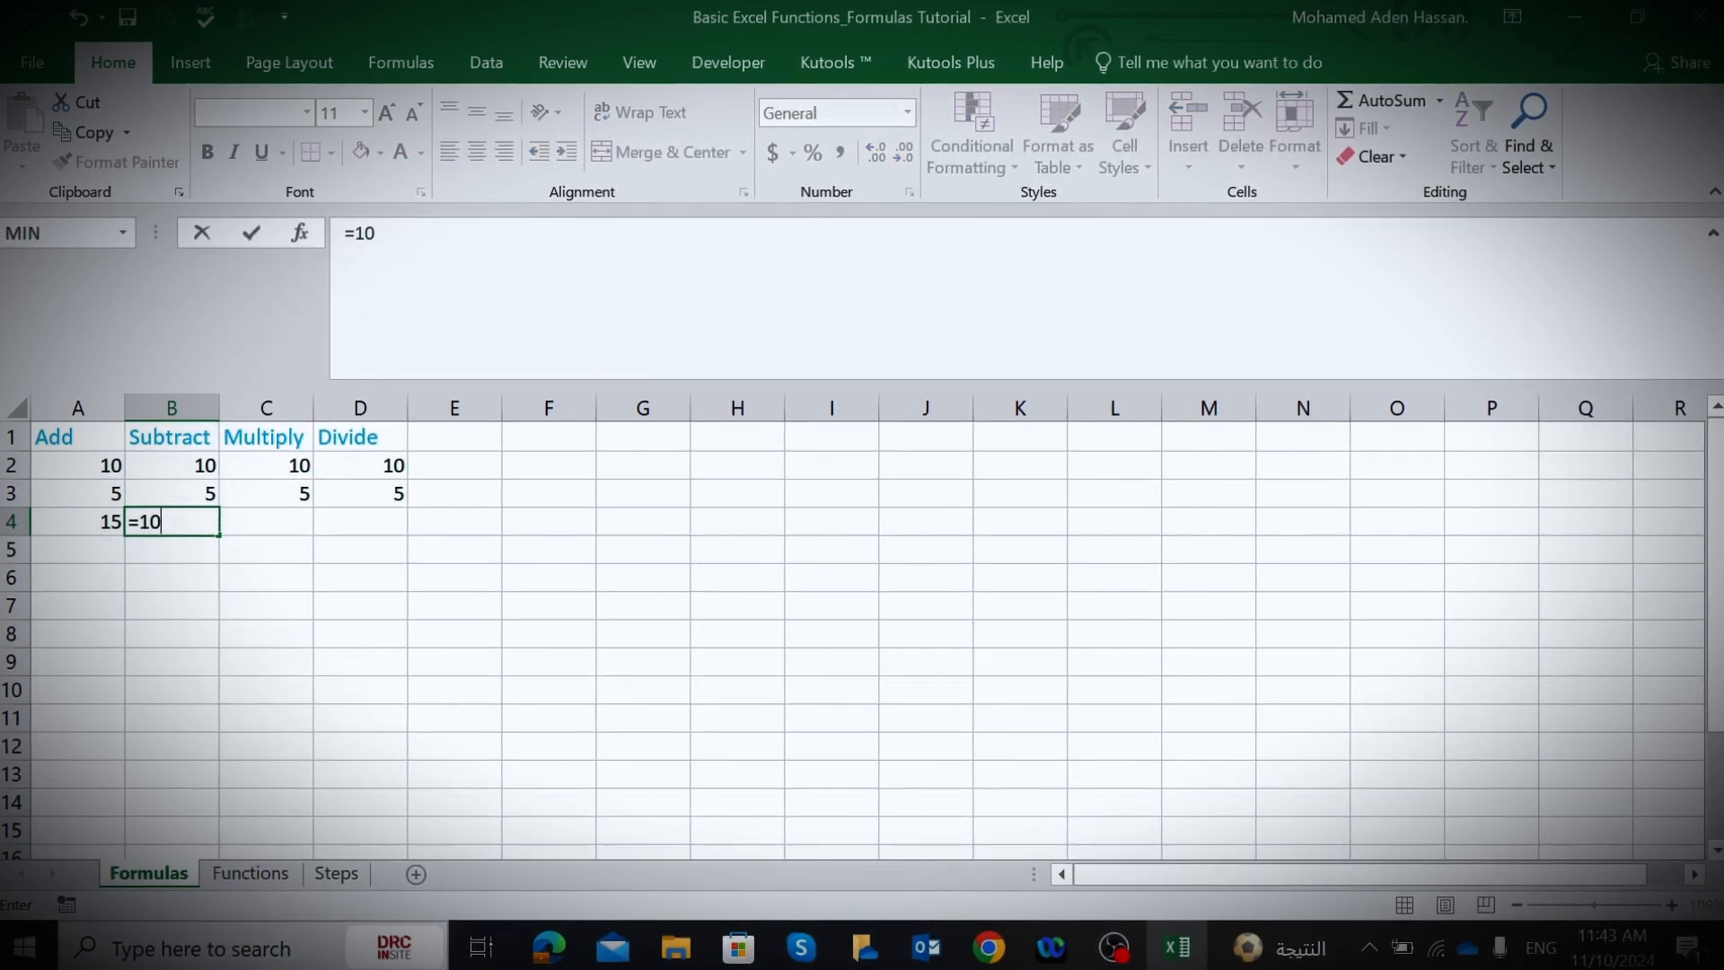
{"action": "type", "text": "-"}
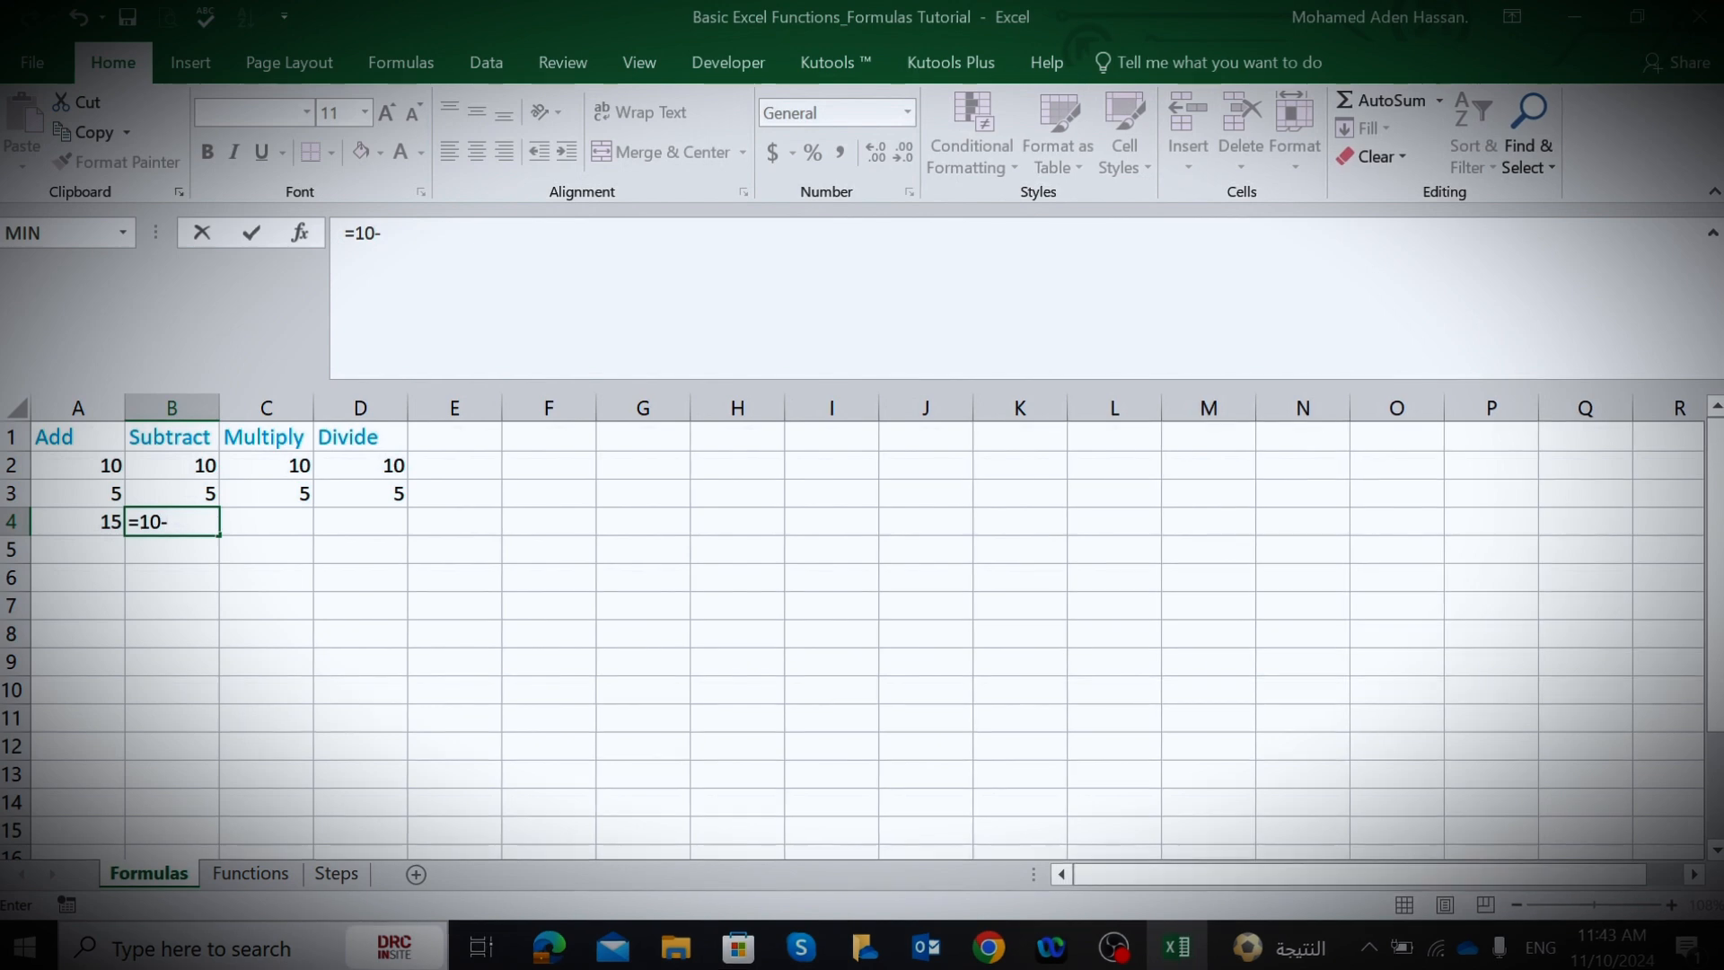
{"action": "type", "text": "5"}
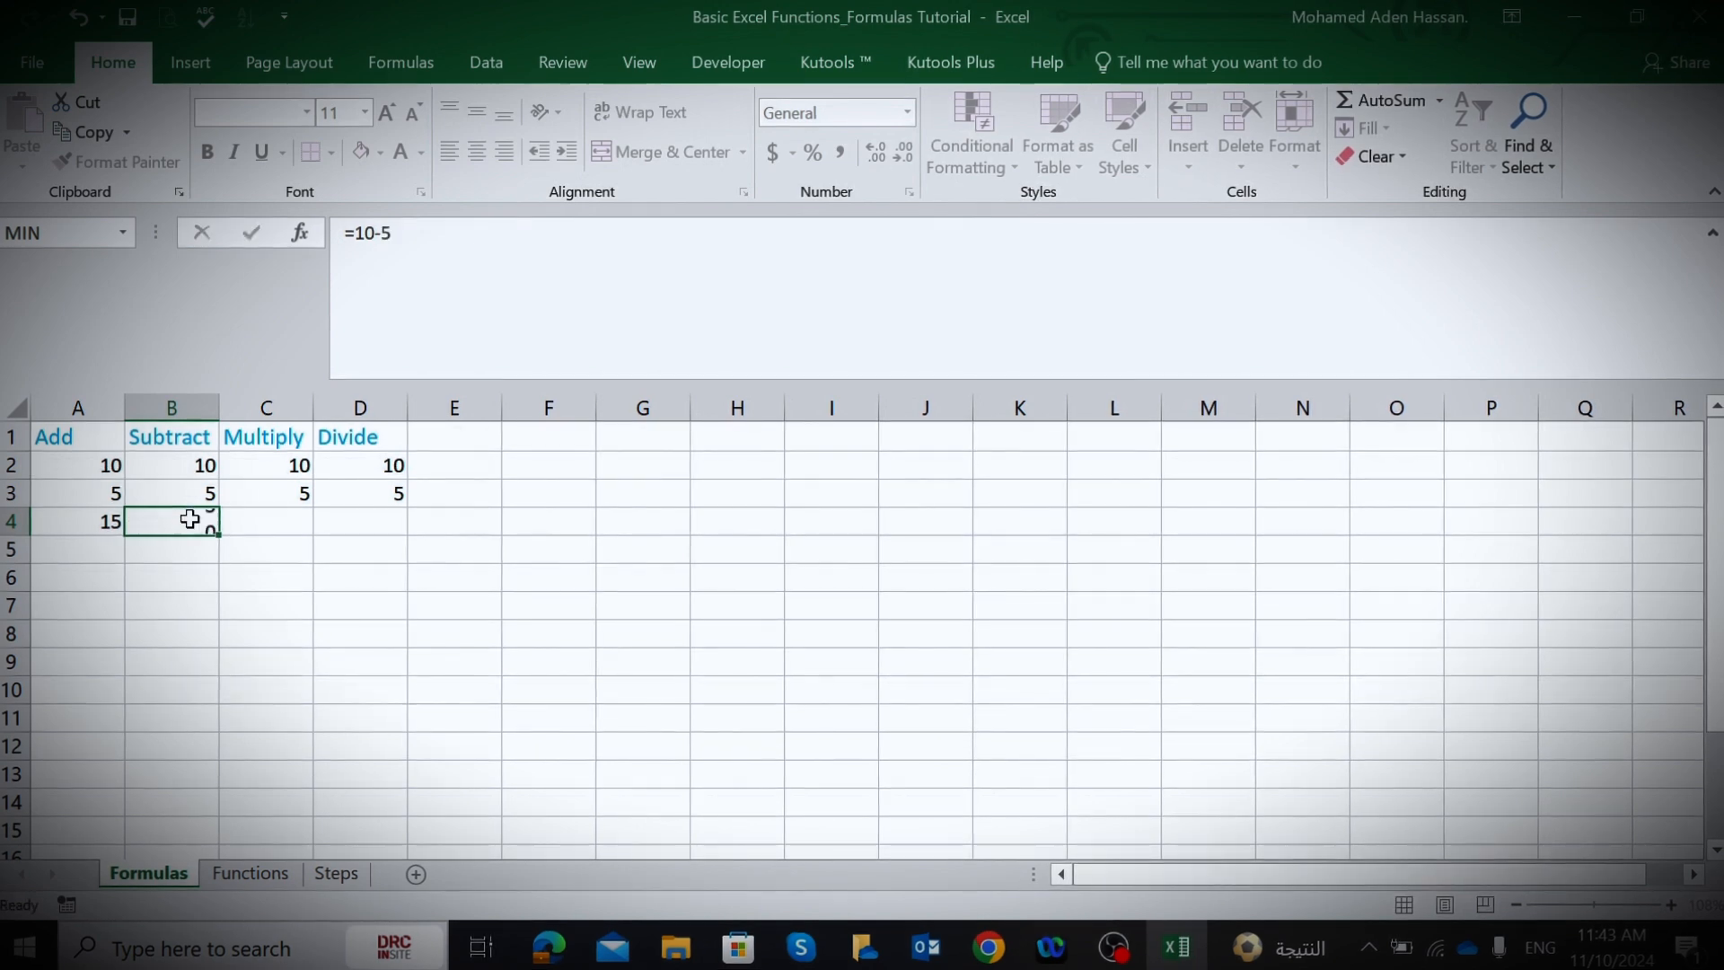
{"action": "key", "text": "Return"}
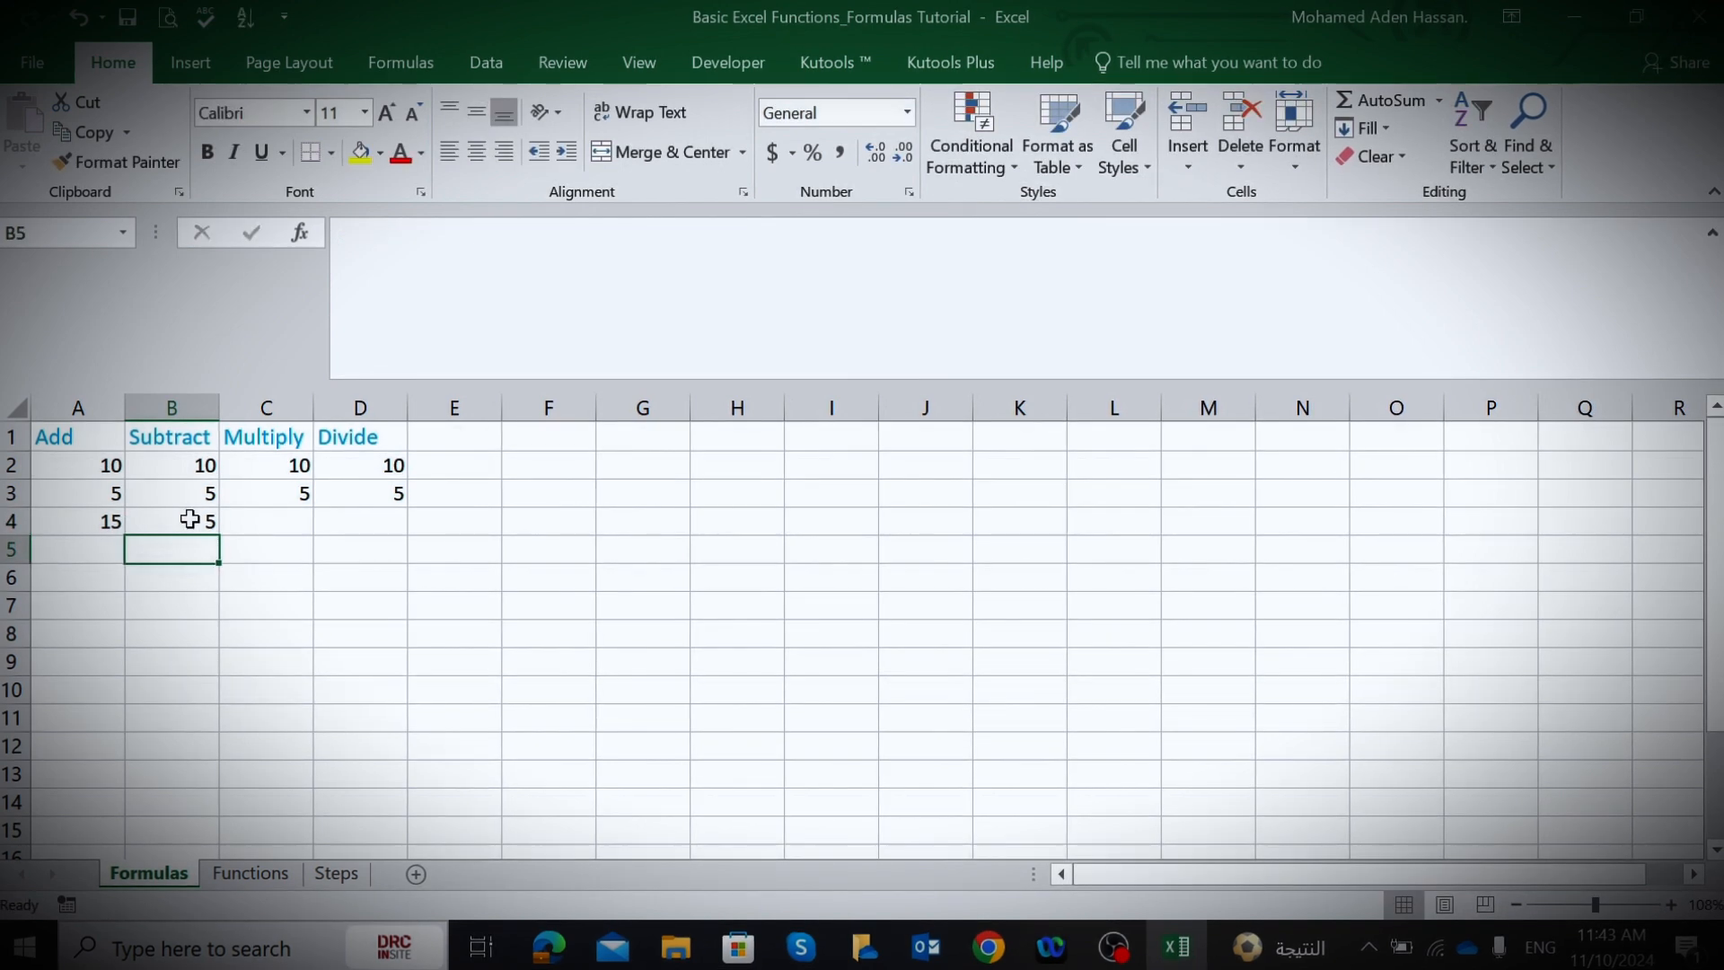
- Calculate the product in cell C4 of the Multiply column with the formula =10*5
{"action": "right_click", "coordinate": [287, 523]}
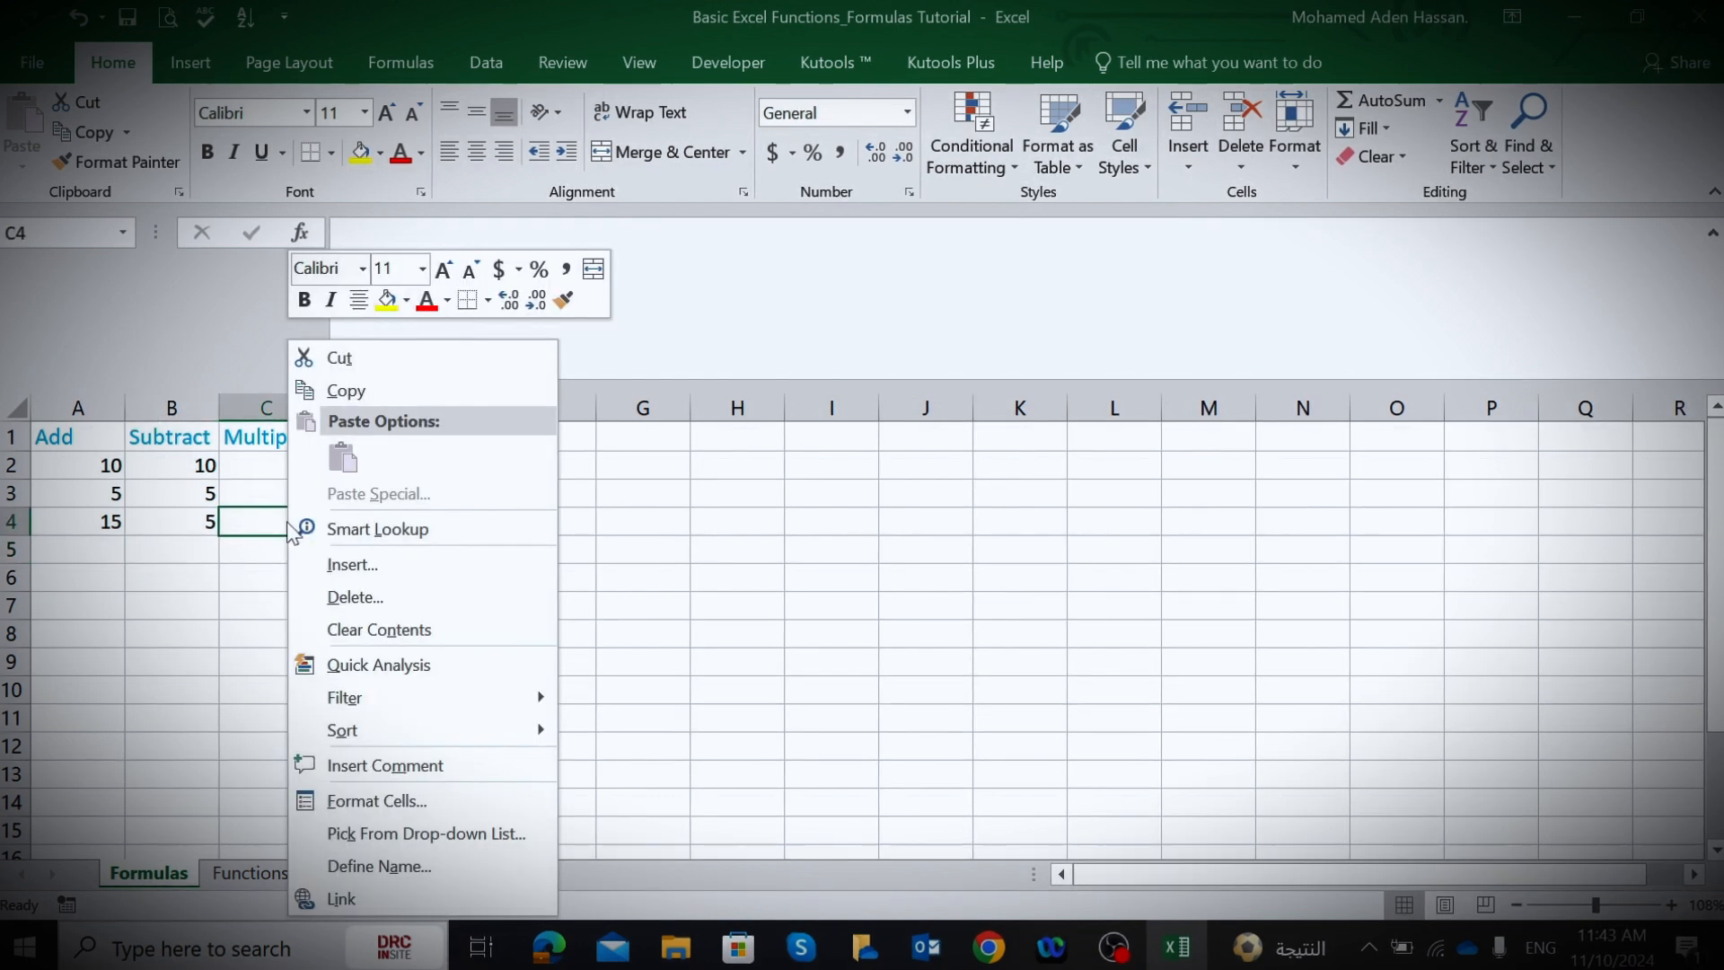
{"action": "left_click", "coordinate": [287, 523]}
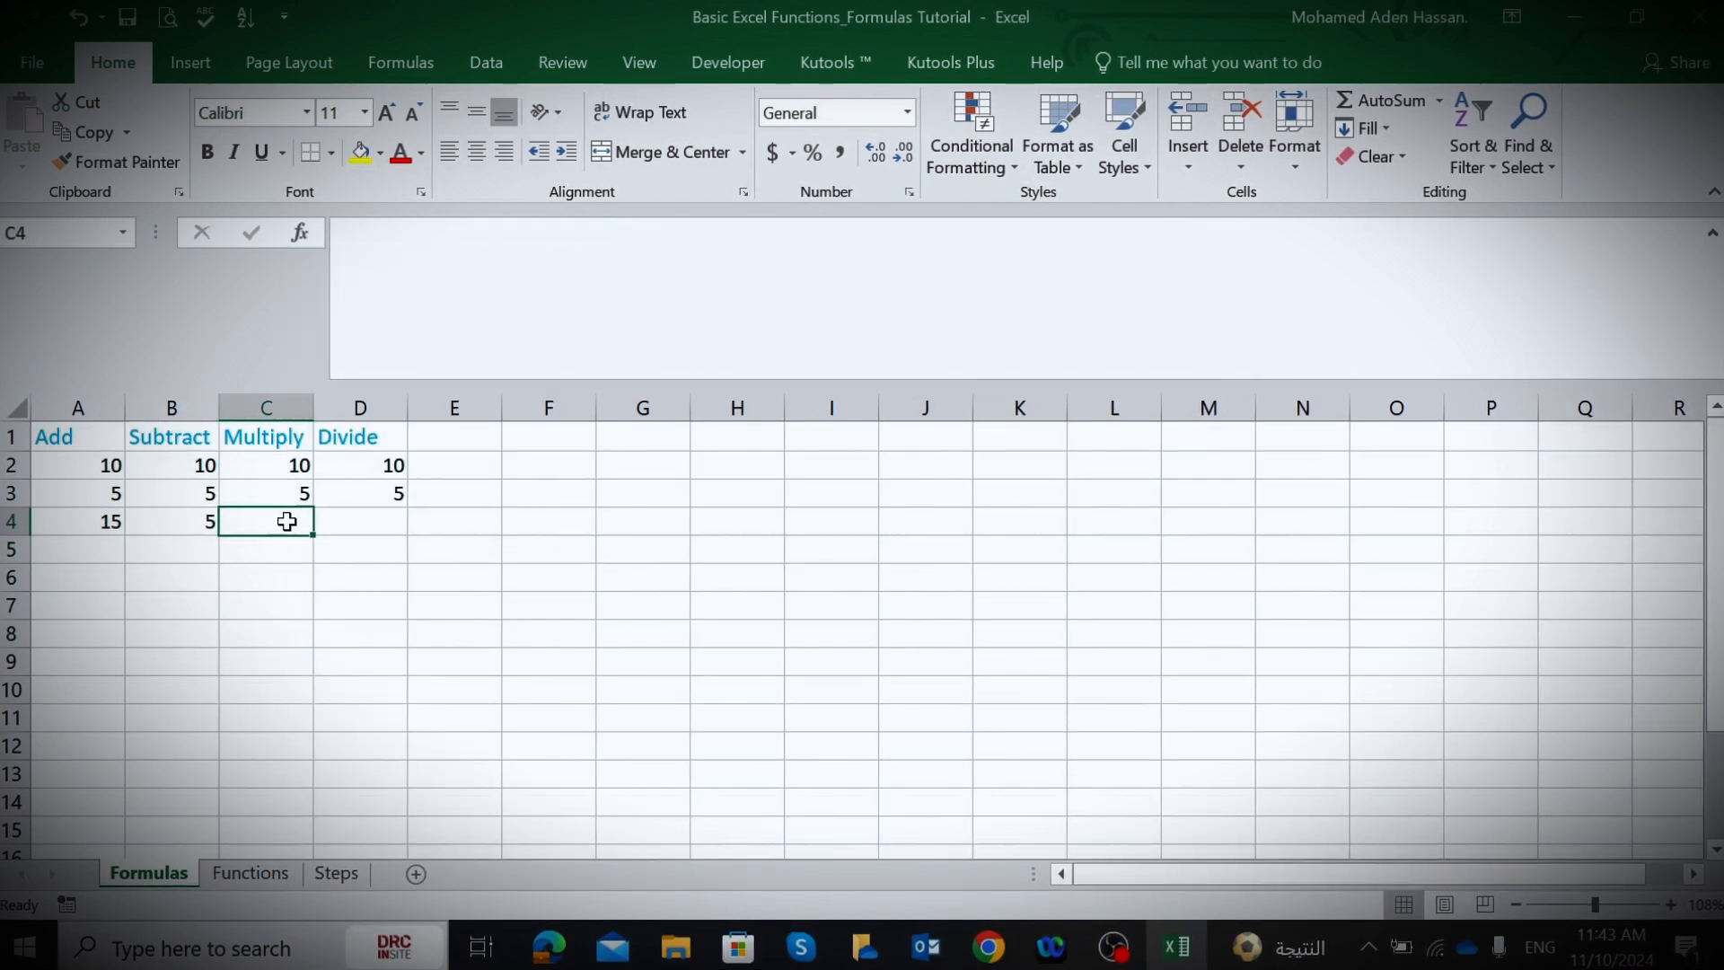
{"action": "type", "text": "=1"}
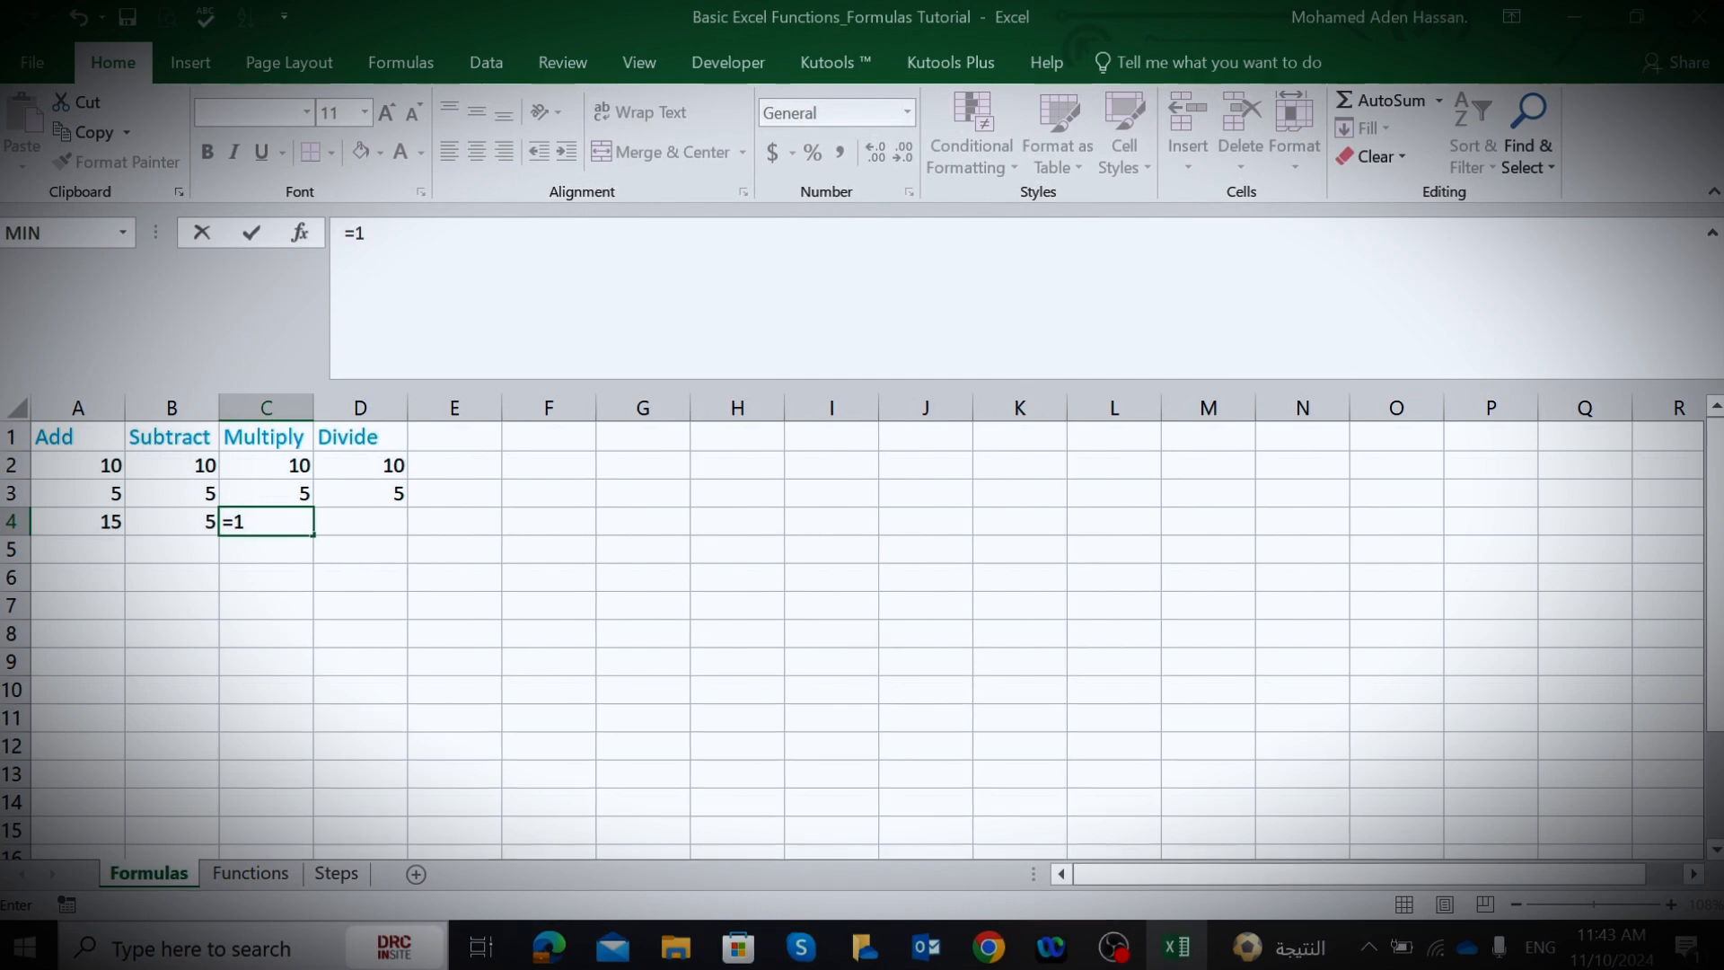
{"action": "type", "text": "0"}
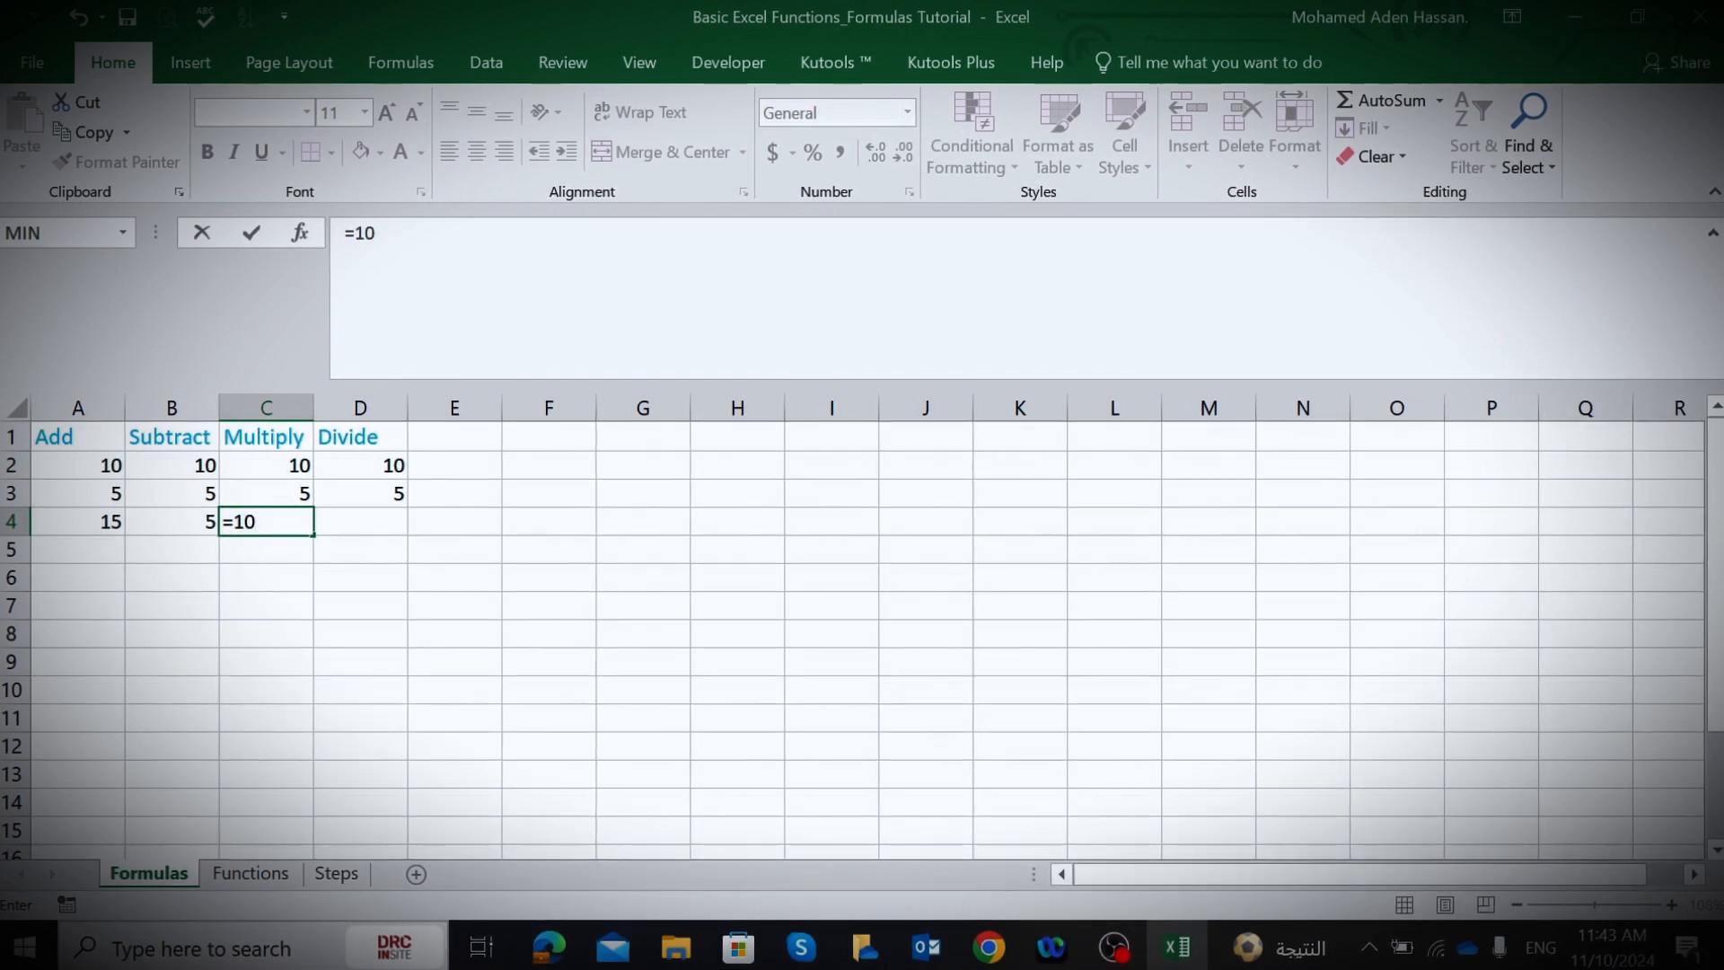
{"action": "type", "text": "*5"}
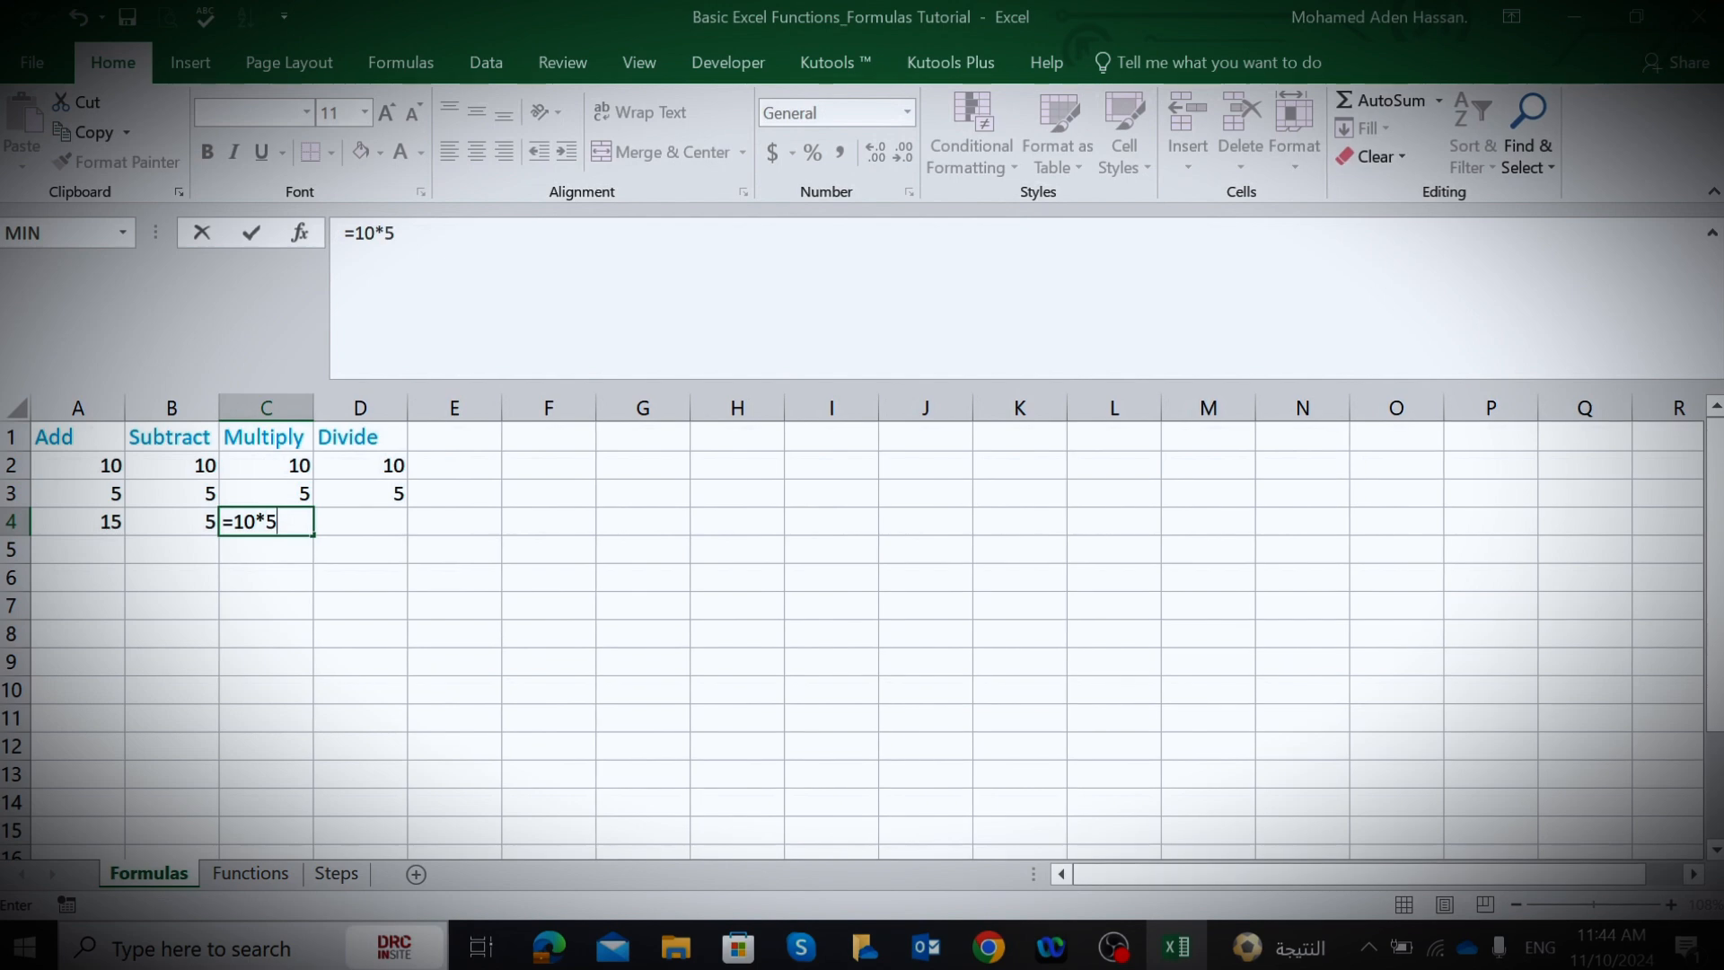
{"action": "key", "text": "Return"}
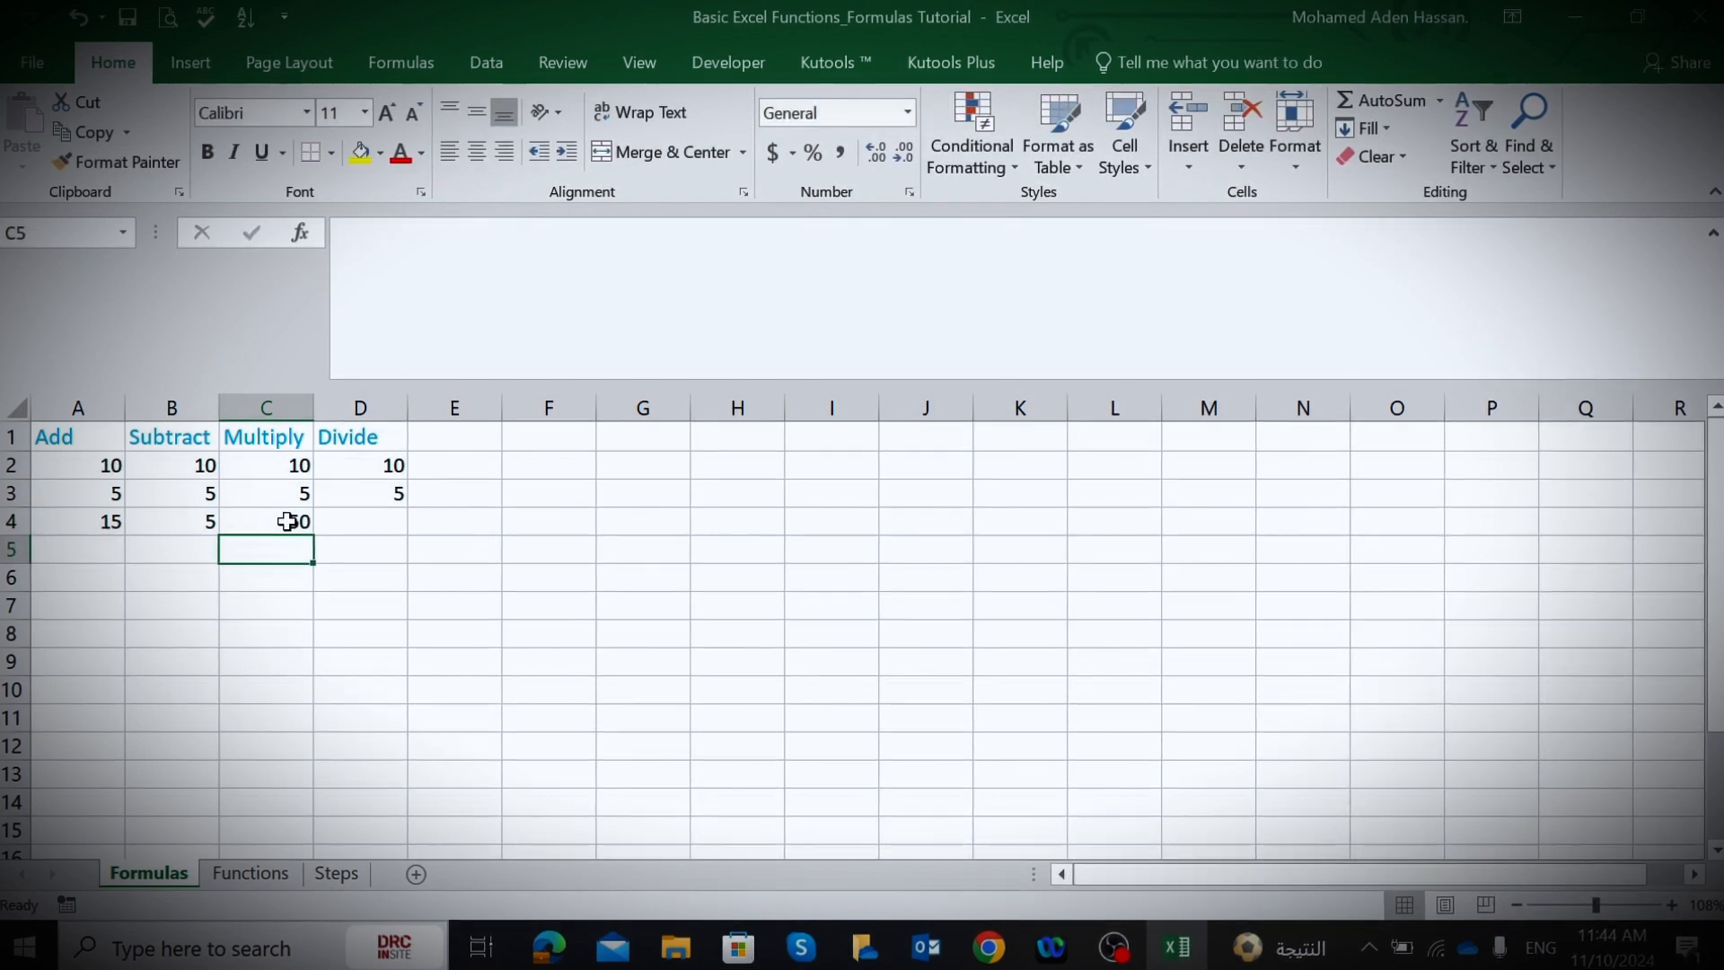
- Calculate the quotient in cell D4 of the Divide column with the formula =10/5
{"action": "left_click", "coordinate": [358, 528]}
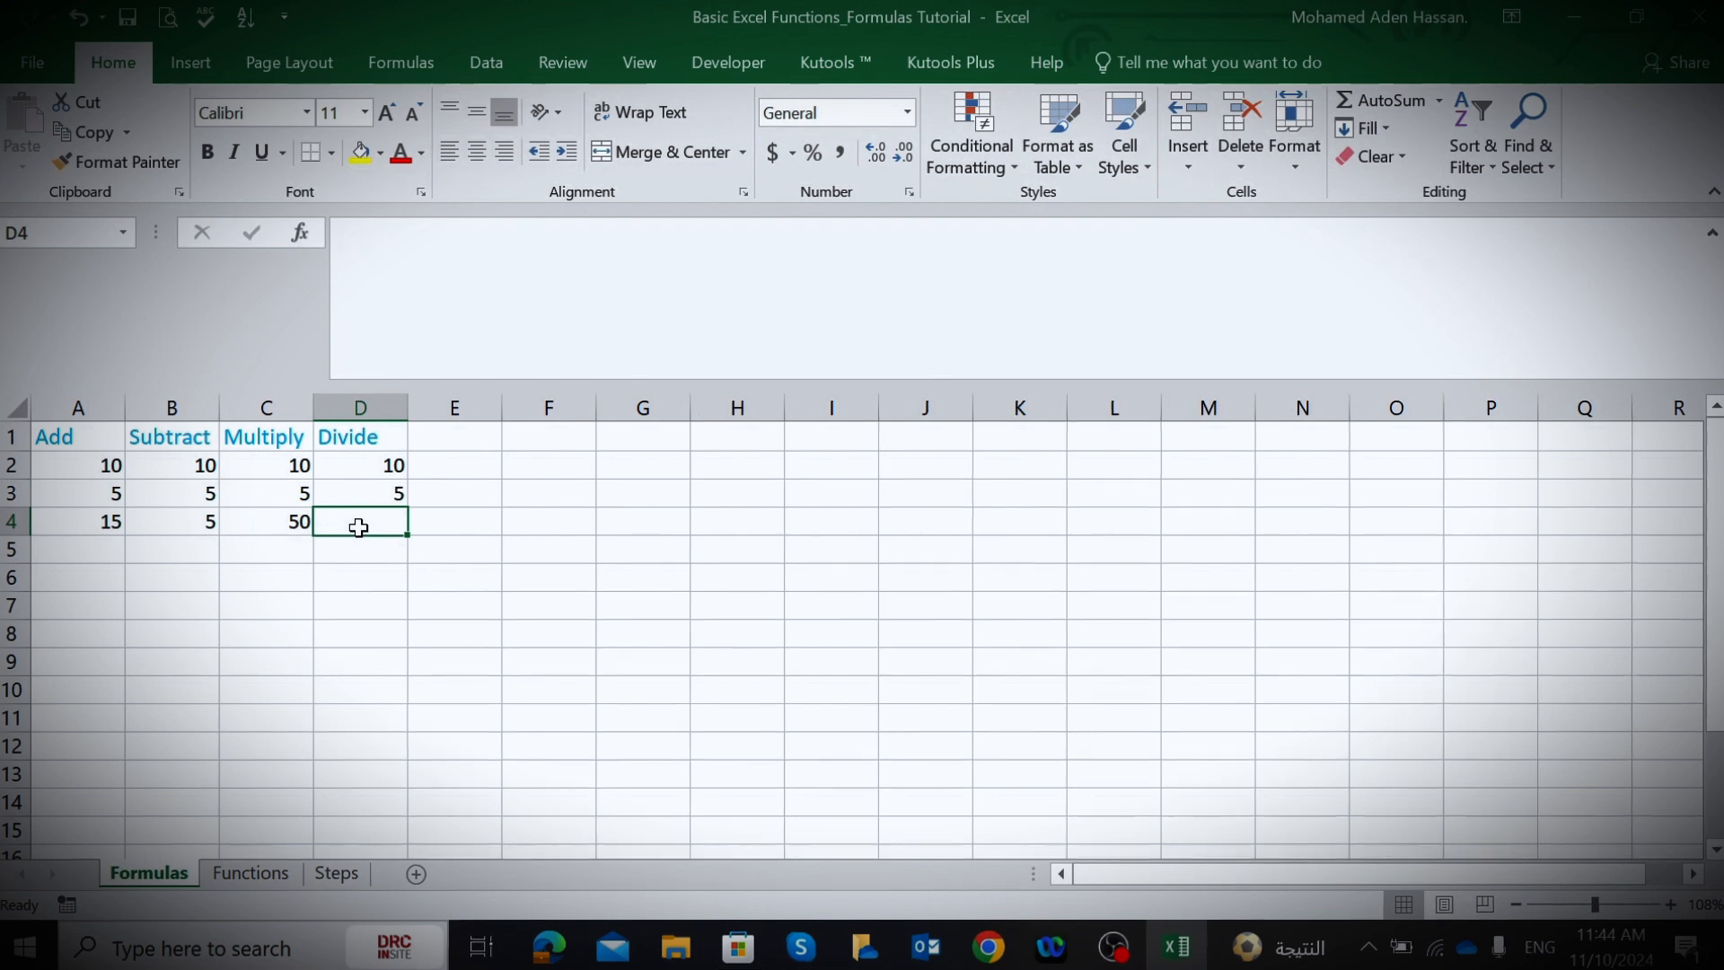
{"action": "type", "text": "="}
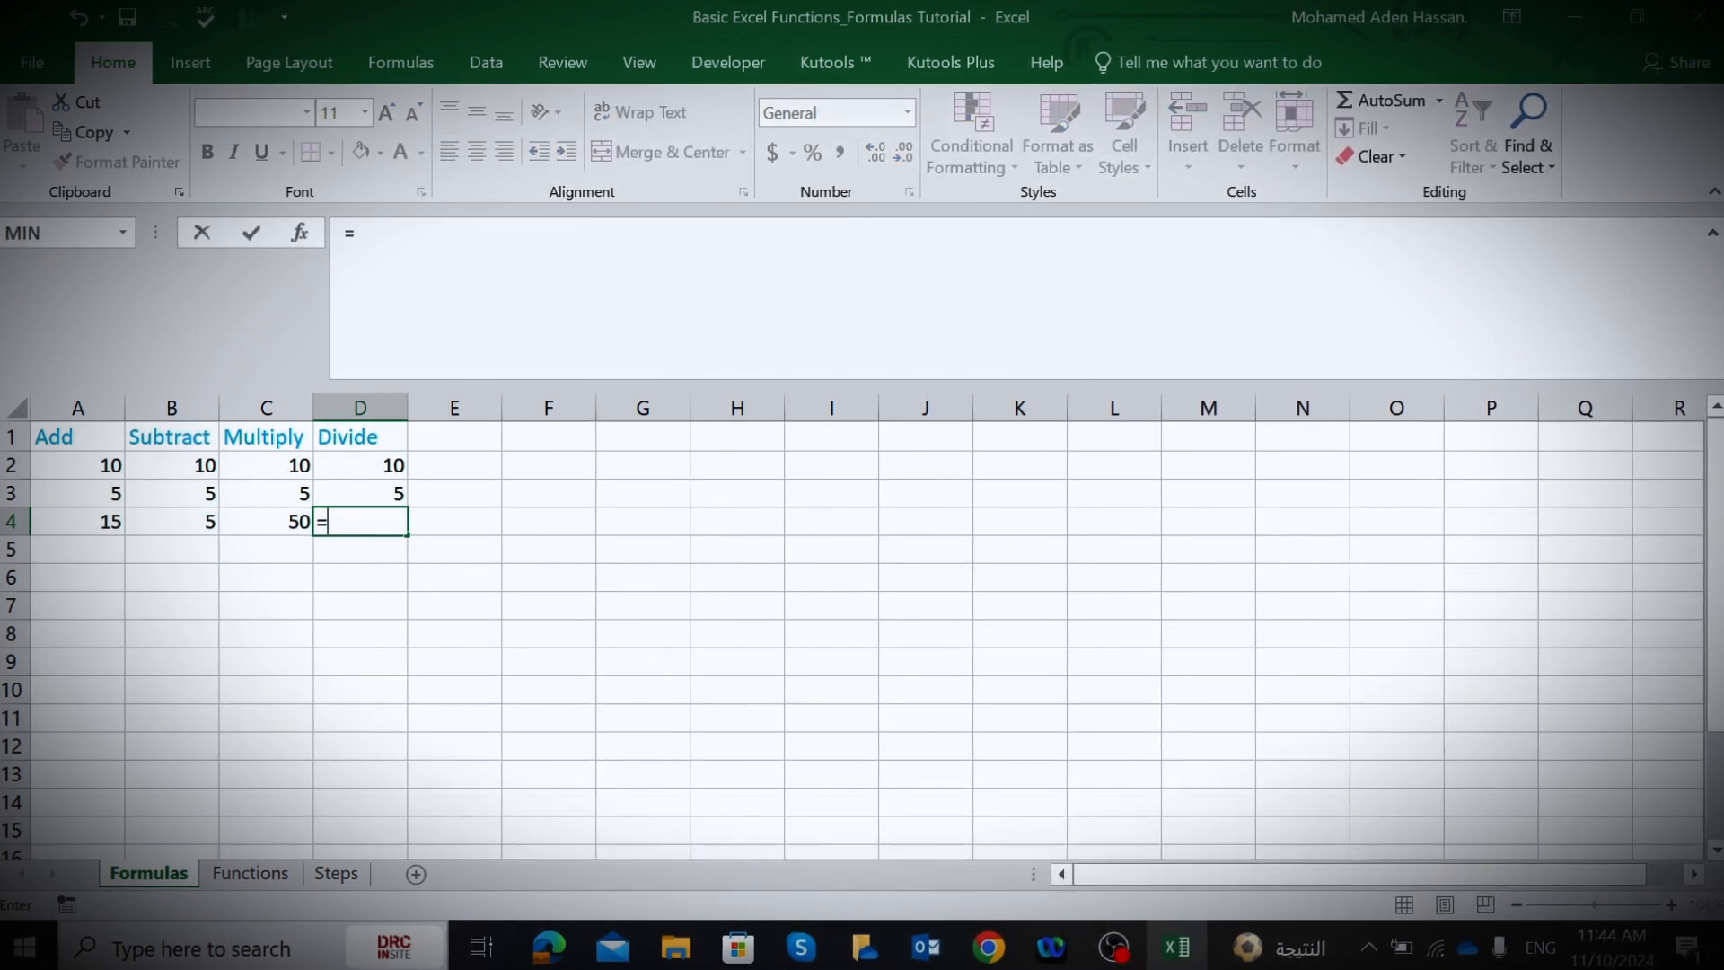
{"action": "type", "text": "10"}
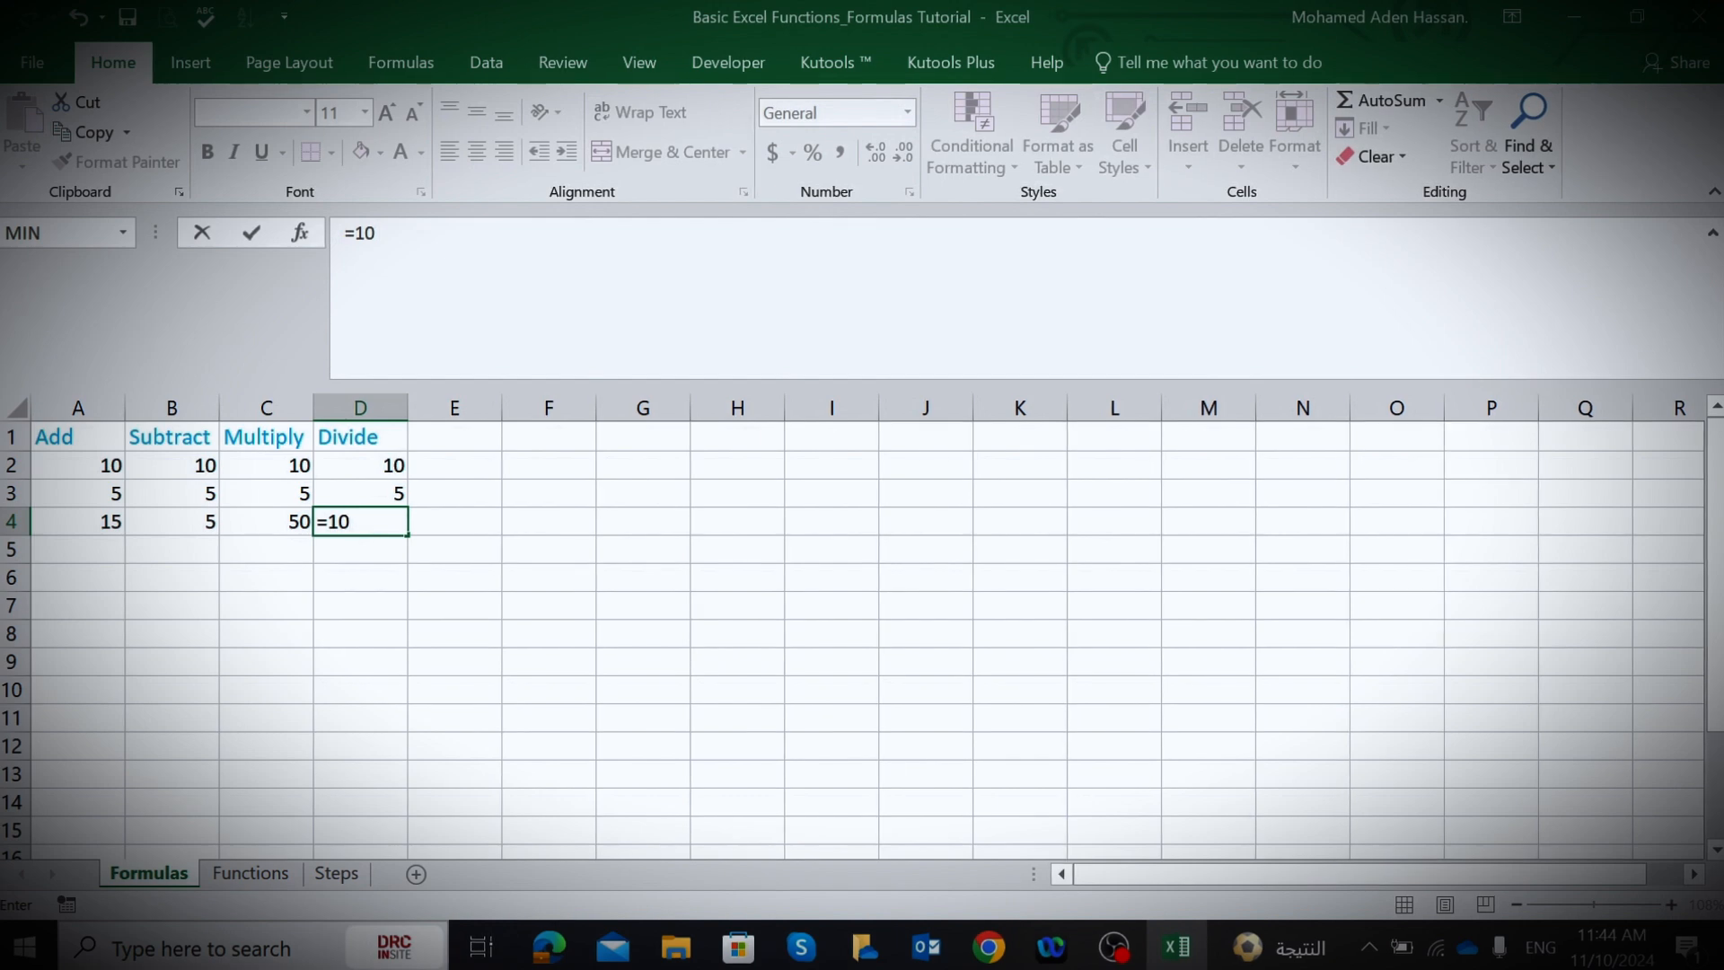
{"action": "type", "text": "/5"}
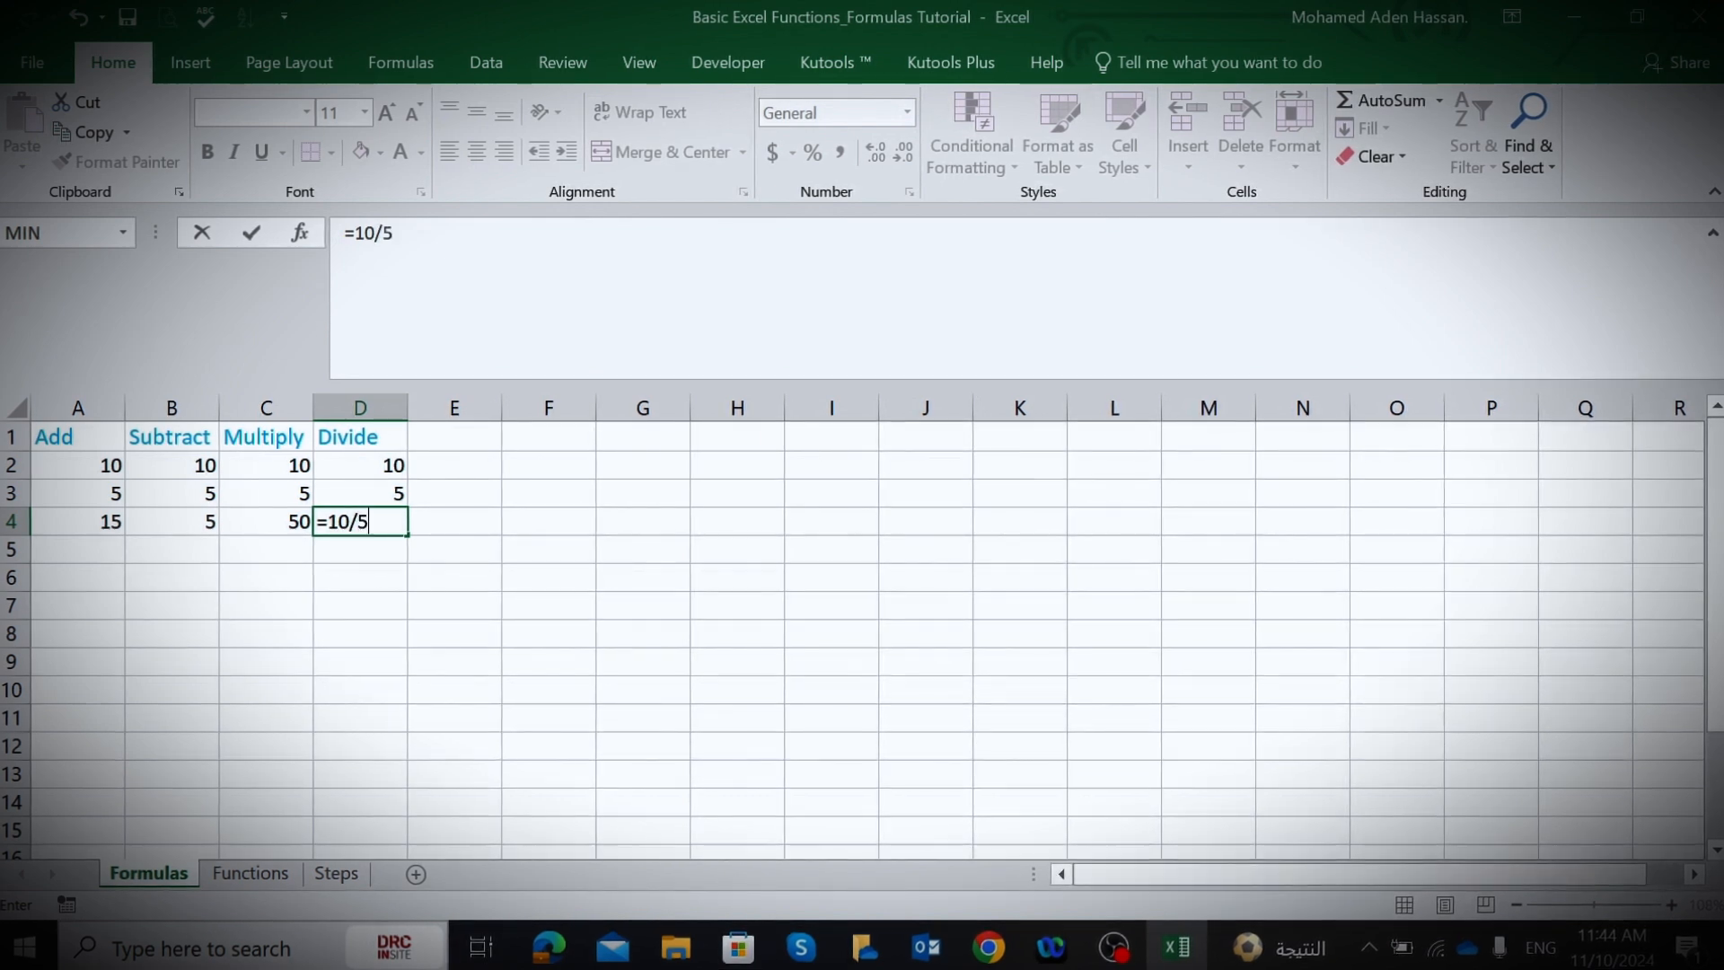
{"action": "key", "text": "Return"}
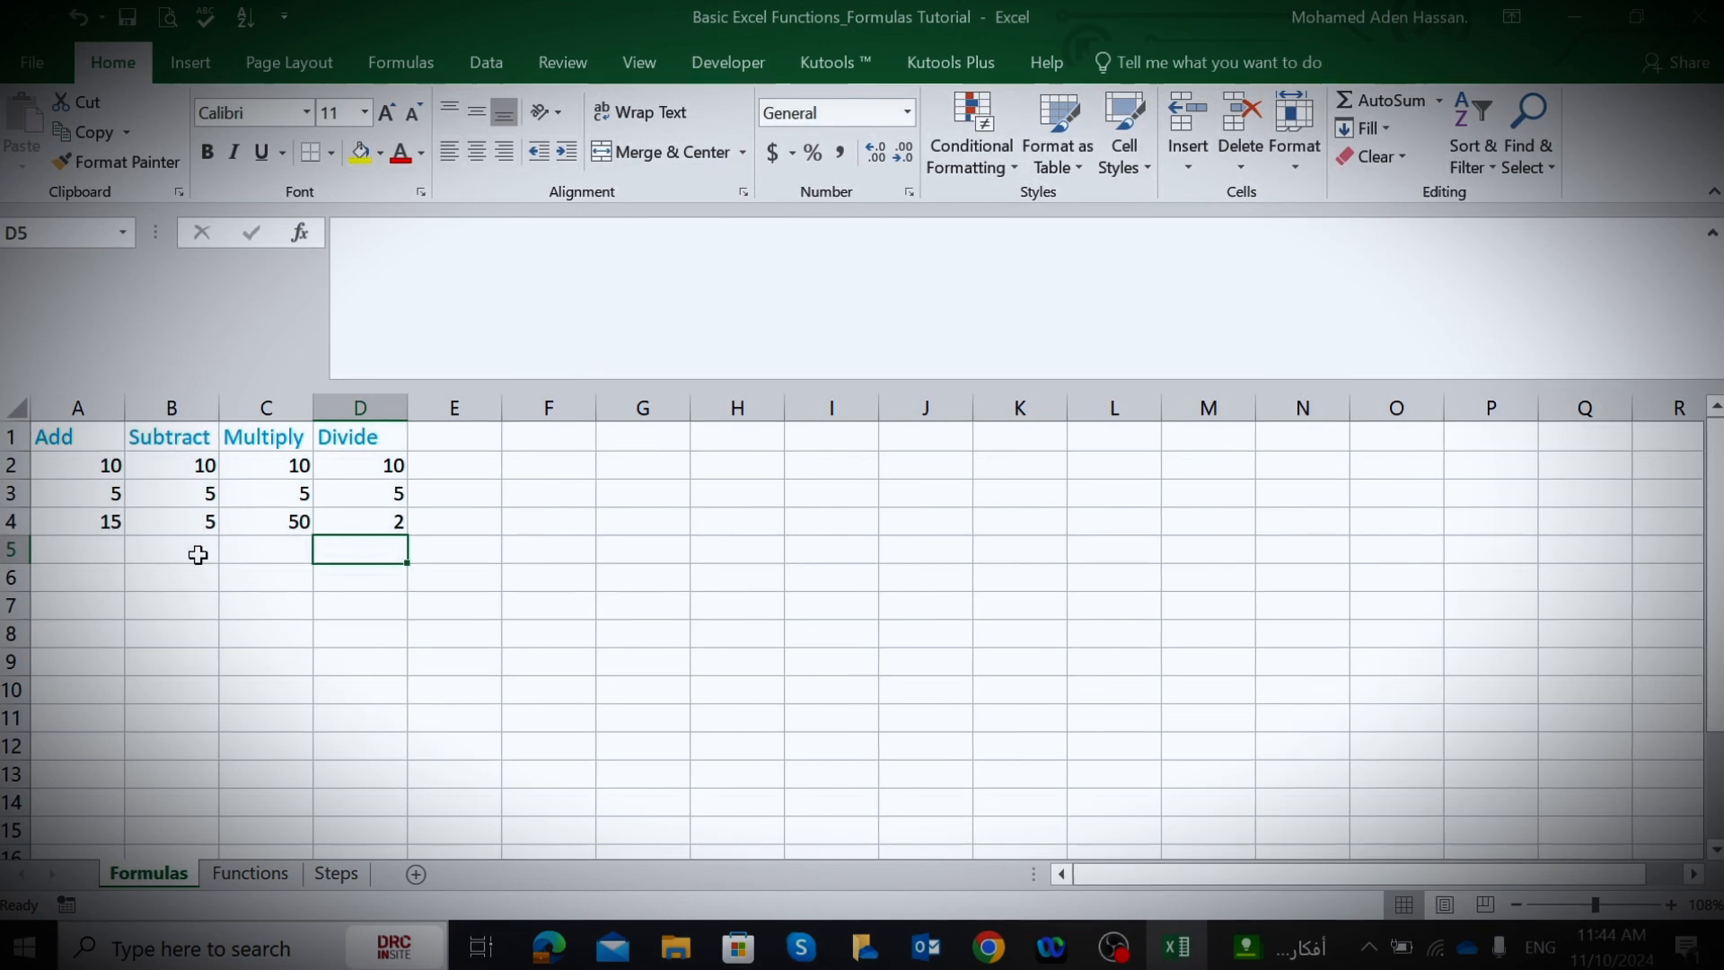
- Add the two numbers of the Add column in cell A5 using cell references, with the formula =A2+A3
{"action": "left_click", "coordinate": [102, 548]}
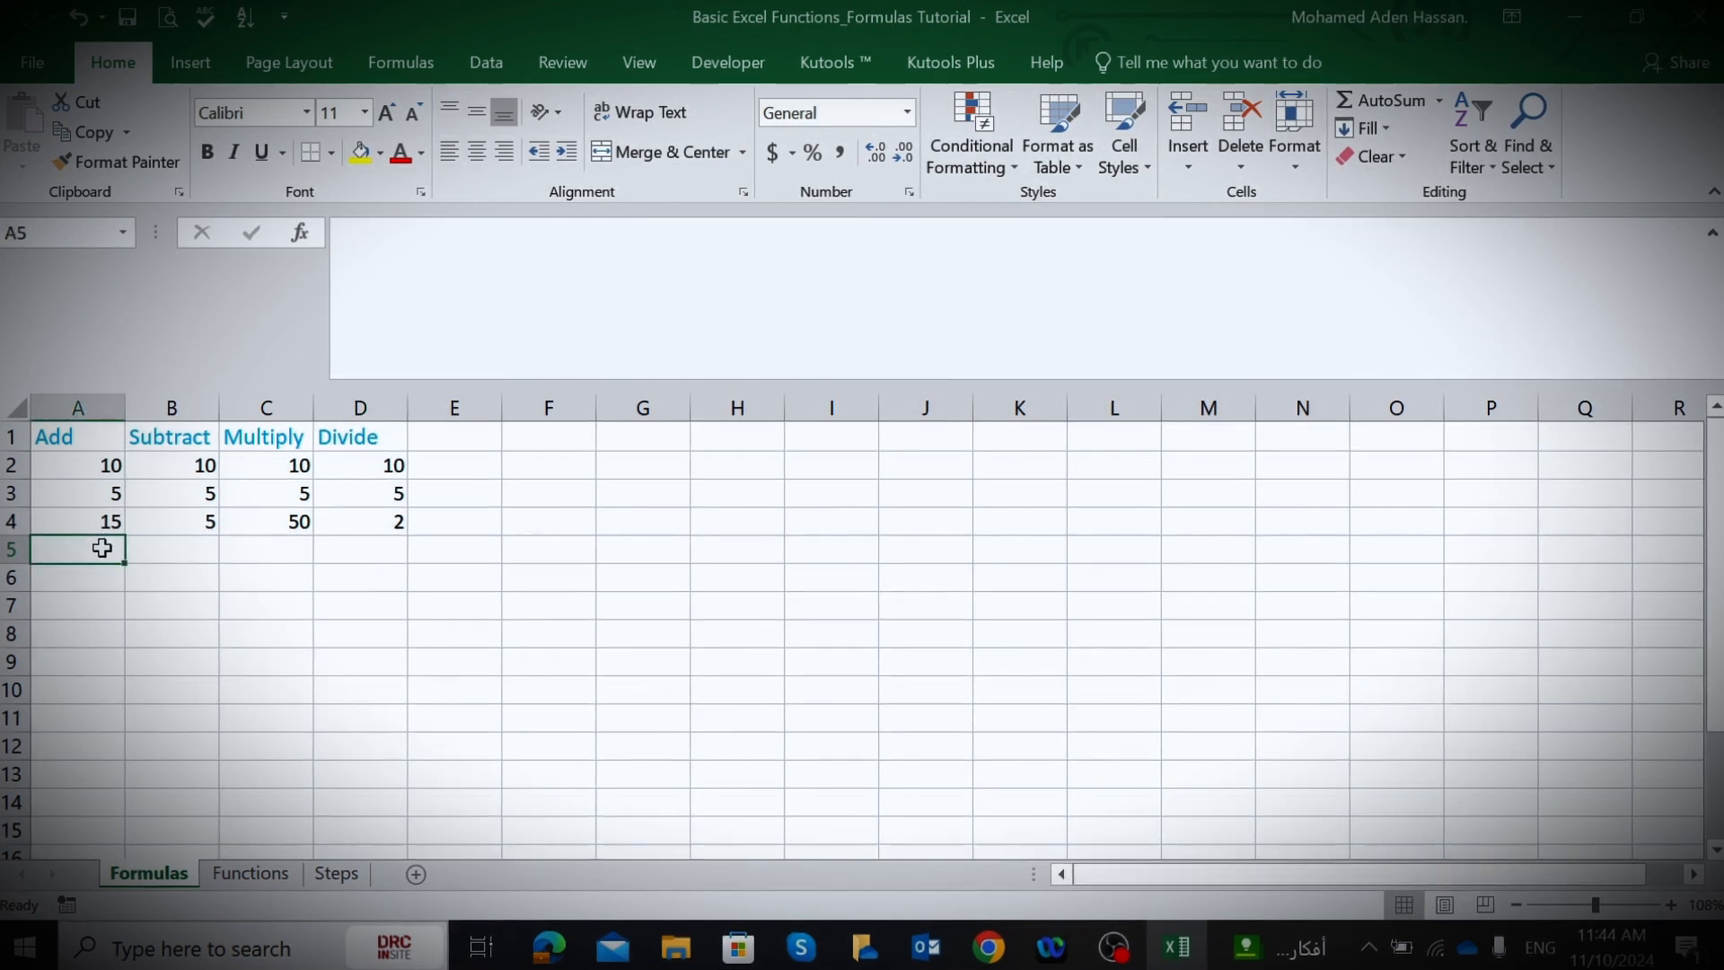
{"action": "type", "text": "="}
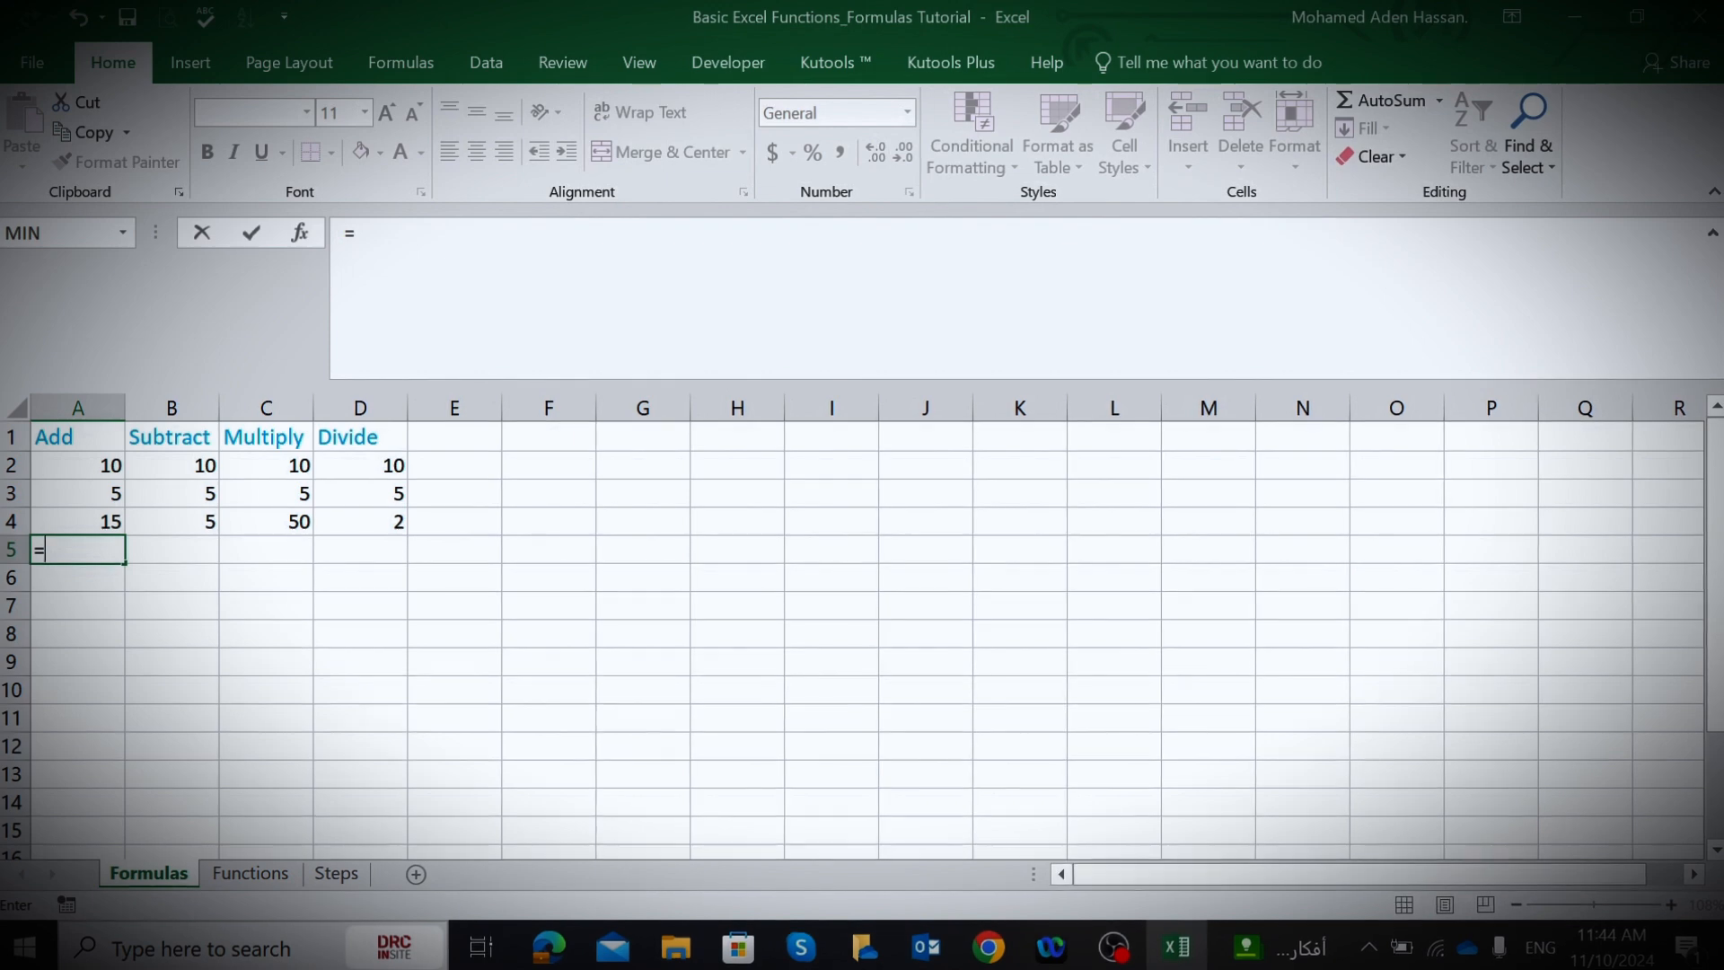
{"action": "left_click", "coordinate": [89, 462]}
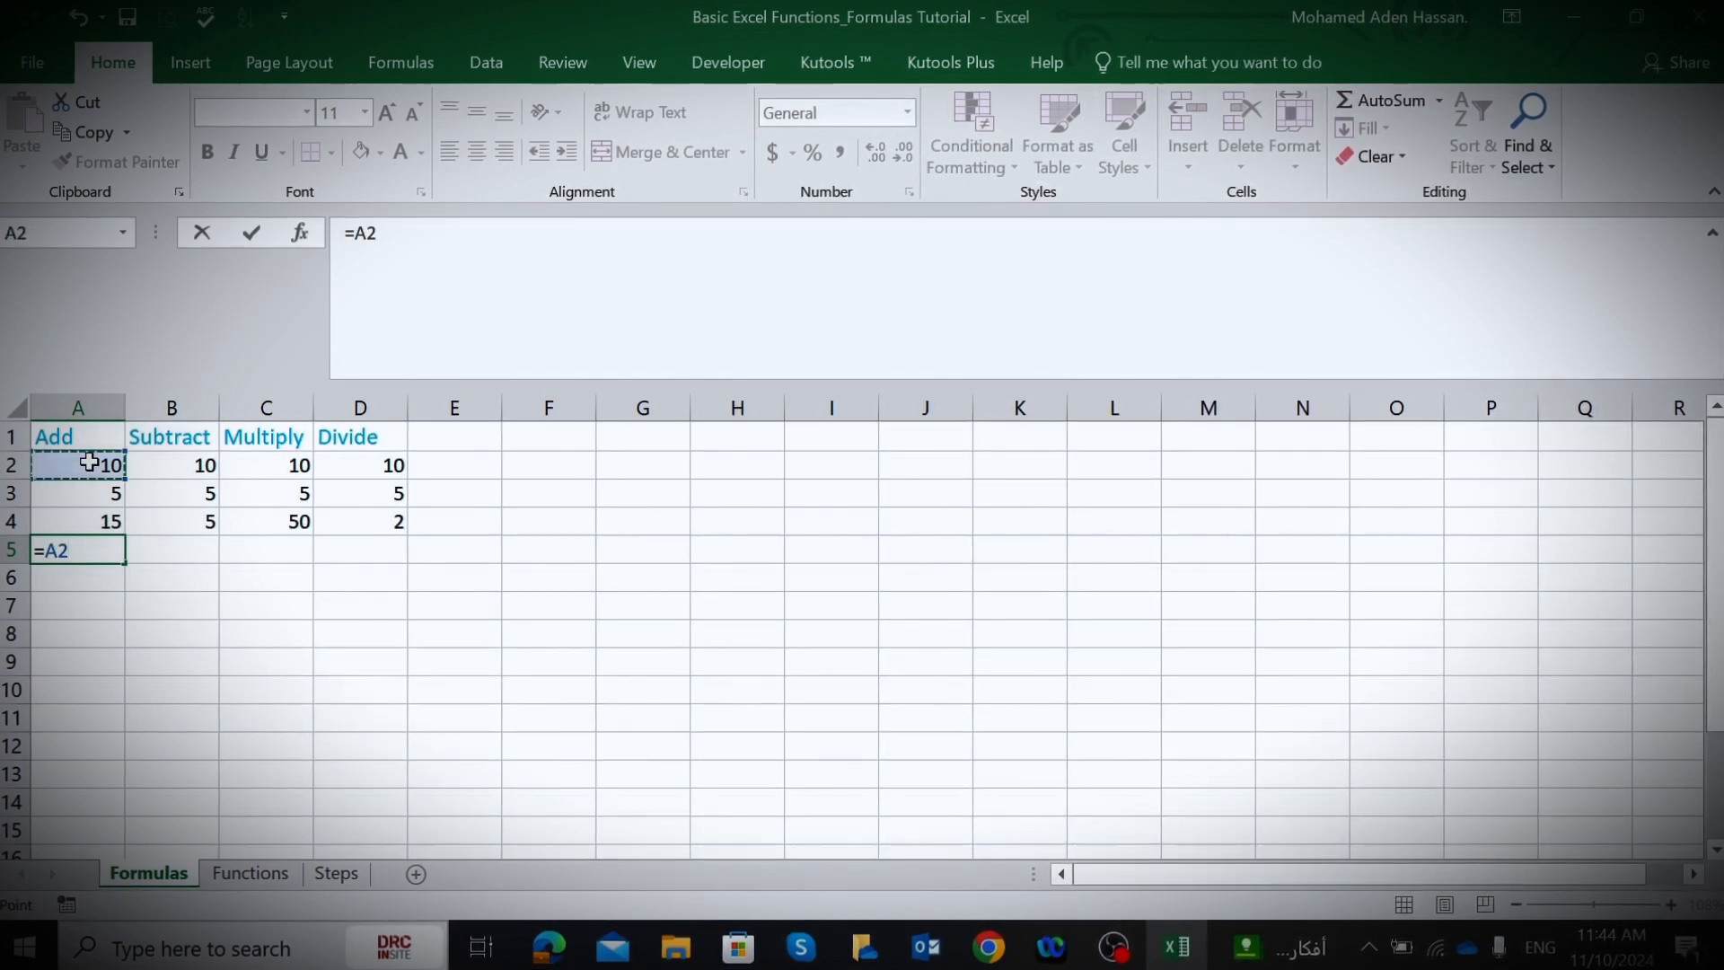
{"action": "type", "text": "+"}
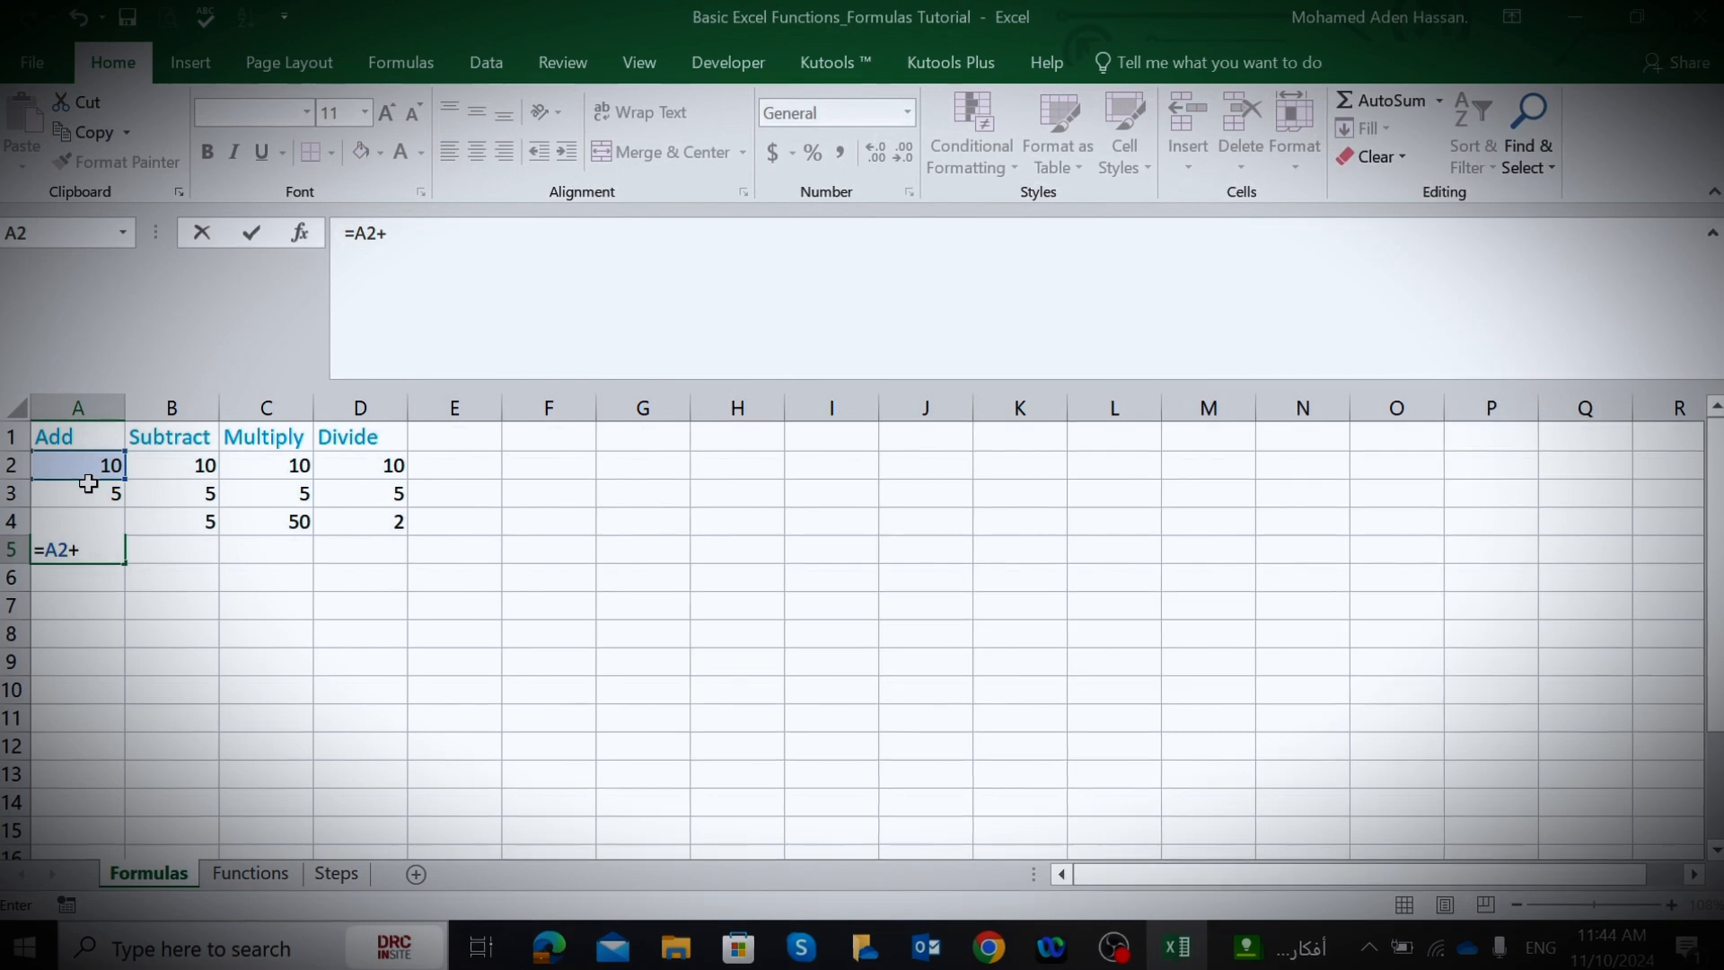
{"action": "left_click", "coordinate": [89, 496]}
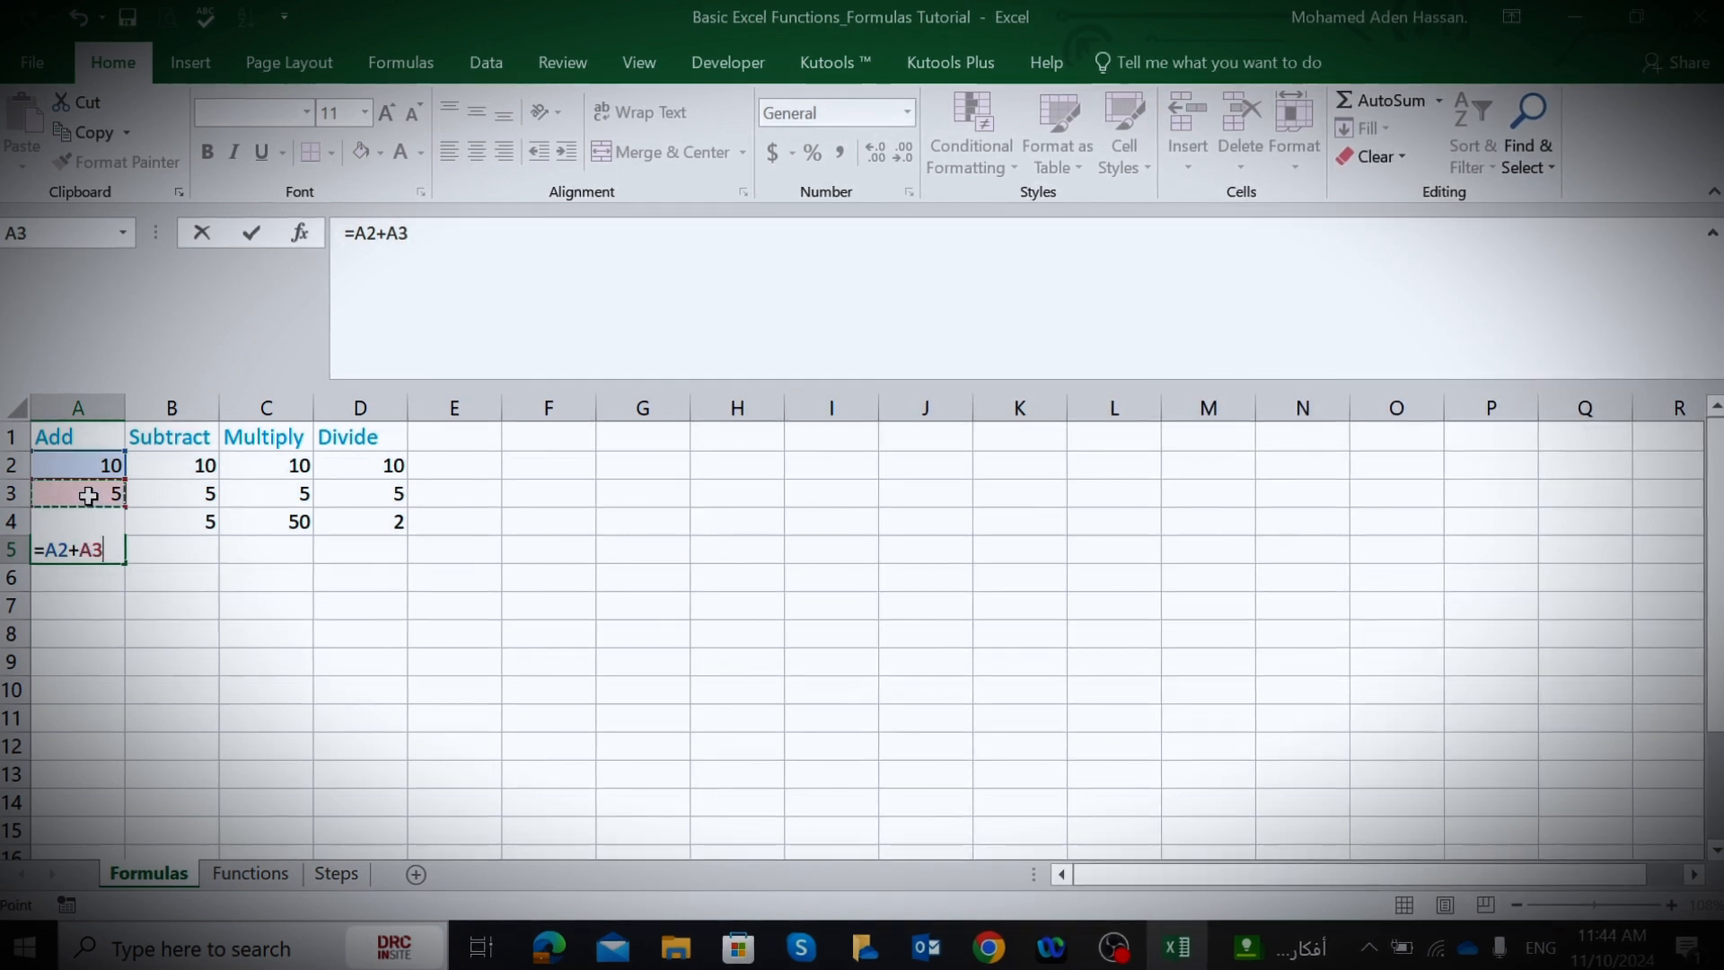
{"action": "key", "text": "Return"}
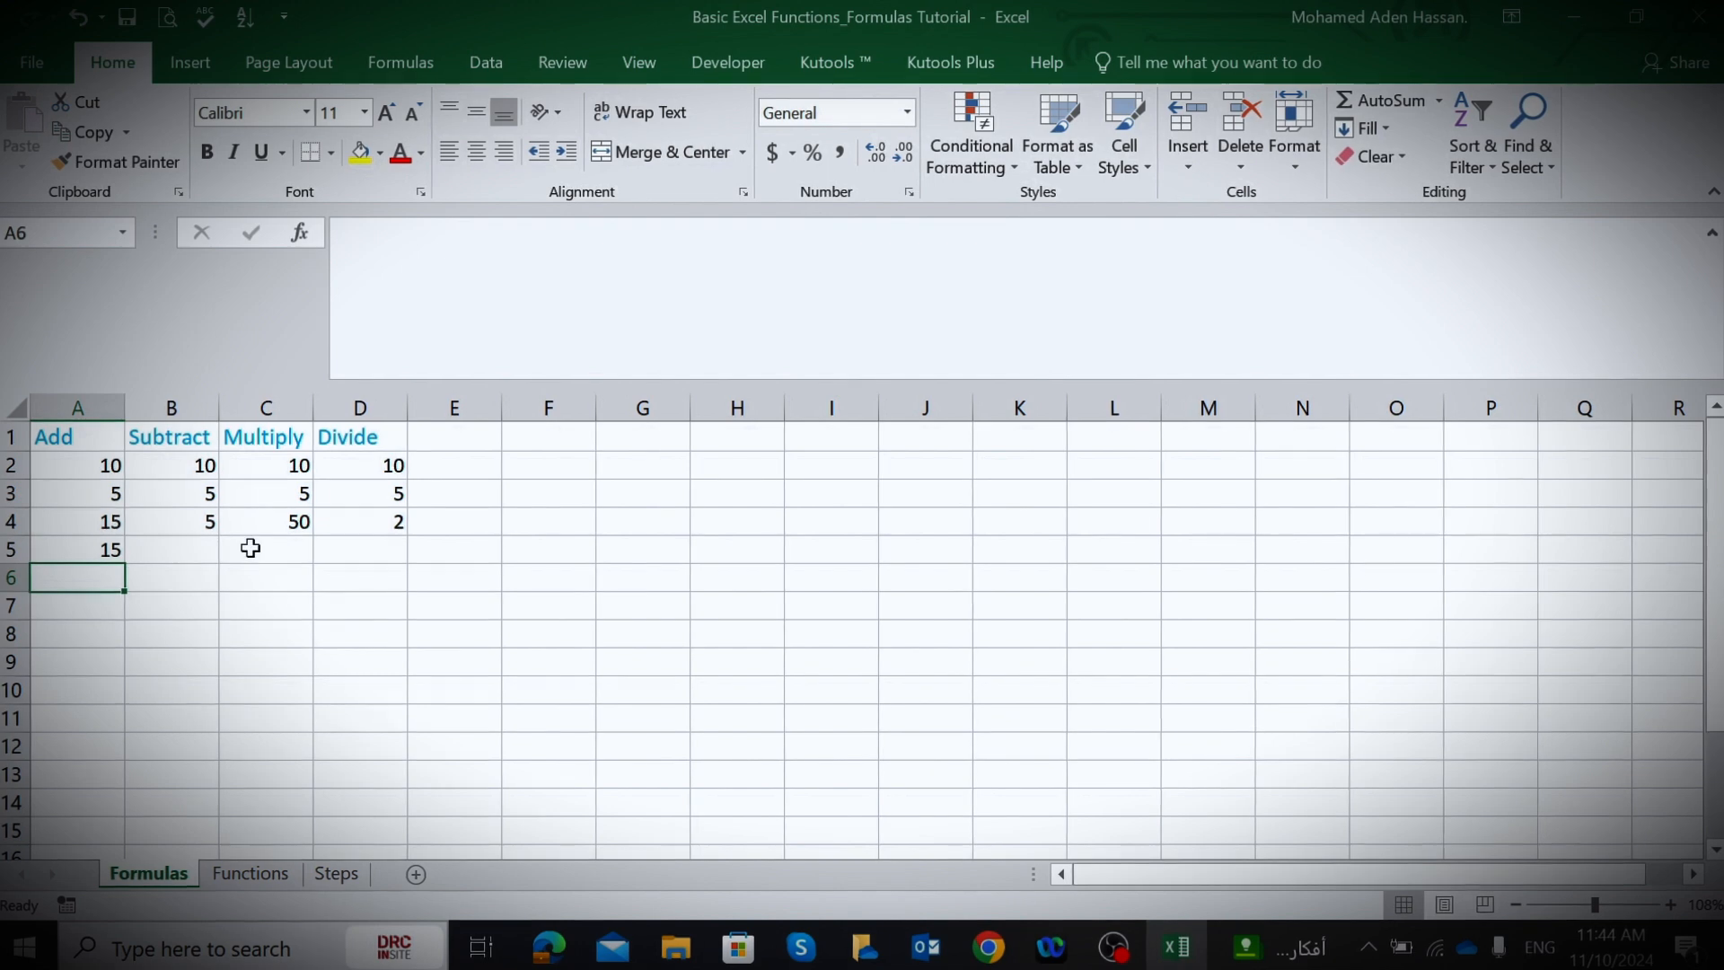
- Subtract the two numbers of the Subtract column in cell B5 using cell references, with the formula =B2-B3
{"action": "left_click", "coordinate": [181, 547]}
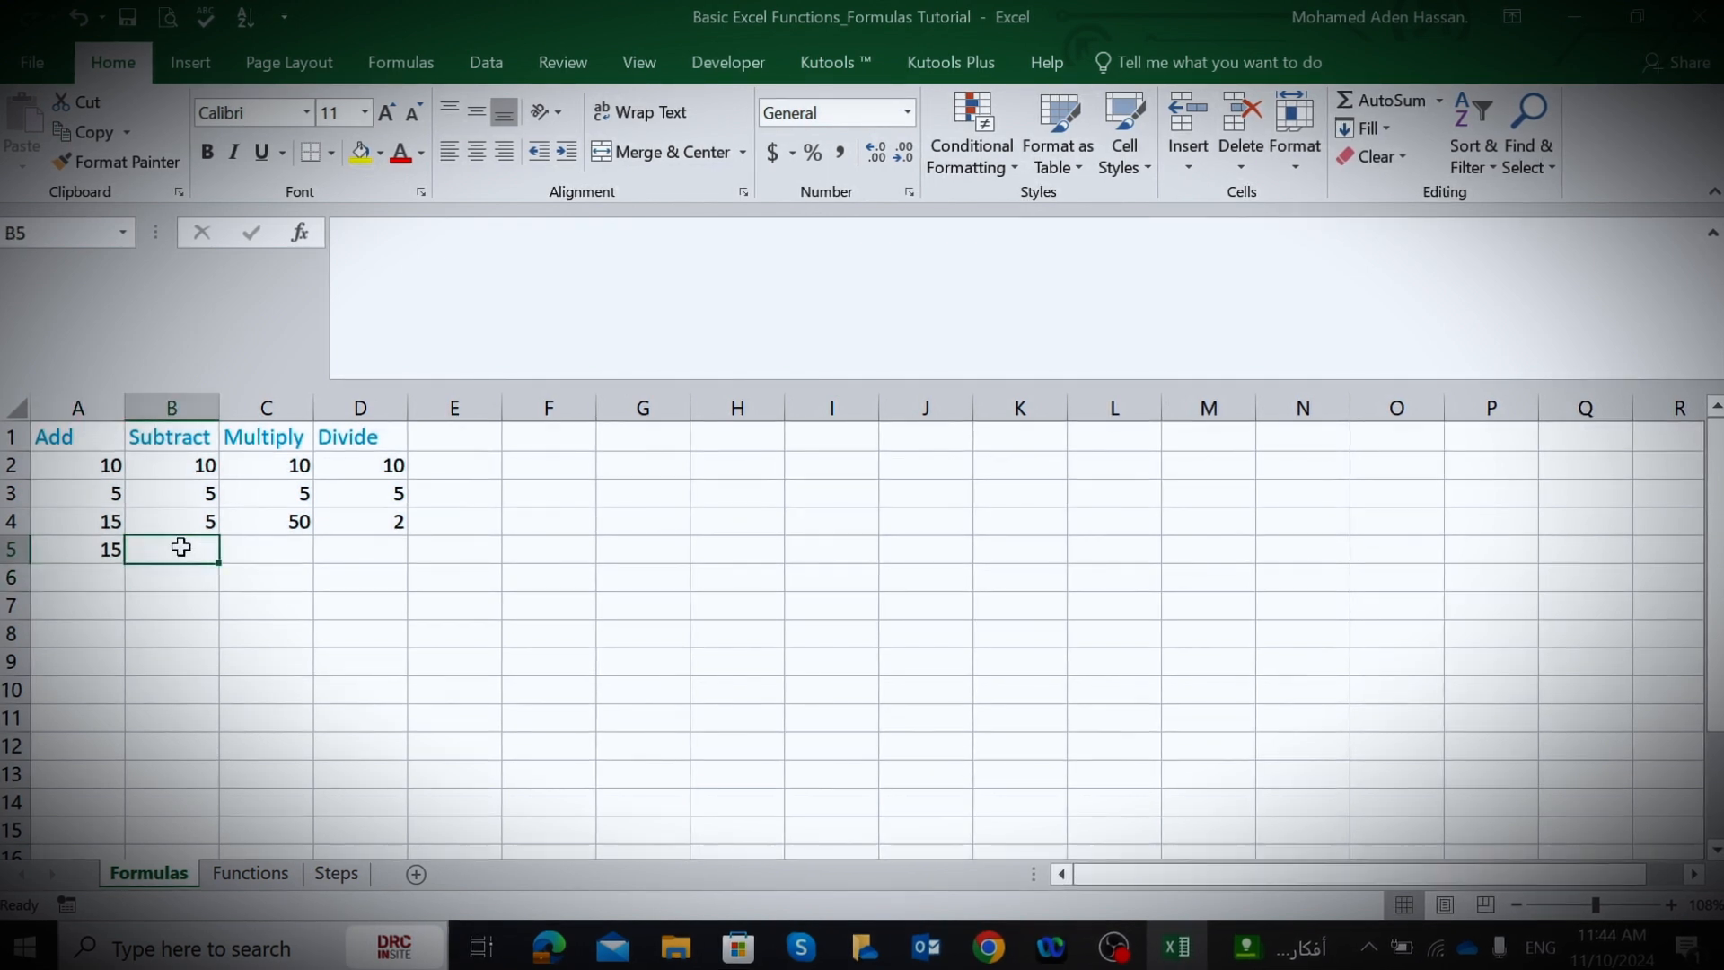
{"action": "type", "text": "="}
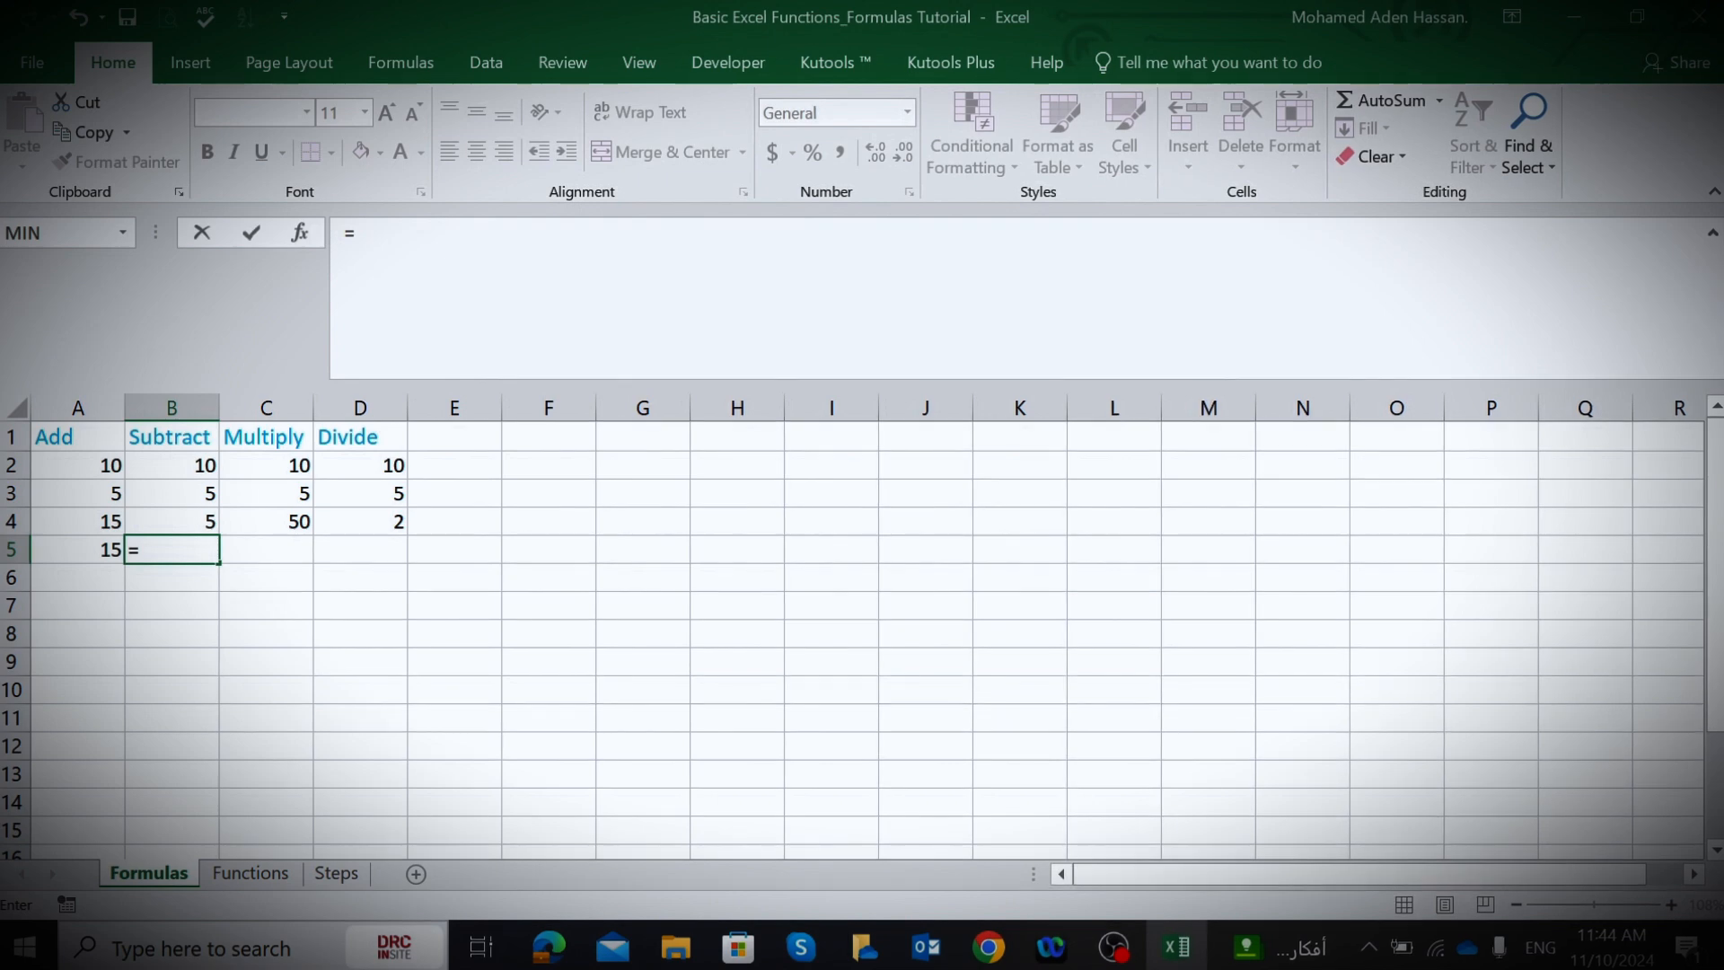
{"action": "left_click", "coordinate": [190, 463]}
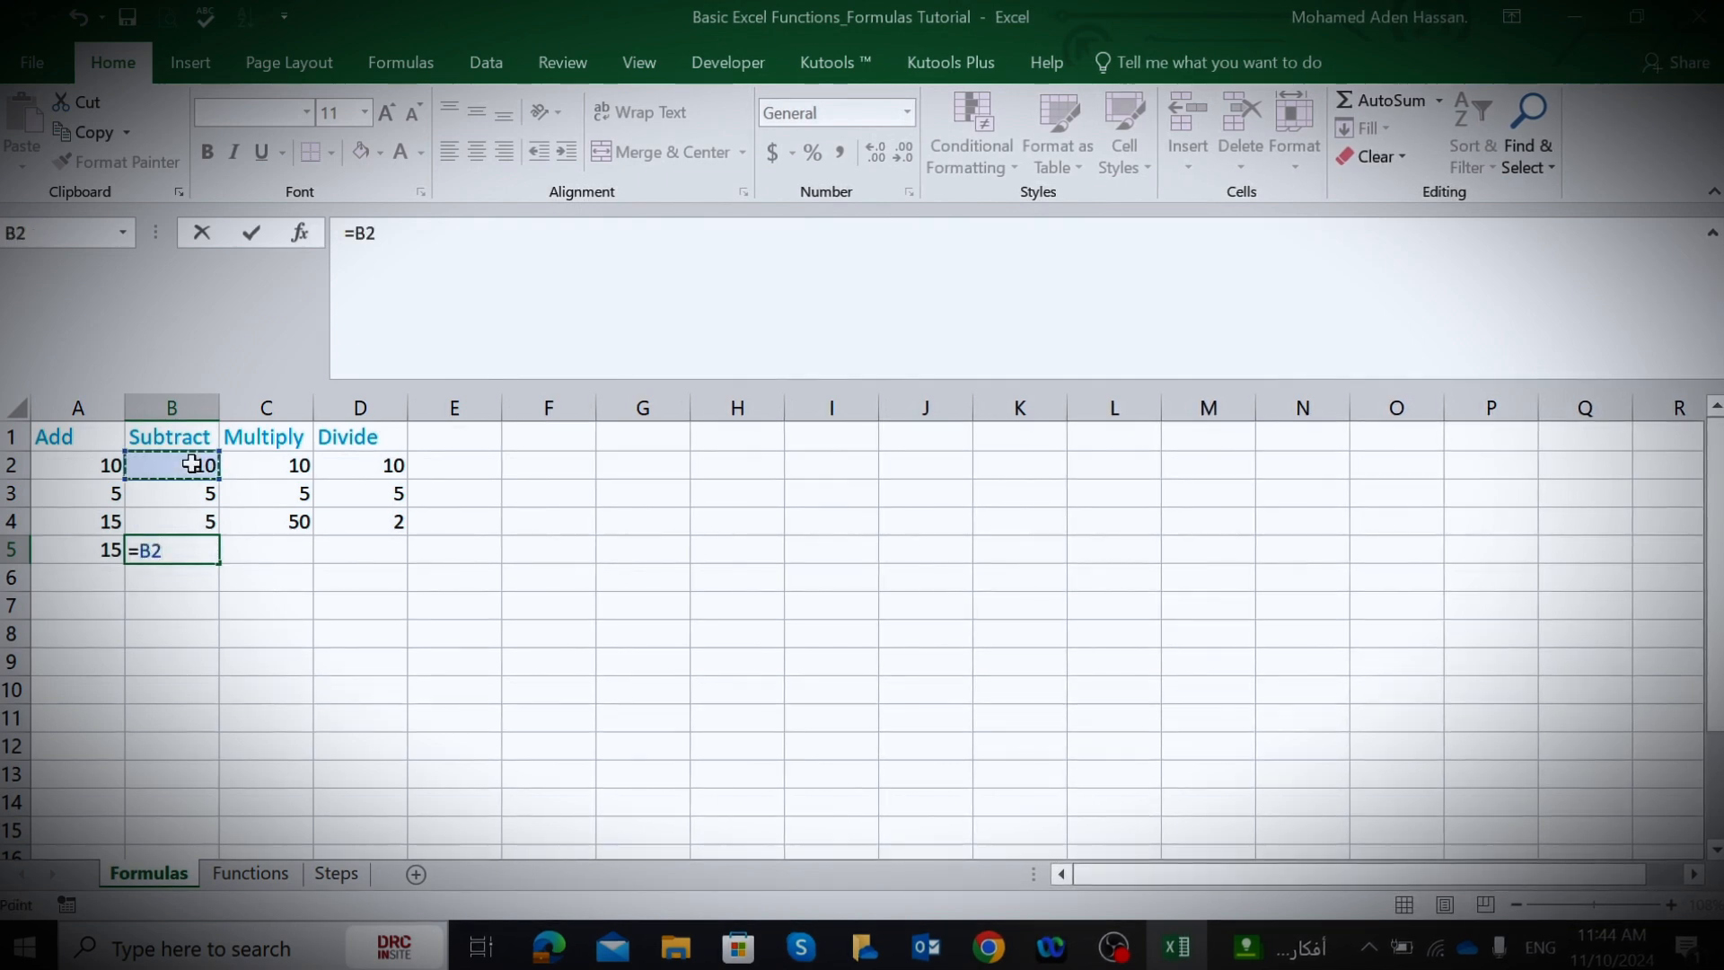
{"action": "type", "text": "-"}
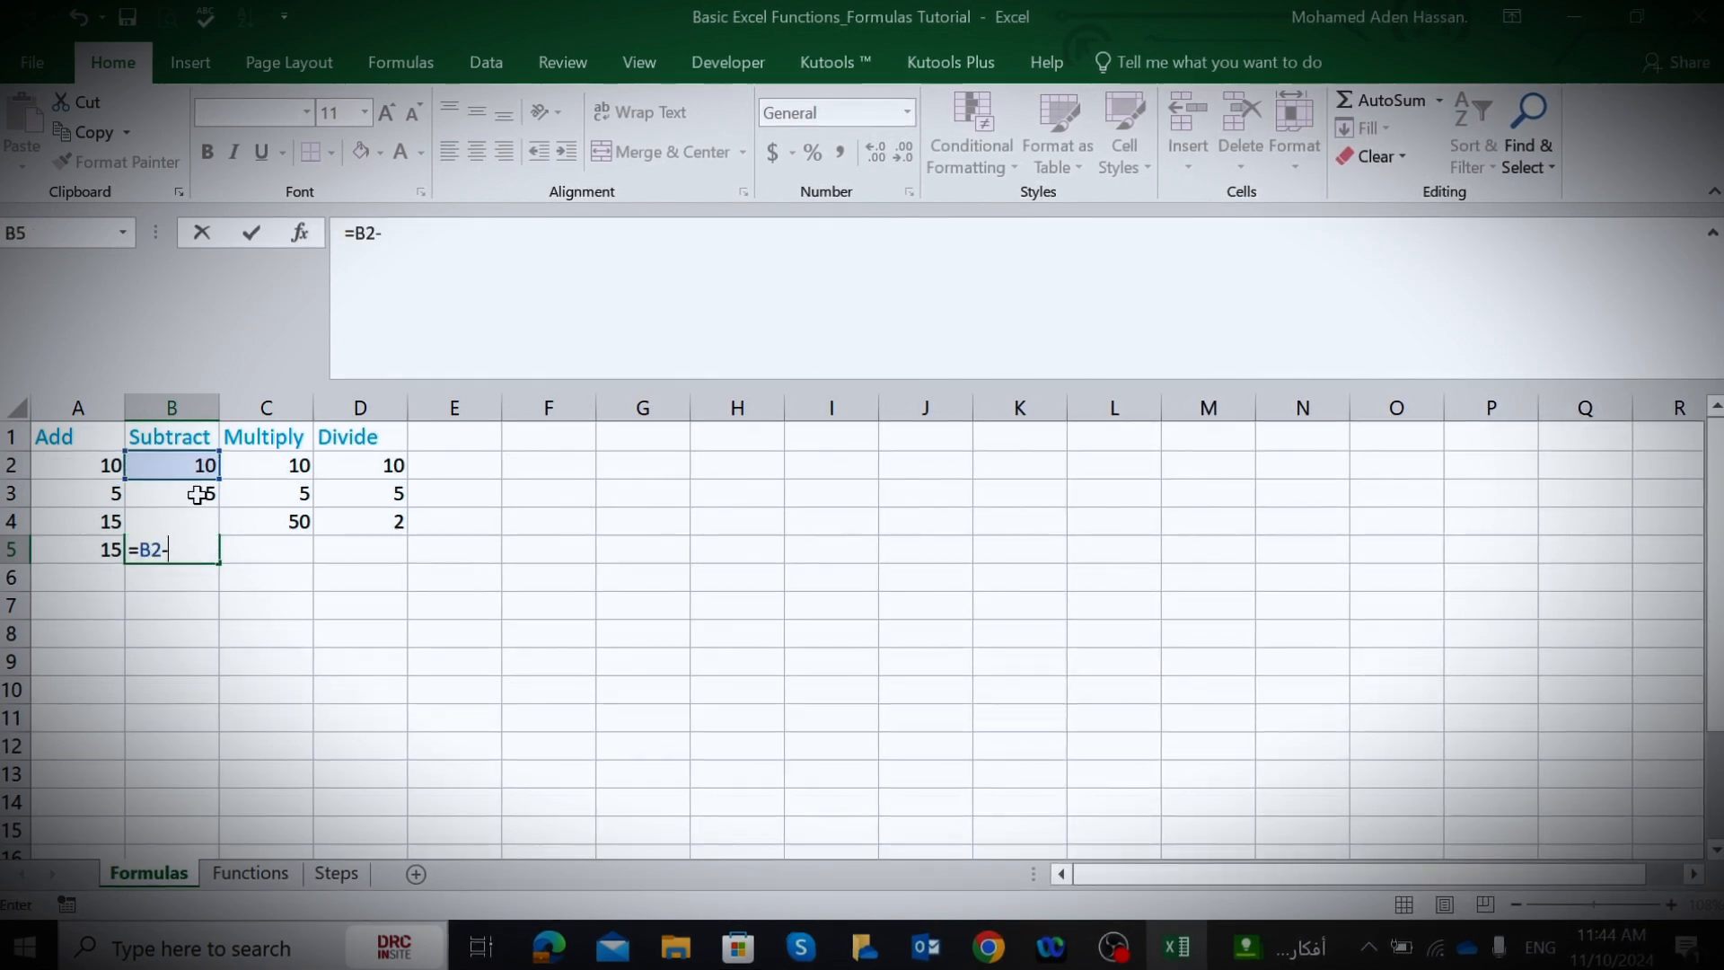
{"action": "left_click", "coordinate": [197, 494]}
{"action": "key", "text": "Return"}
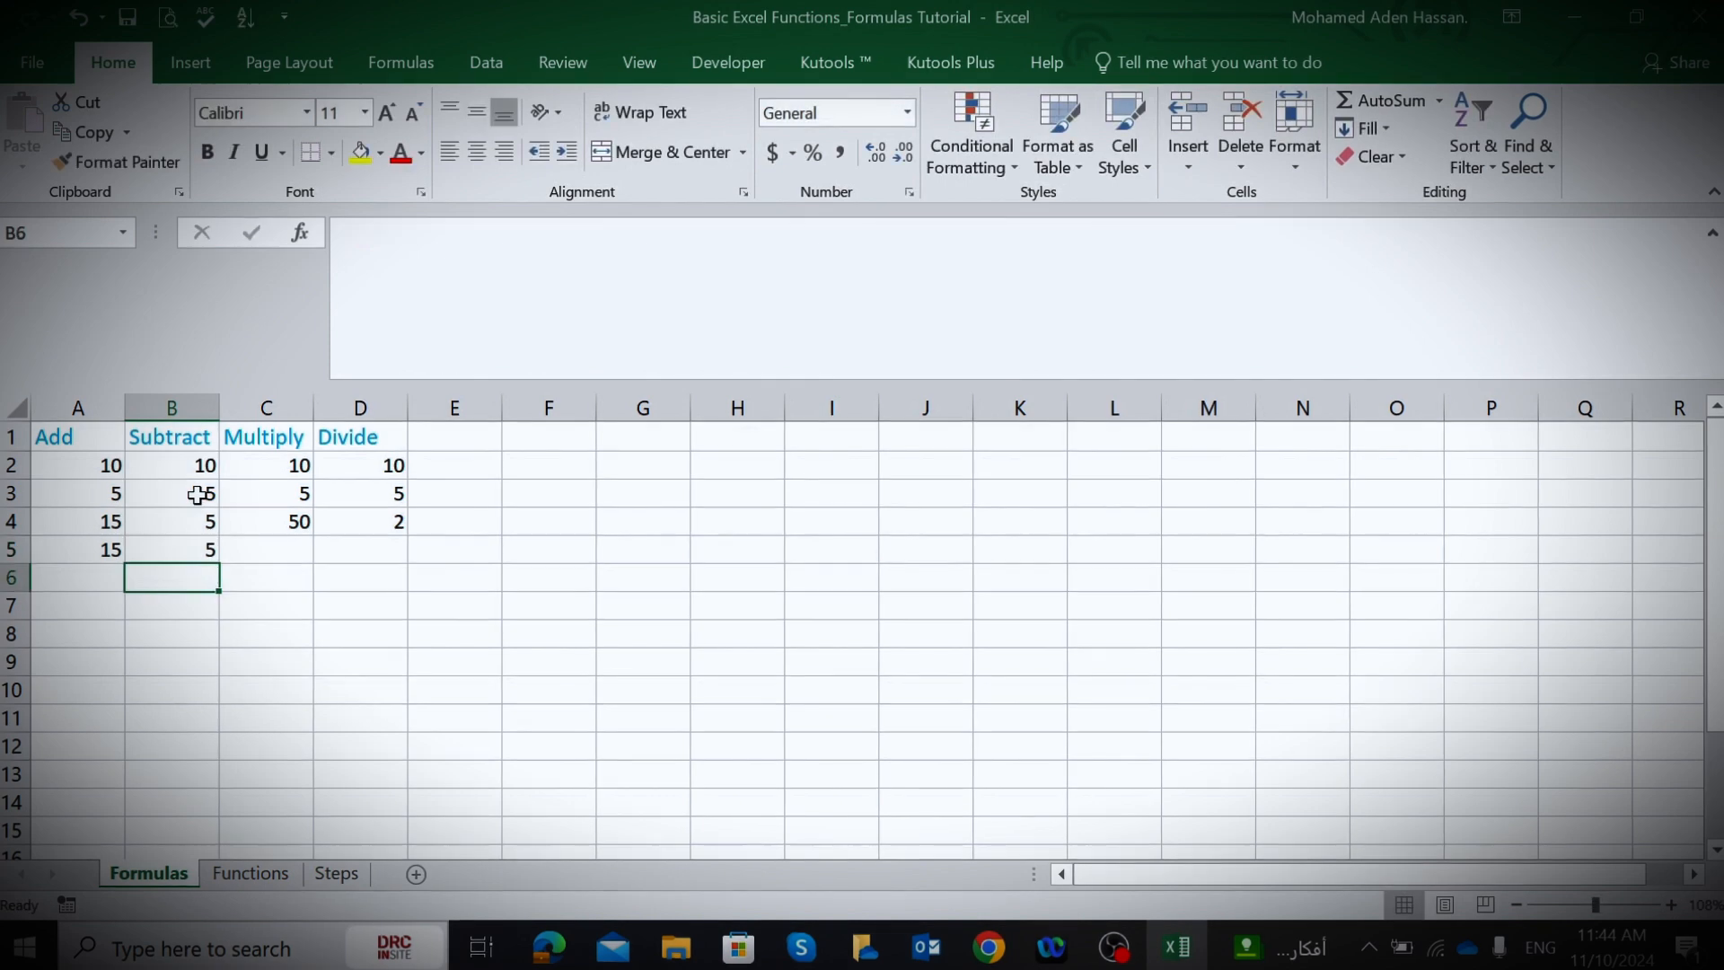
- Multiply the two numbers of the Multiply column in cell C5 using cell references, with the formula =C2*C3
{"action": "left_click", "coordinate": [280, 550]}
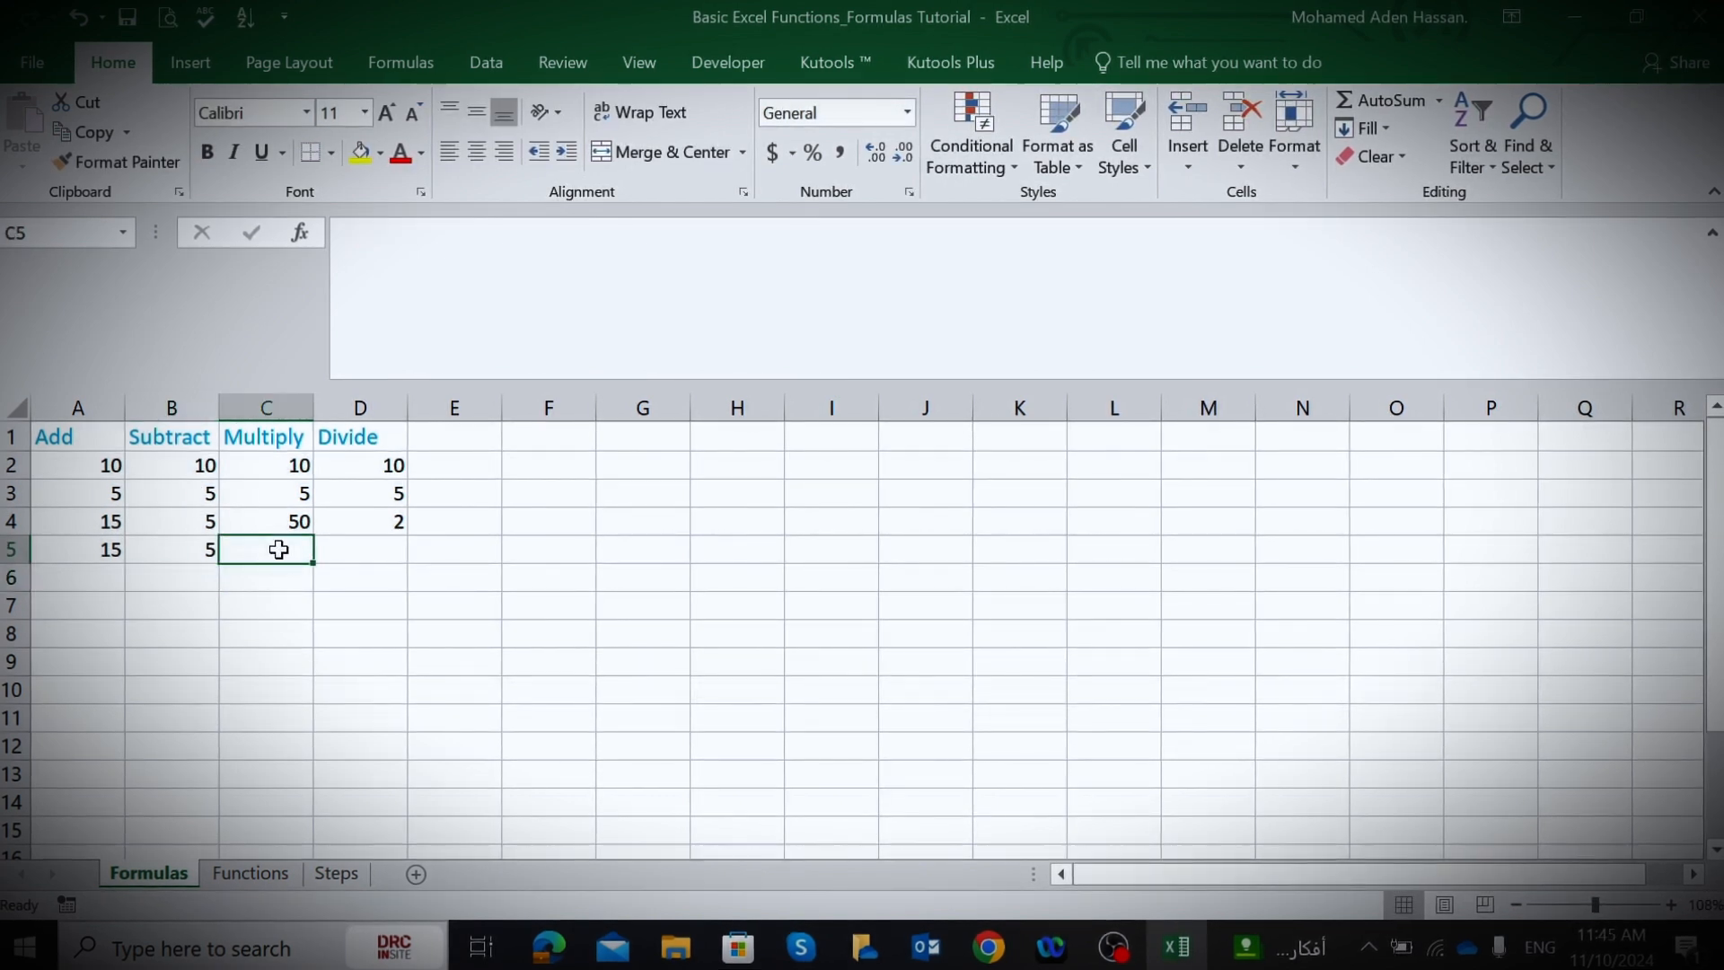
{"action": "type", "text": "="}
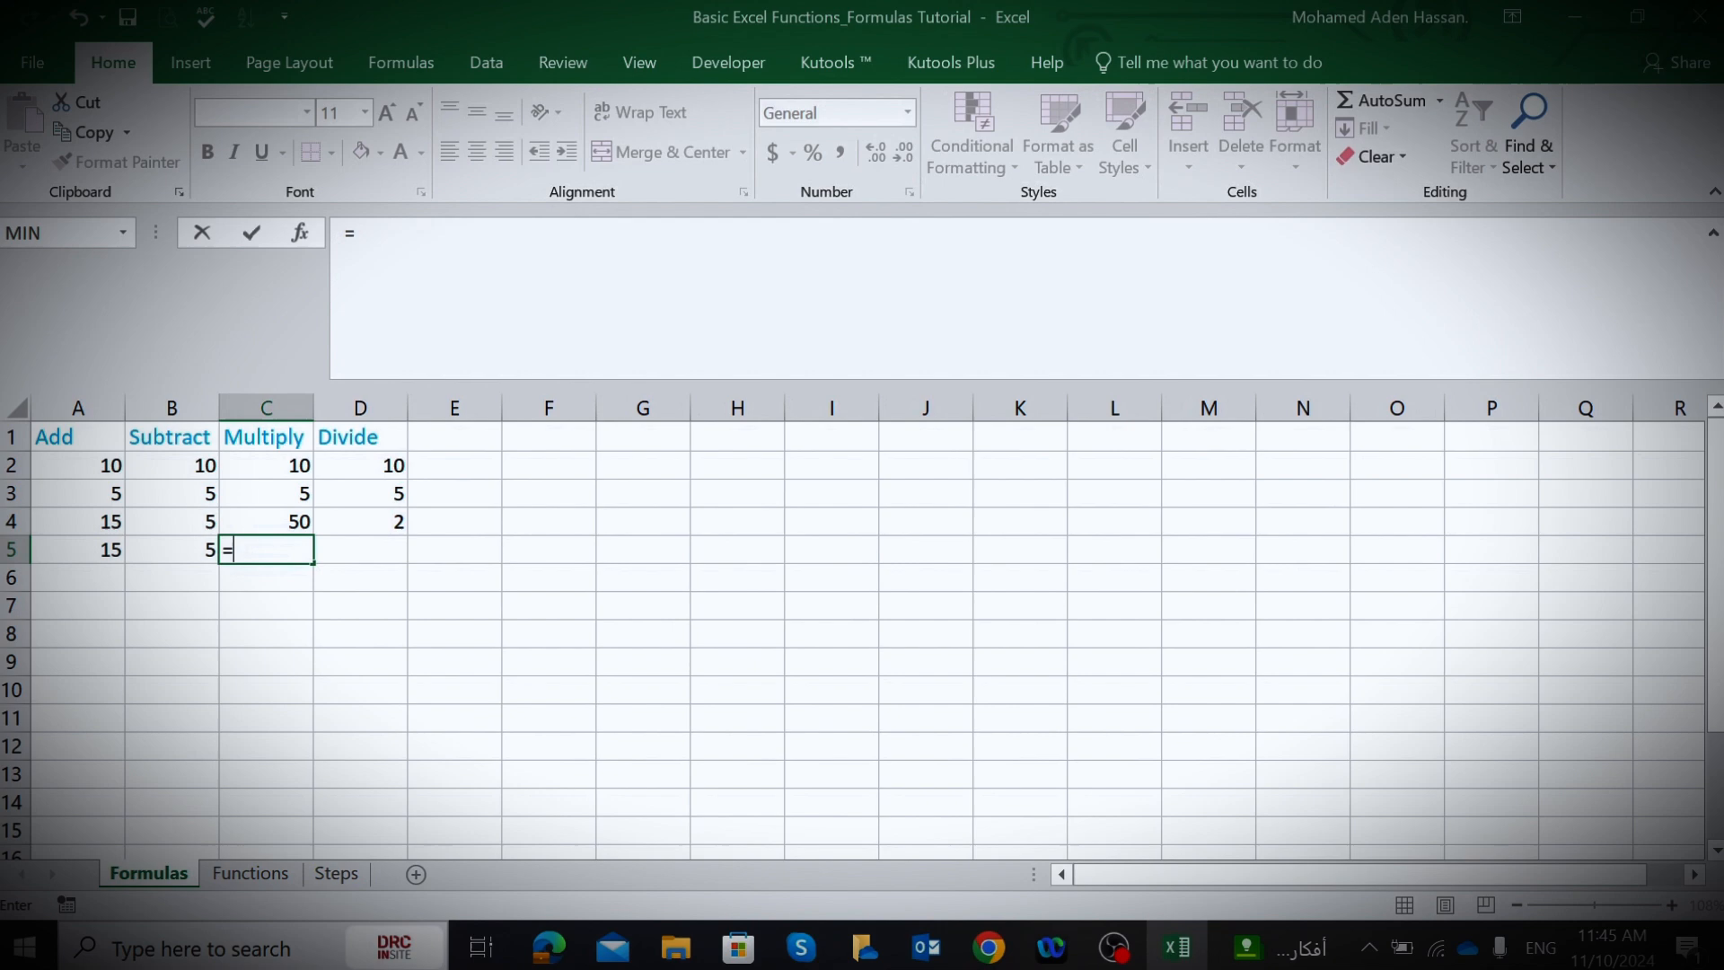
{"action": "left_click", "coordinate": [297, 468]}
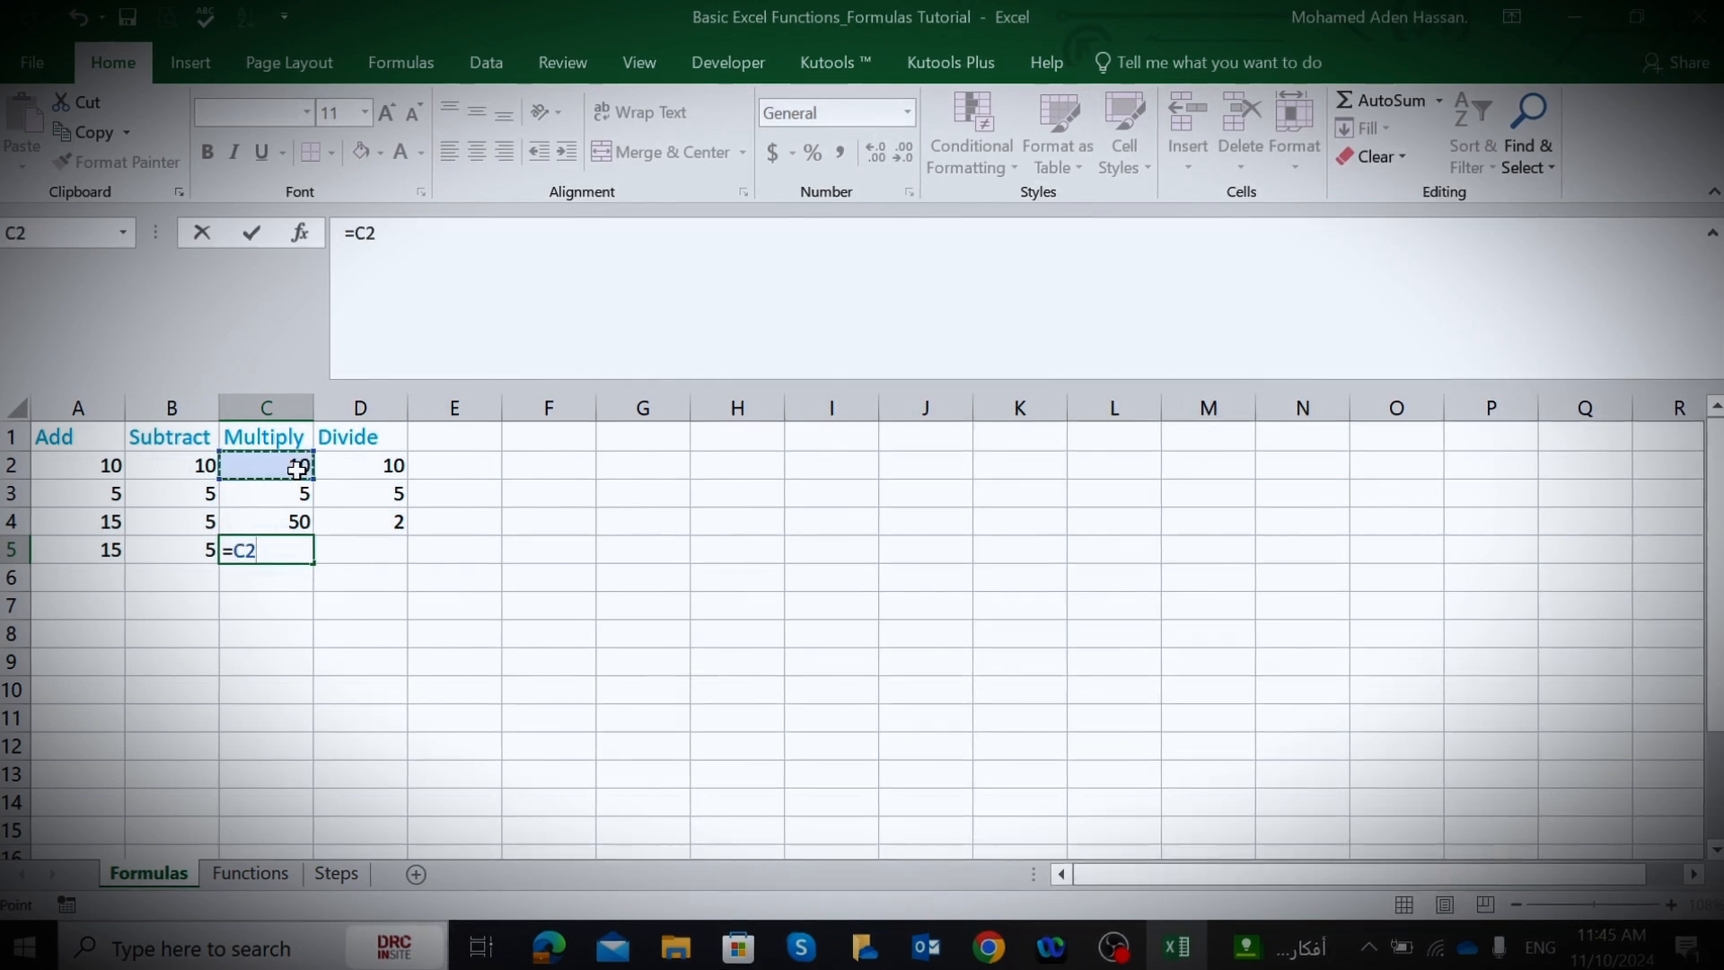
{"action": "type", "text": "*"}
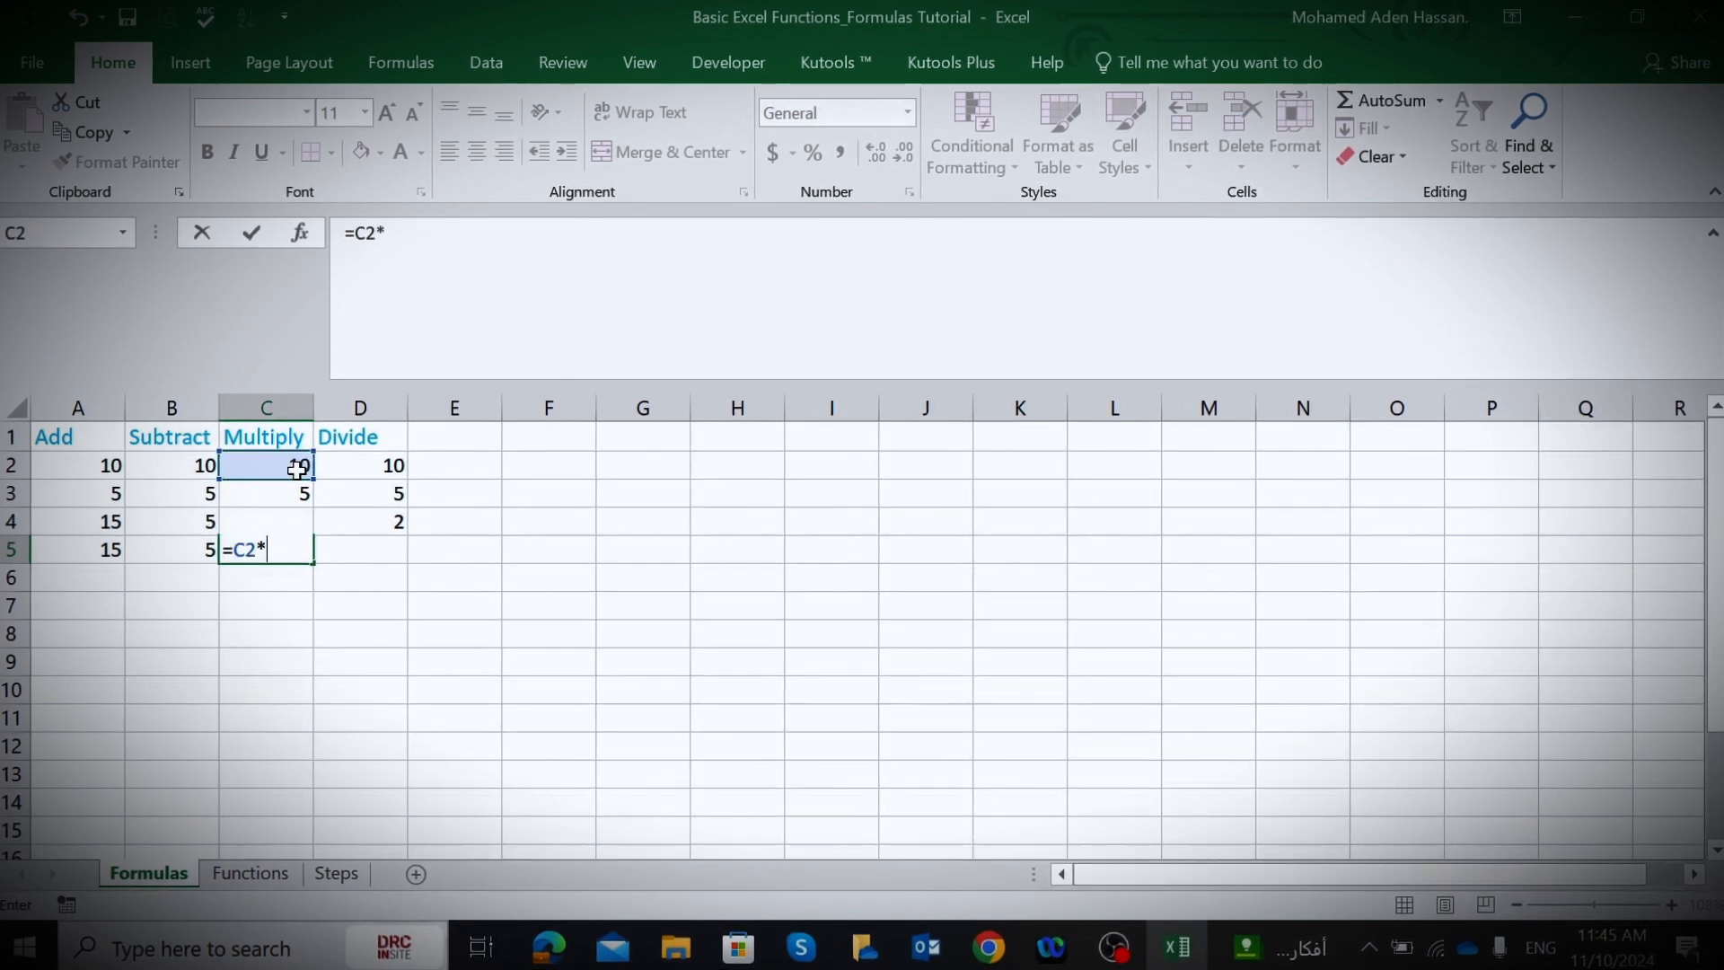
{"action": "left_click", "coordinate": [297, 493]}
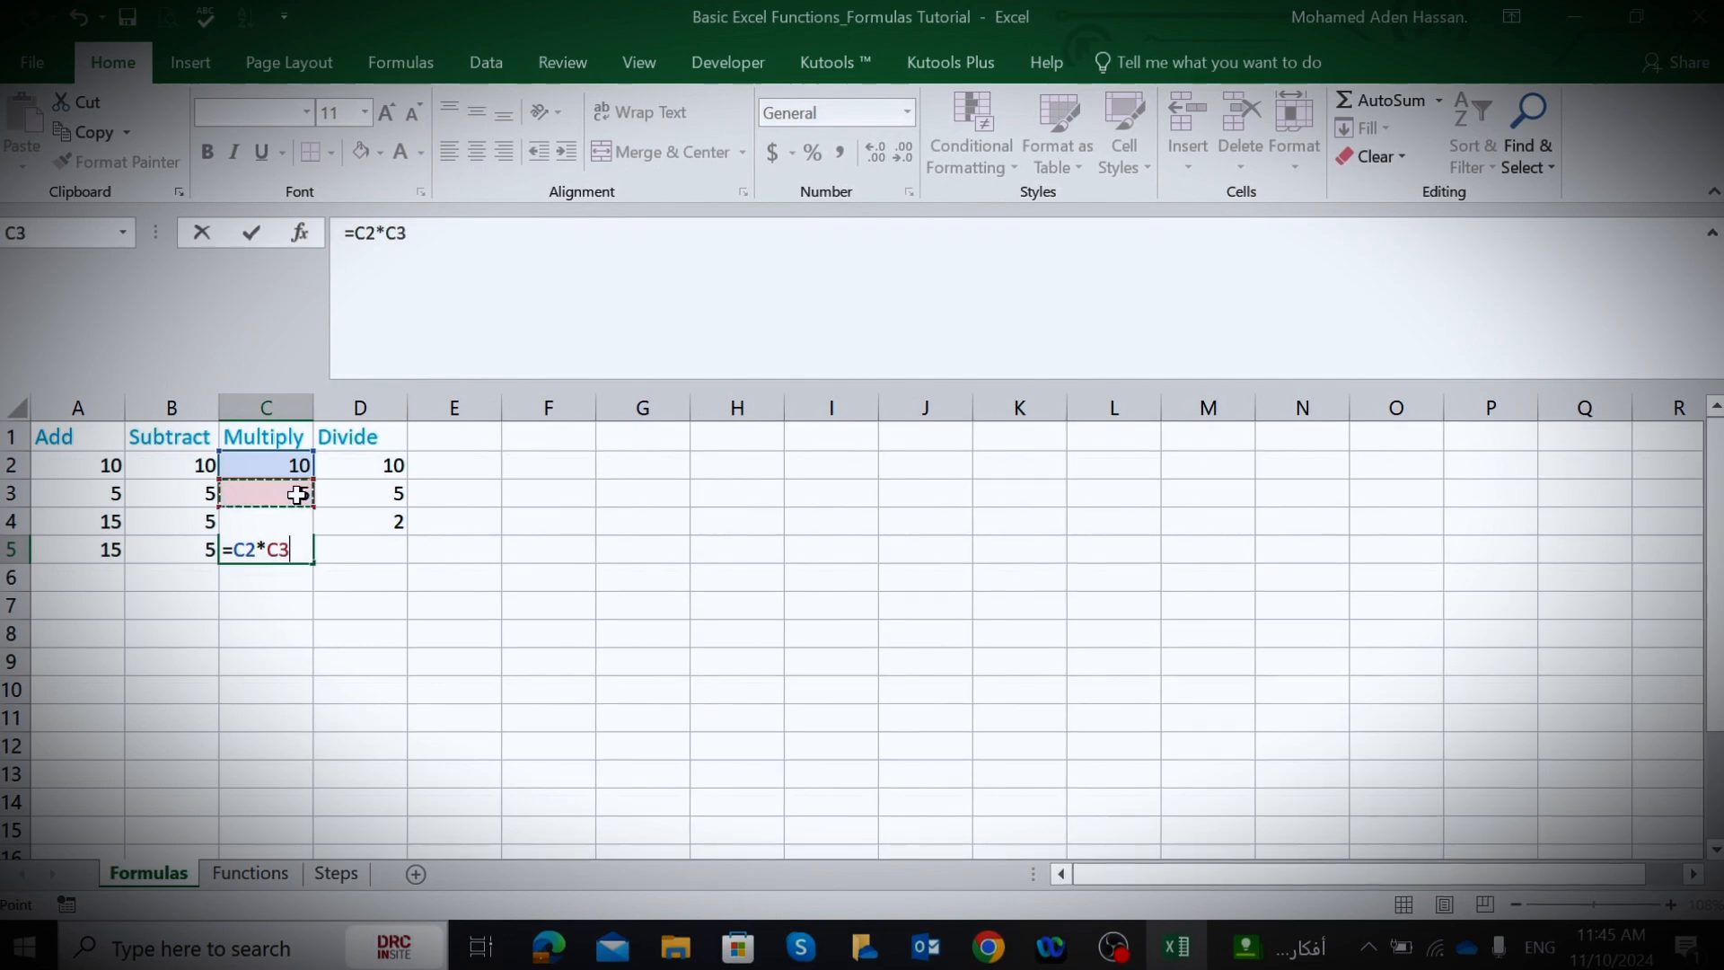
{"action": "key", "text": "Return"}
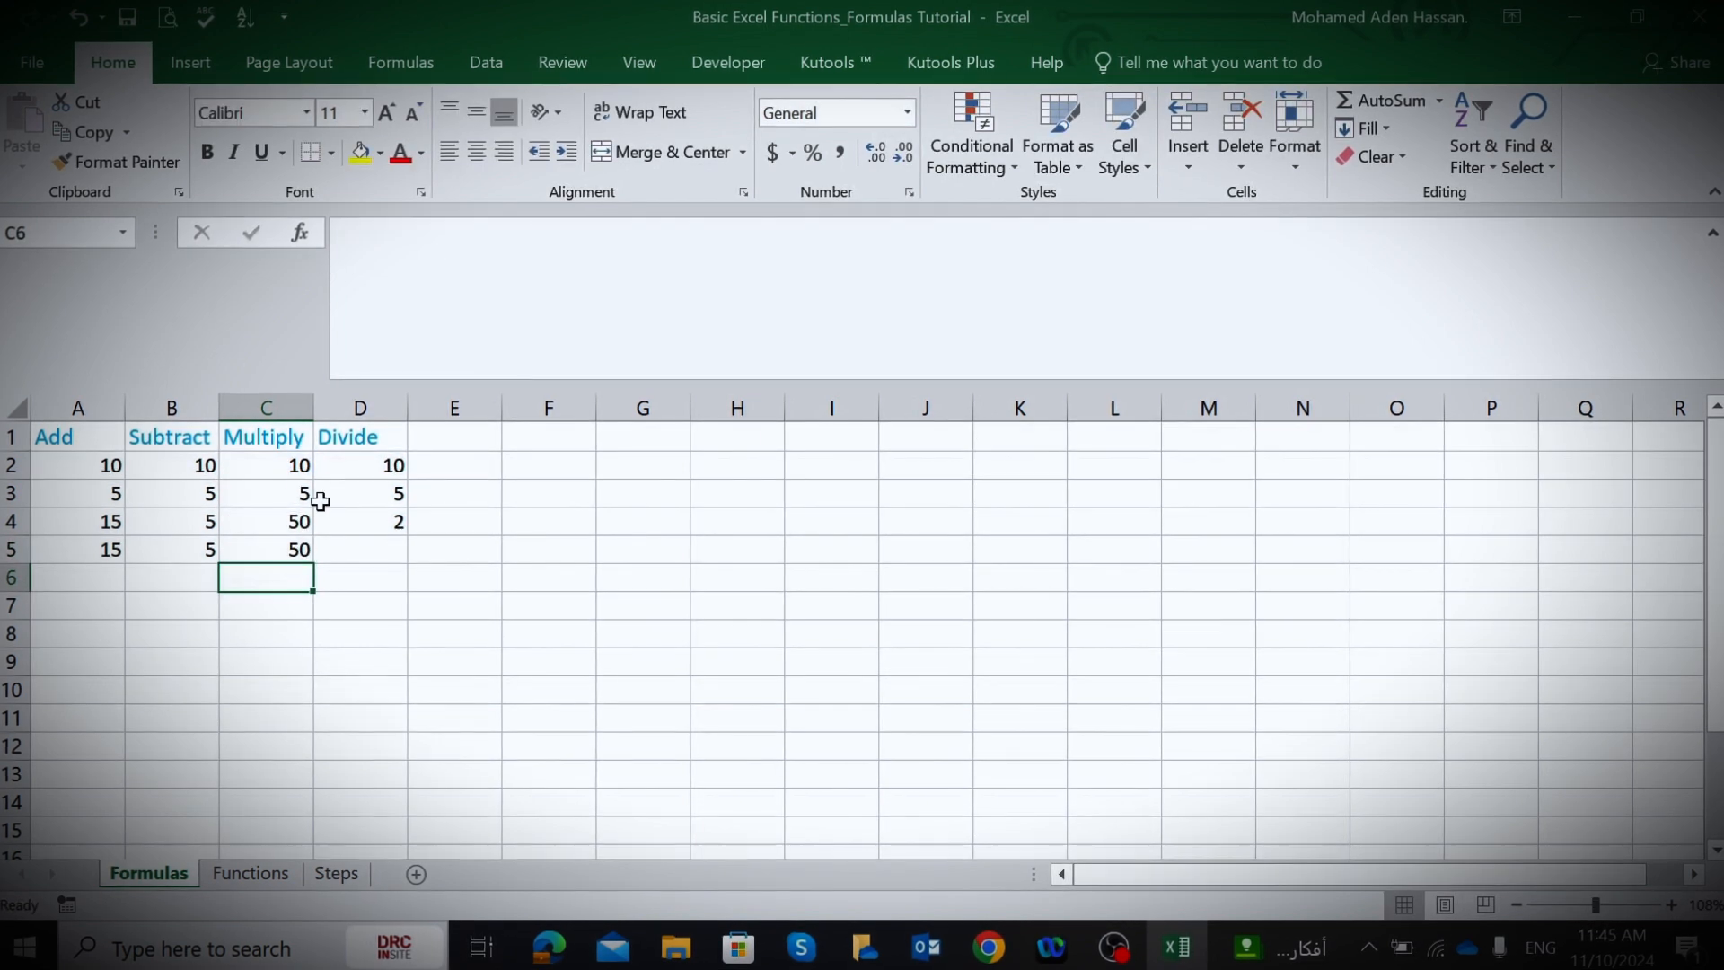
- Divide the two numbers of the Divide column in cell D5 using cell references, with the formula =D2/D3
{"action": "left_click", "coordinate": [379, 546]}
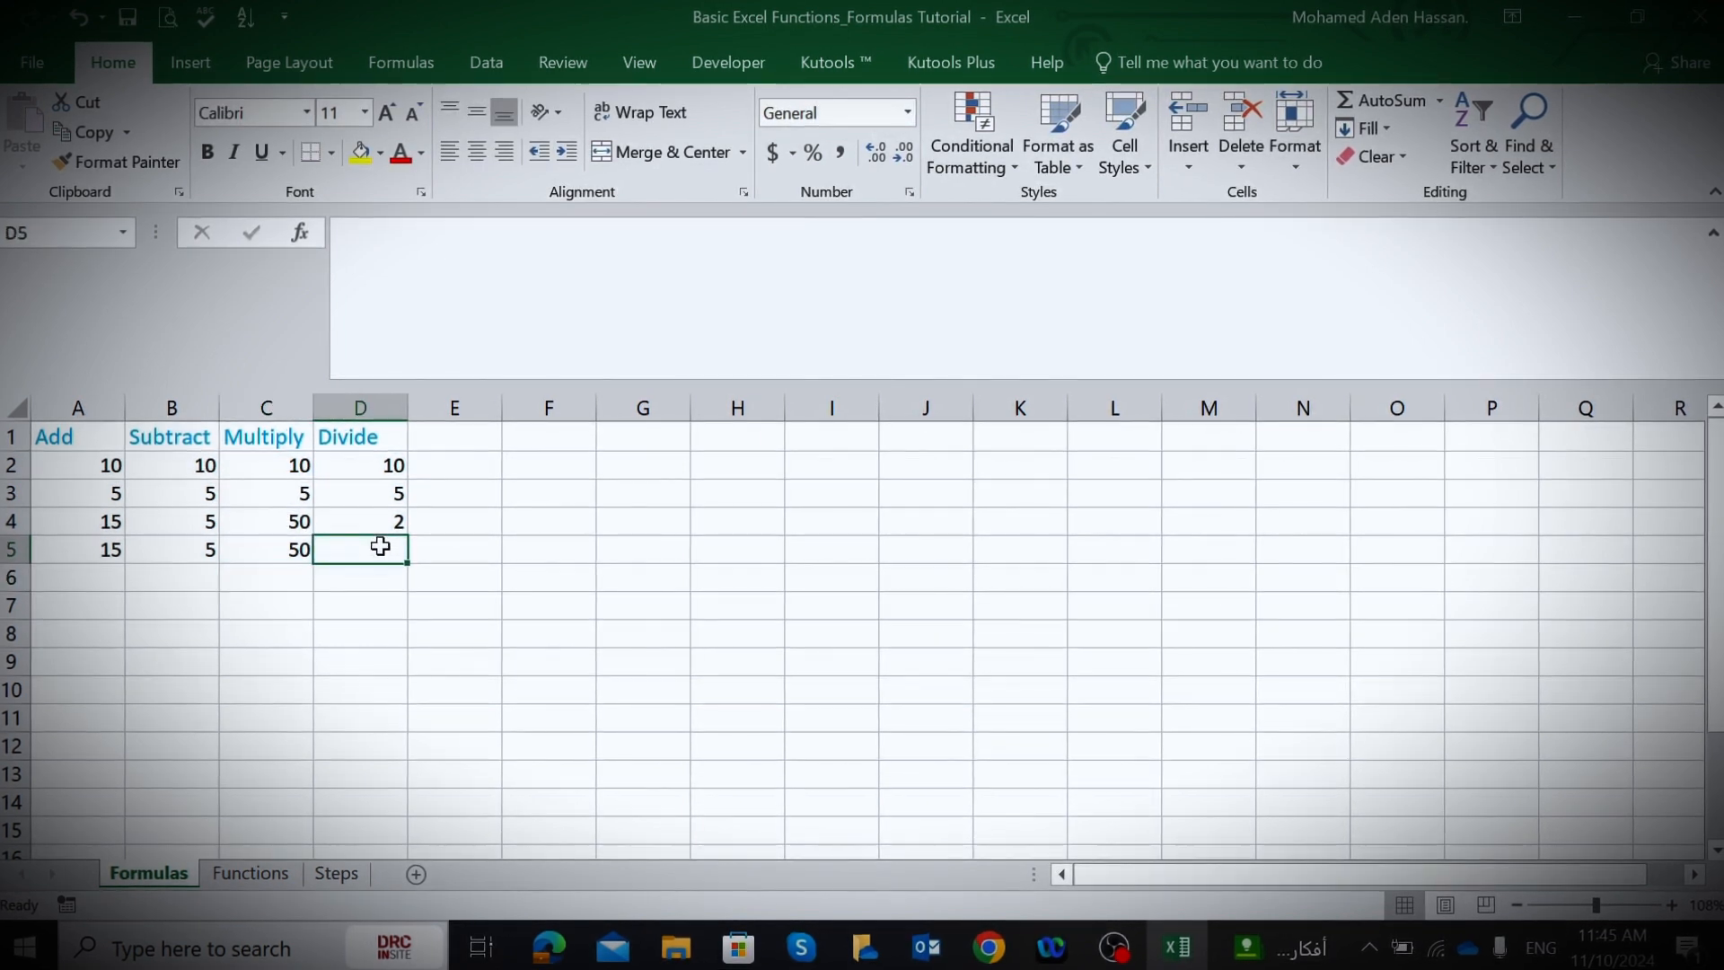
{"action": "type", "text": "="}
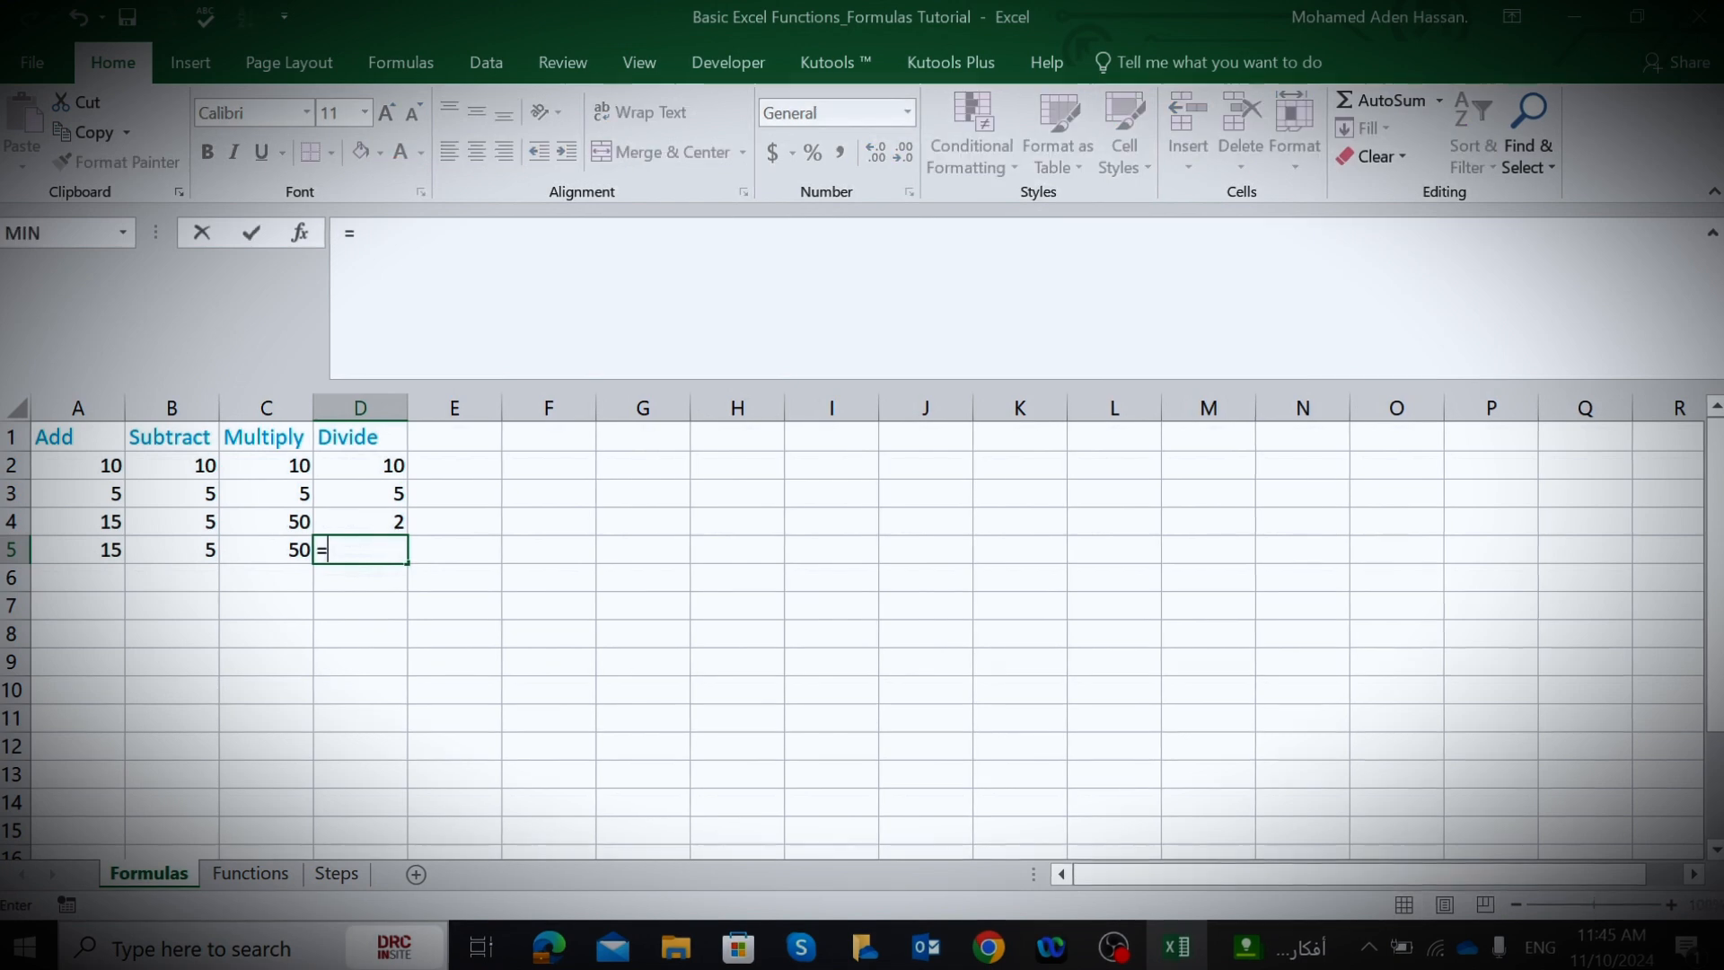
{"action": "left_click", "coordinate": [383, 463]}
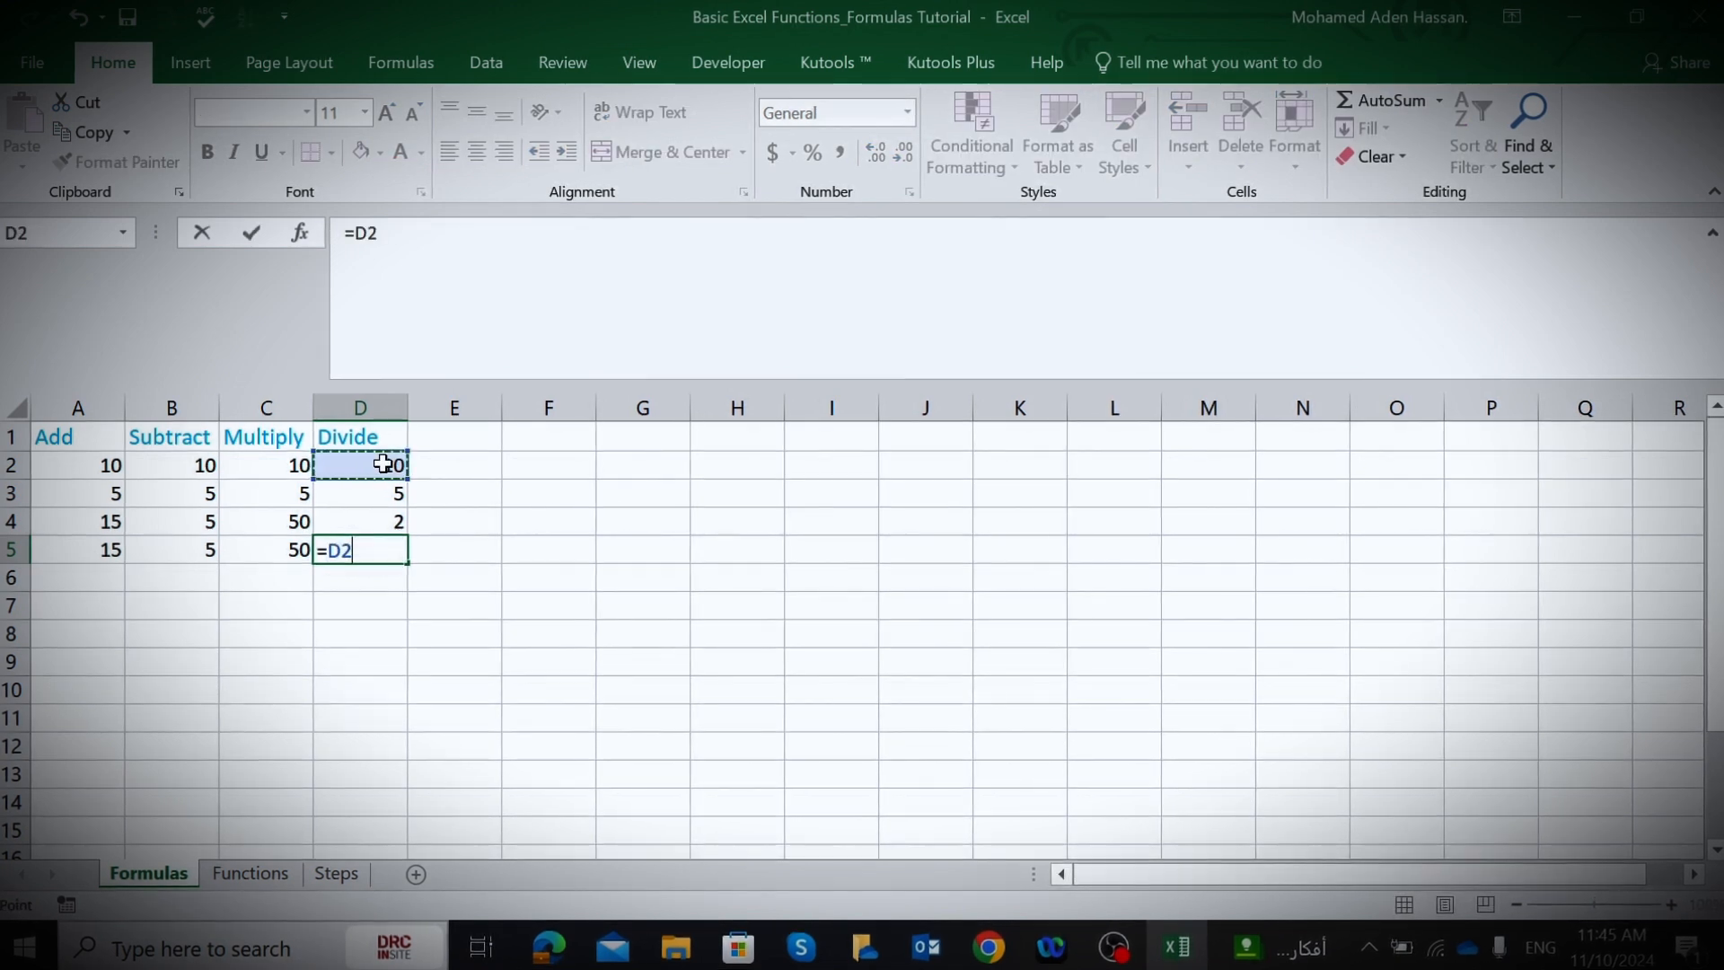
{"action": "type", "text": "/"}
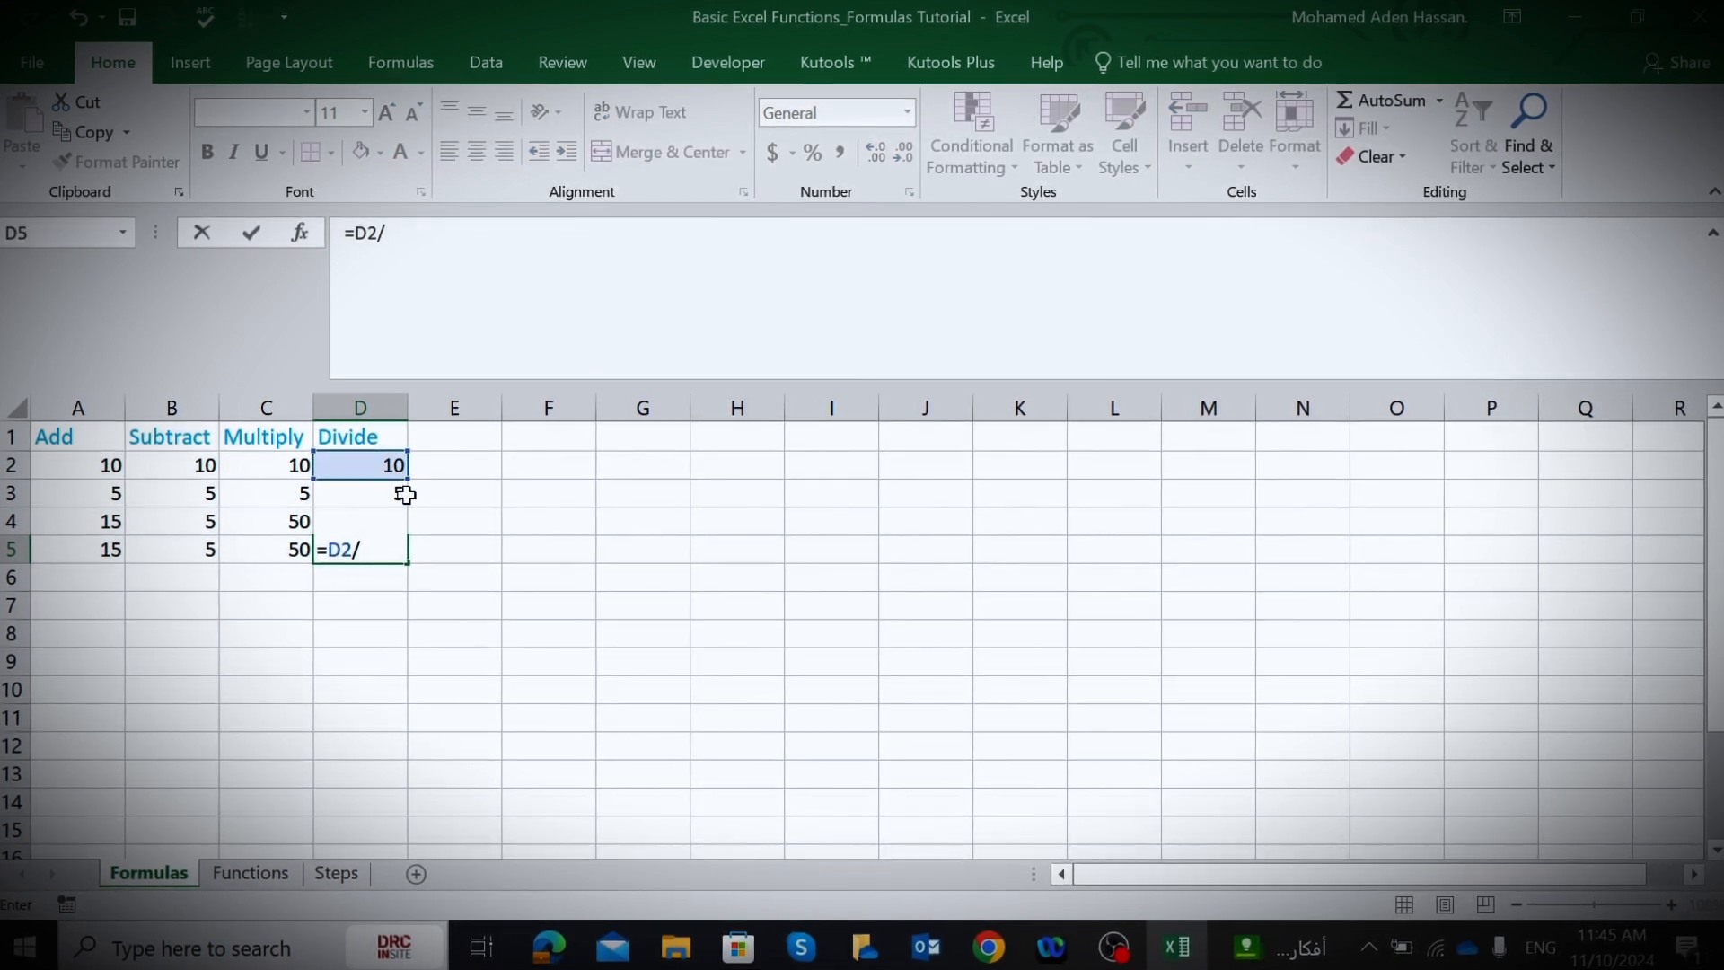
{"action": "left_click", "coordinate": [395, 490]}
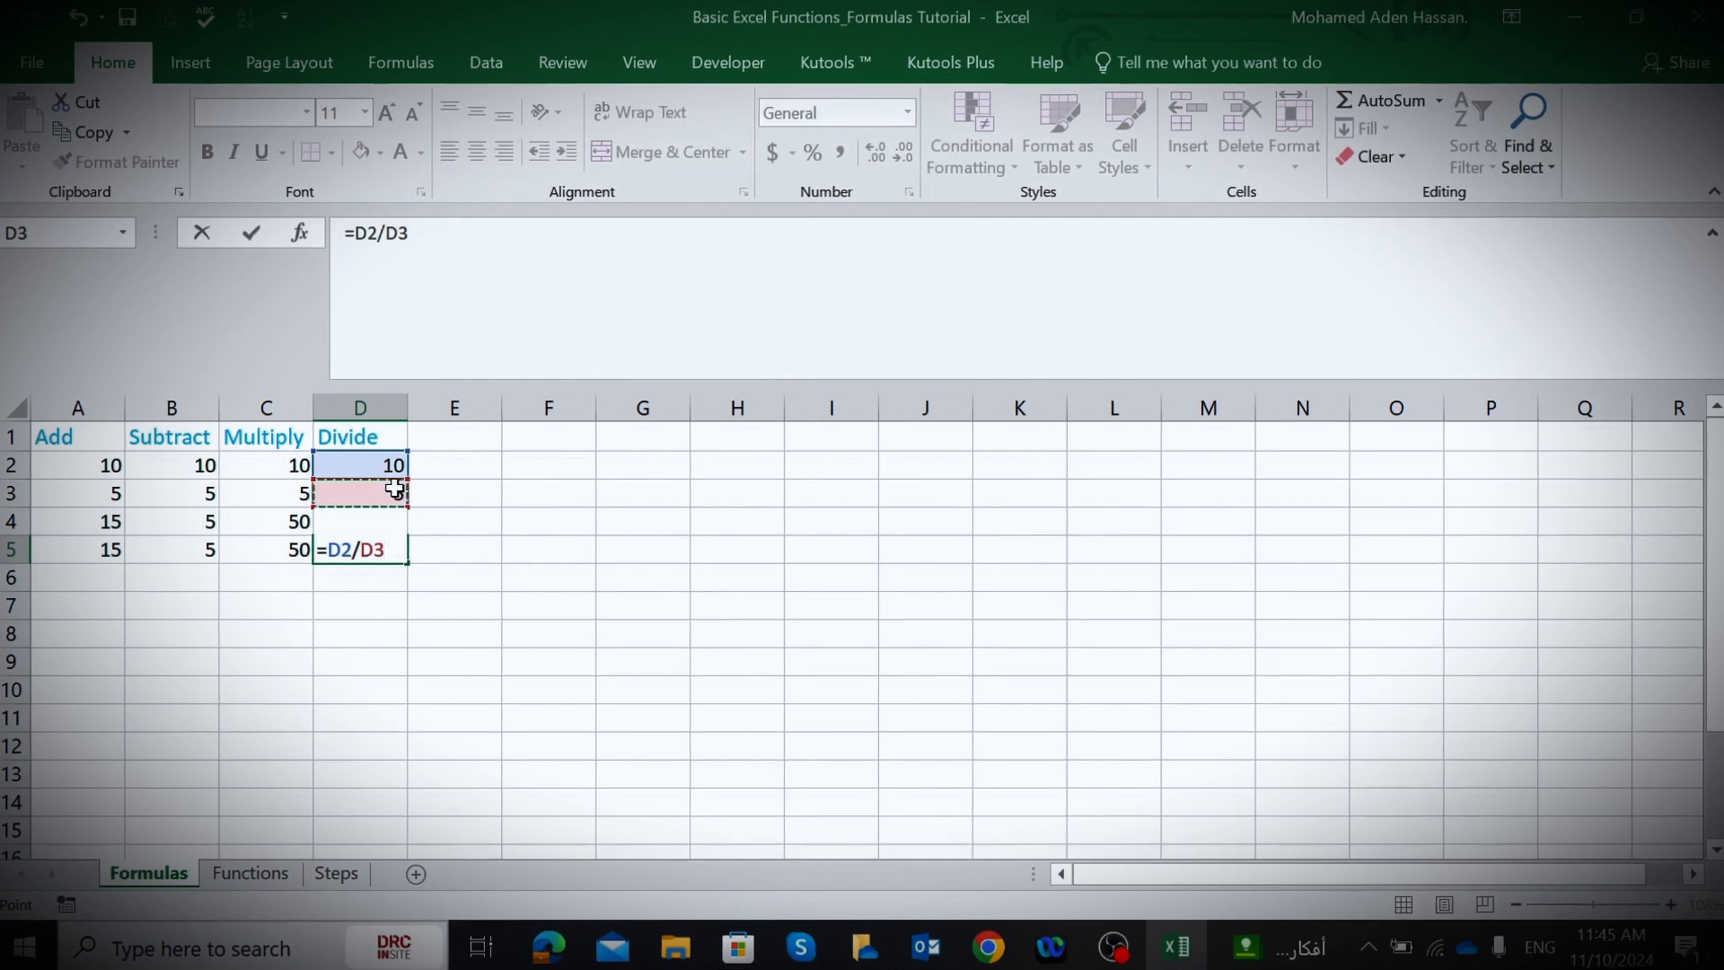
{"action": "key", "text": "Return"}
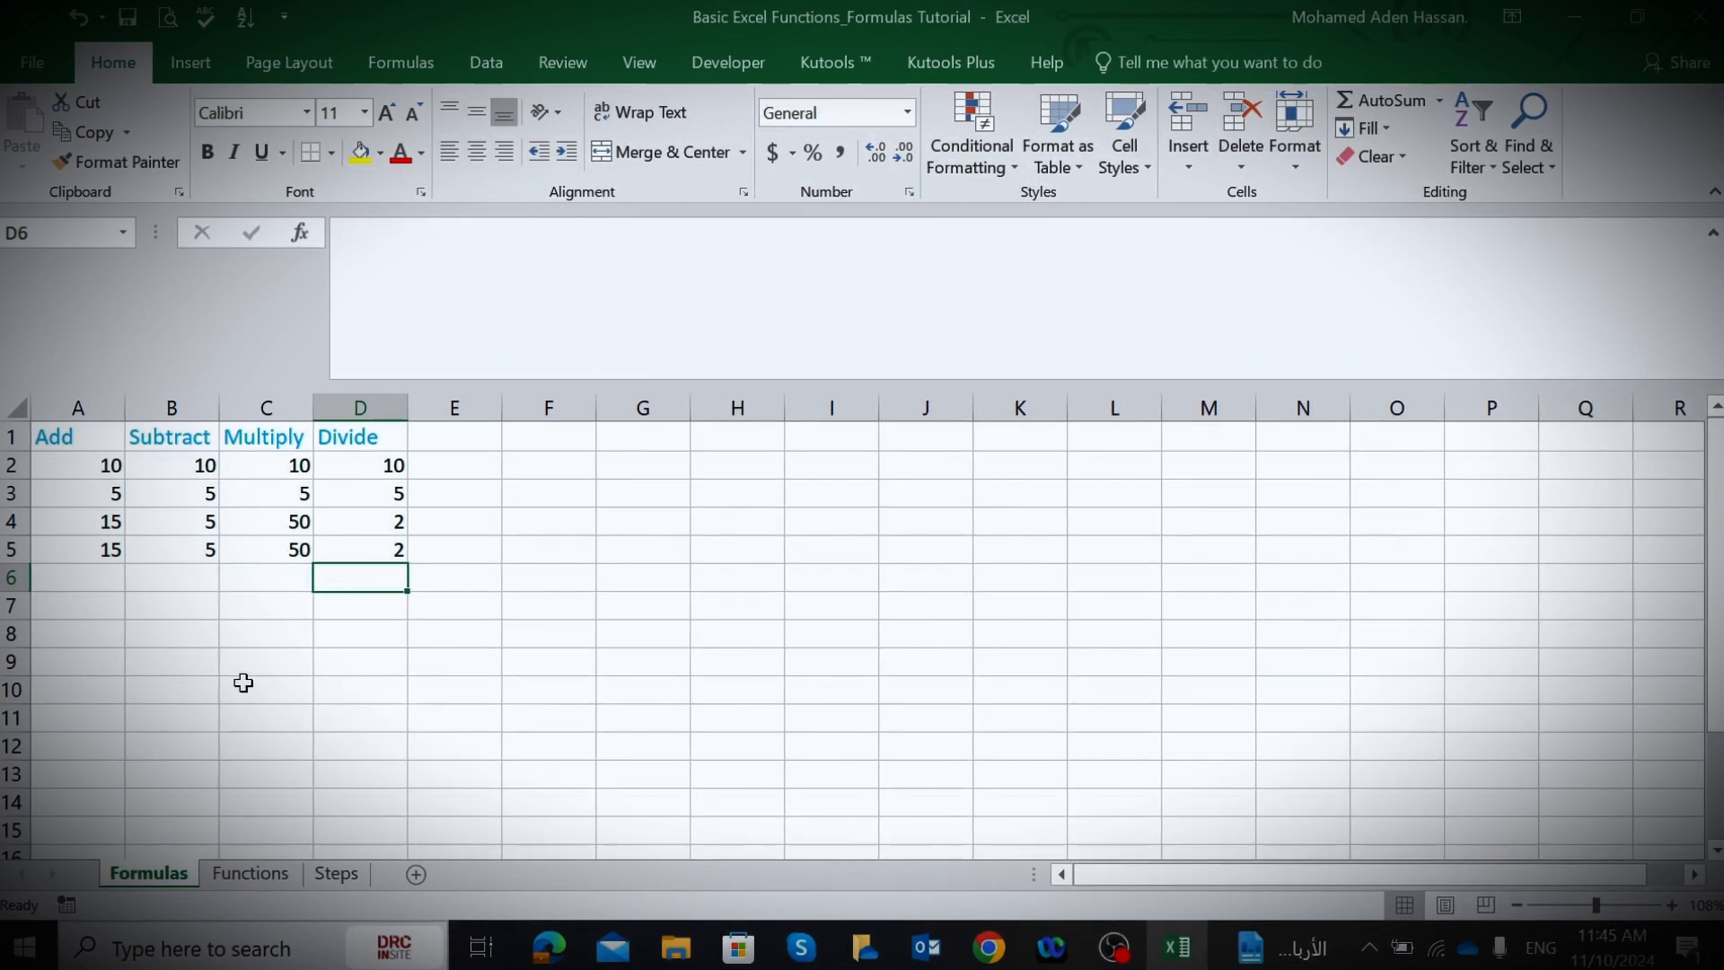
- On the Functions sheet, total the Salary column in cell B10 with the formula =SUM(C2:C6)
{"action": "left_click", "coordinate": [252, 869]}
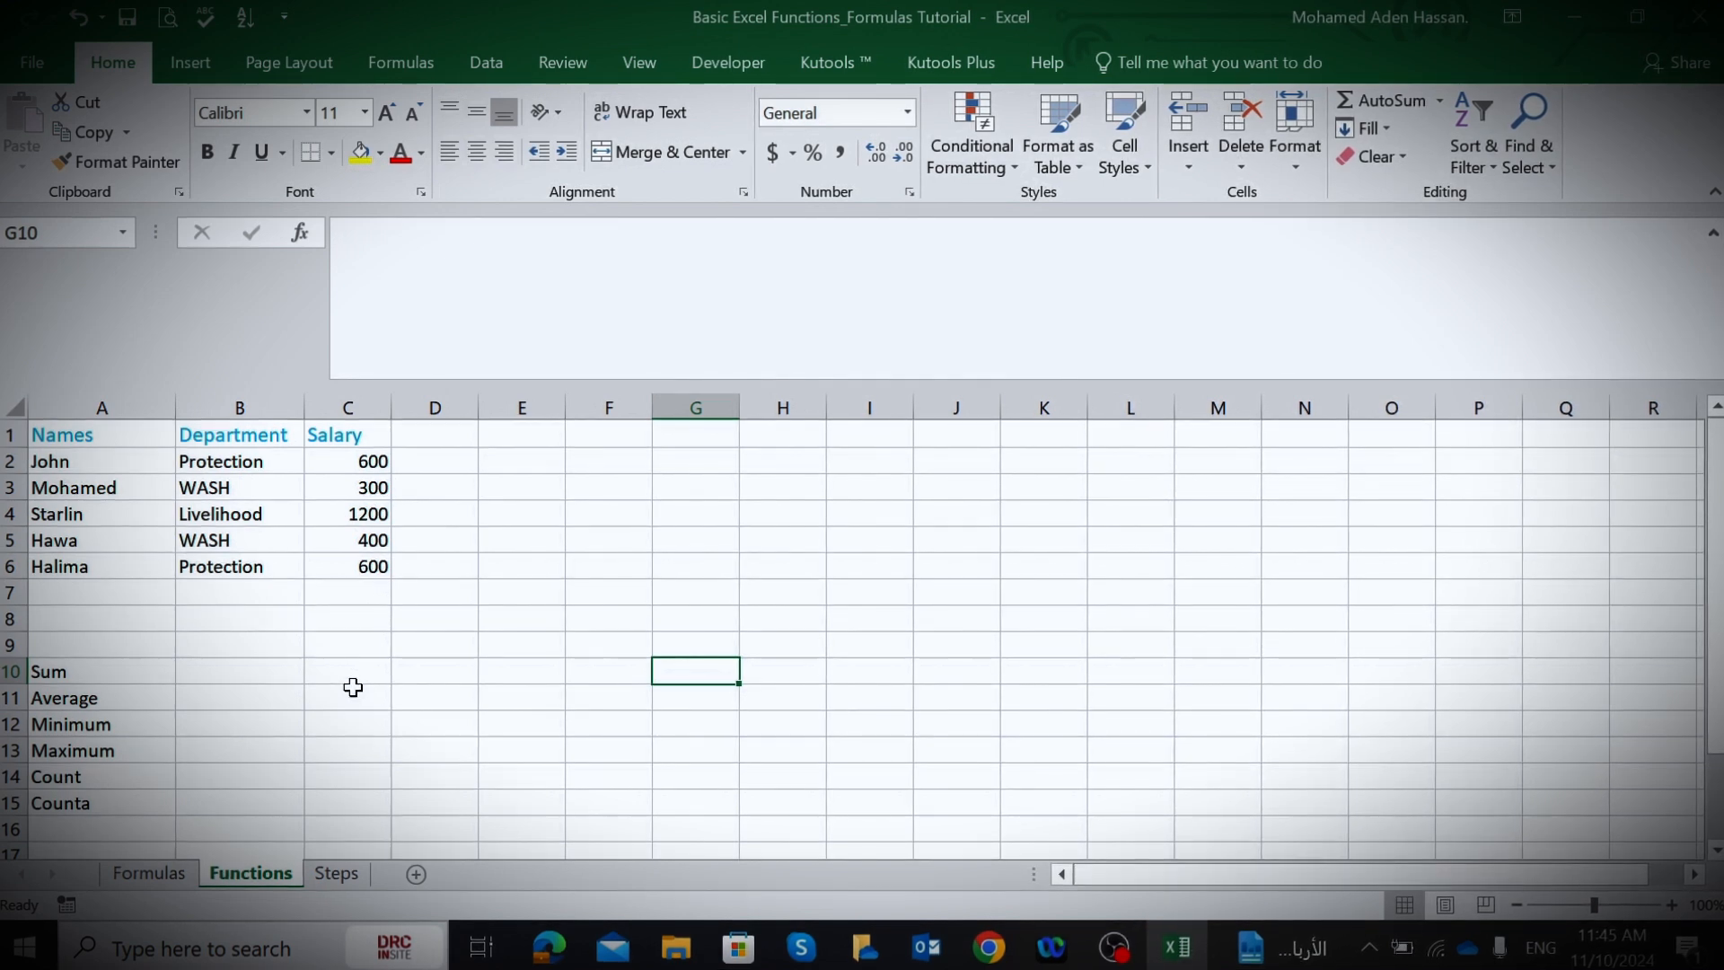
{"action": "left_click", "coordinate": [220, 670]}
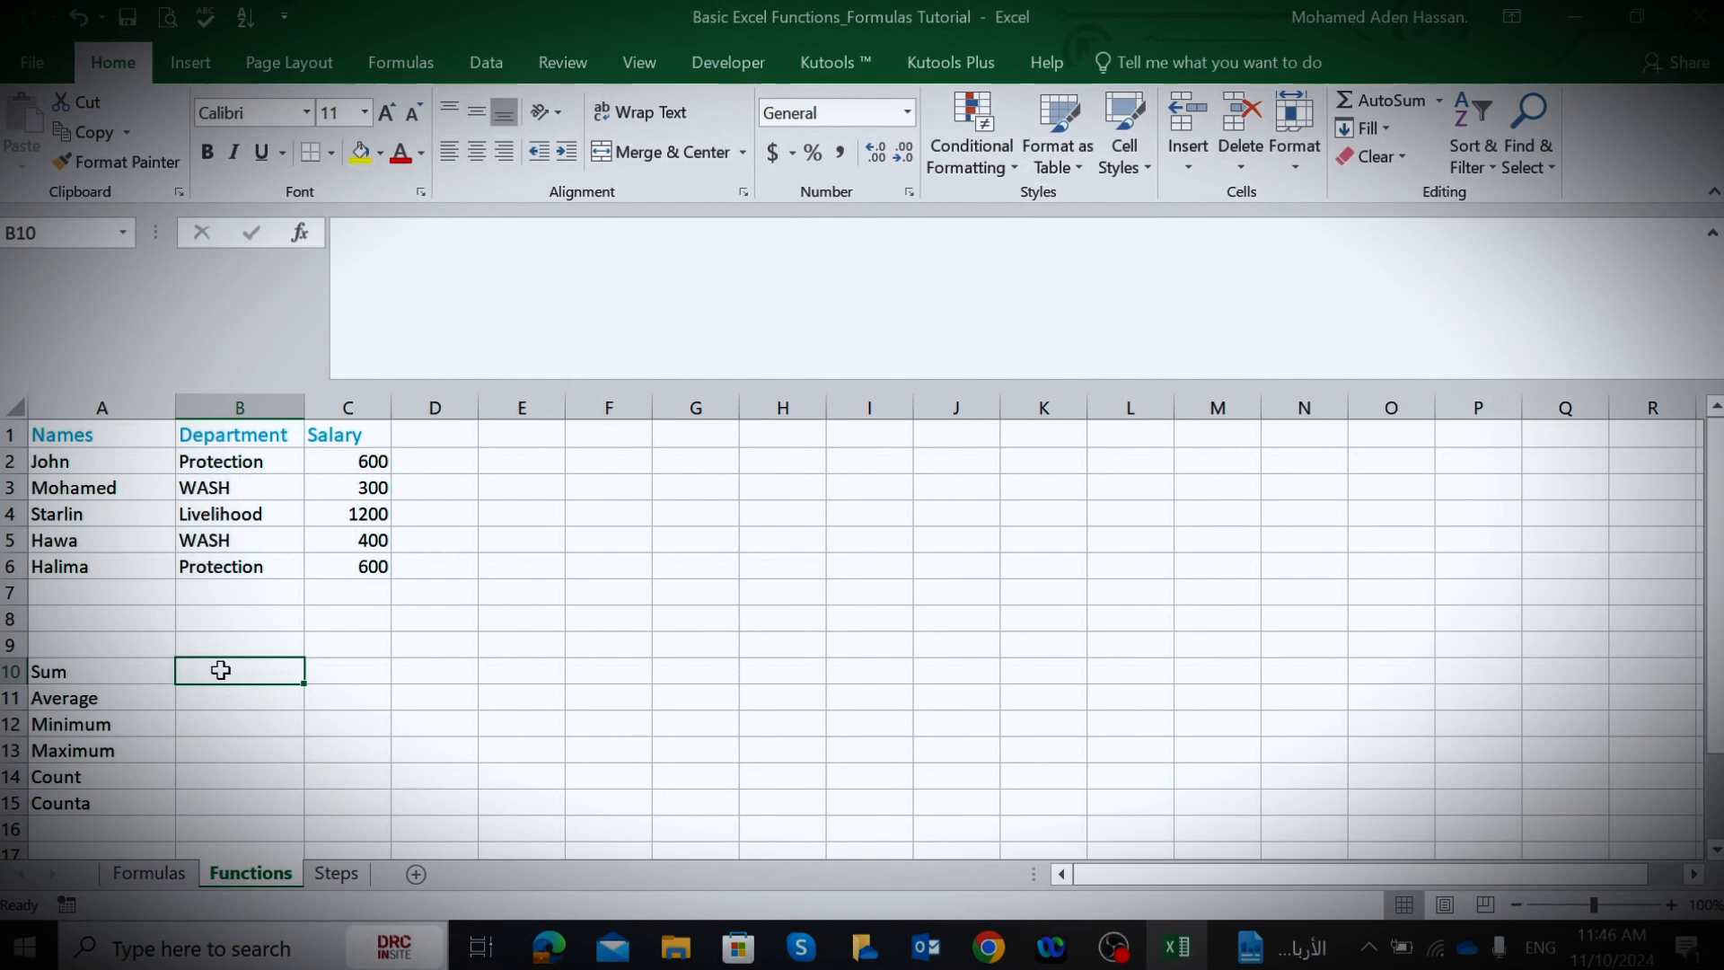
{"action": "type", "text": "="}
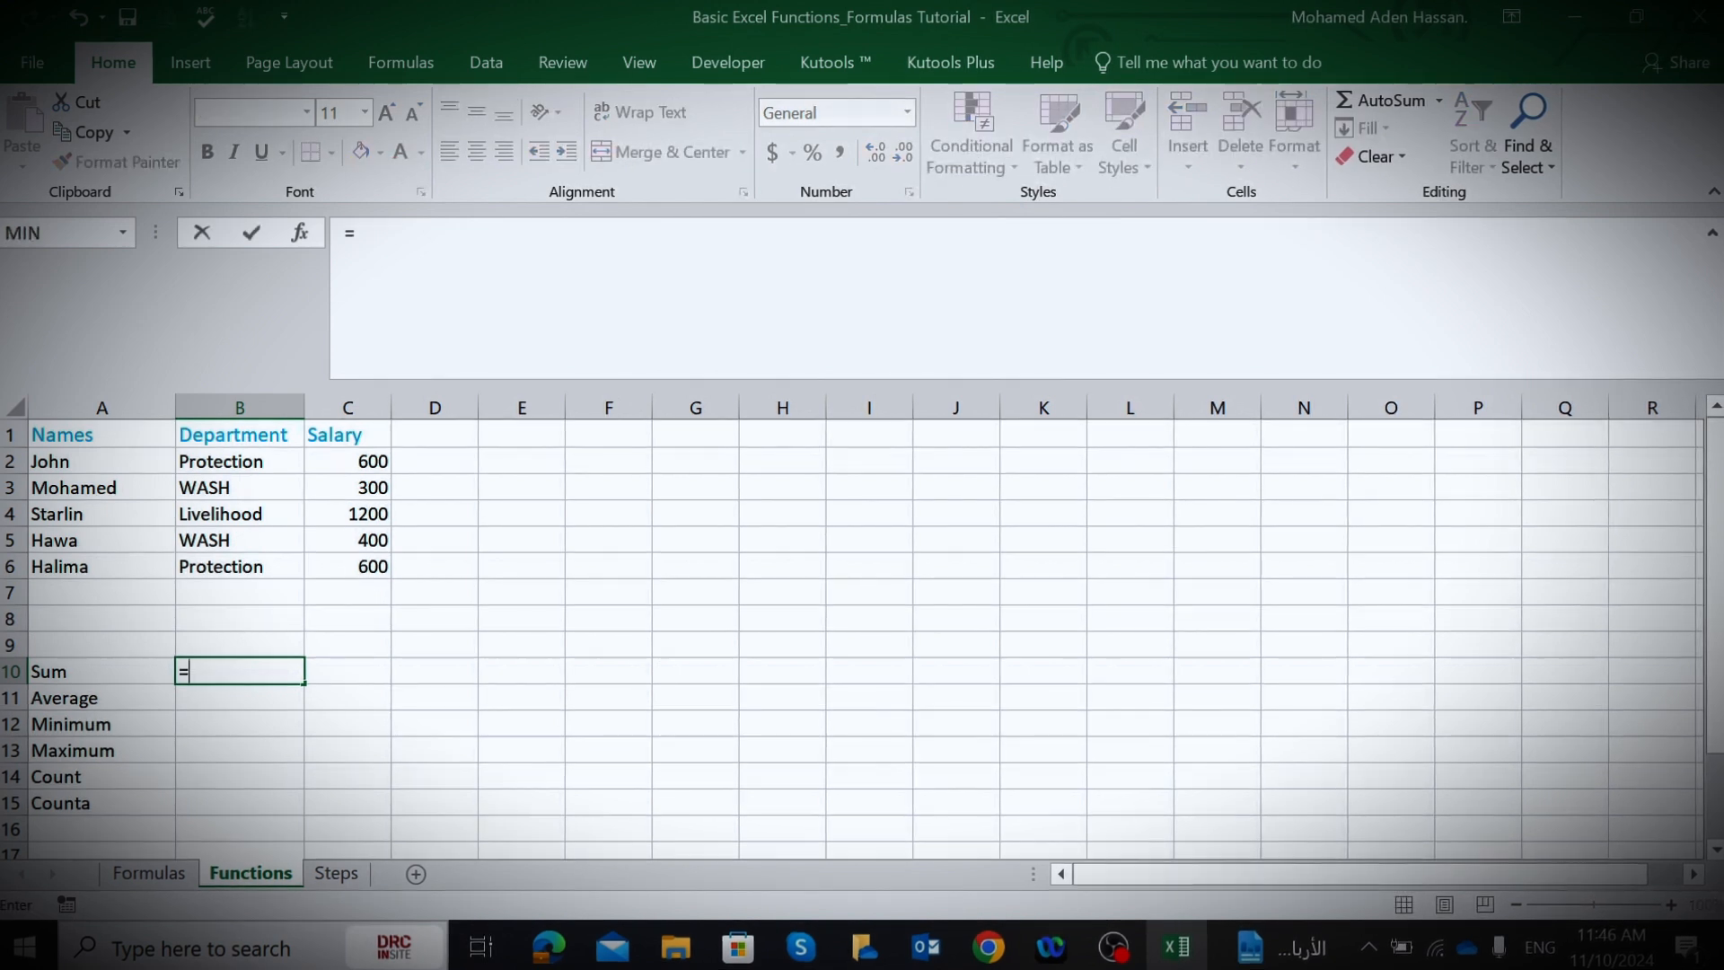
{"action": "type", "text": "S"}
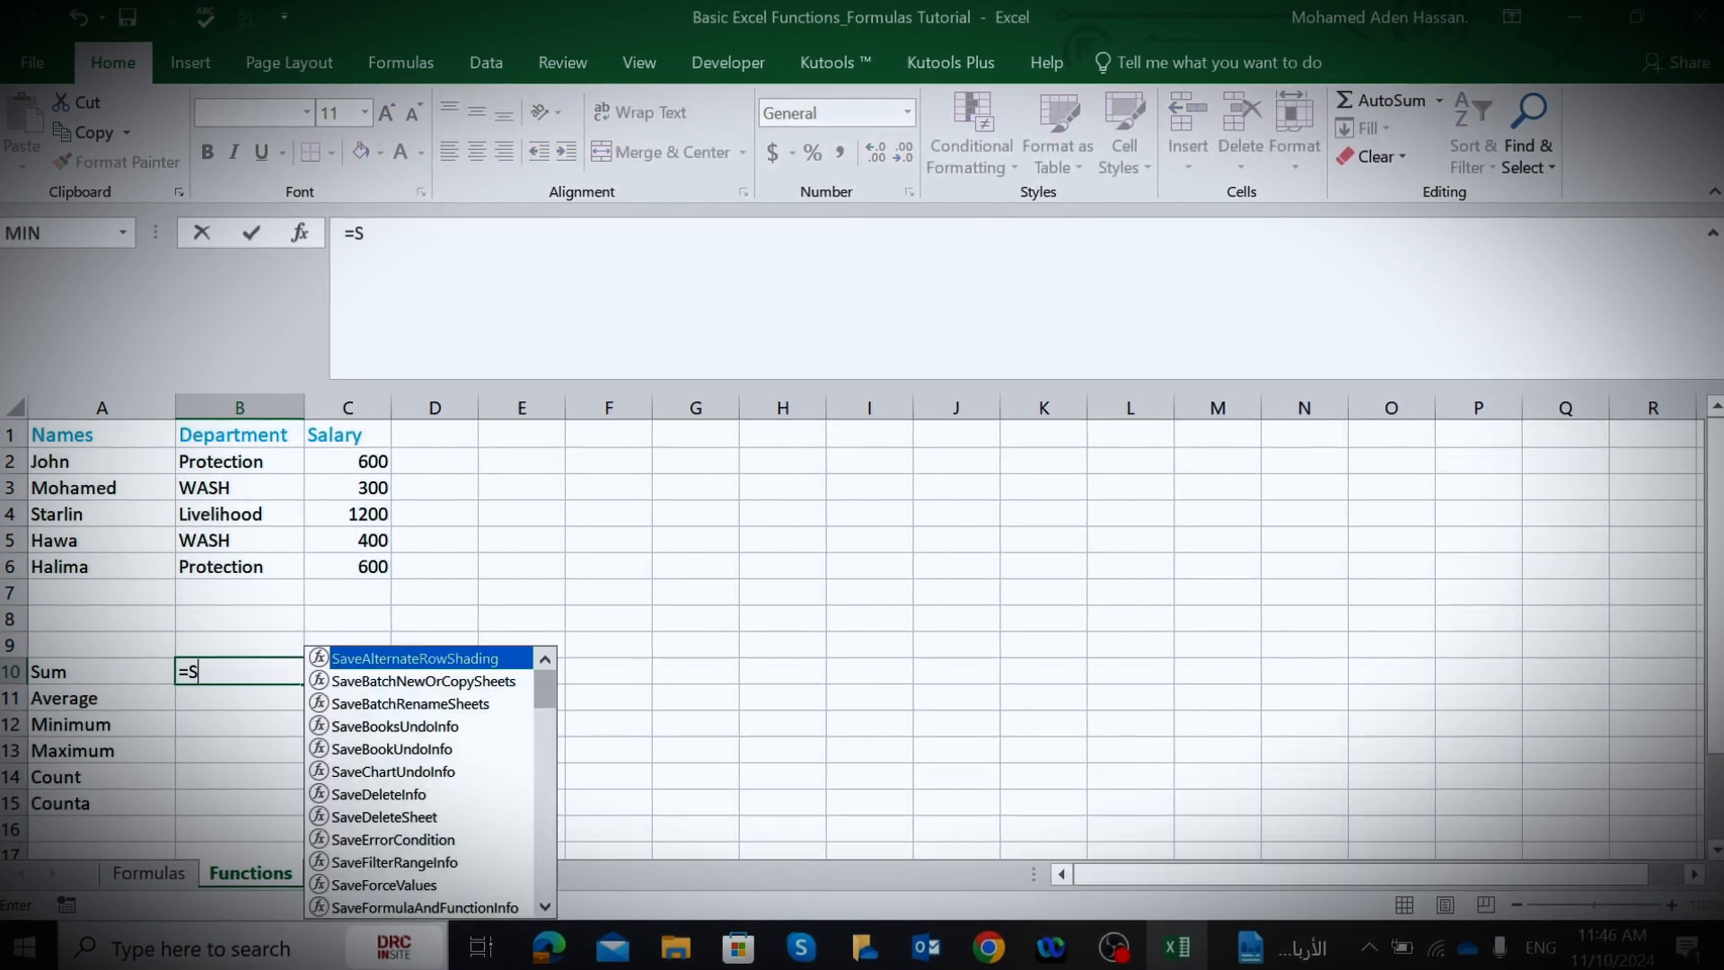
{"action": "type", "text": "UMM"}
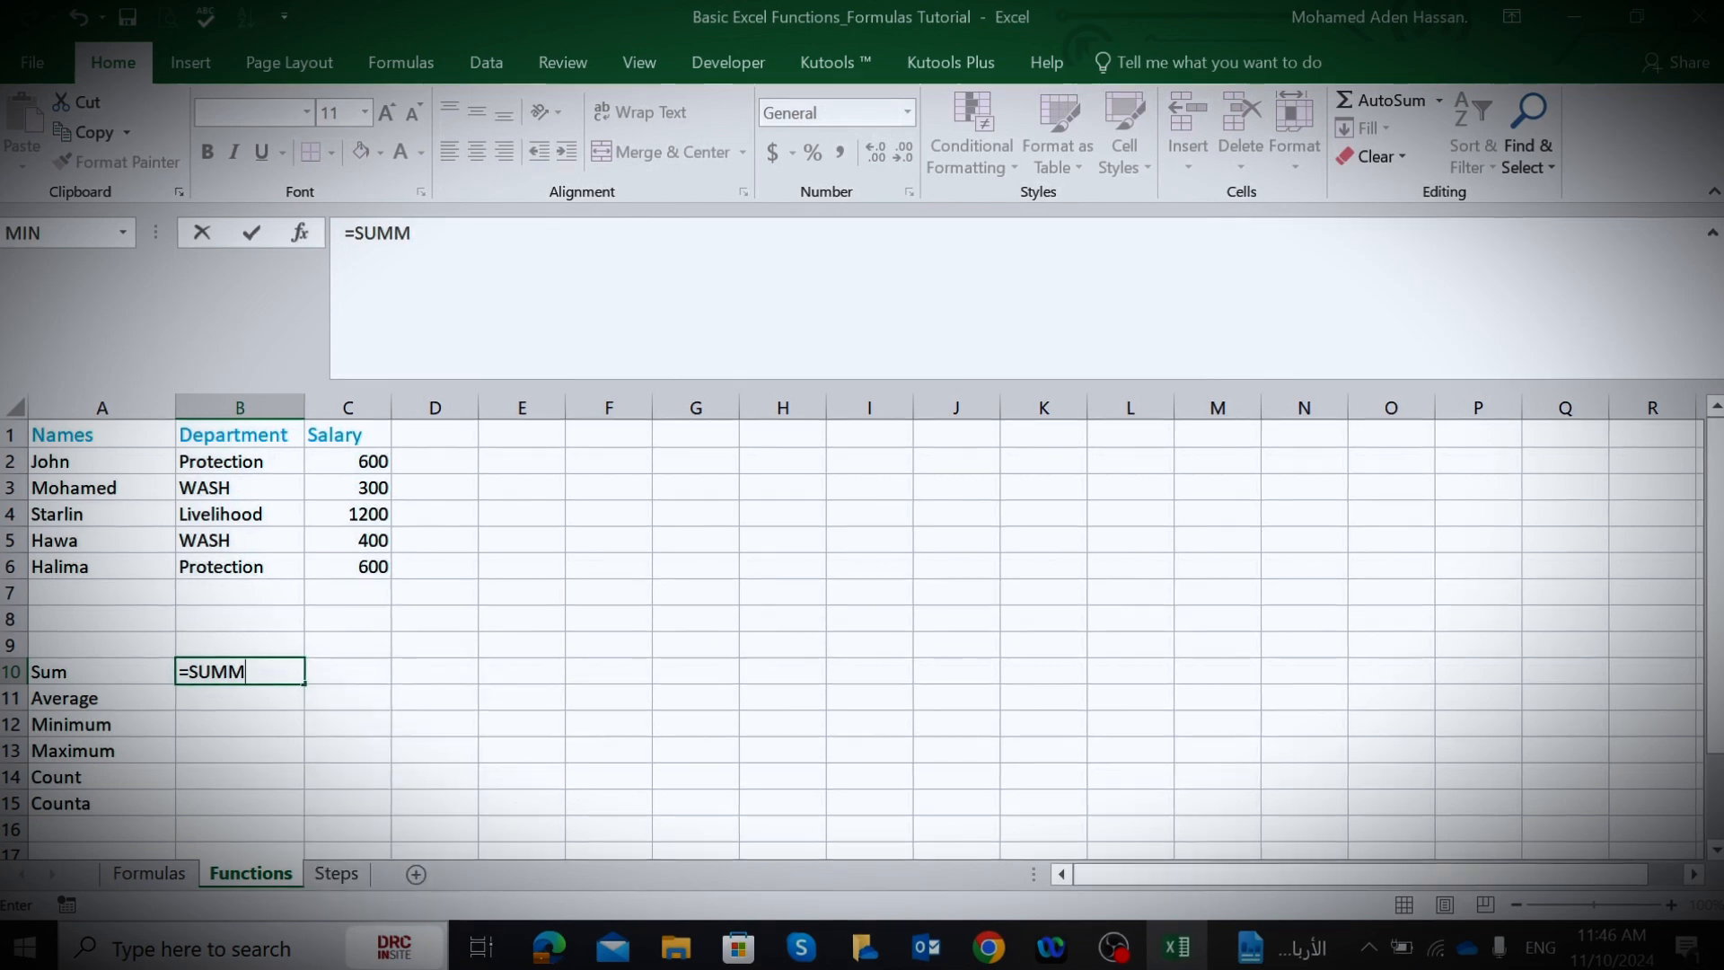
{"action": "key", "text": "BackSpace"}
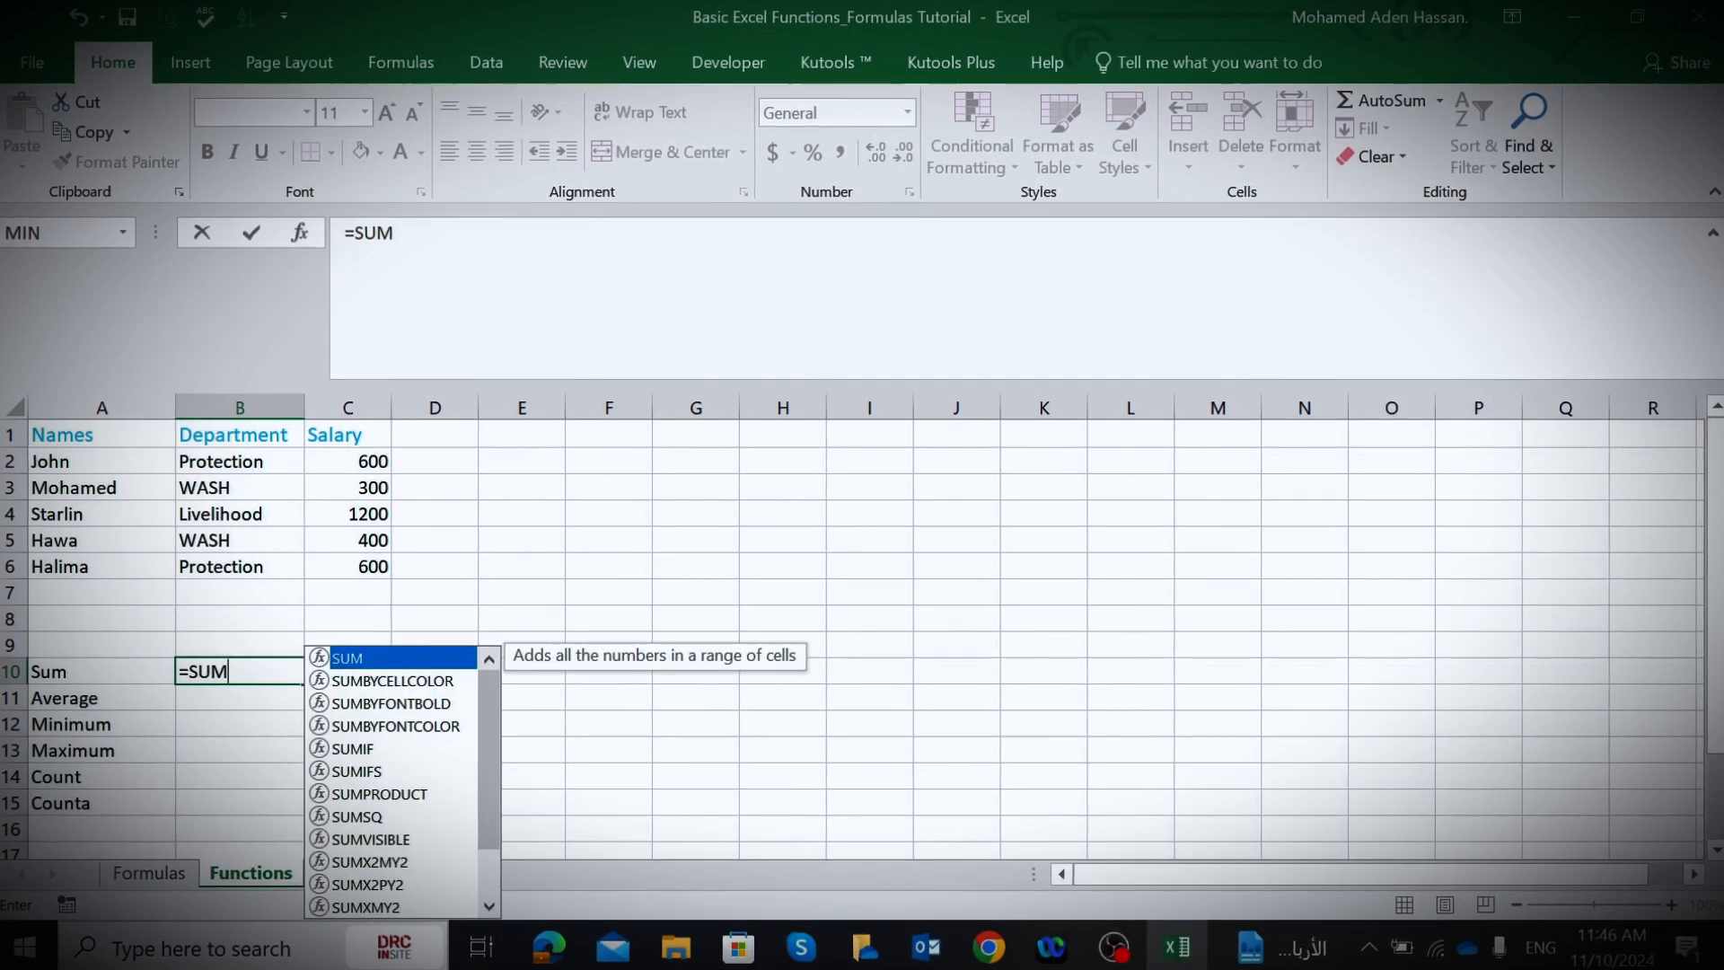
{"action": "double_click", "coordinate": [358, 655]}
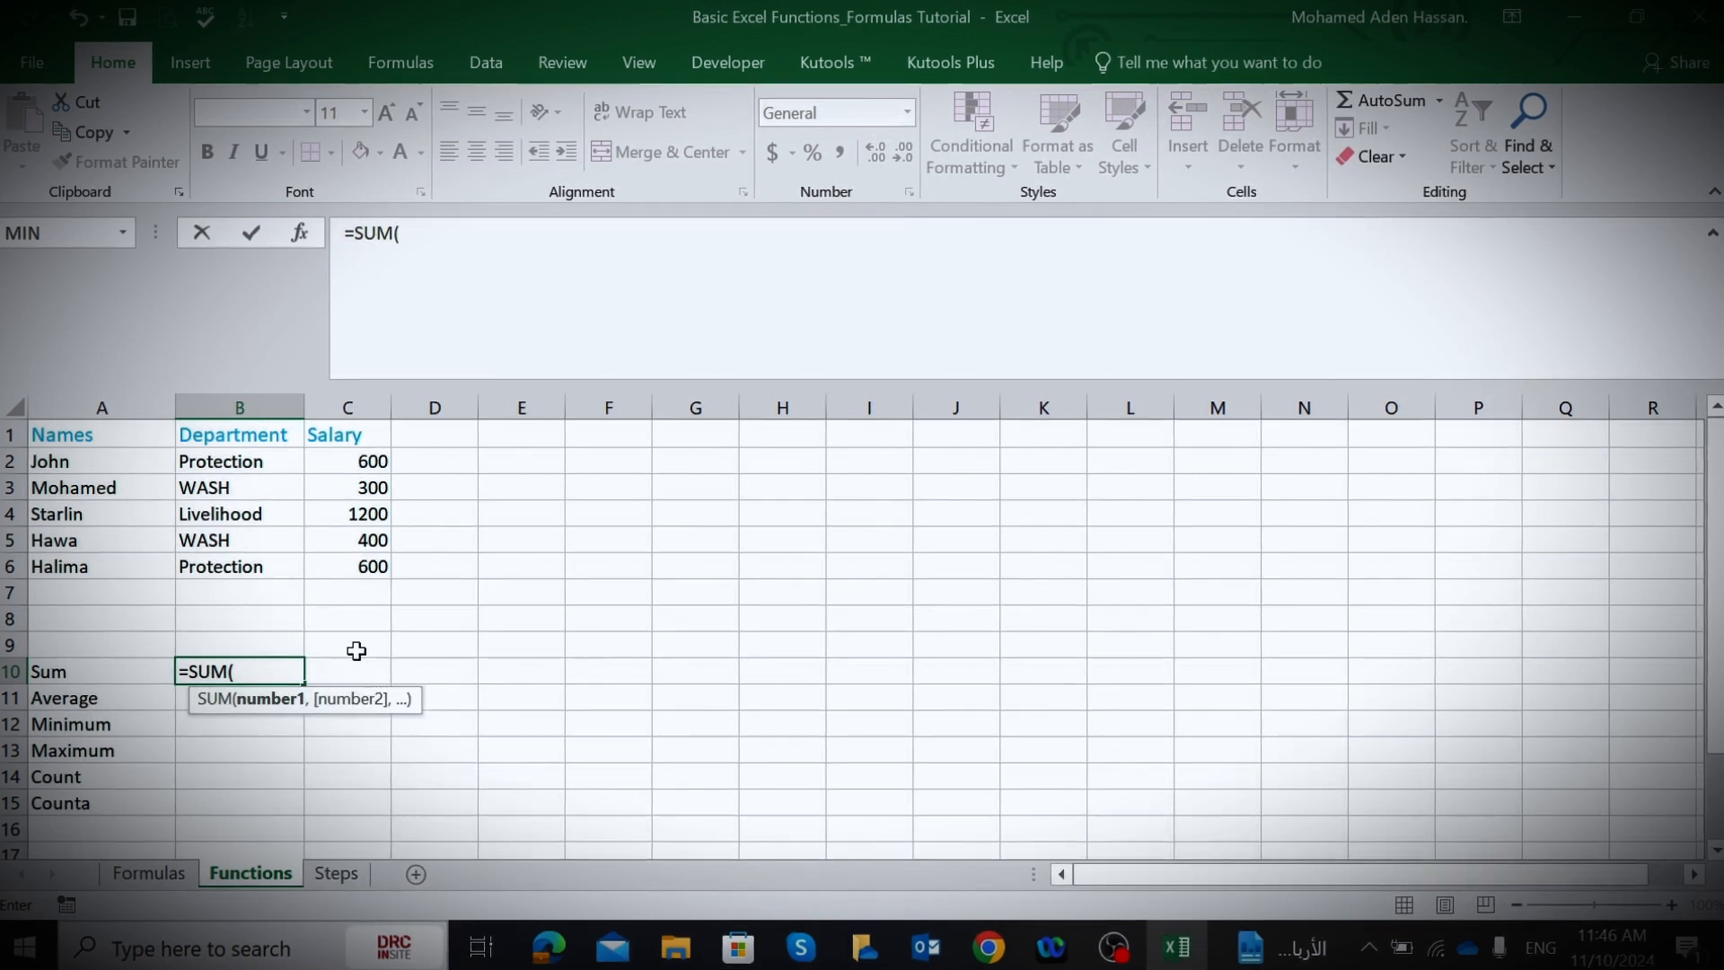
{"action": "left_click", "coordinate": [369, 462]}
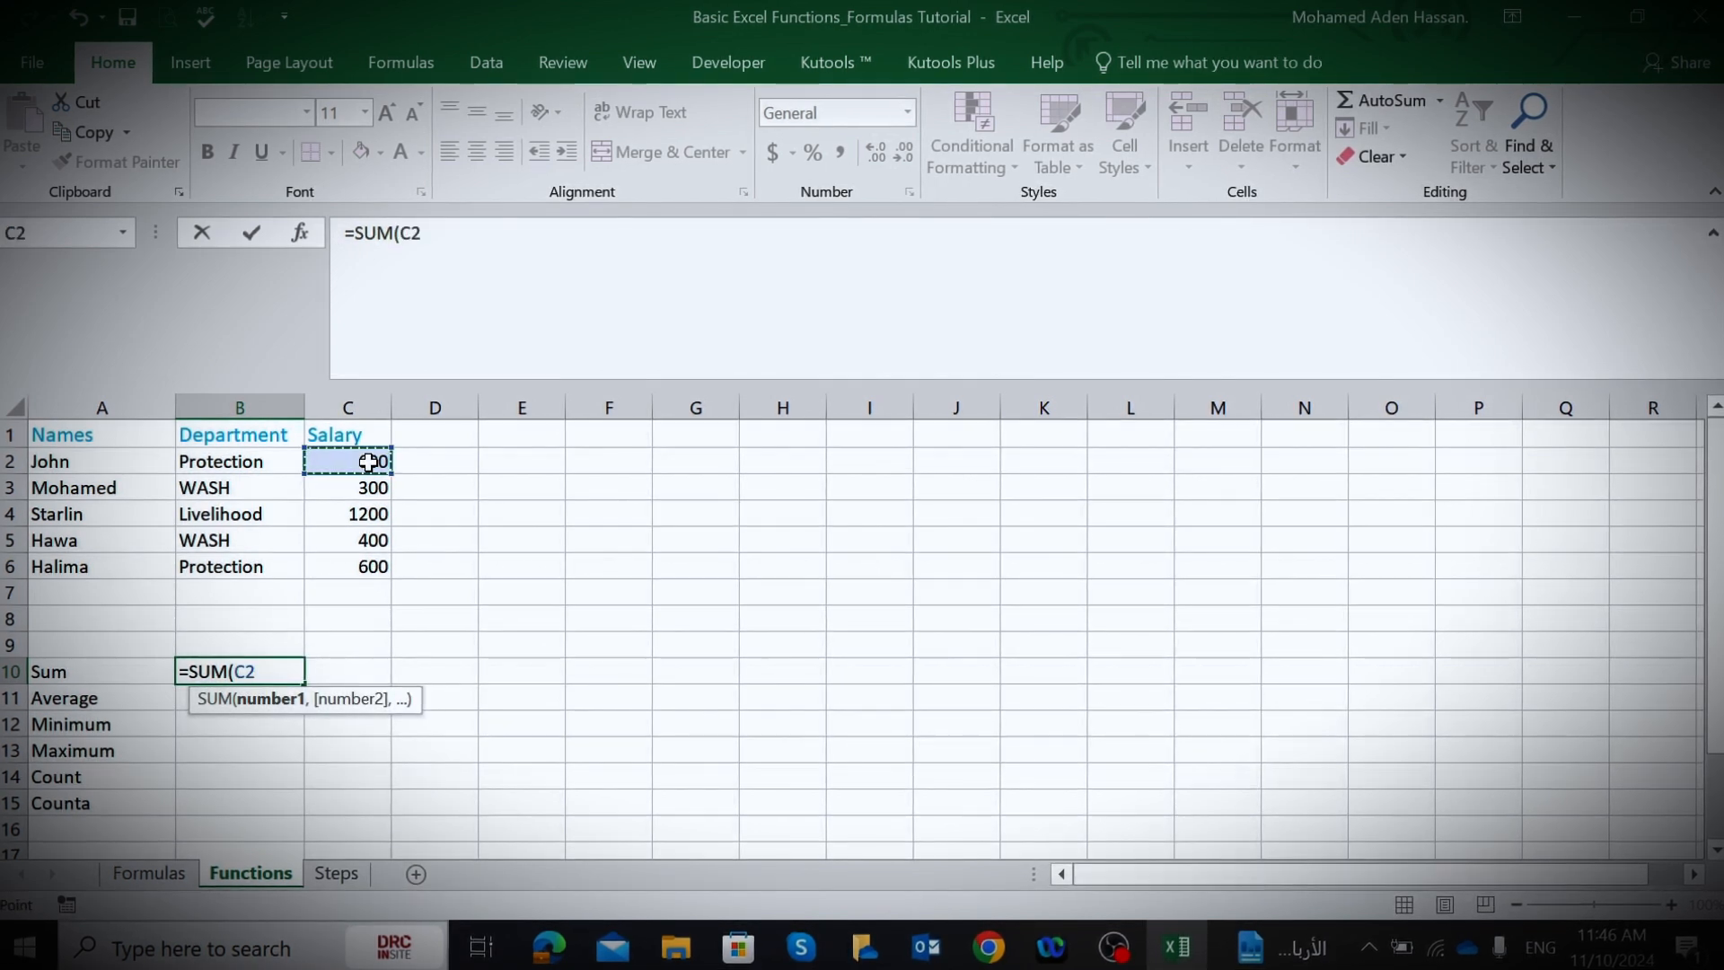
{"action": "left_click_drag", "start_coordinate": [369, 463], "coordinate": [368, 564]}
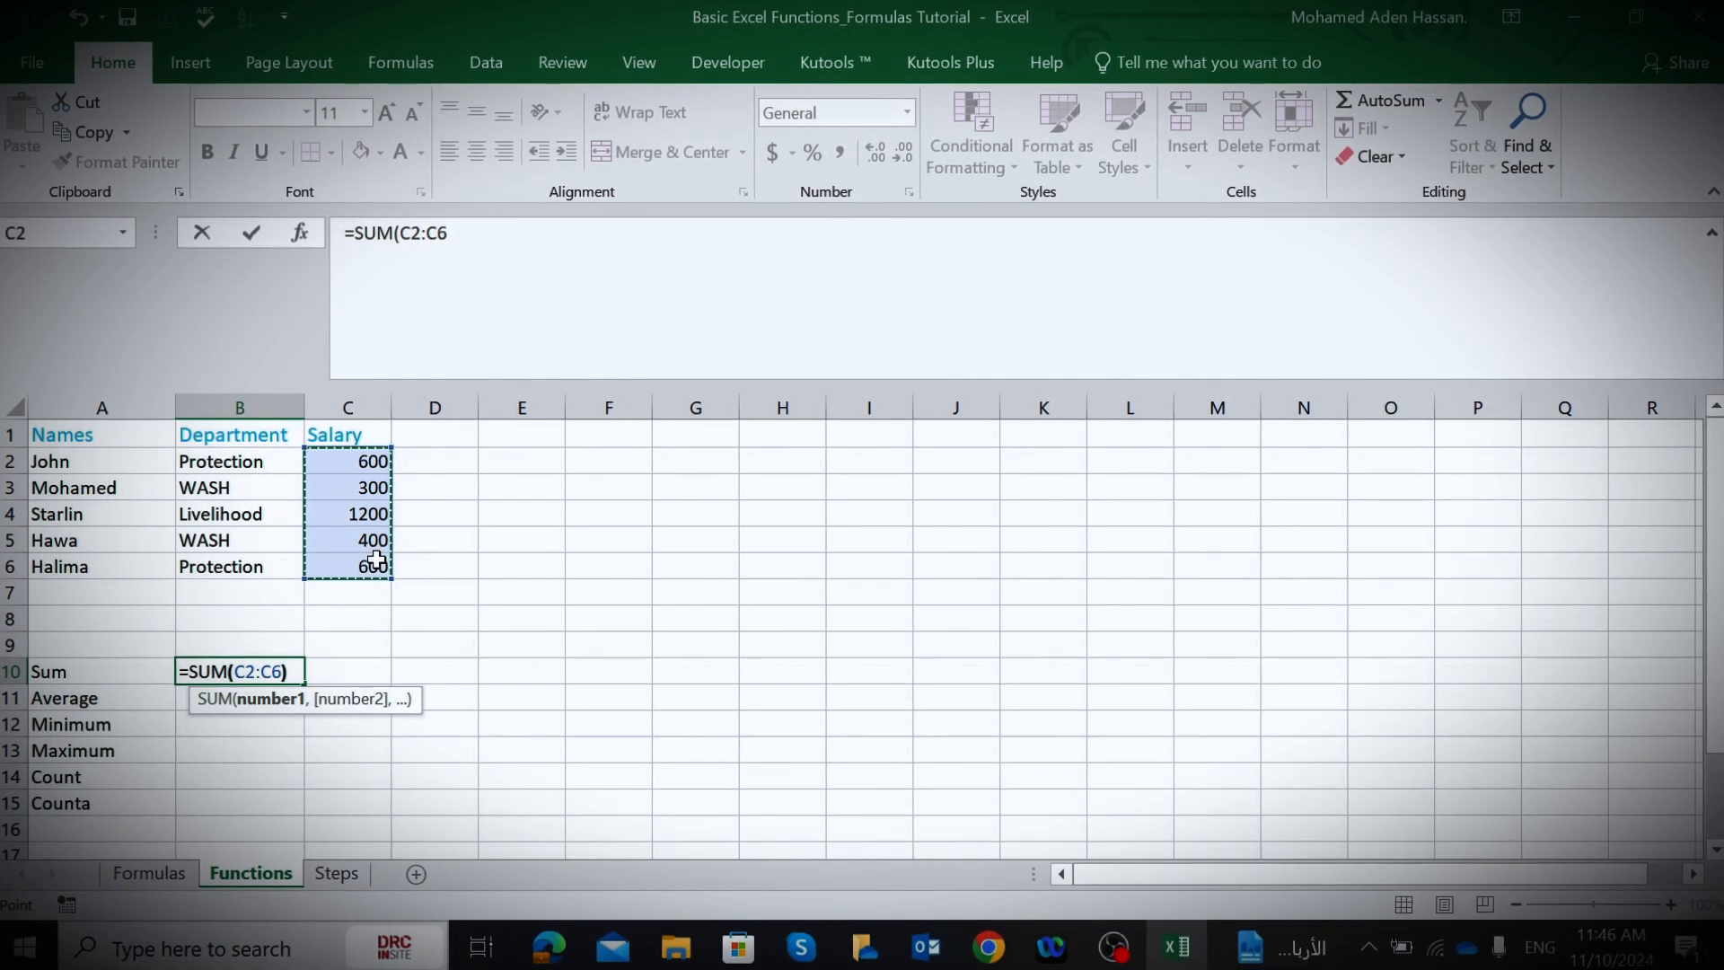
{"action": "type", "text": ")"}
{"action": "key", "text": "Return"}
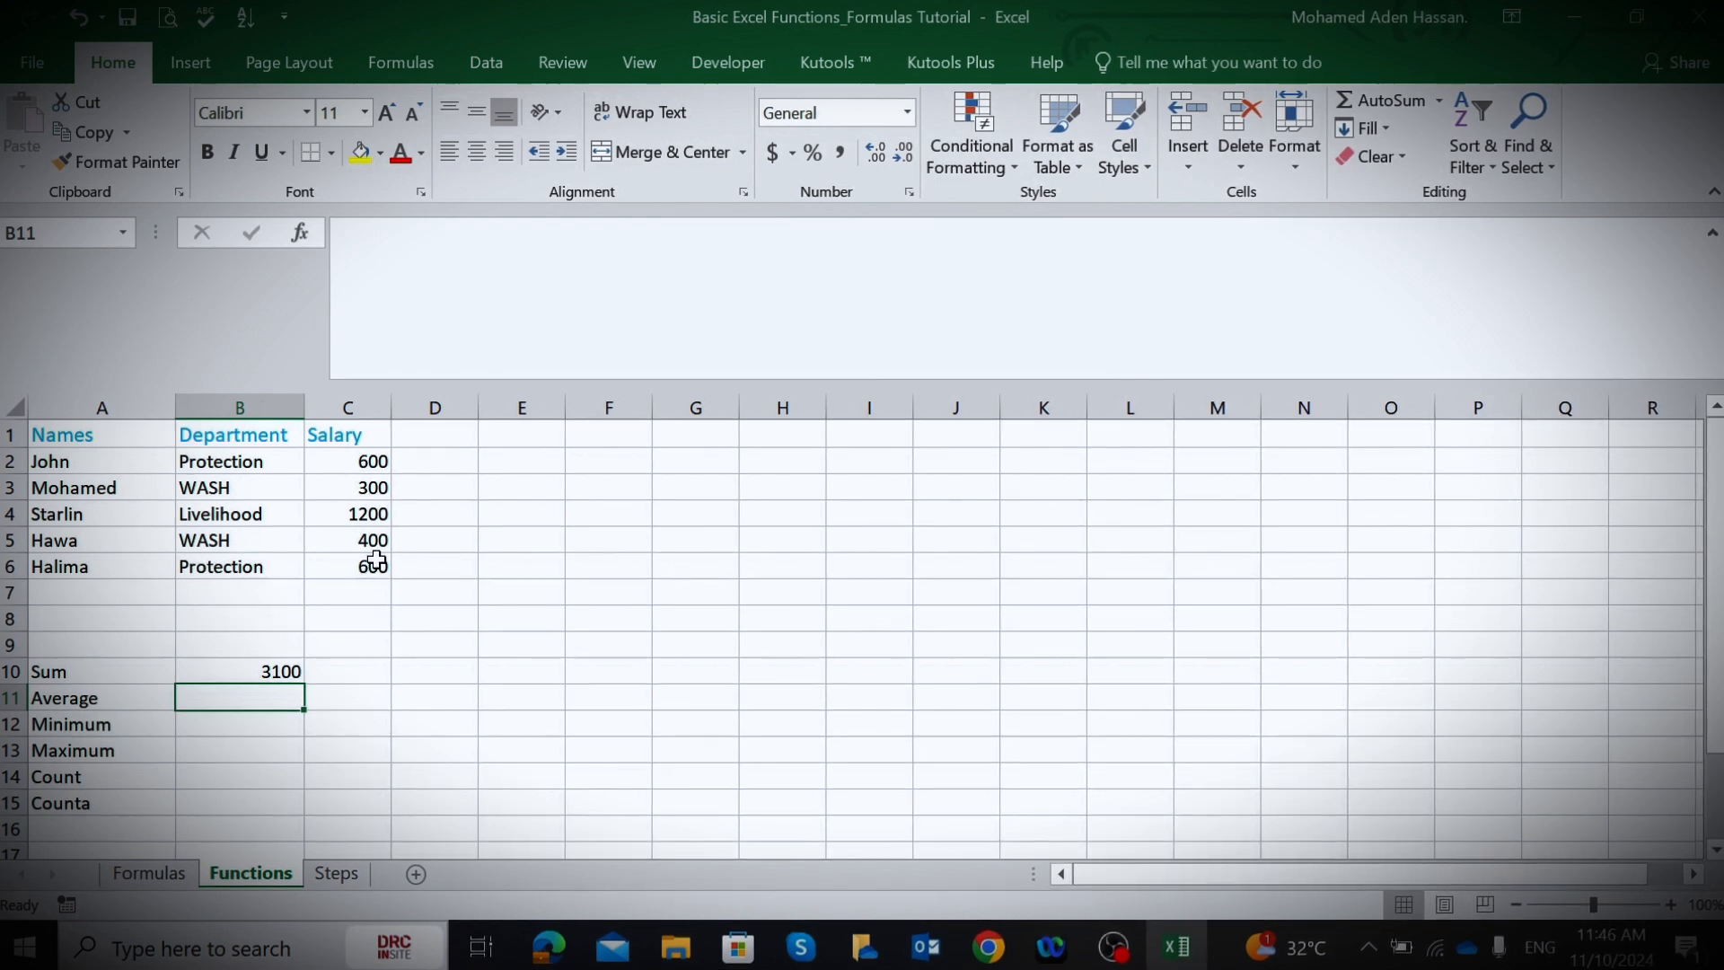
- Calculate the average salary in cell B11 with the formula =AVERAGE(C2:C6)
{"action": "type", "text": "="}
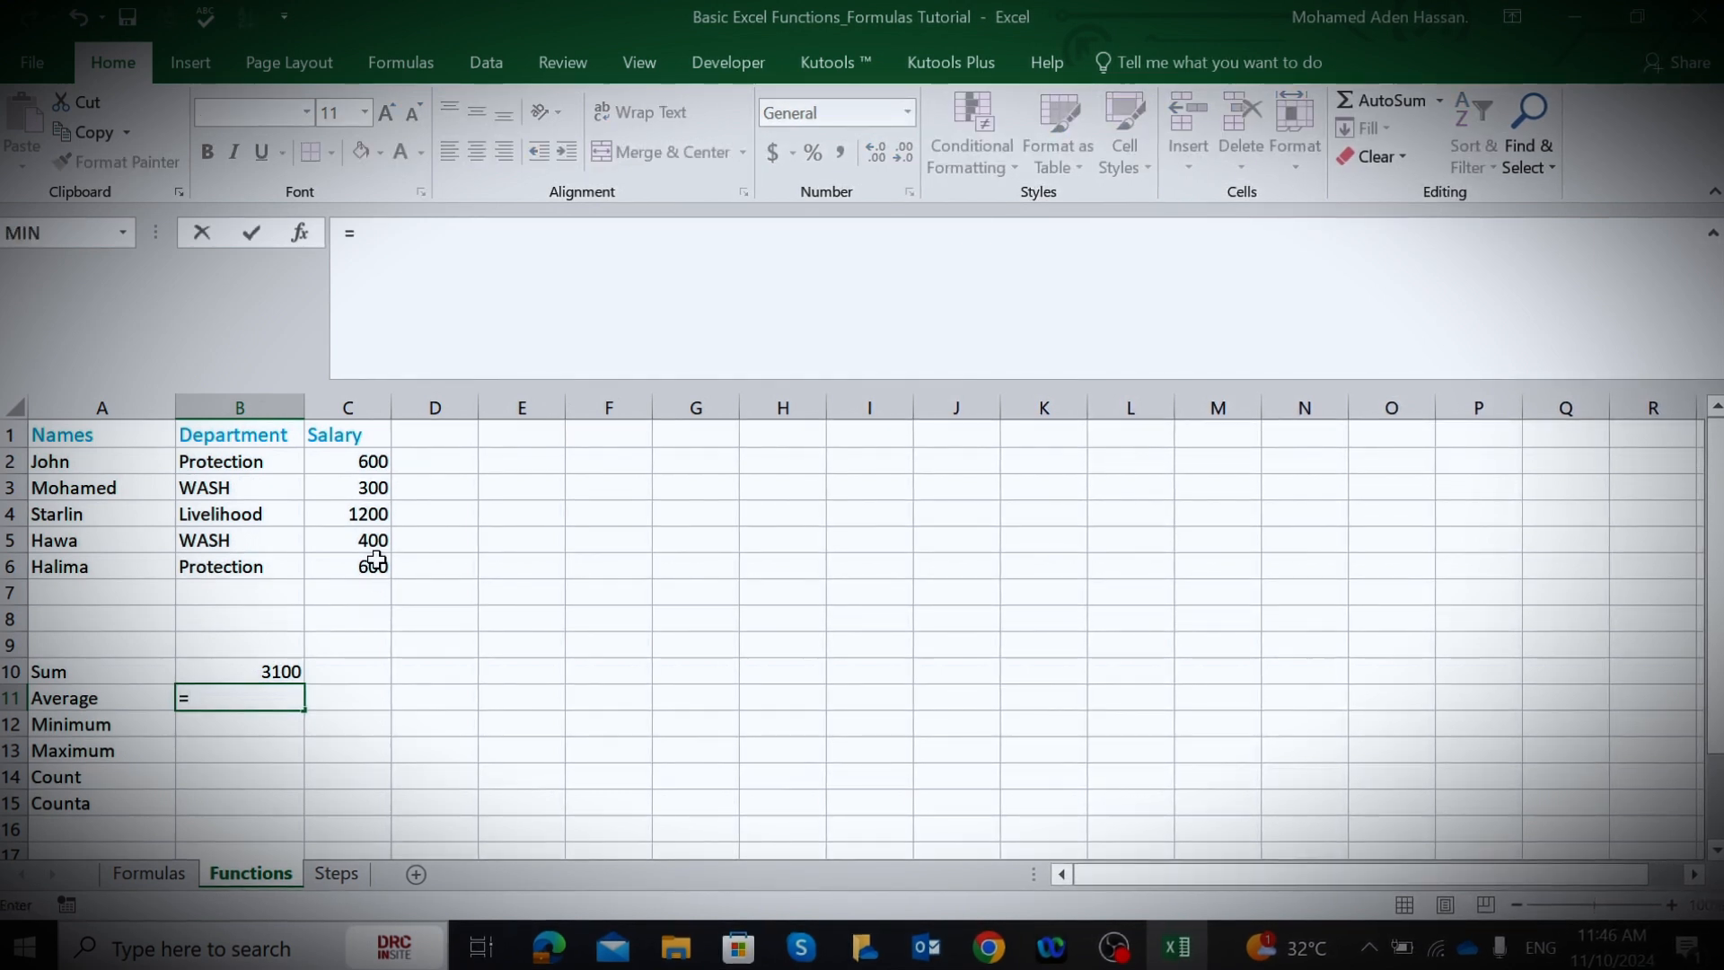
{"action": "type", "text": "AVER"}
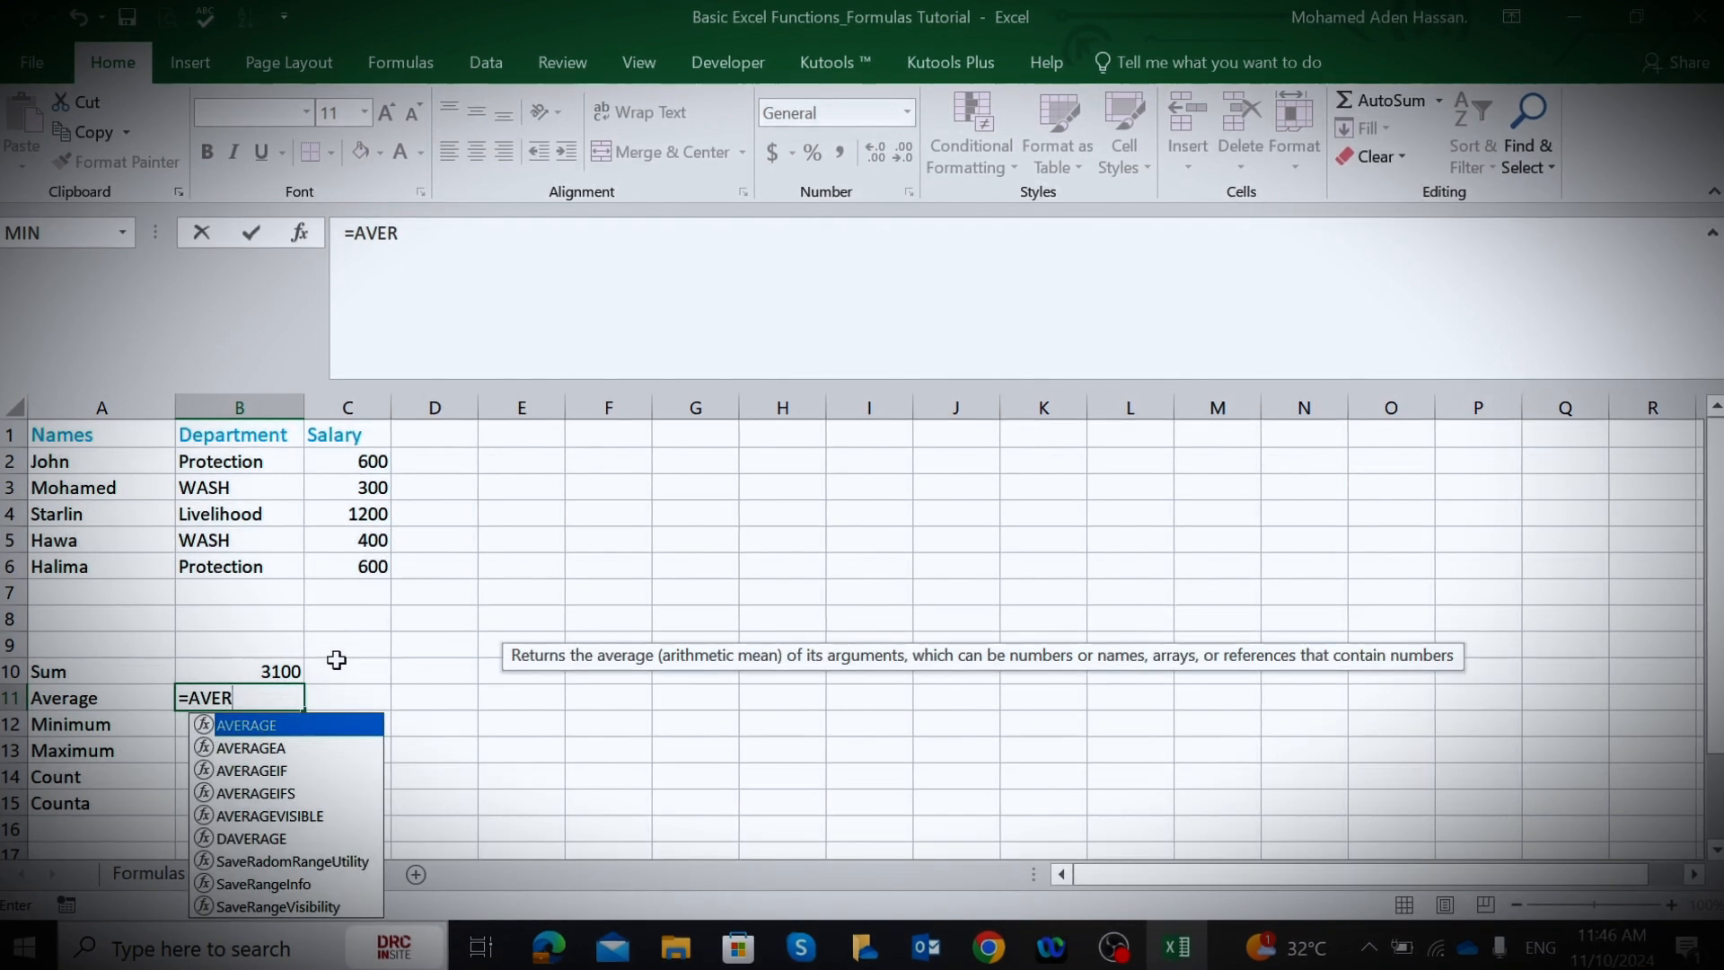
{"action": "double_click", "coordinate": [265, 729]}
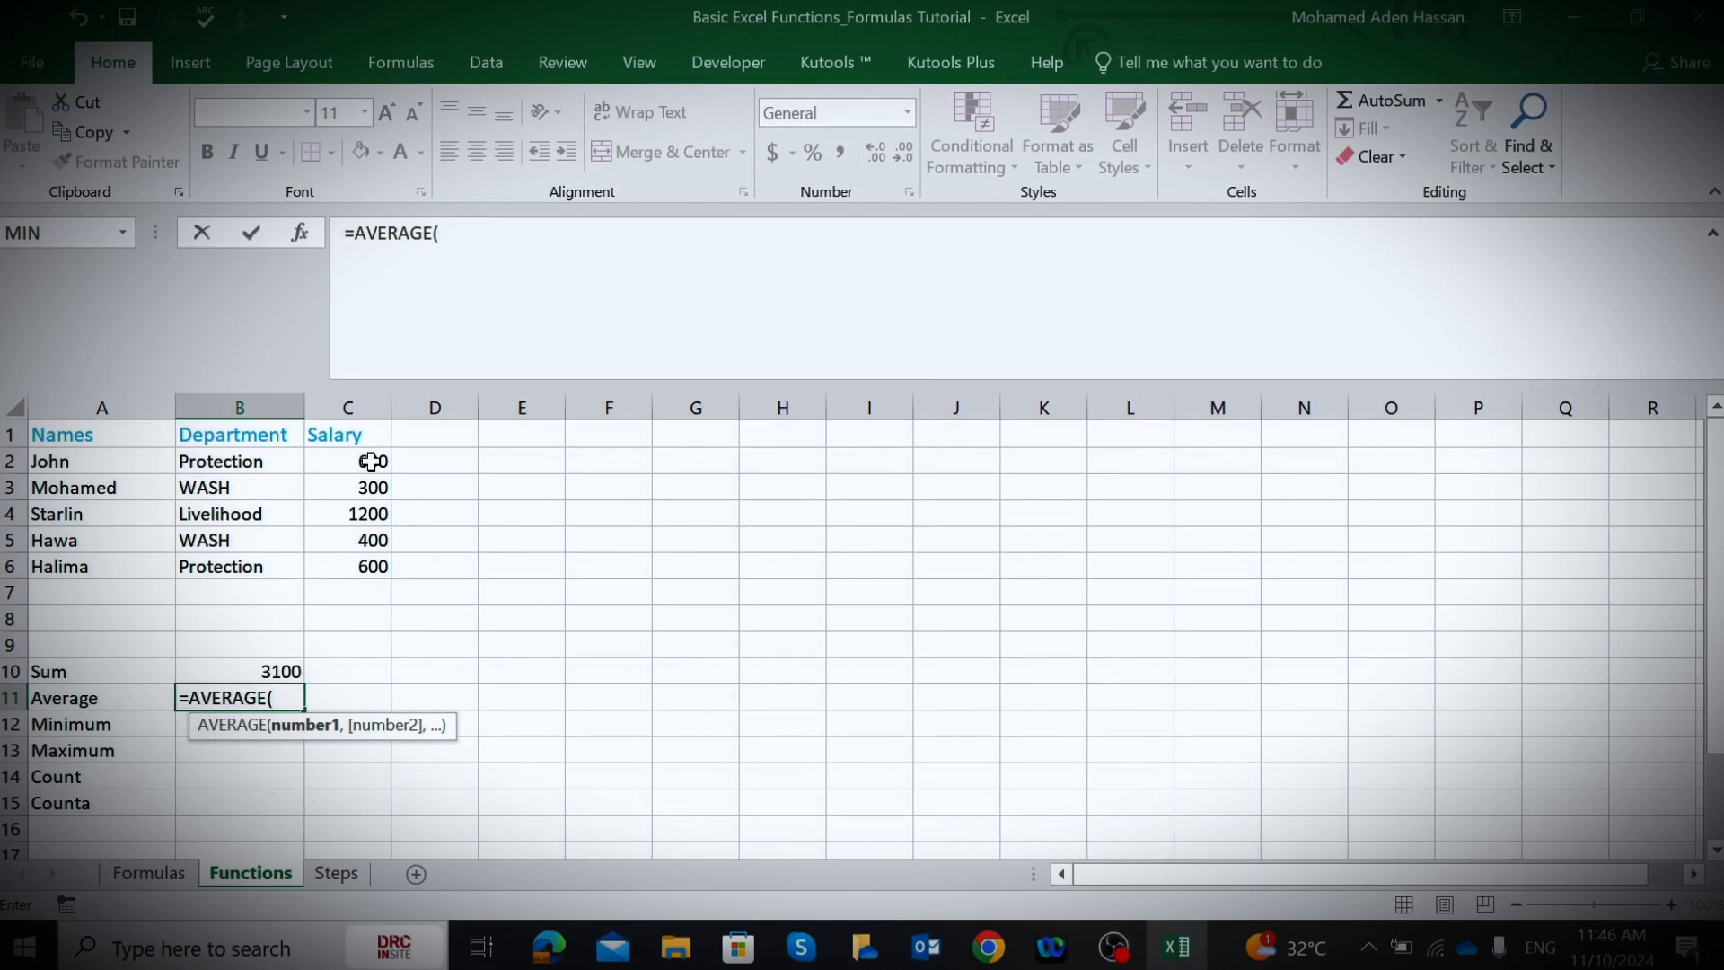
{"action": "left_click_drag", "start_coordinate": [371, 461], "coordinate": [381, 557]}
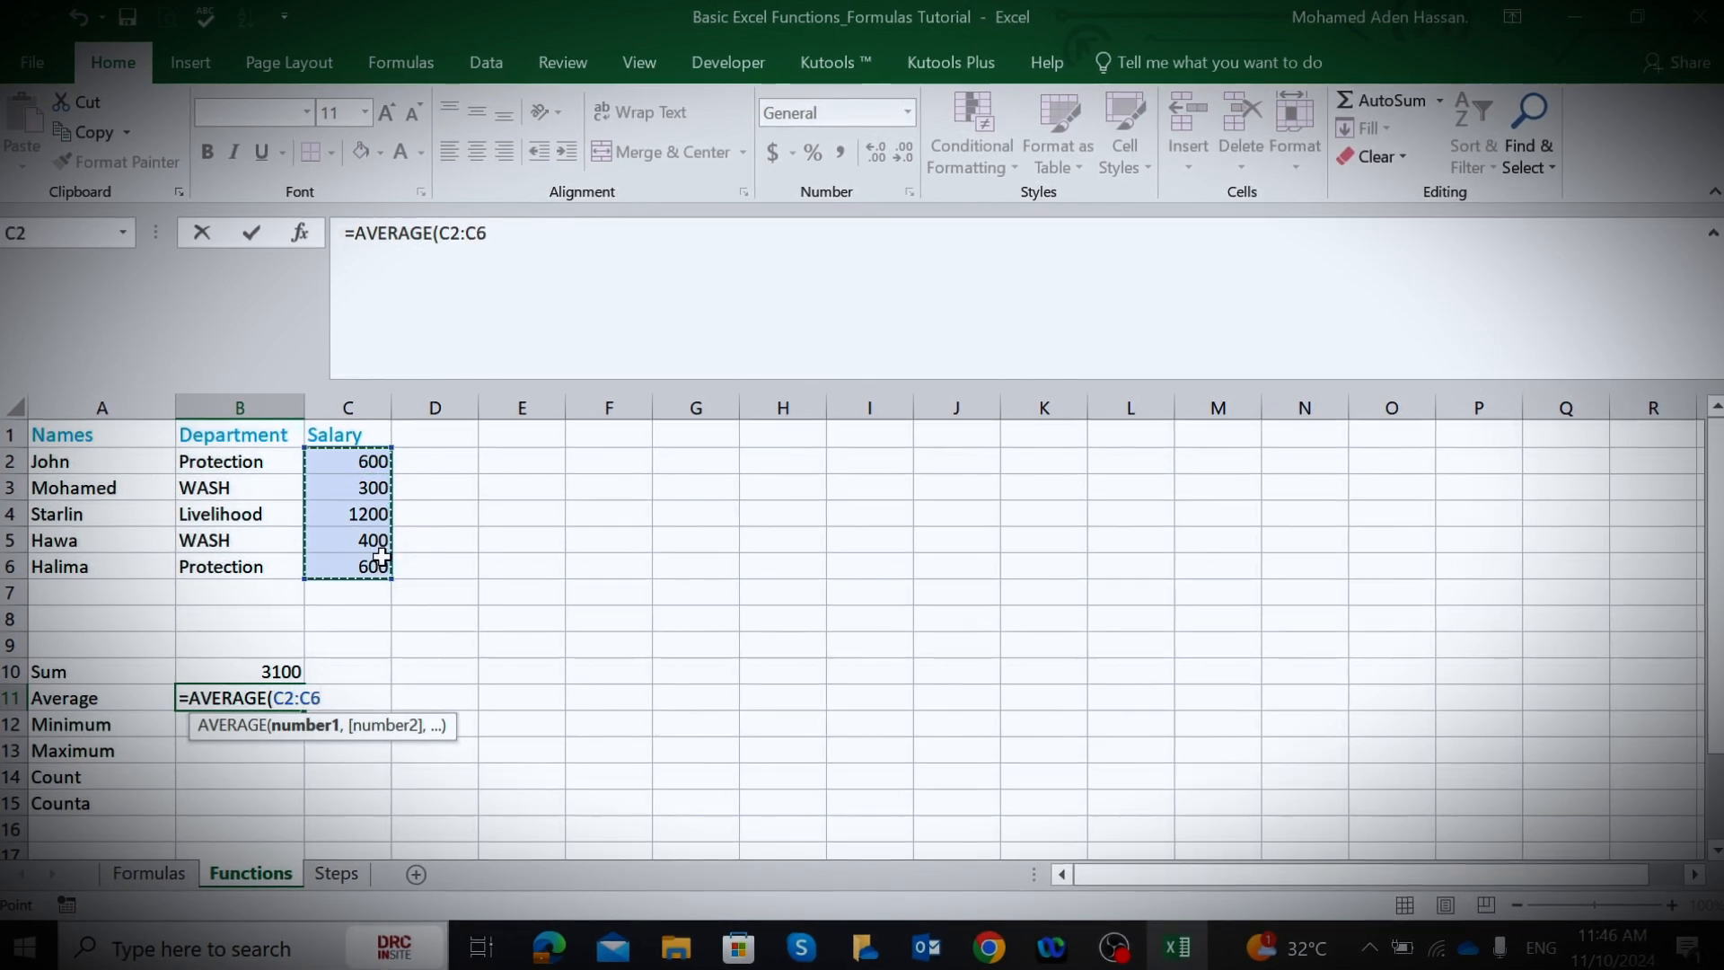
{"action": "type", "text": ")"}
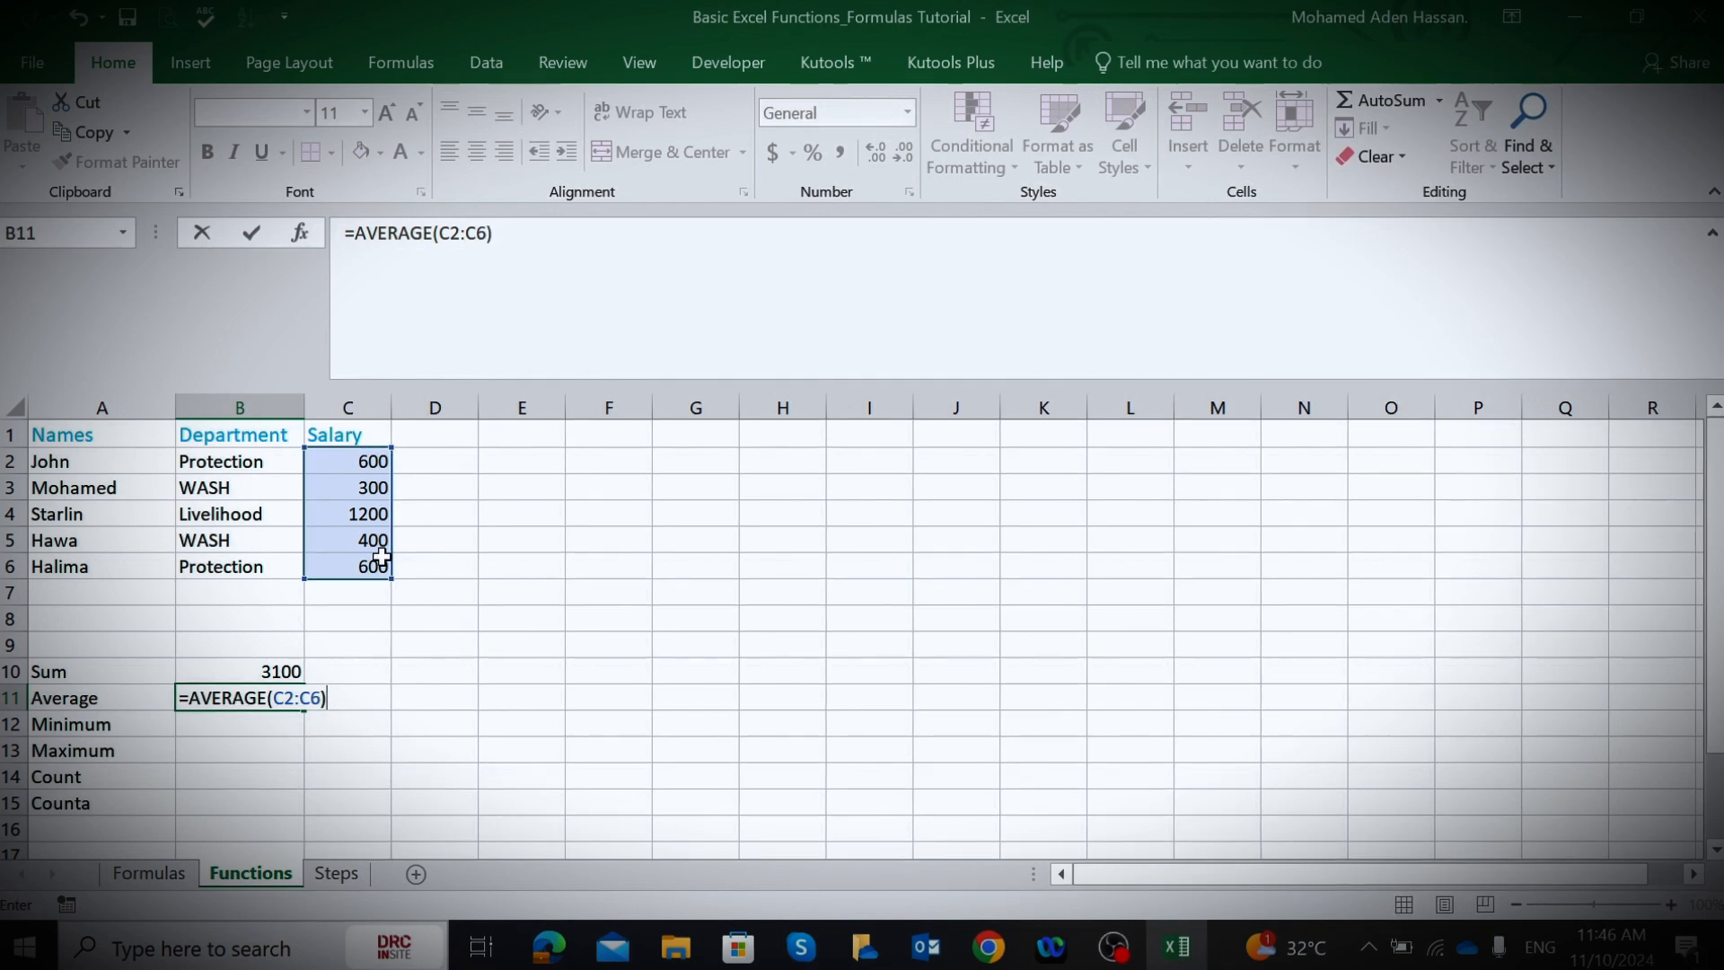
{"action": "key", "text": "Return"}
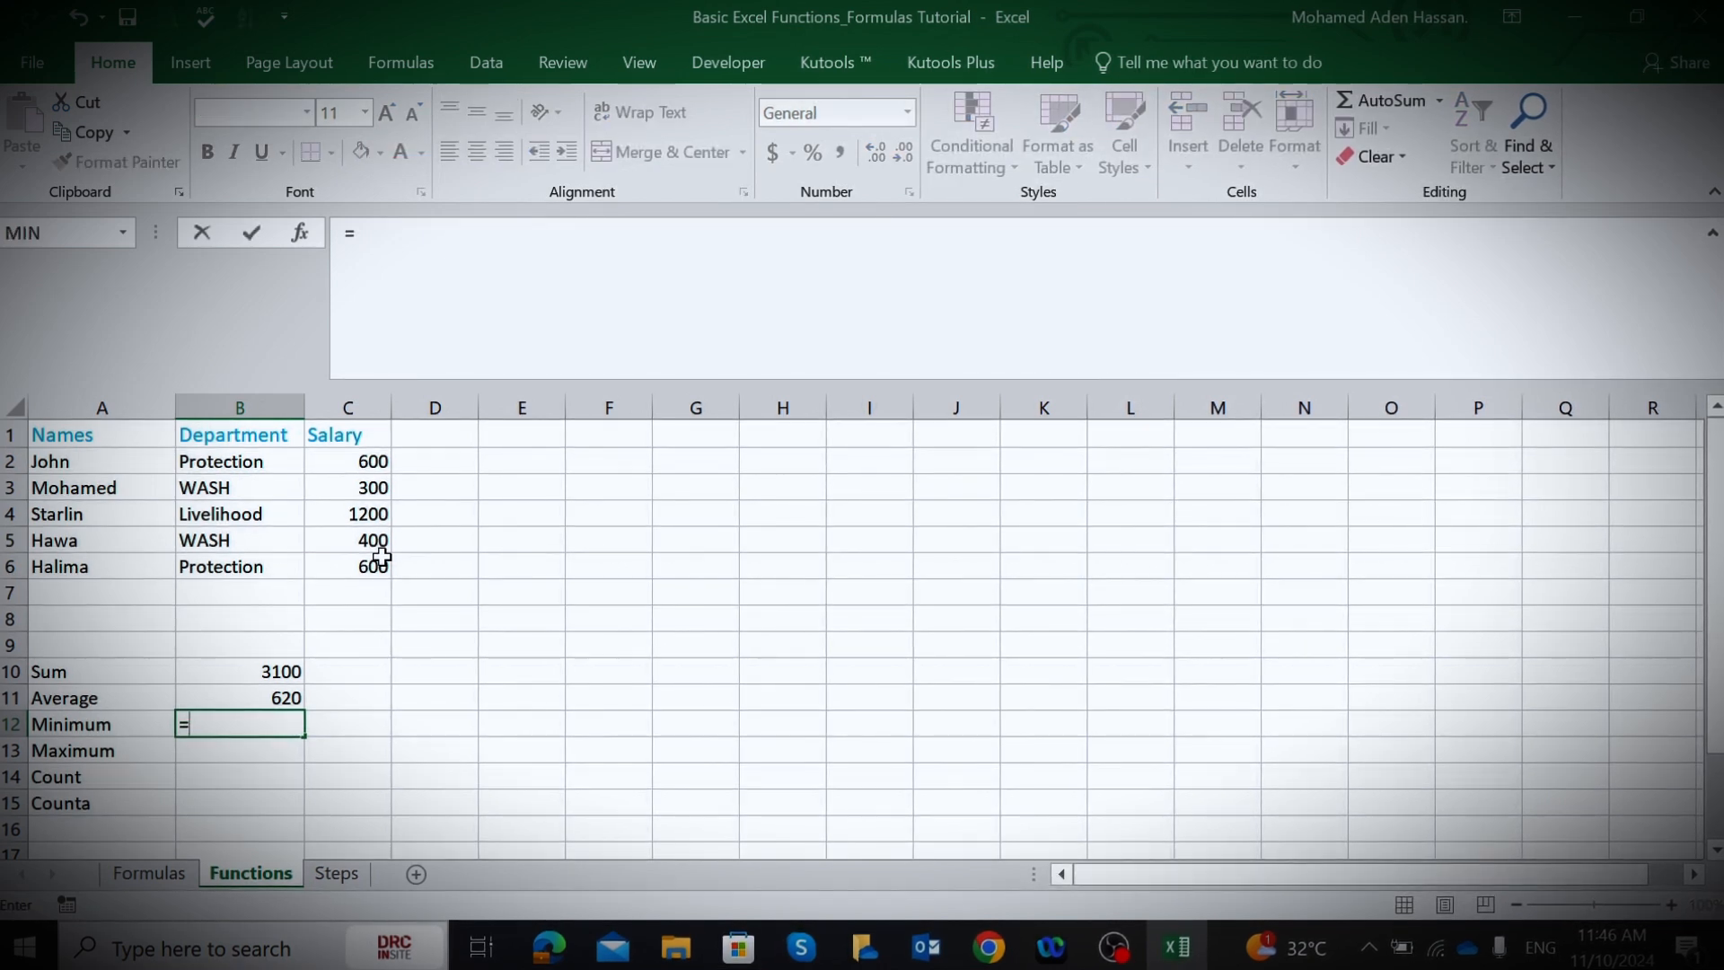
- Find the lowest salary in cell B12 with the formula =MIN(C2:C6)
{"action": "type", "text": "MIN"}
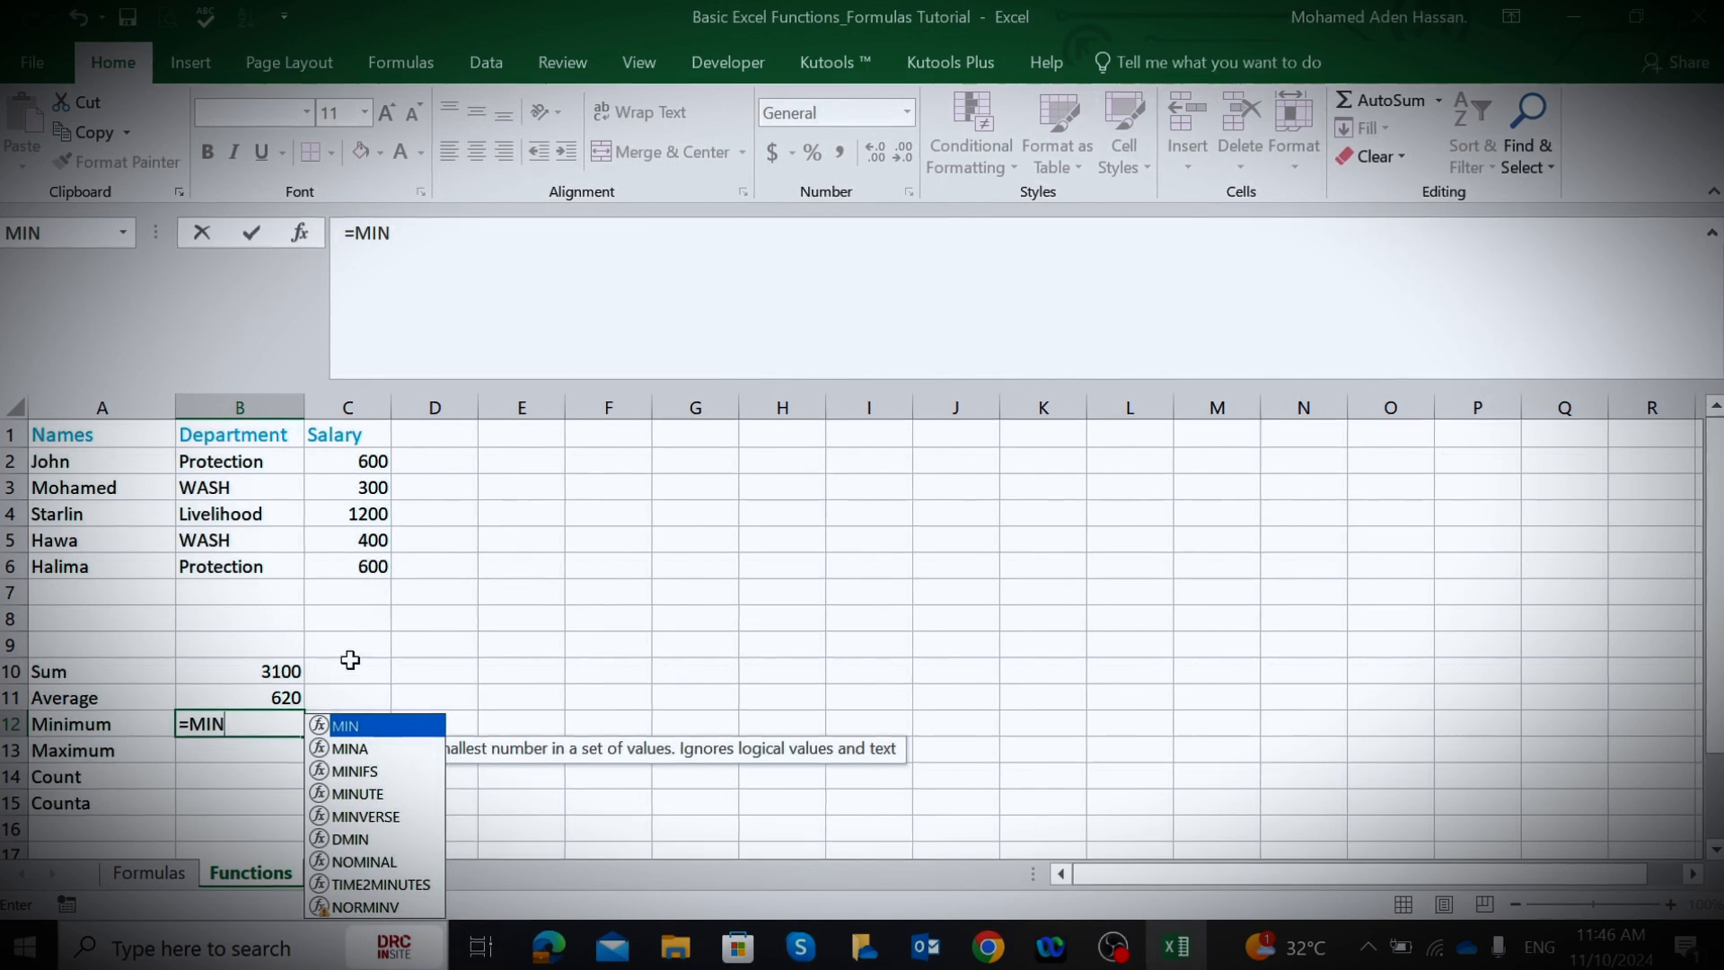
{"action": "double_click", "coordinate": [364, 728]}
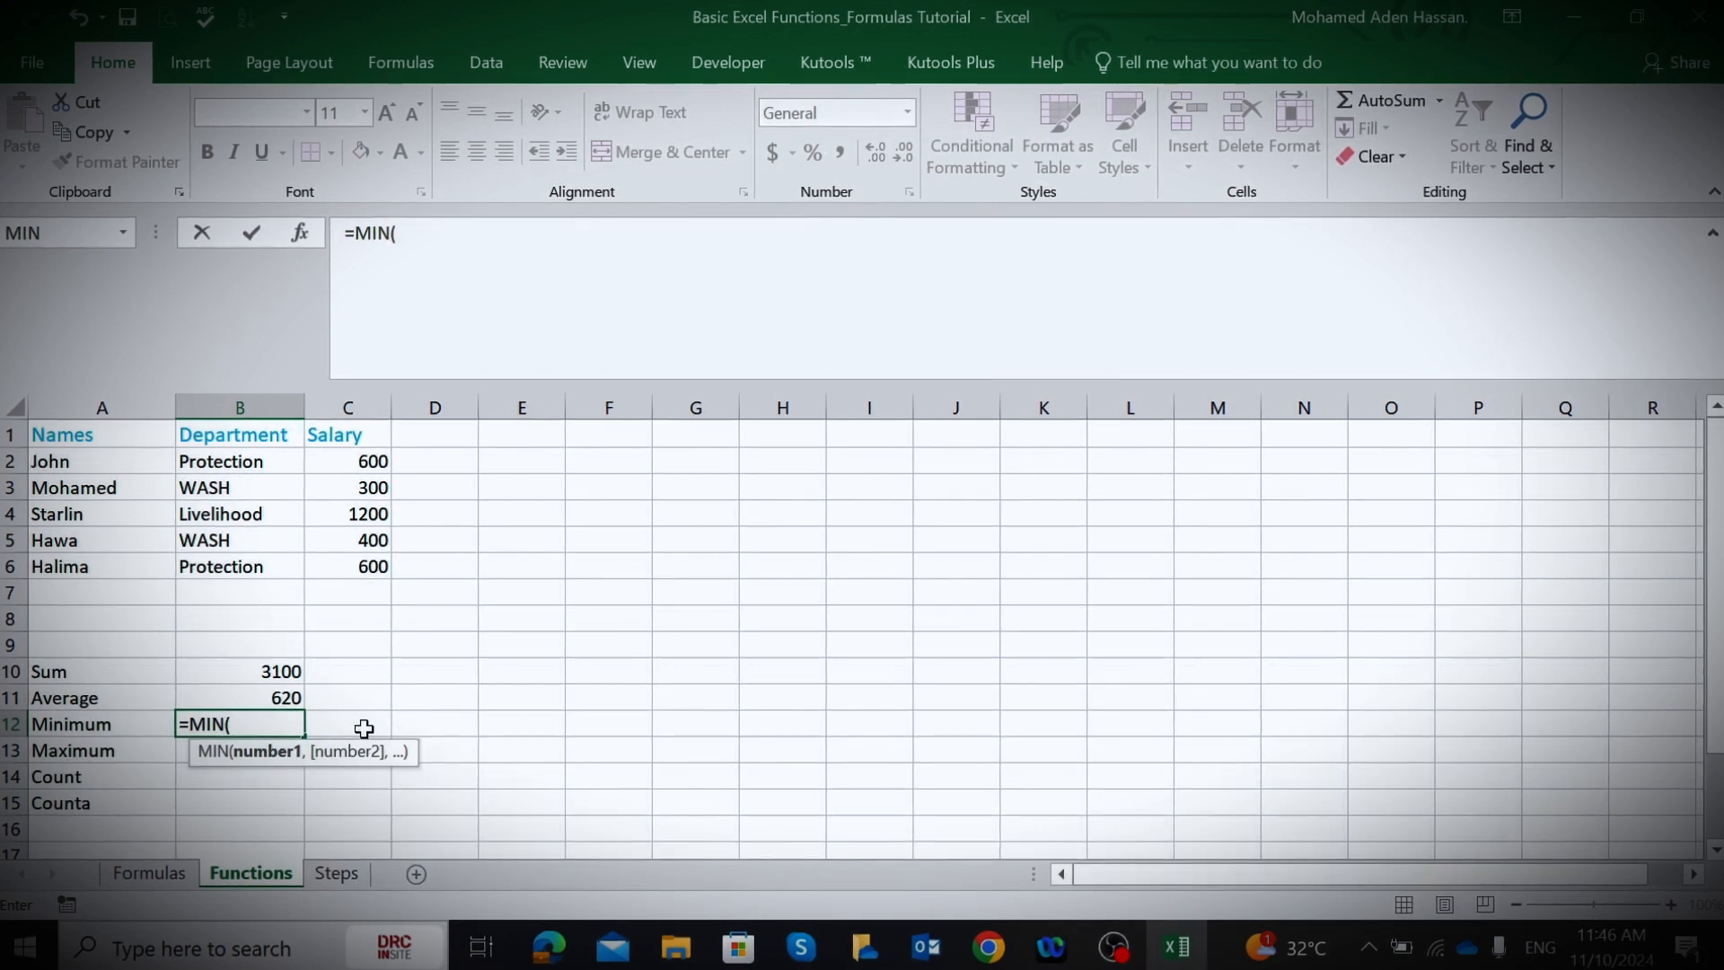
{"action": "left_click_drag", "start_coordinate": [373, 462], "coordinate": [383, 560]}
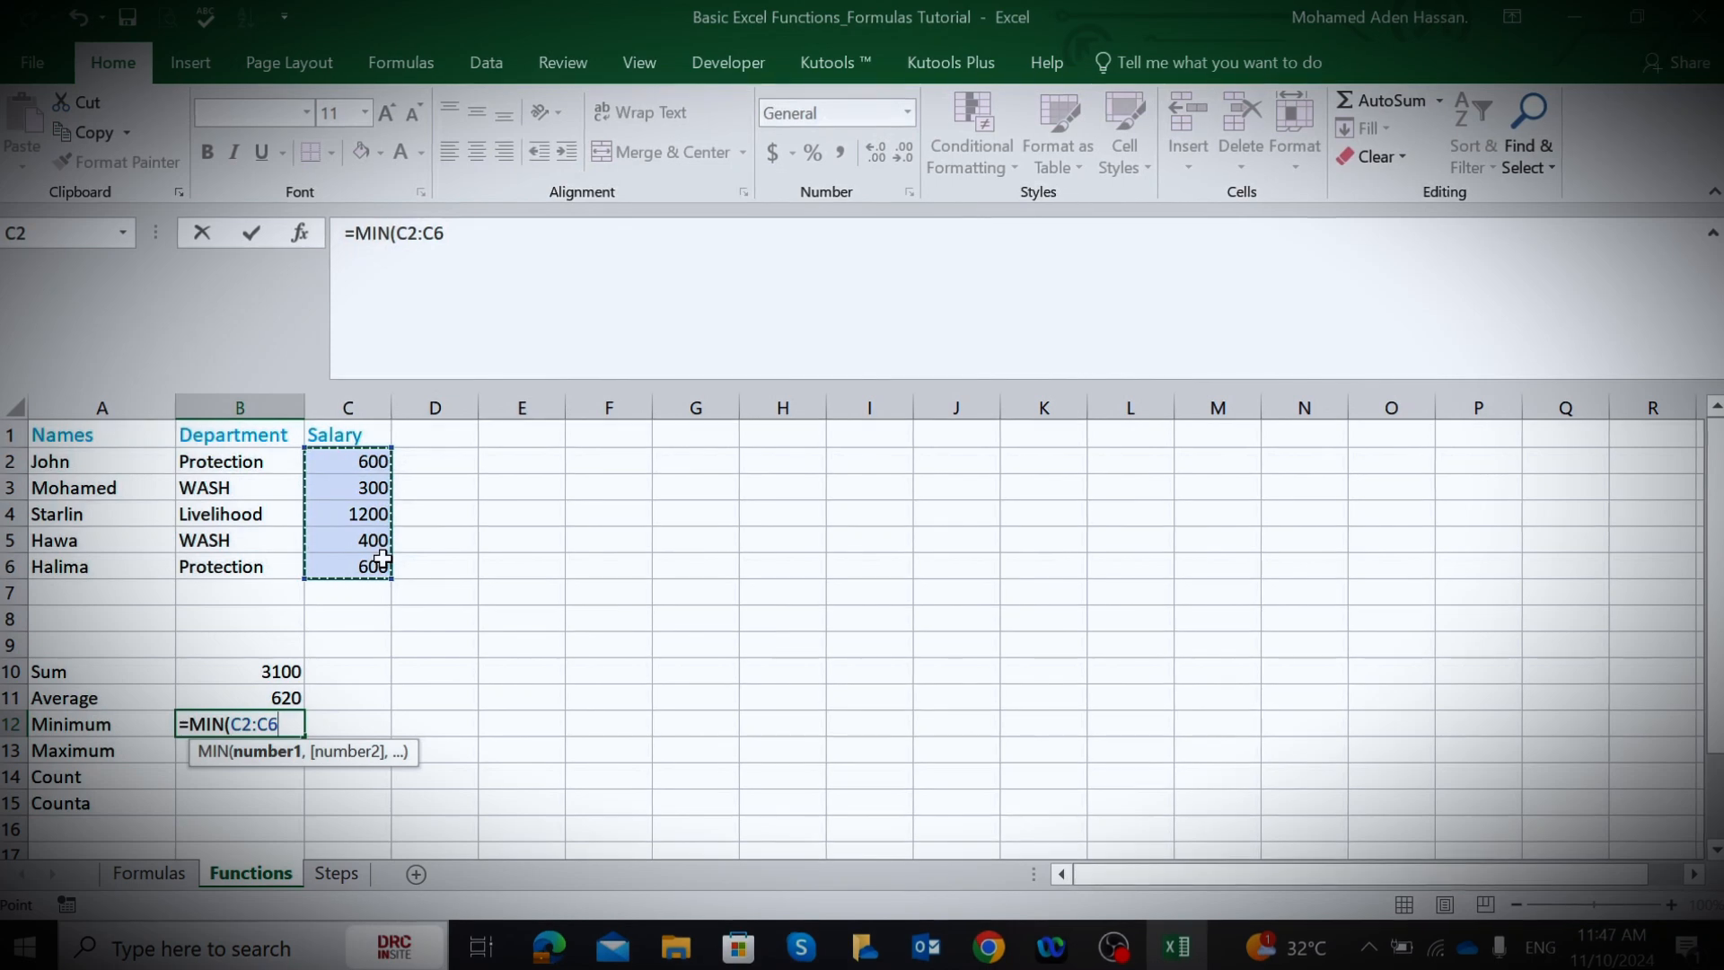
{"action": "type", "text": ")"}
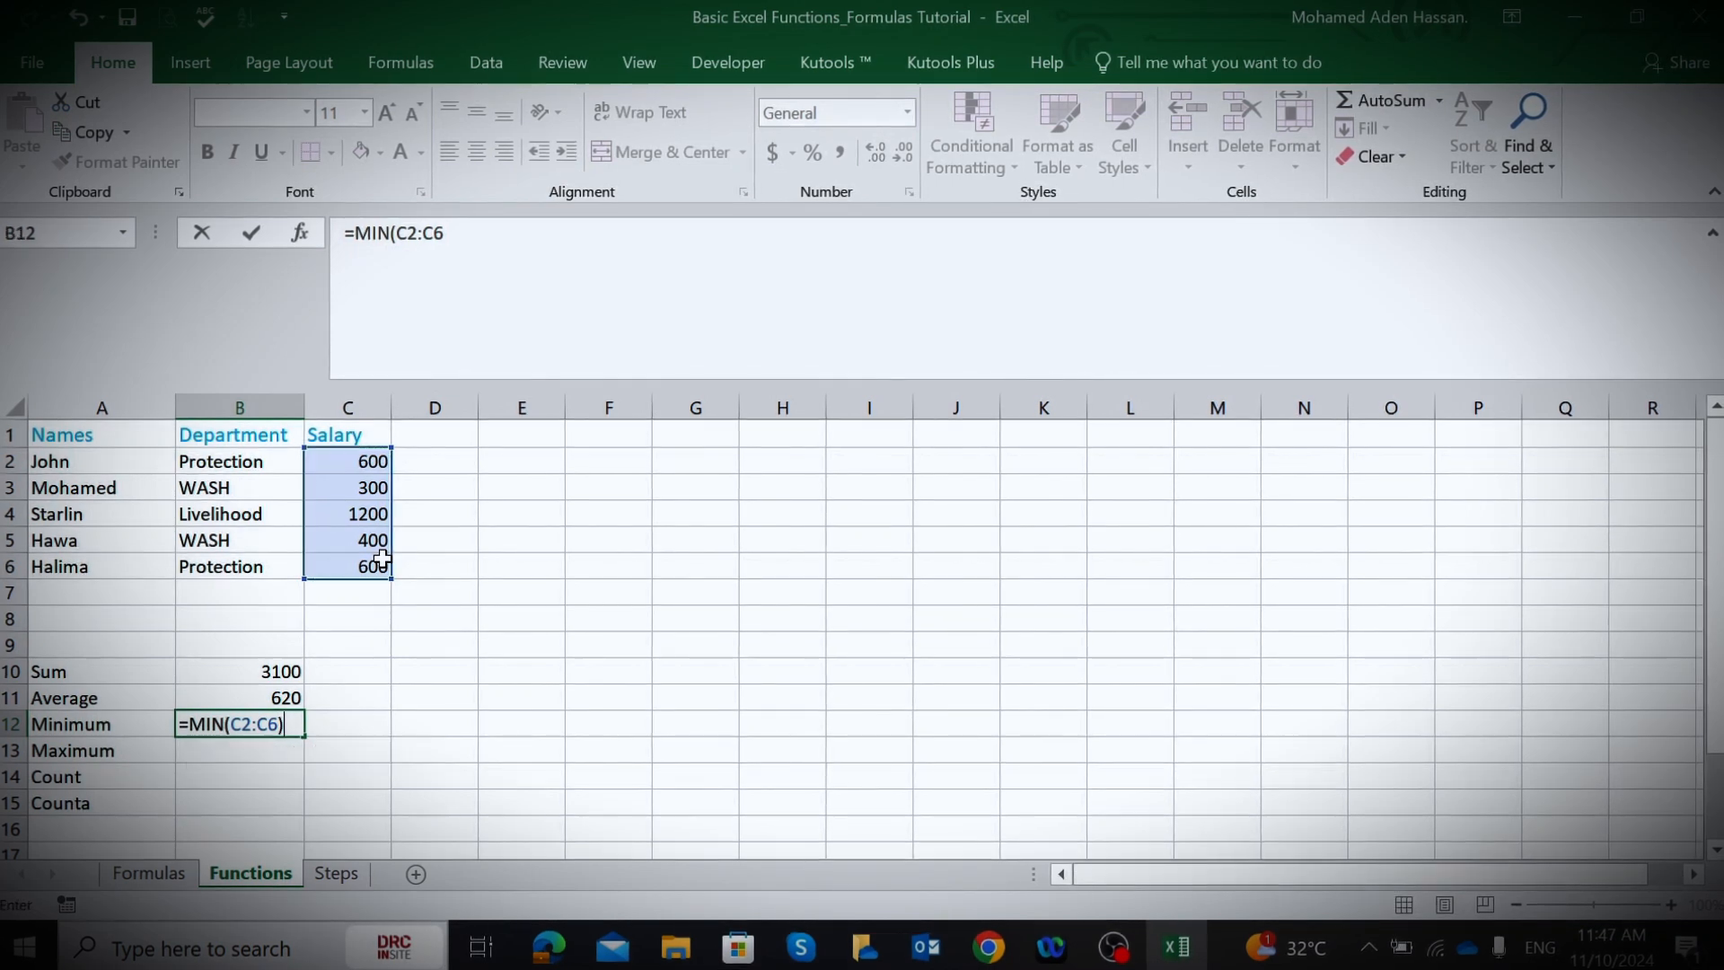
{"action": "key", "text": "Return"}
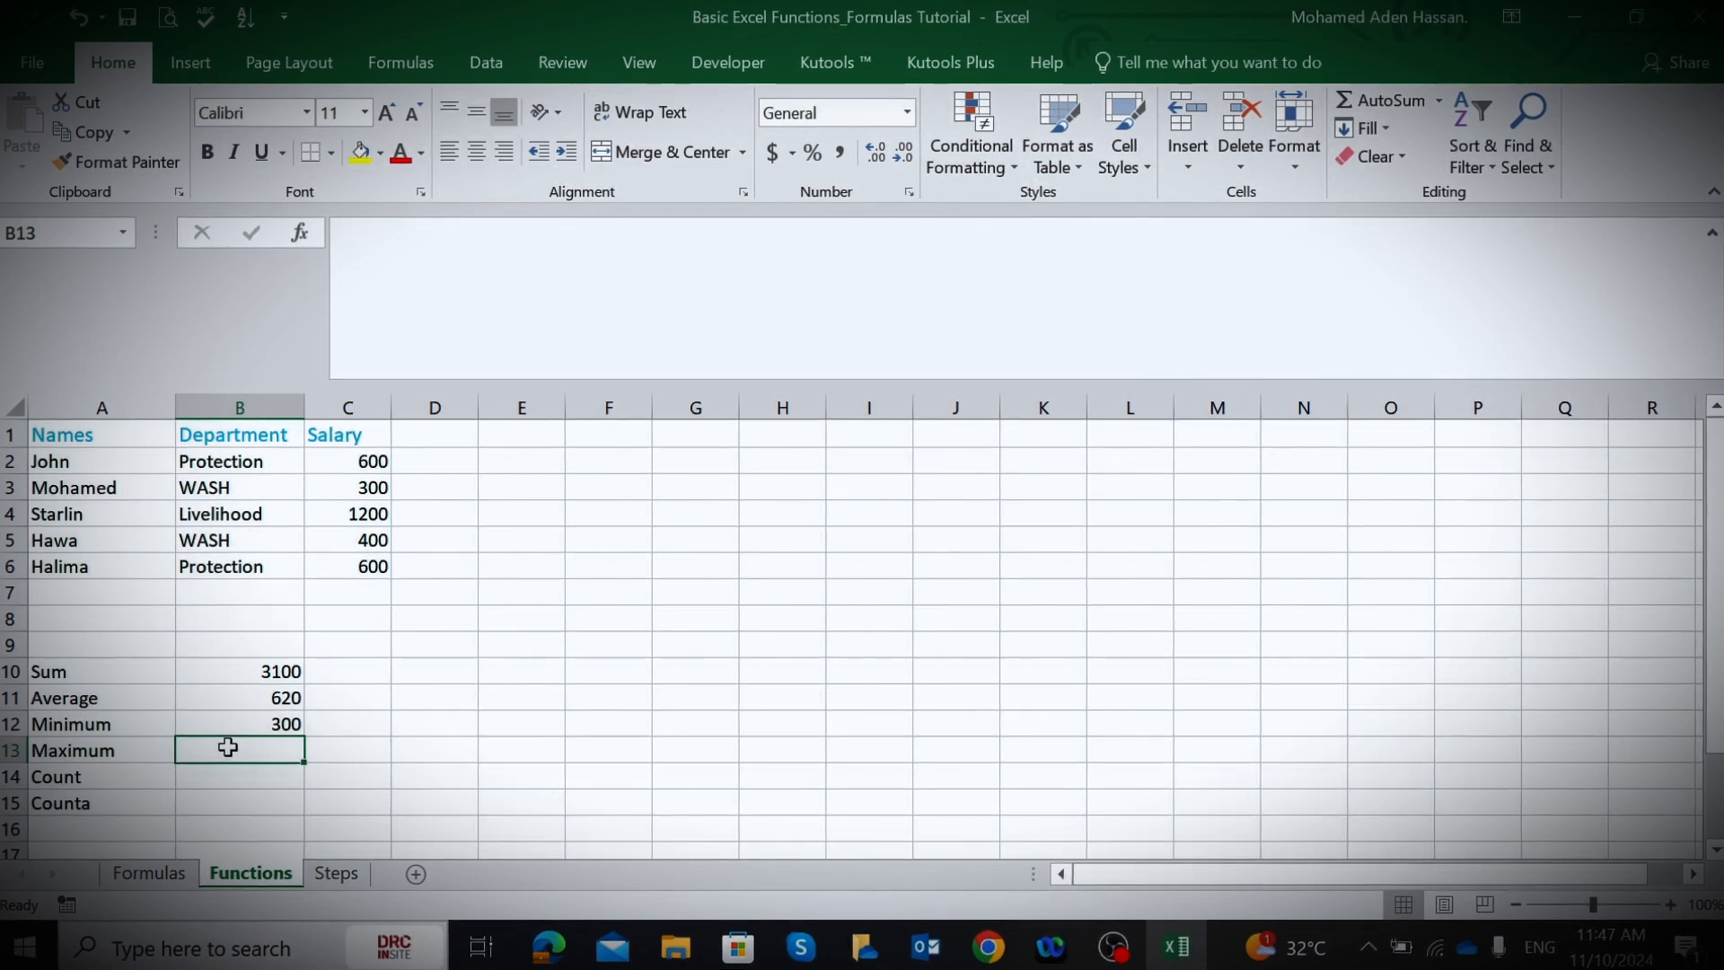
- Find the highest salary in cell B13 with the formula =MAX(C2:C6)
{"action": "type", "text": "="}
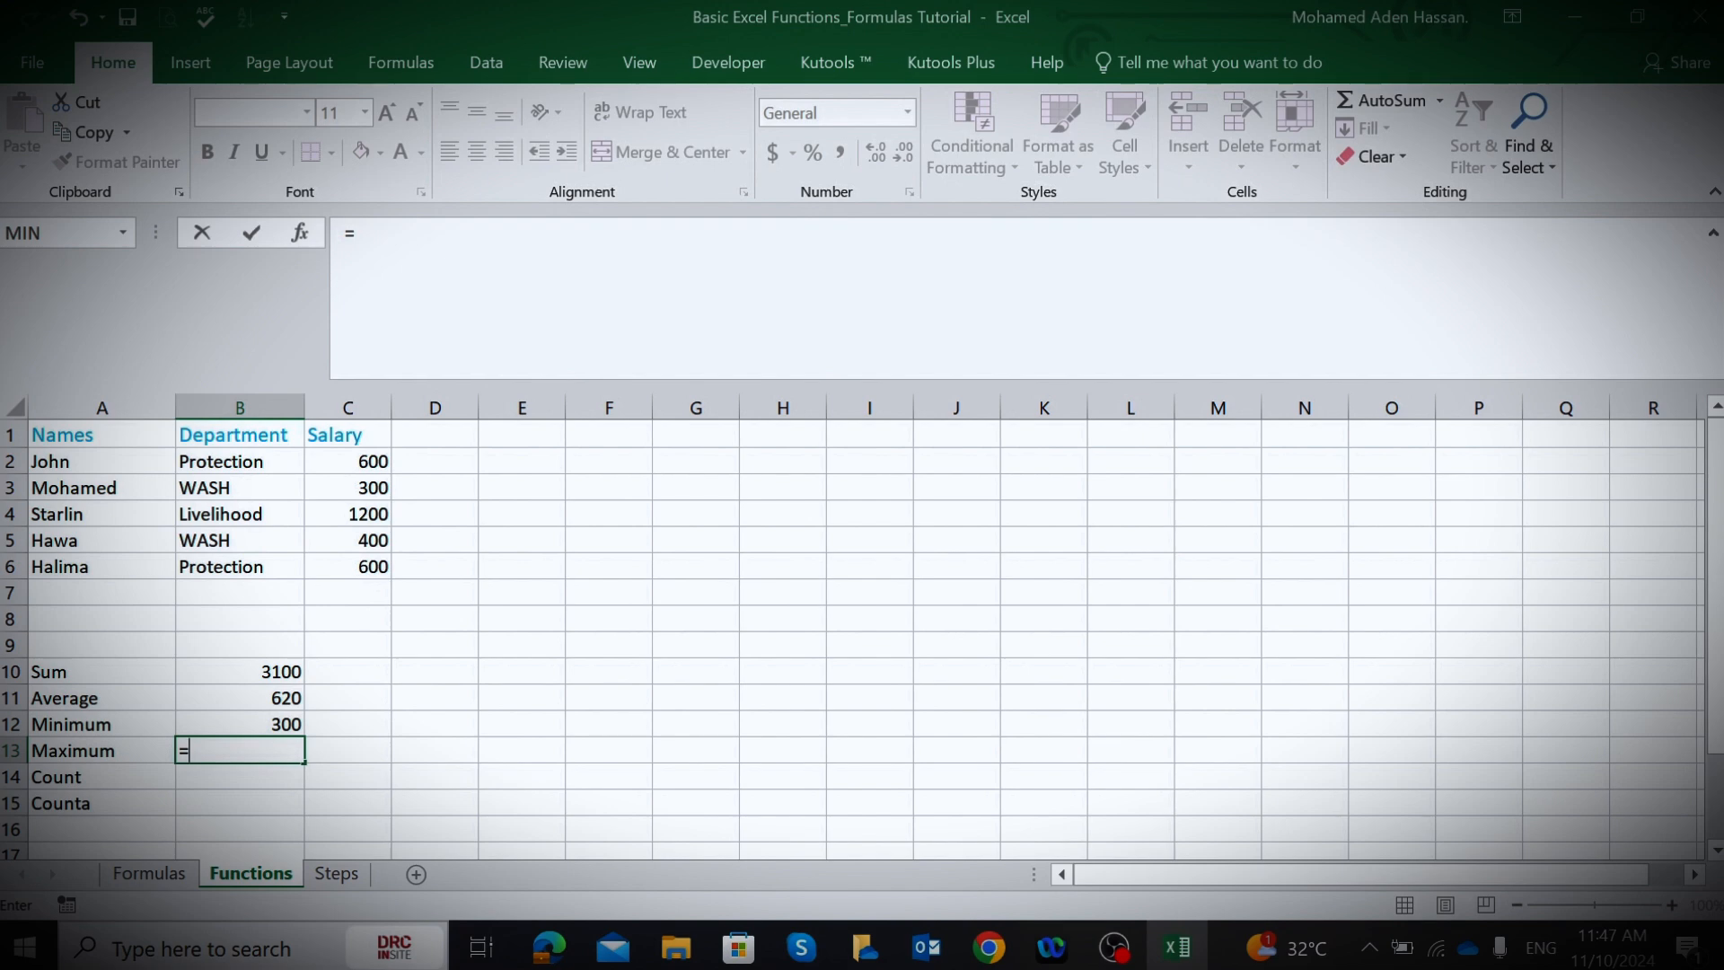
{"action": "type", "text": "MA"}
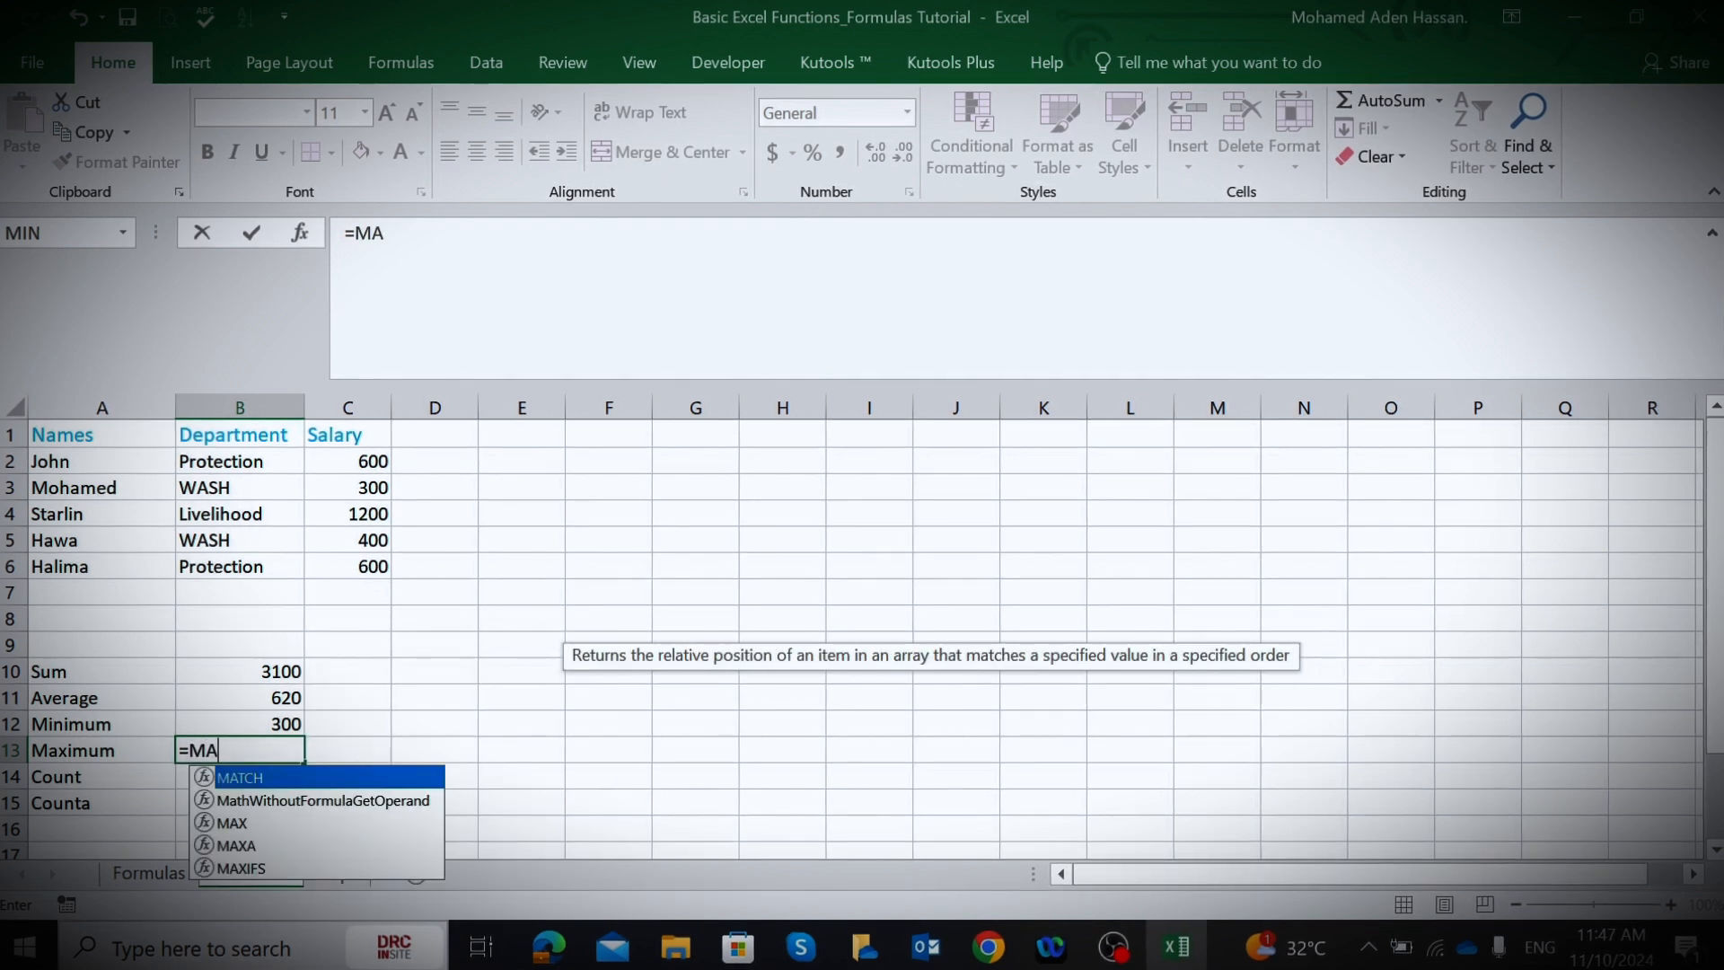
{"action": "type", "text": "X"}
{"action": "double_click", "coordinate": [227, 779]}
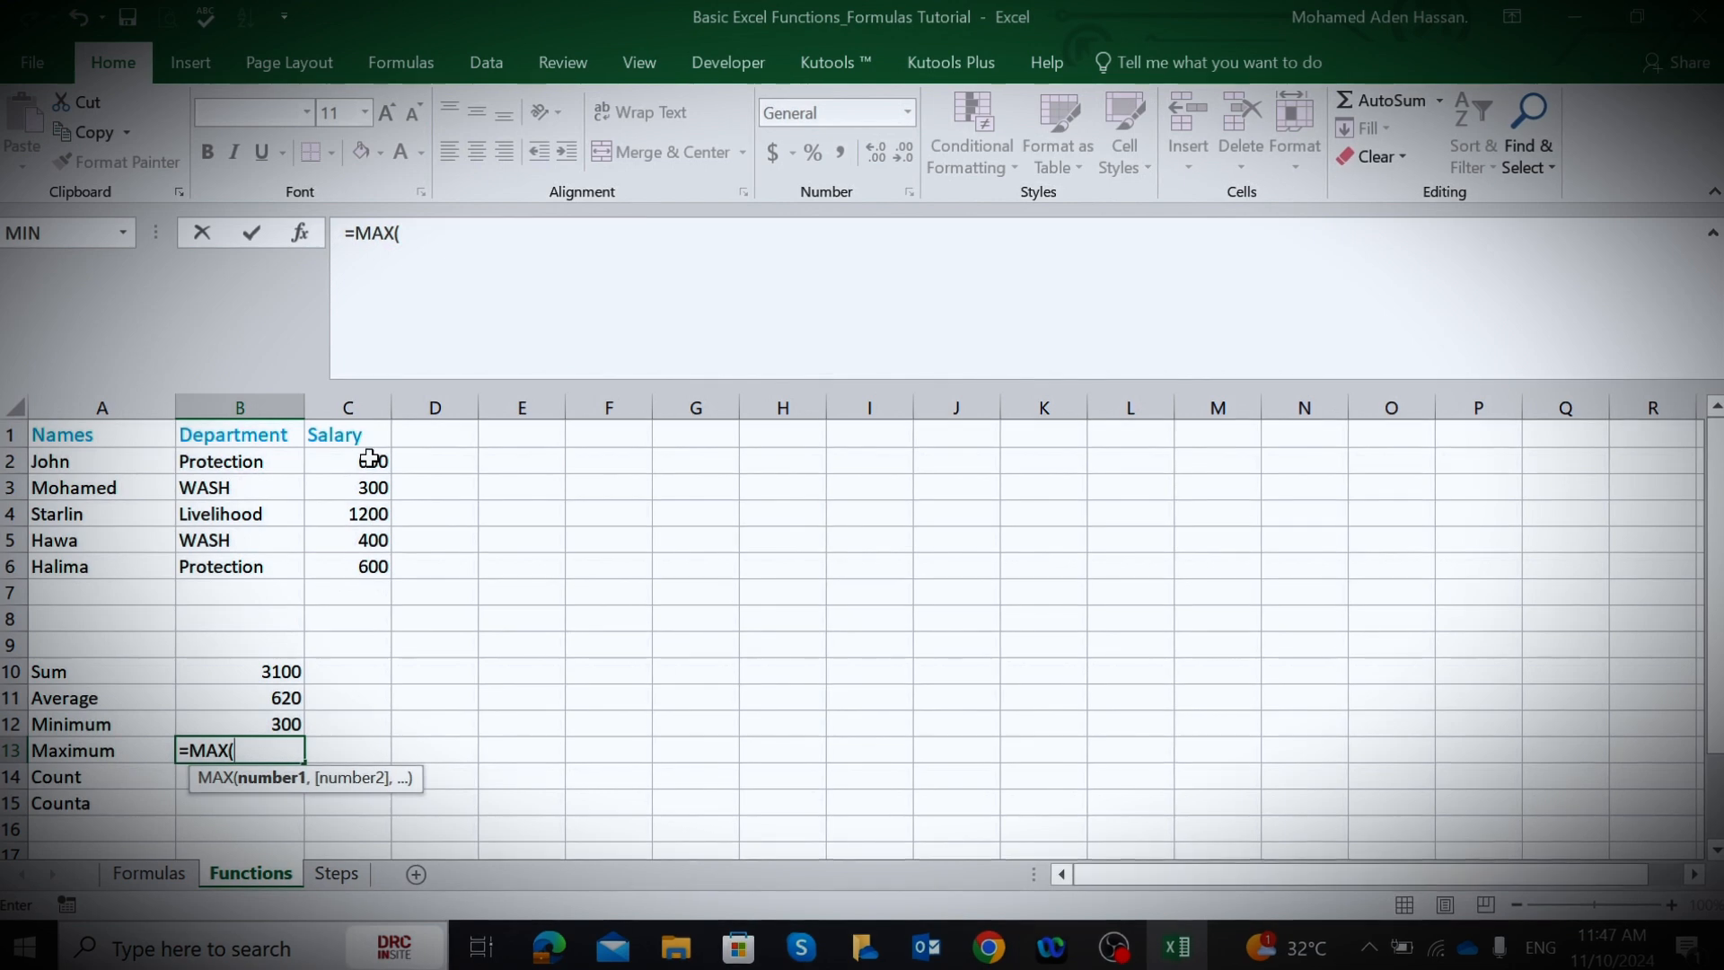
{"action": "left_click_drag", "start_coordinate": [371, 460], "coordinate": [376, 569]}
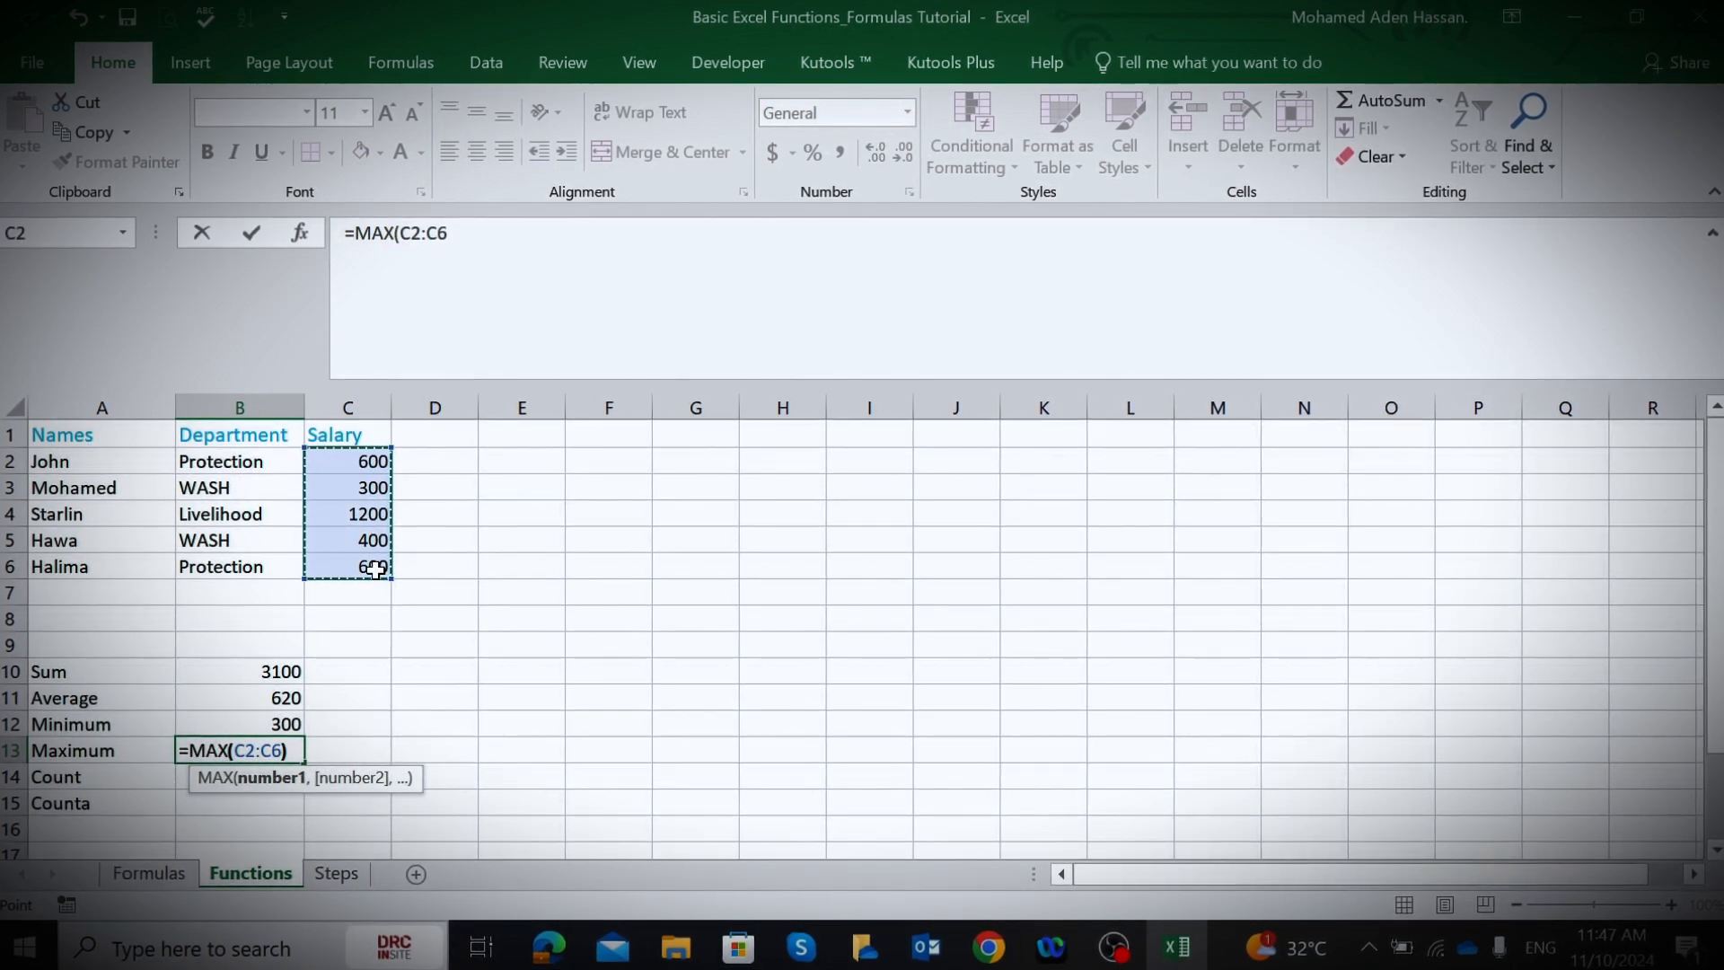
{"action": "type", "text": ")"}
{"action": "key", "text": "Return"}
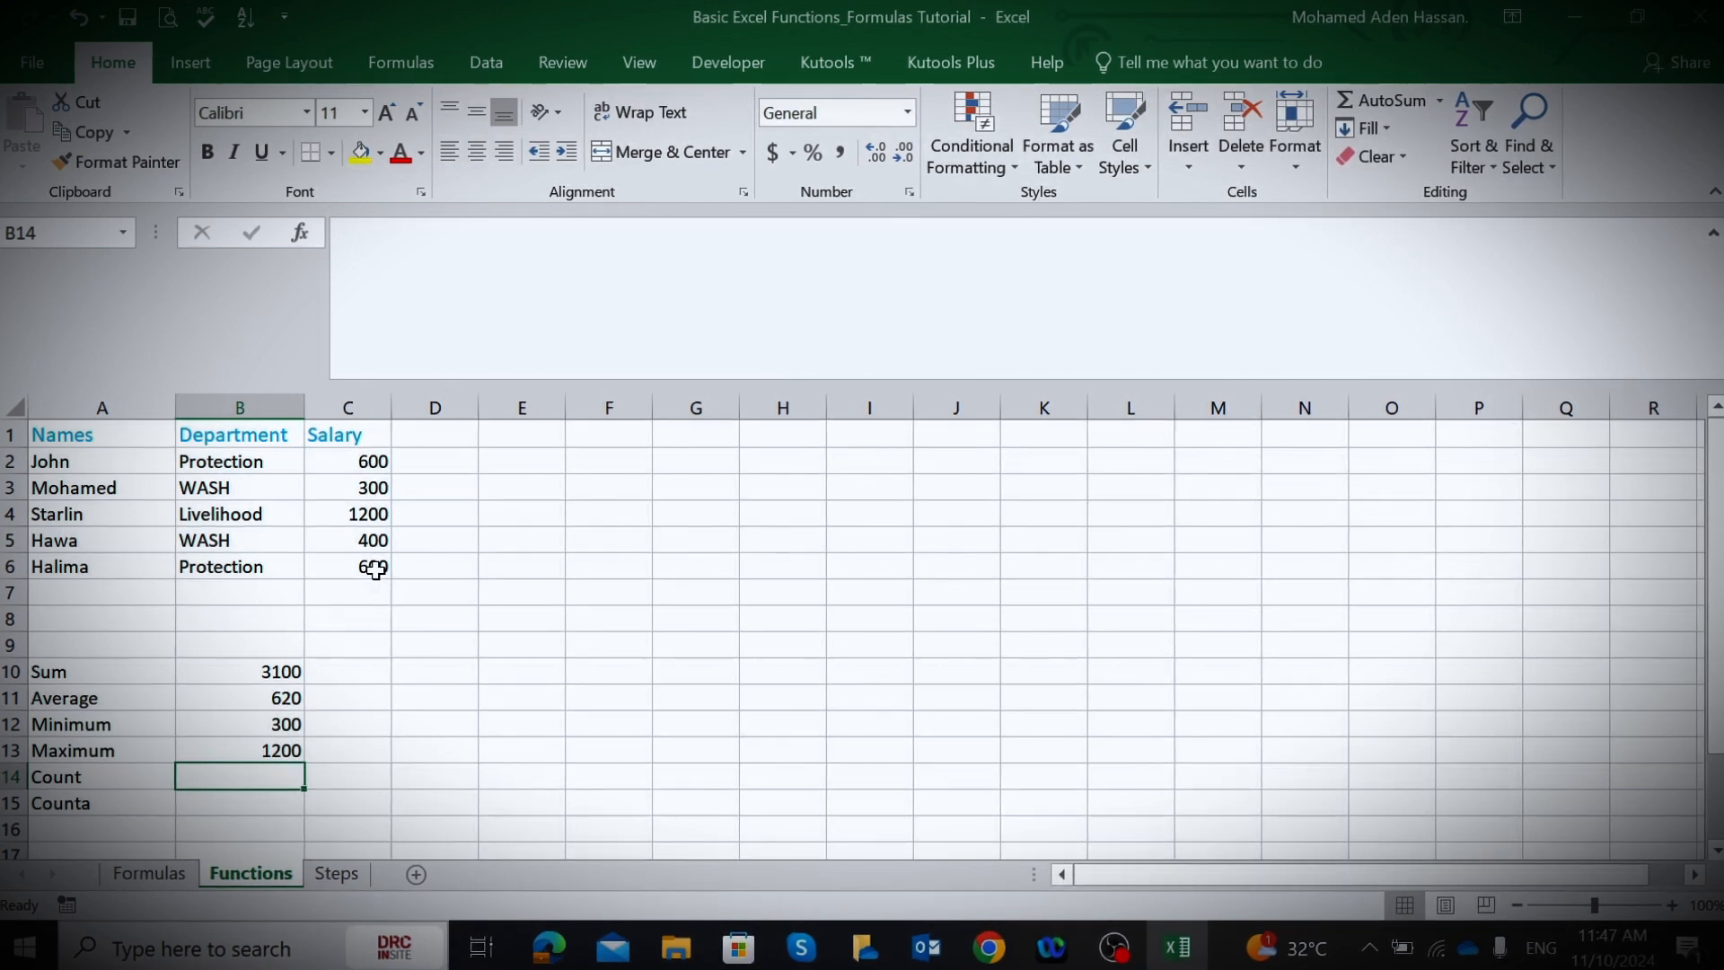
- Count the numeric cells of the salary table in cell B14 with the formula =COUNT(A2:C6)
{"action": "type", "text": "="}
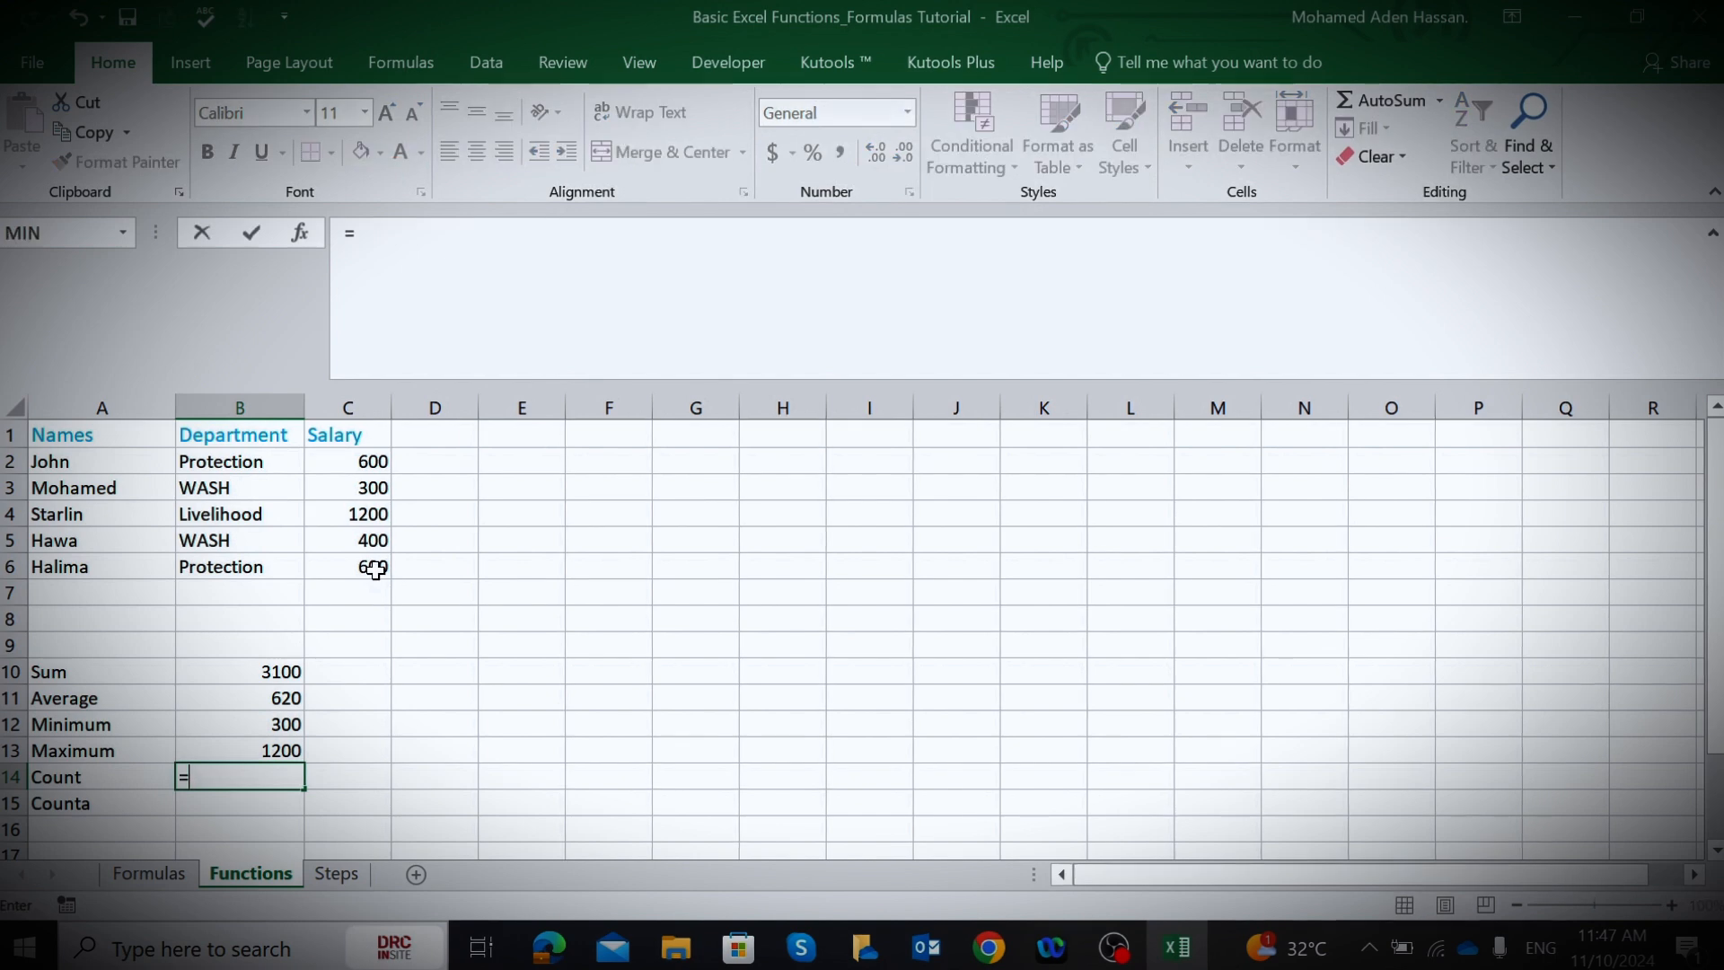
{"action": "type", "text": "COUN"}
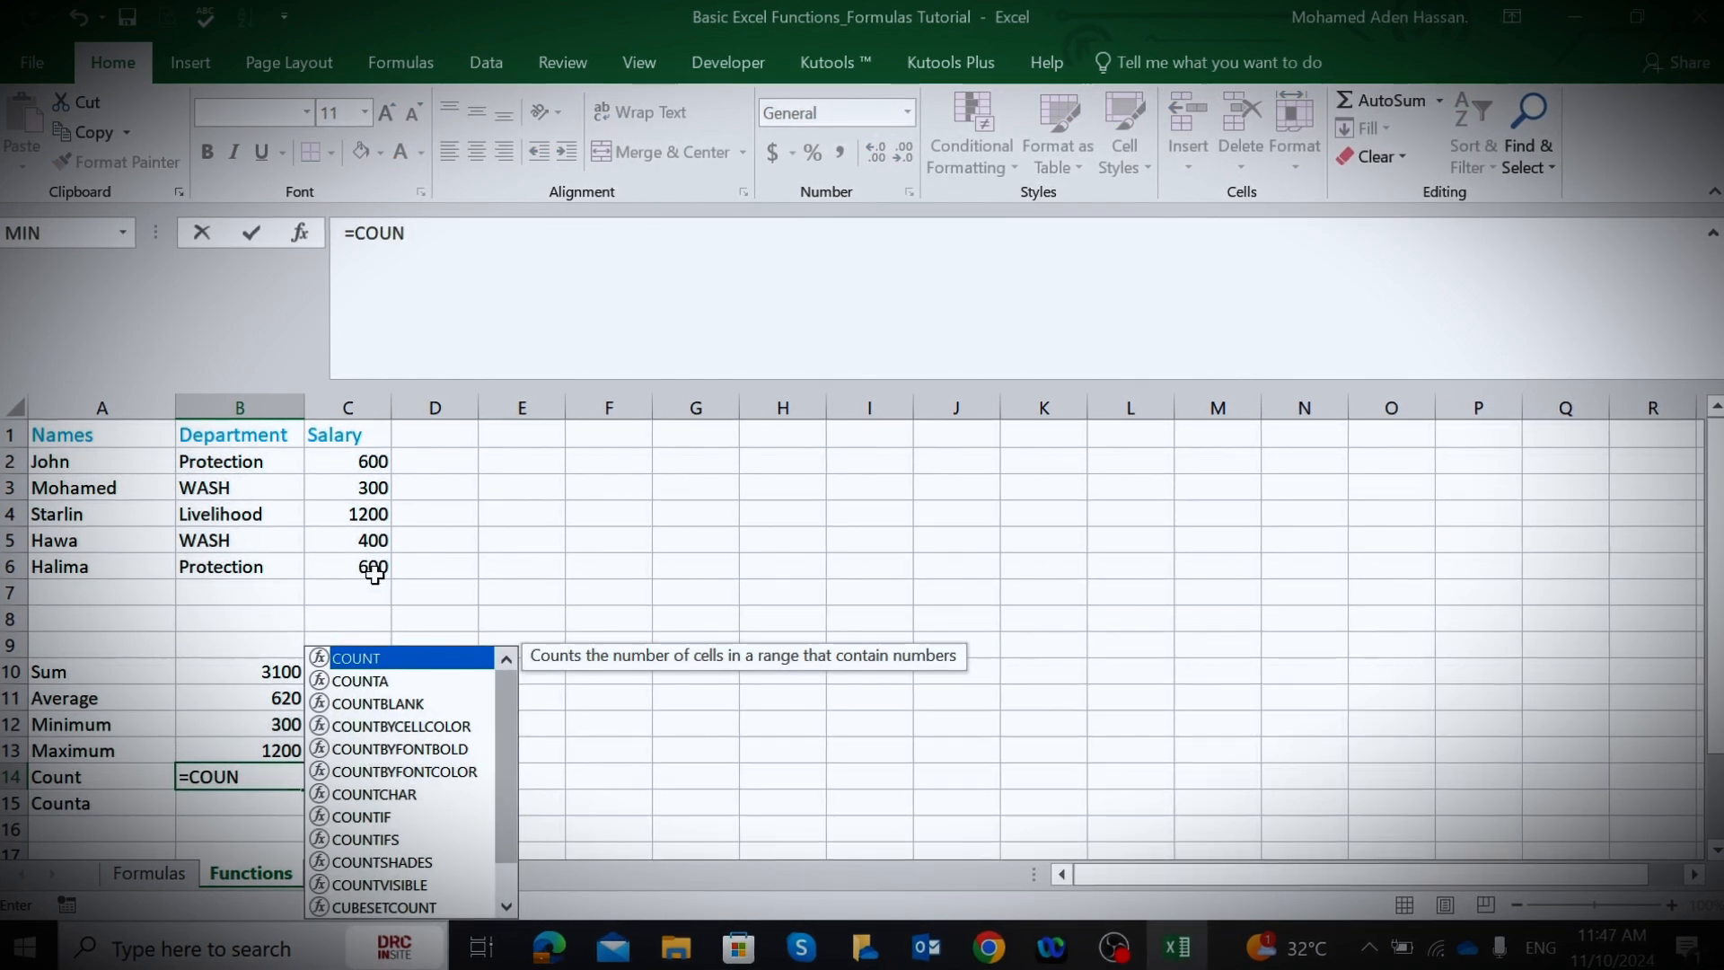
{"action": "double_click", "coordinate": [369, 660]}
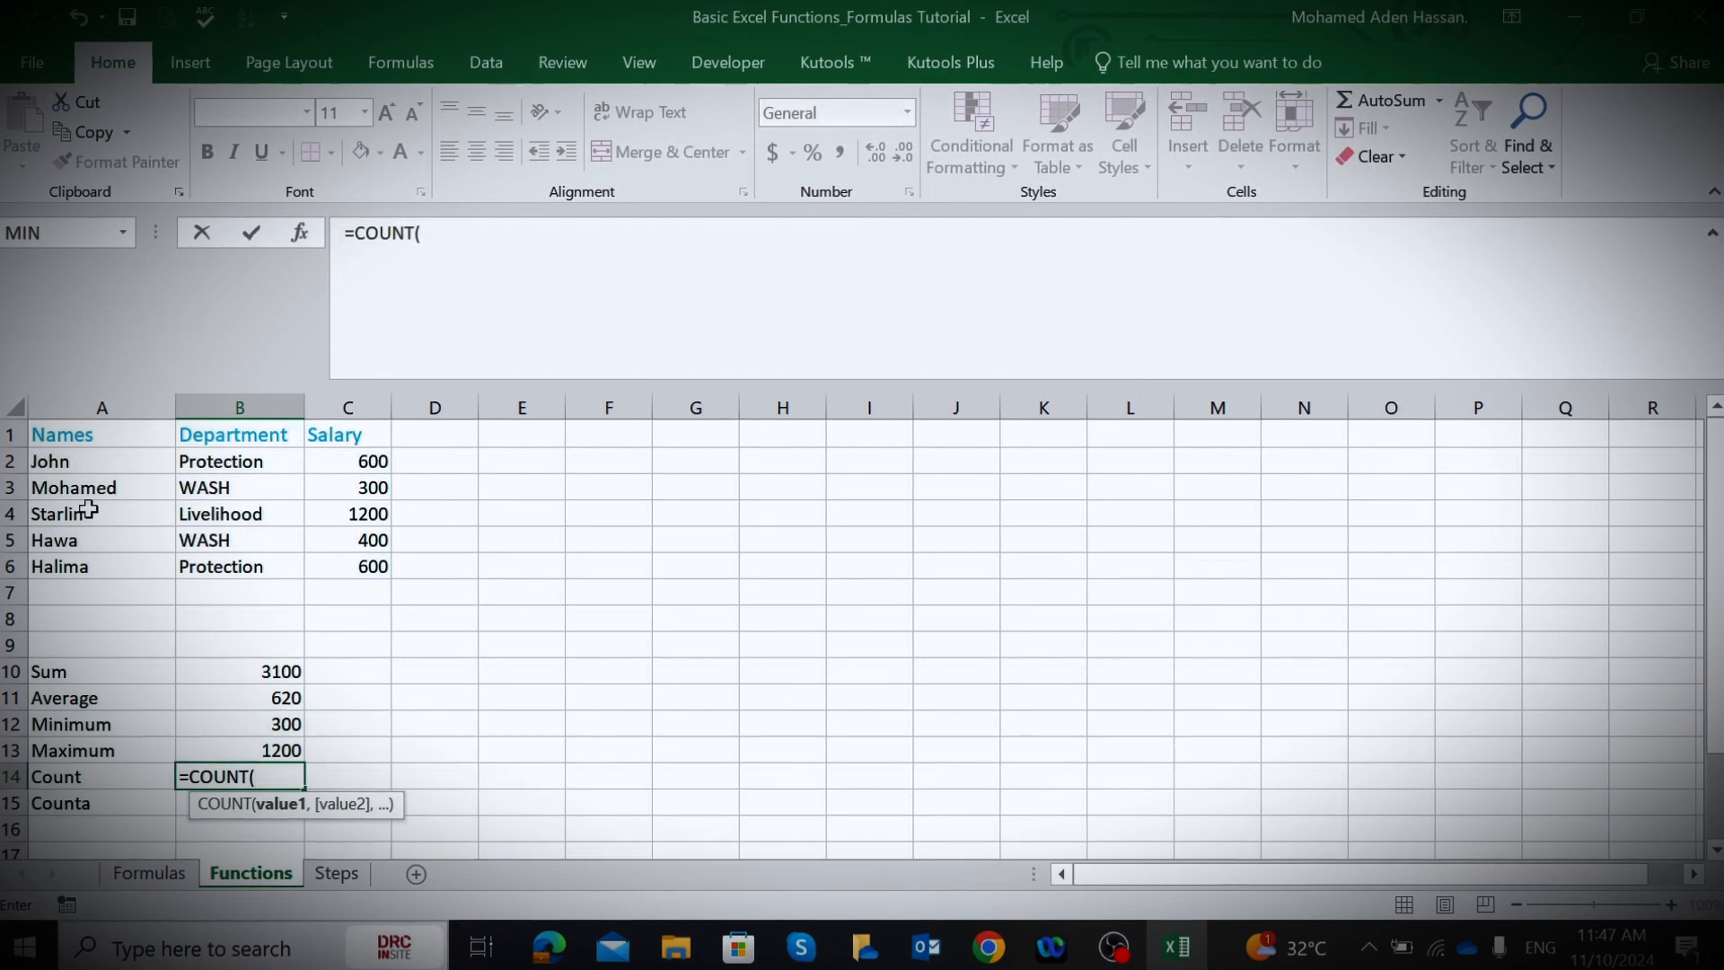
{"action": "left_click_drag", "start_coordinate": [54, 465], "coordinate": [365, 563]}
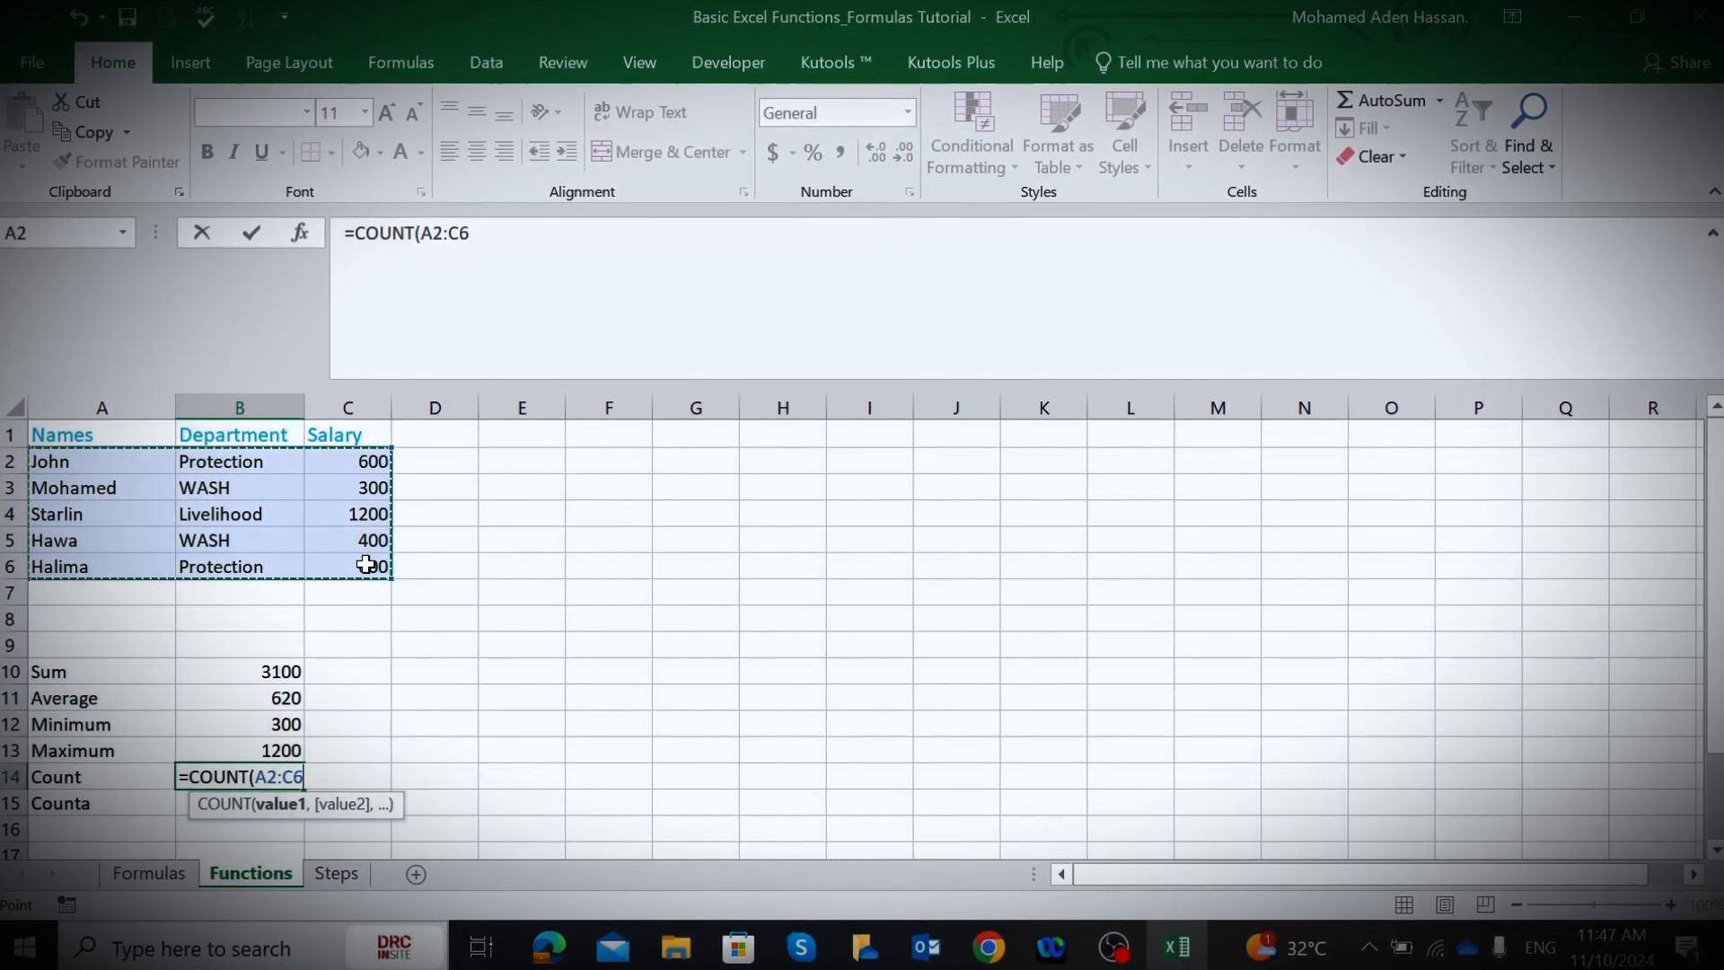
{"action": "type", "text": ")"}
{"action": "key", "text": "Return"}
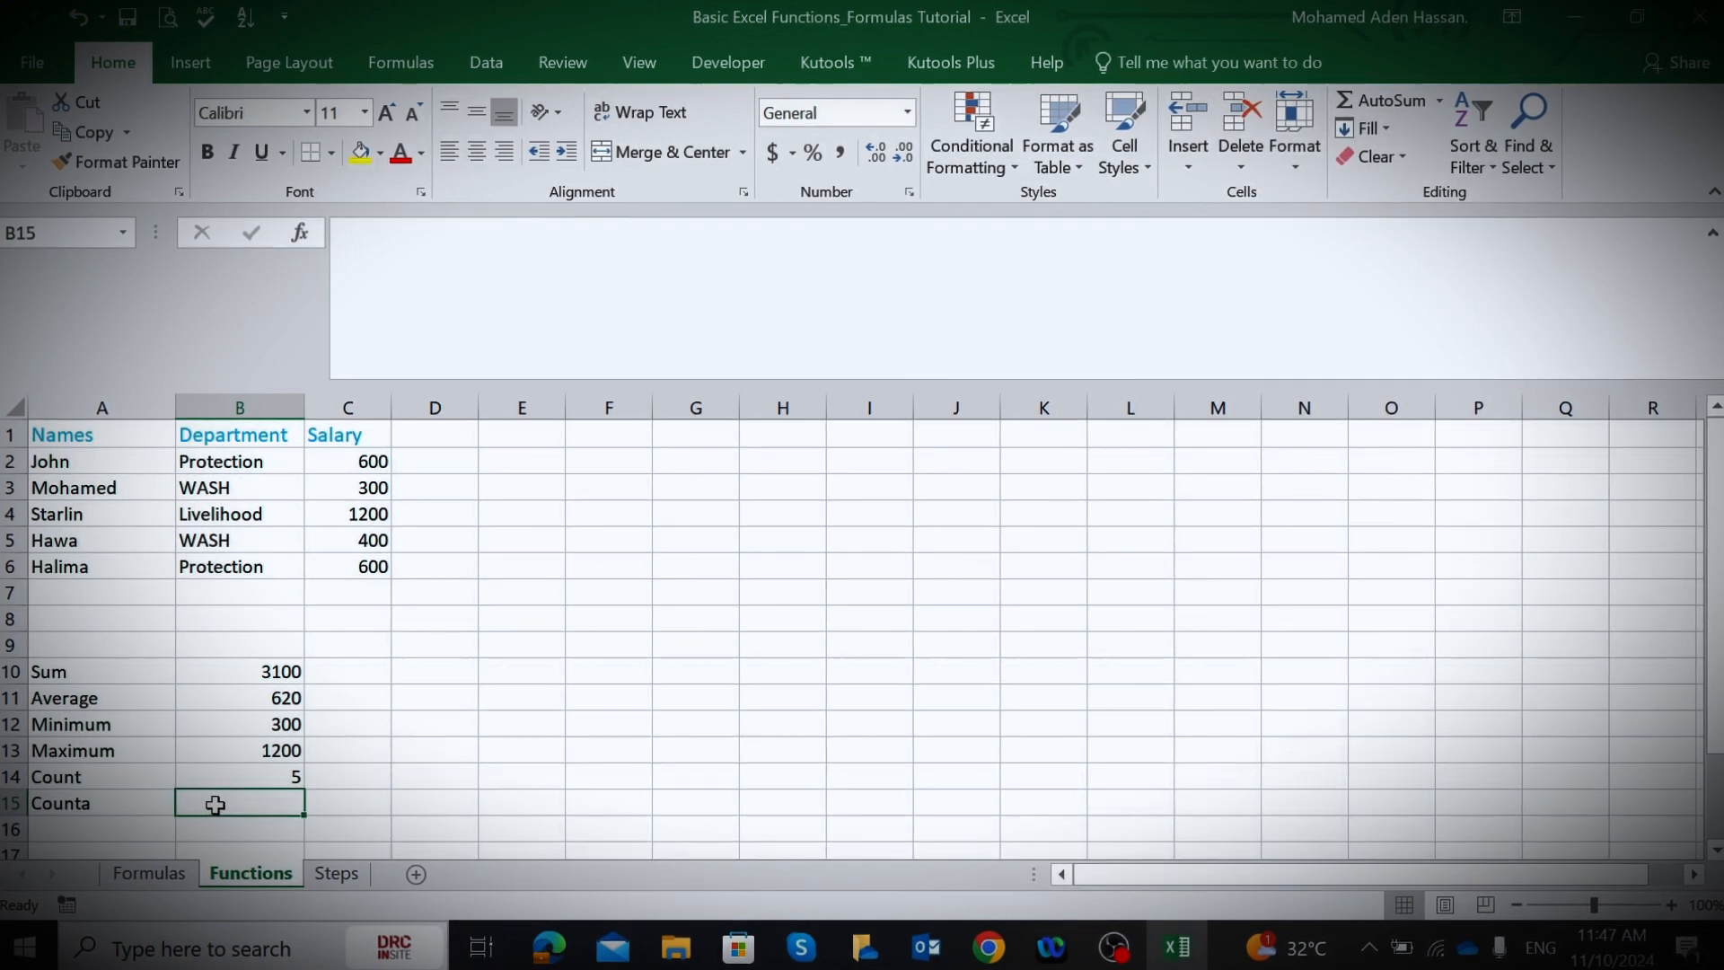
- Count the non-empty cells of the salary table in cell B15 with a COUNTA formula over A2:C6
{"action": "type", "text": "="}
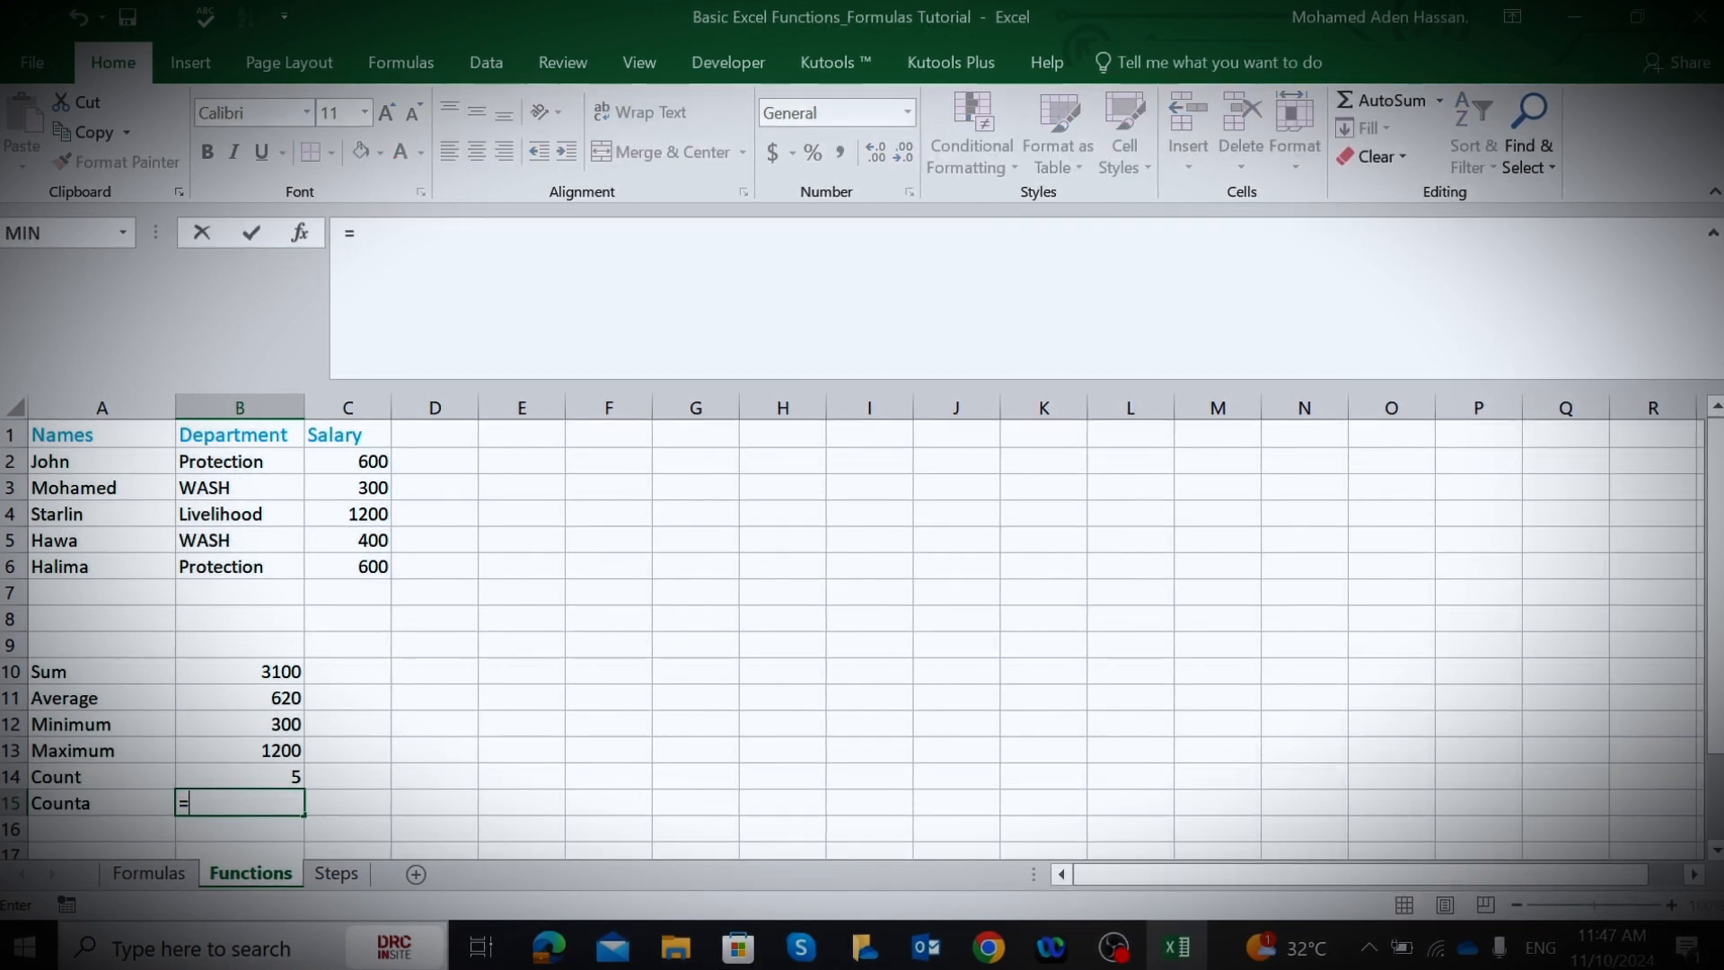
{"action": "type", "text": "COUN"}
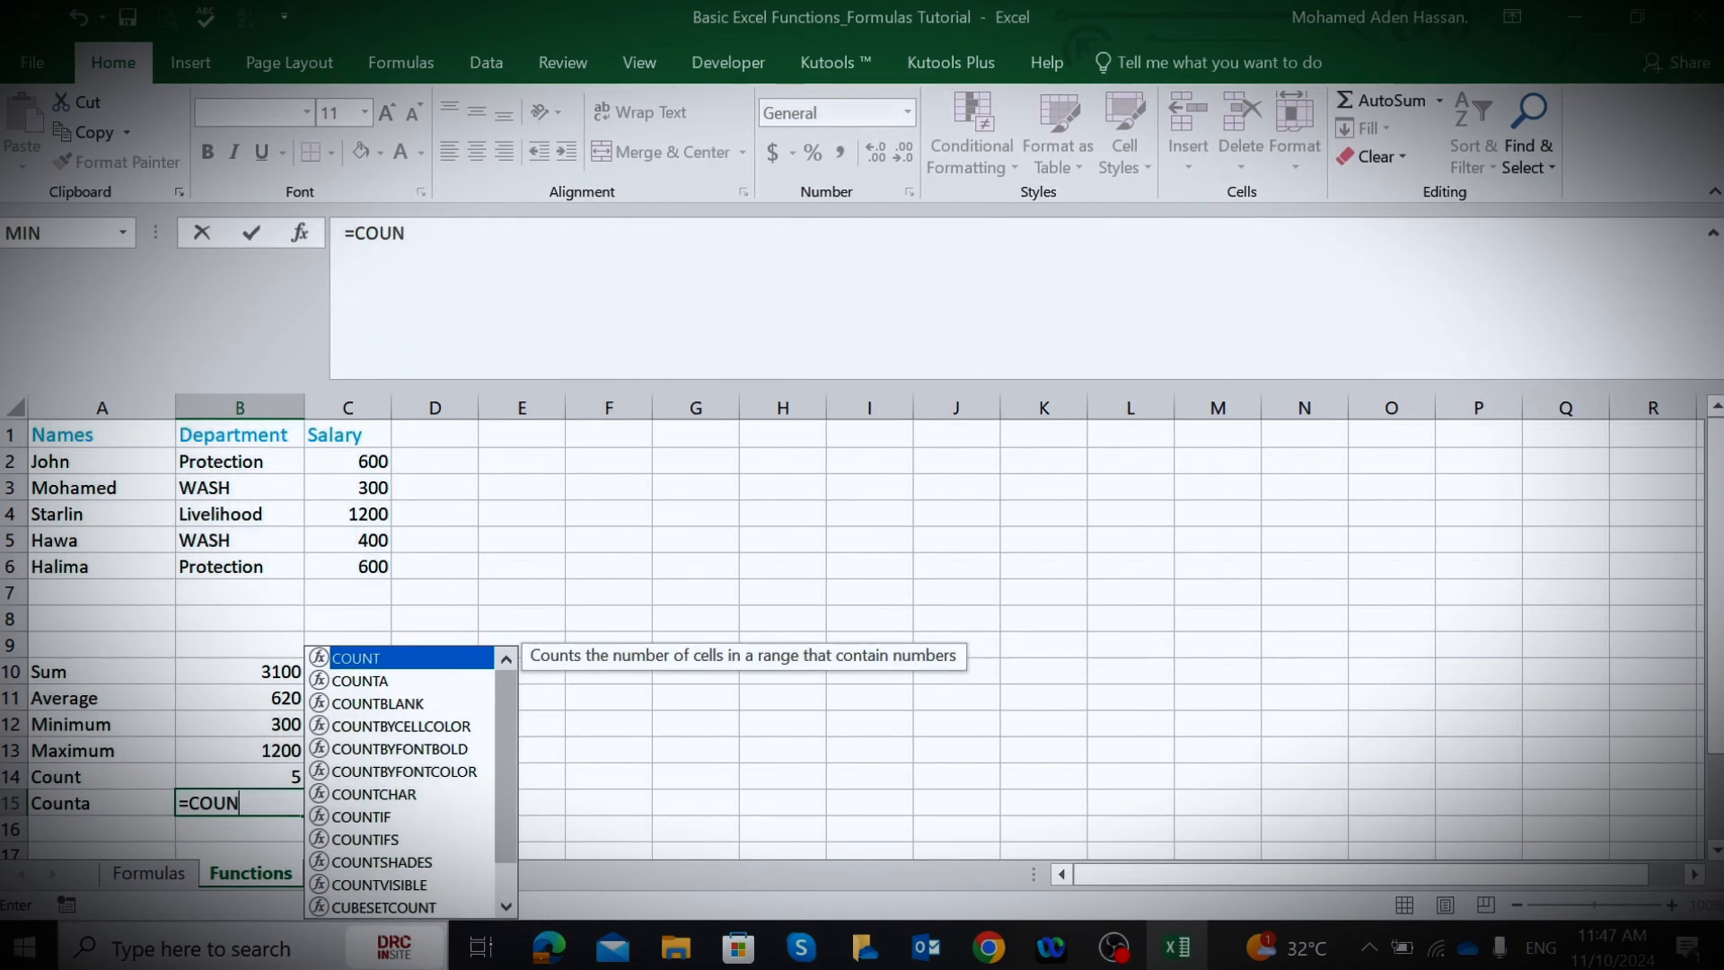
{"action": "type", "text": "TA"}
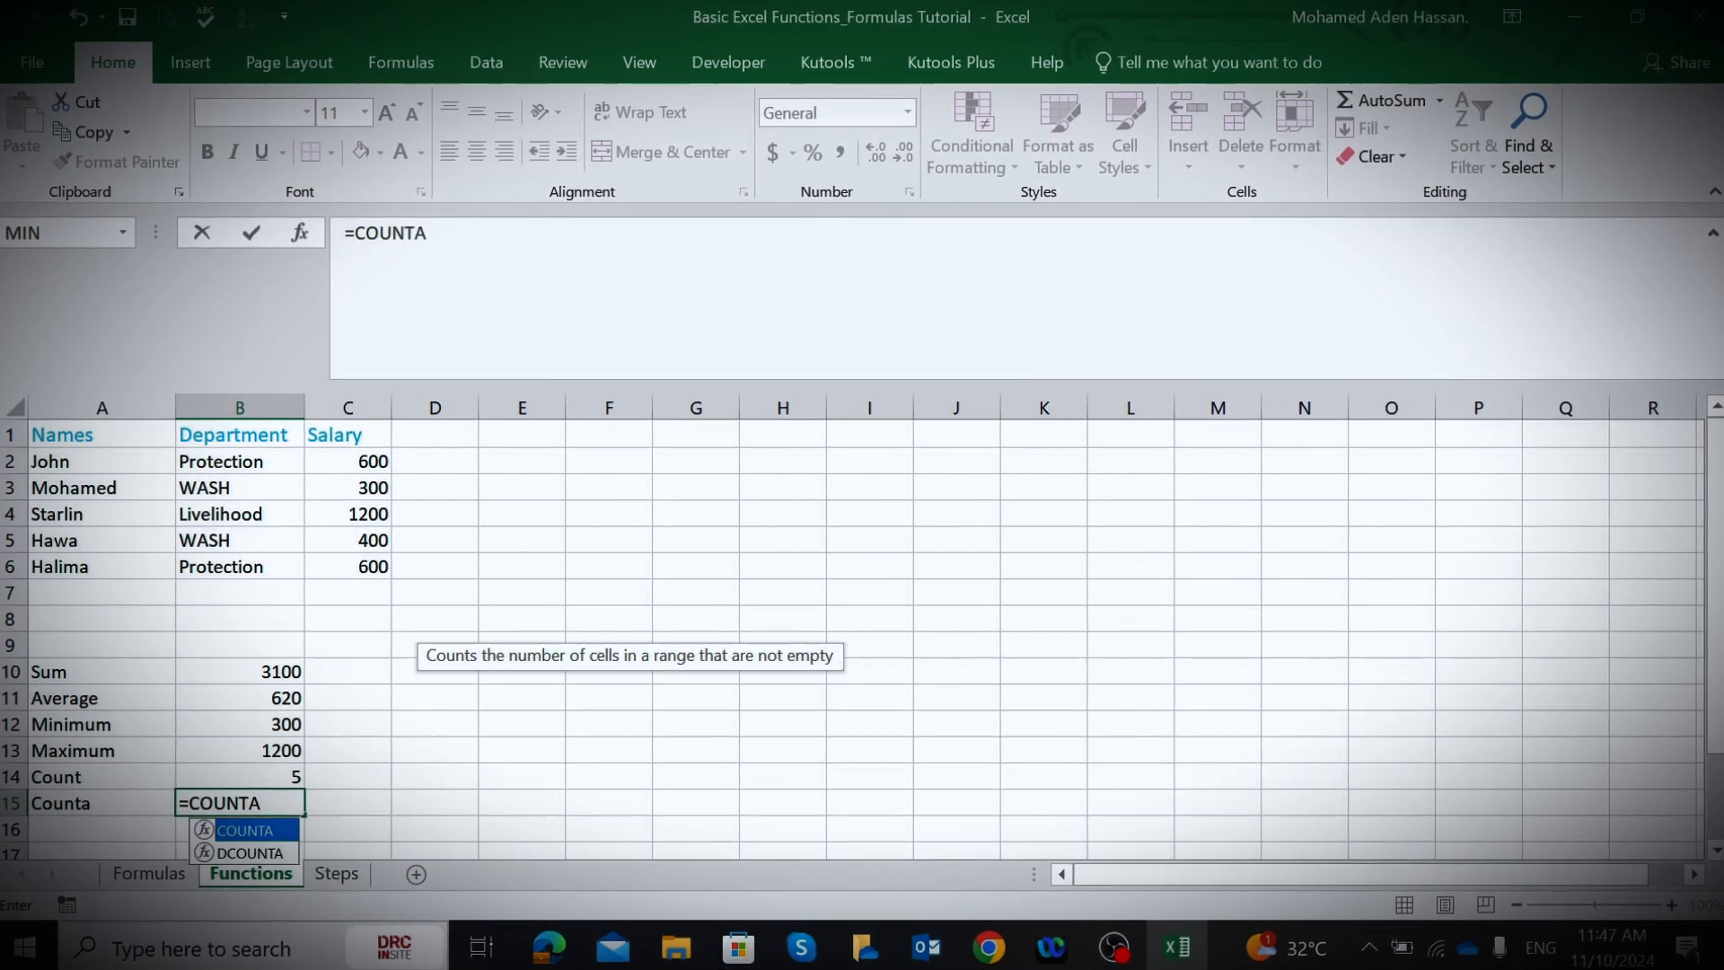
{"action": "double_click", "coordinate": [241, 830]}
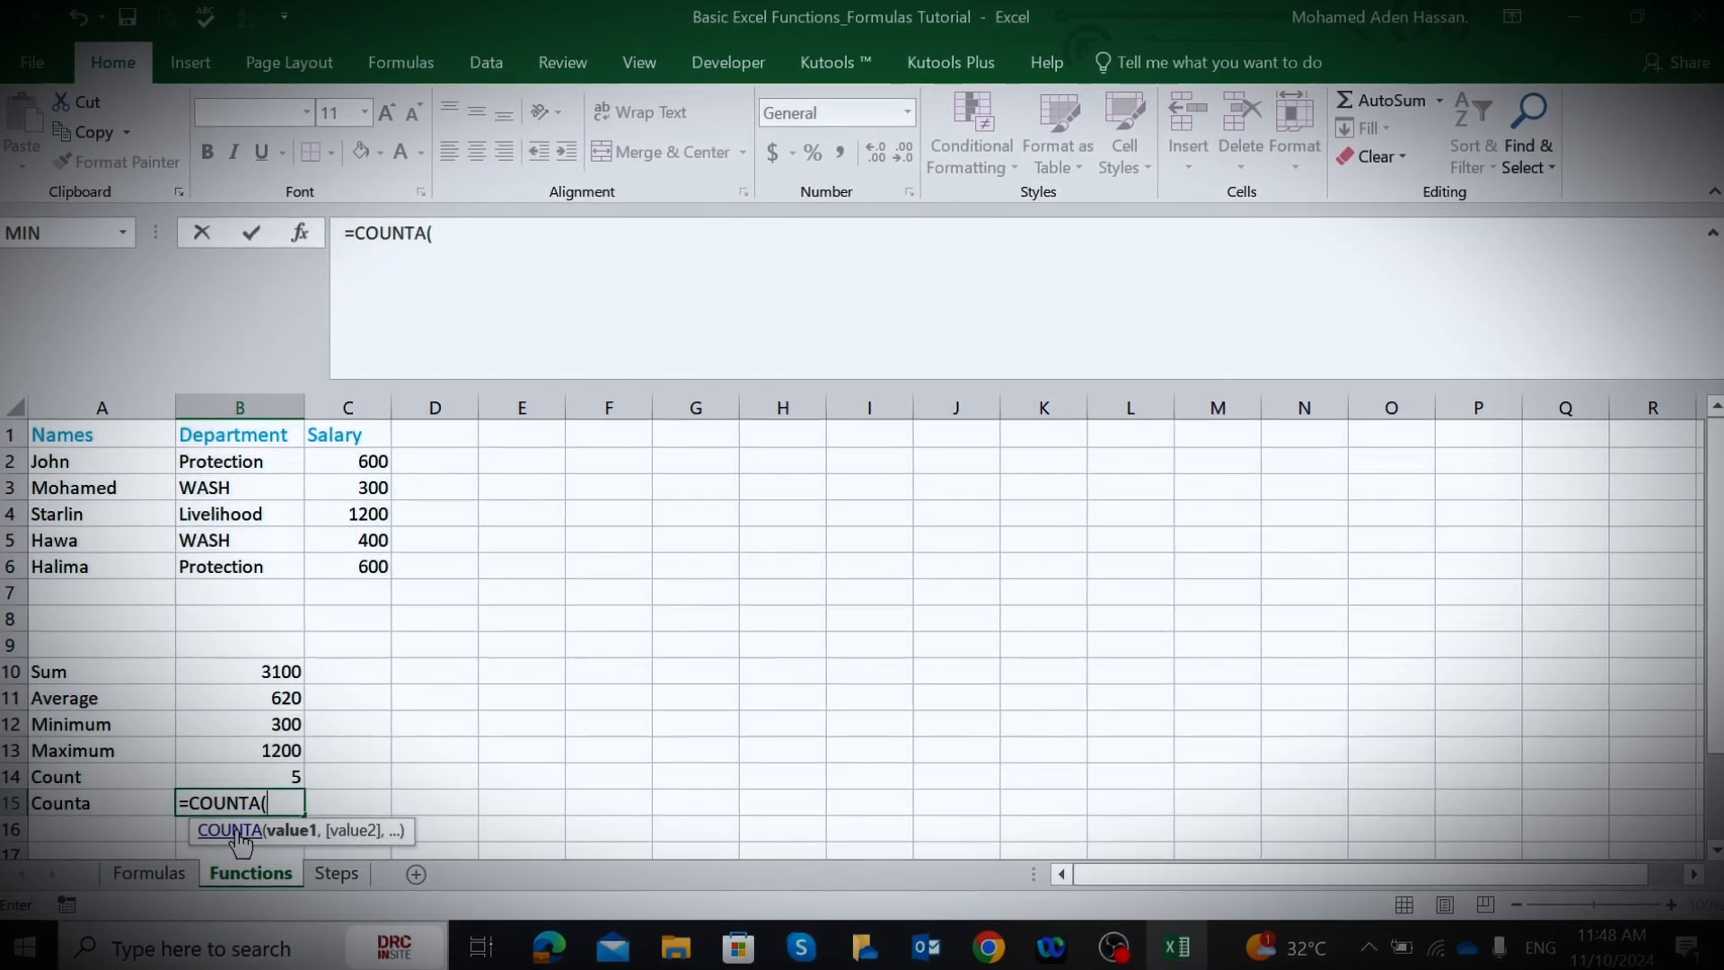
{"action": "left_click", "coordinate": [41, 463]}
{"action": "left_click_drag", "start_coordinate": [40, 463], "coordinate": [357, 562]}
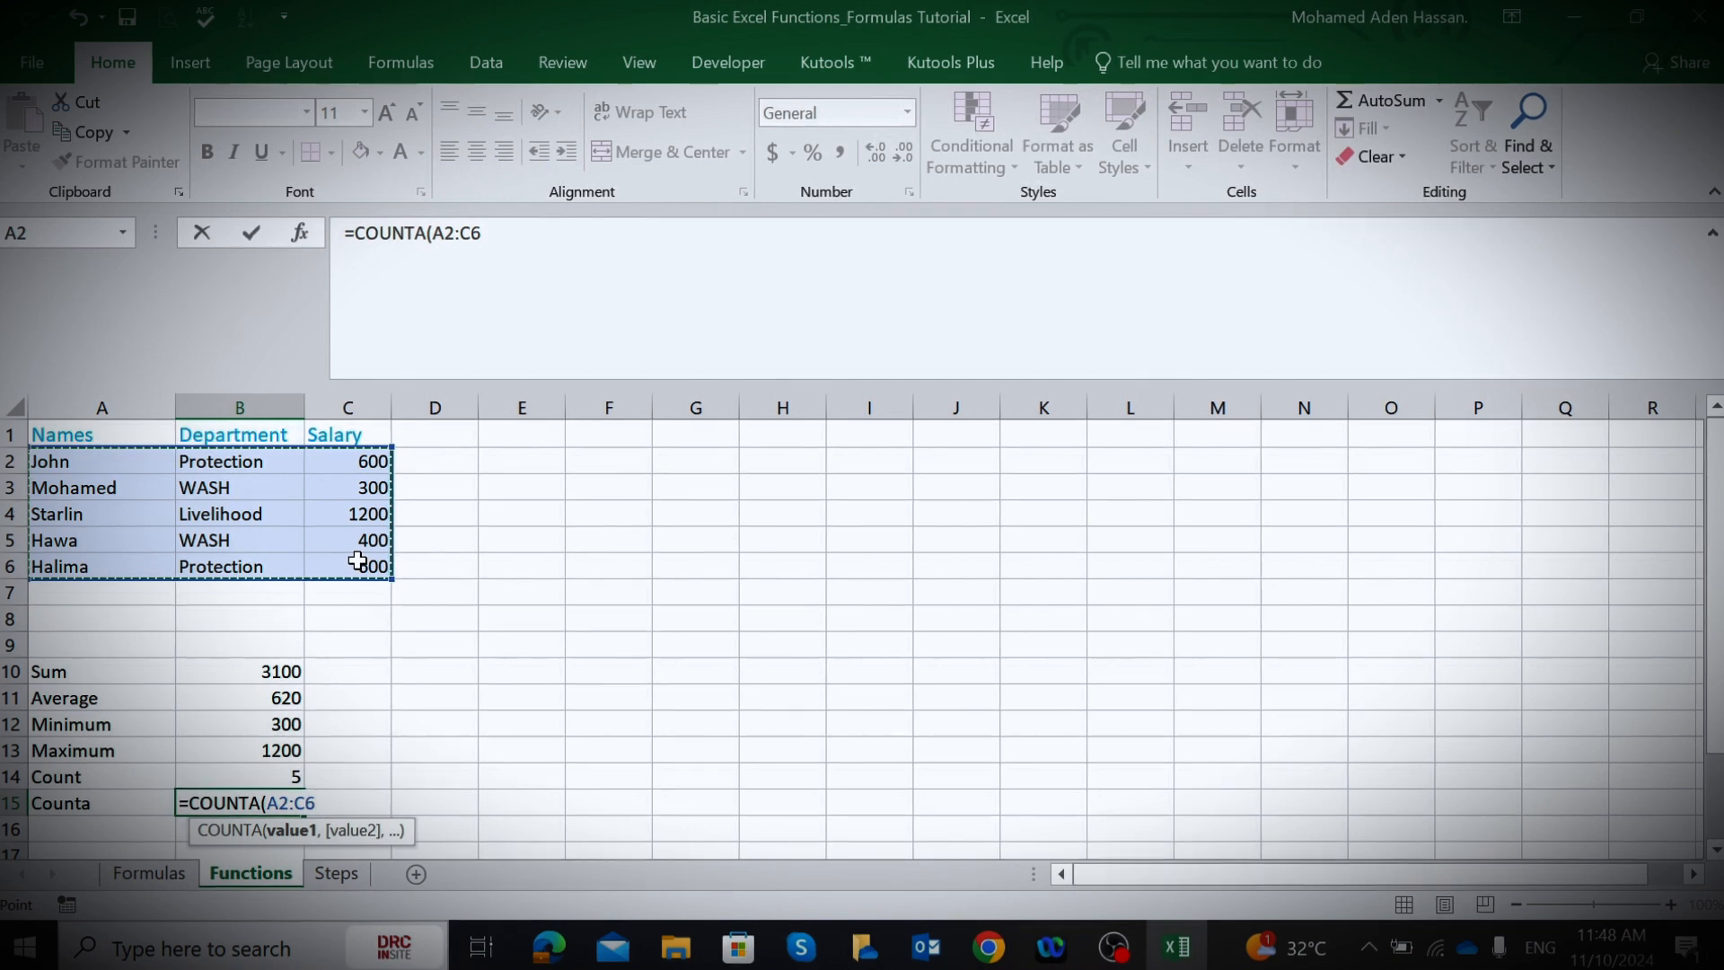
{"action": "key", "text": "Return"}
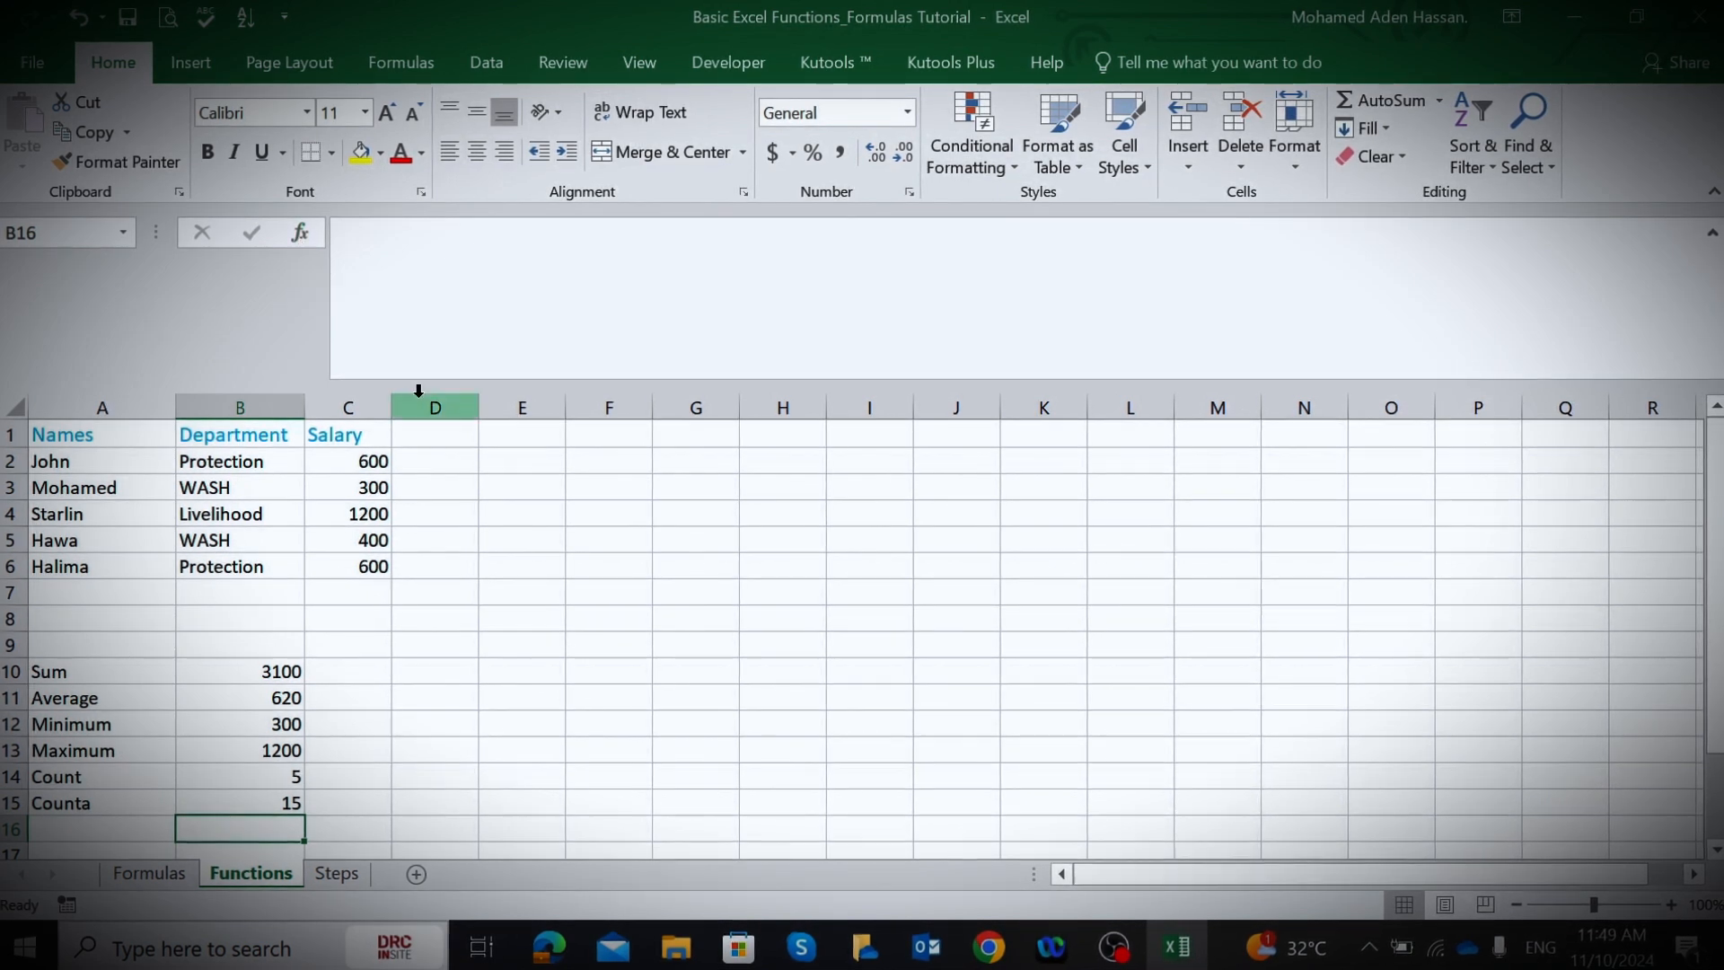
- Use the Insert Function dialog to put a SUM of the salaries C2:C6 in cell D10
{"action": "left_click", "coordinate": [432, 667]}
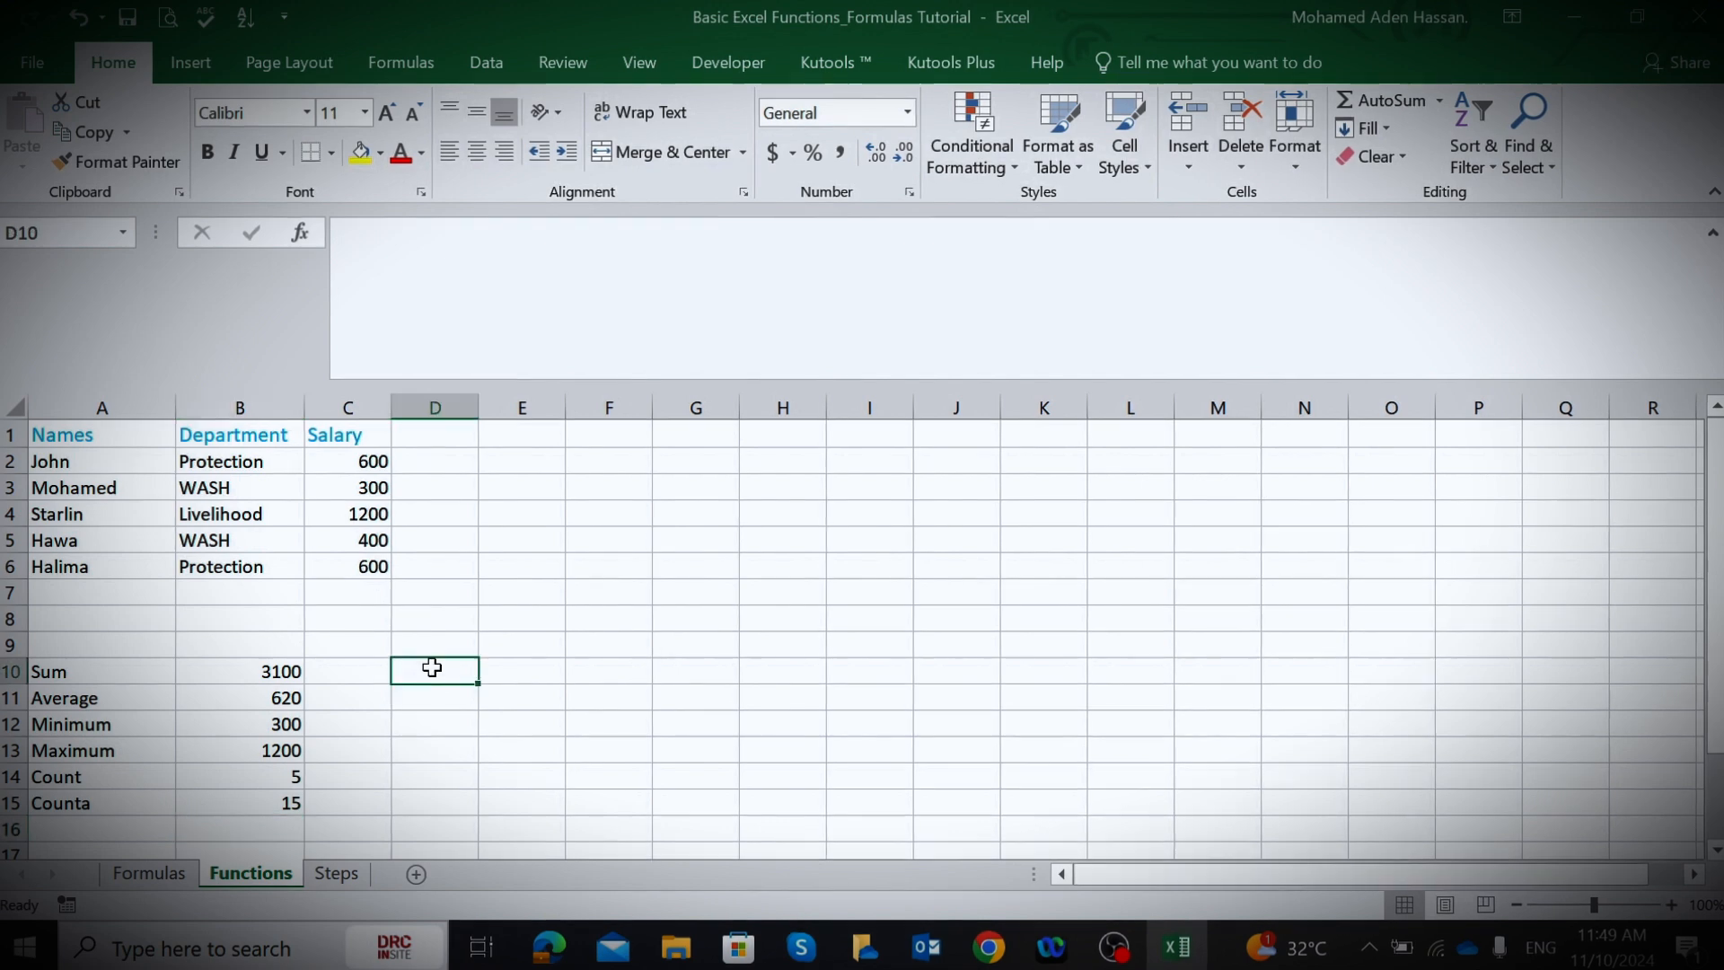
{"action": "left_click", "coordinate": [304, 237]}
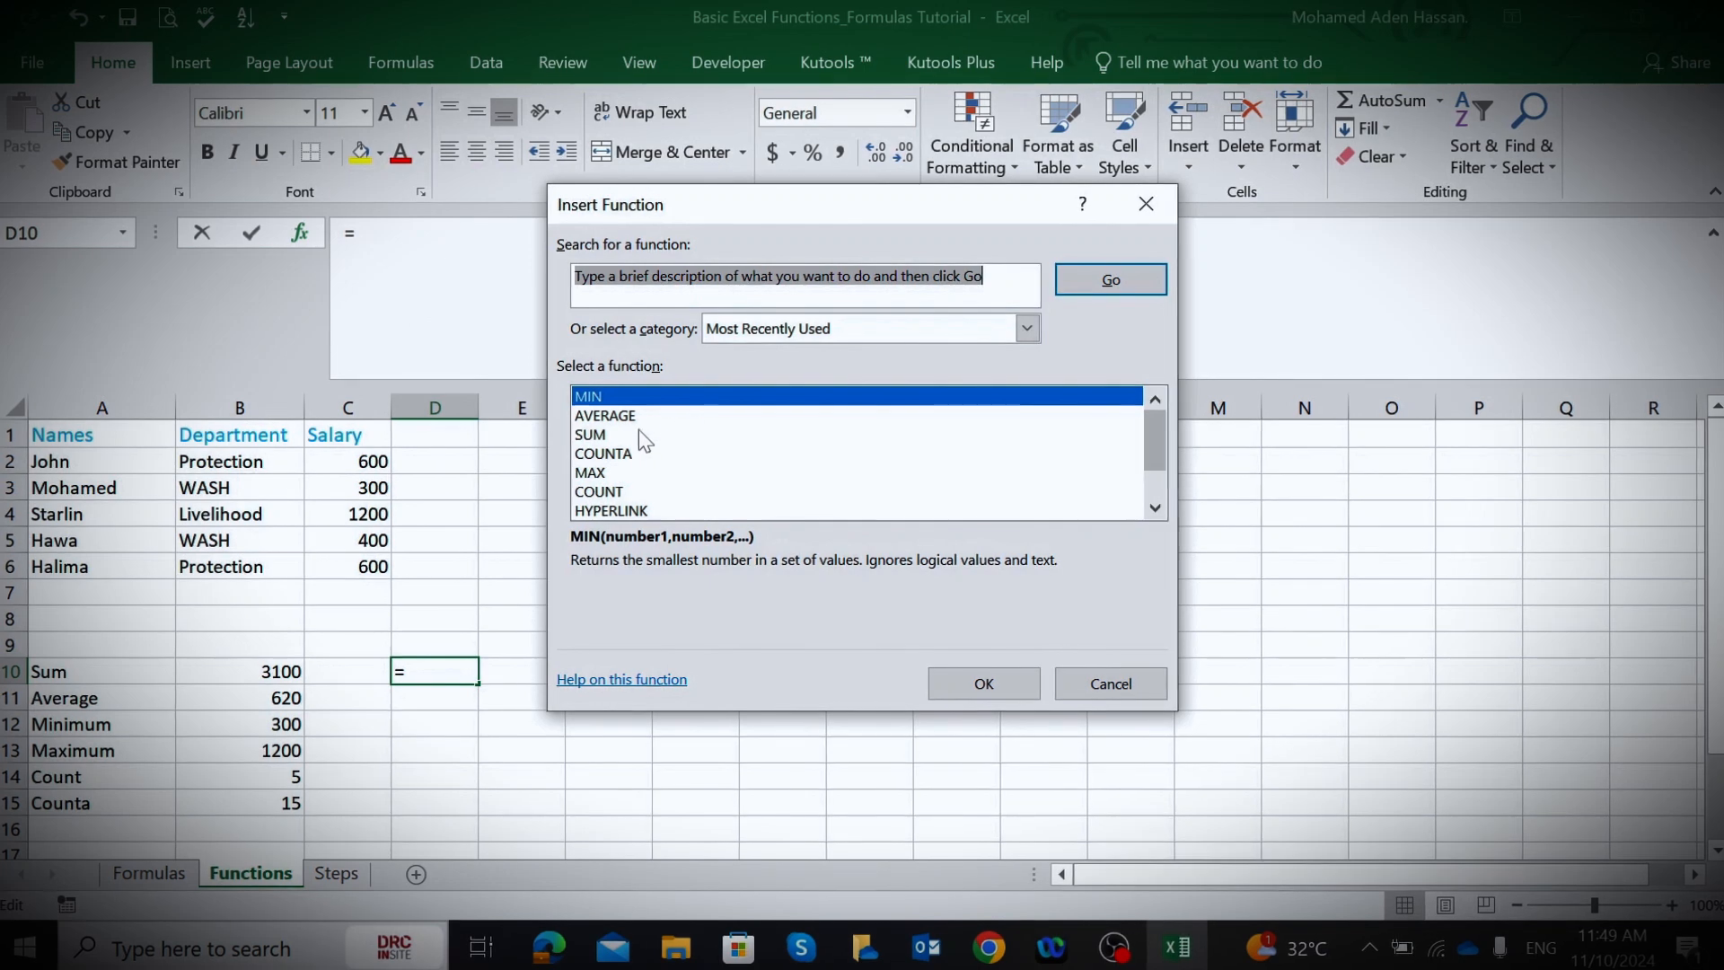
{"action": "double_click", "coordinate": [590, 434]}
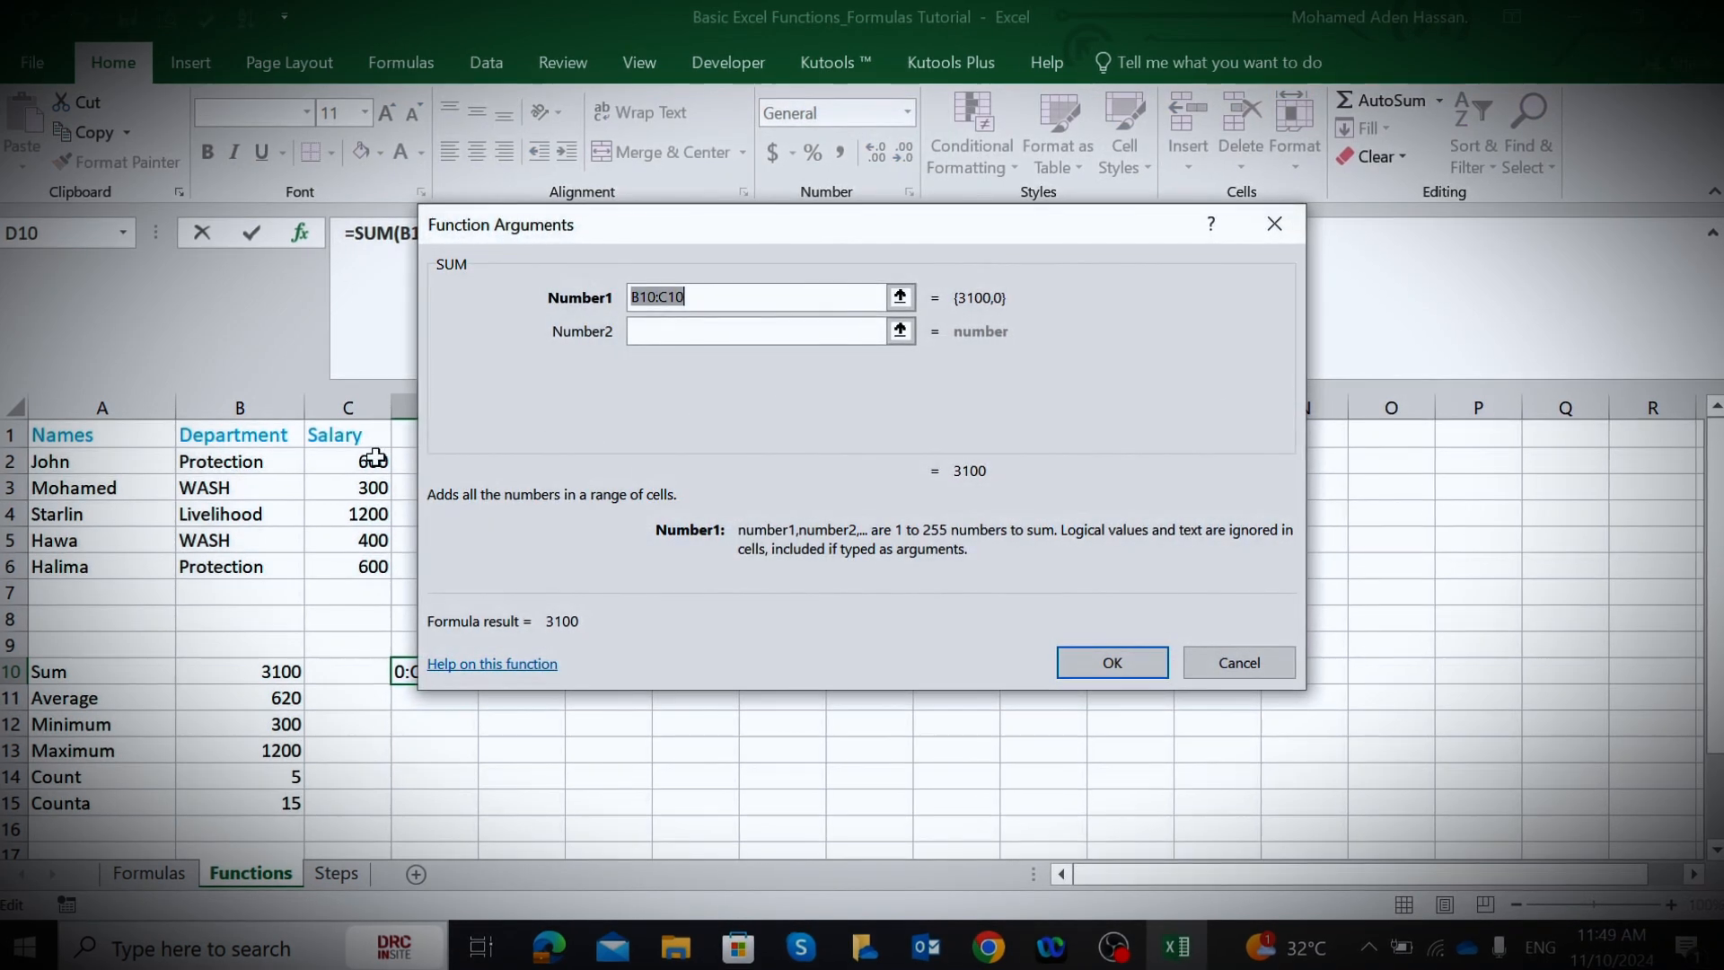
{"action": "left_click_drag", "start_coordinate": [372, 458], "coordinate": [376, 564]}
{"action": "left_click", "coordinate": [1110, 660]}
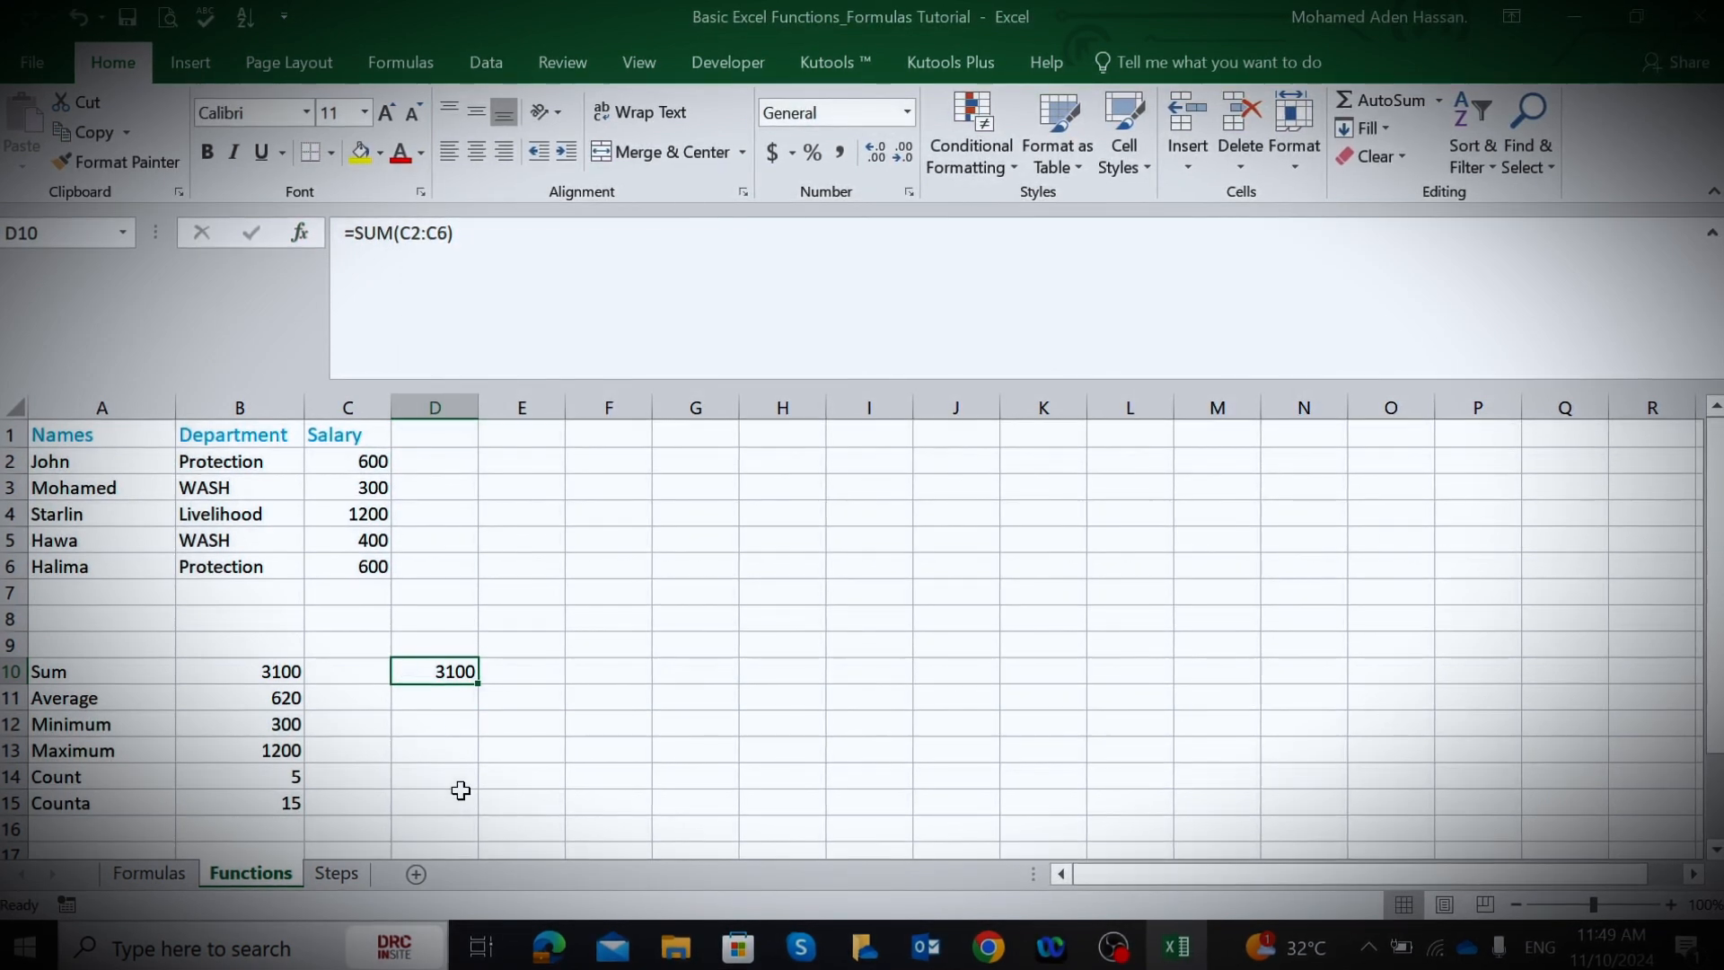
- Review the function arguments of the SUM formula in cell D10 and accept them
{"action": "left_click", "coordinate": [400, 65]}
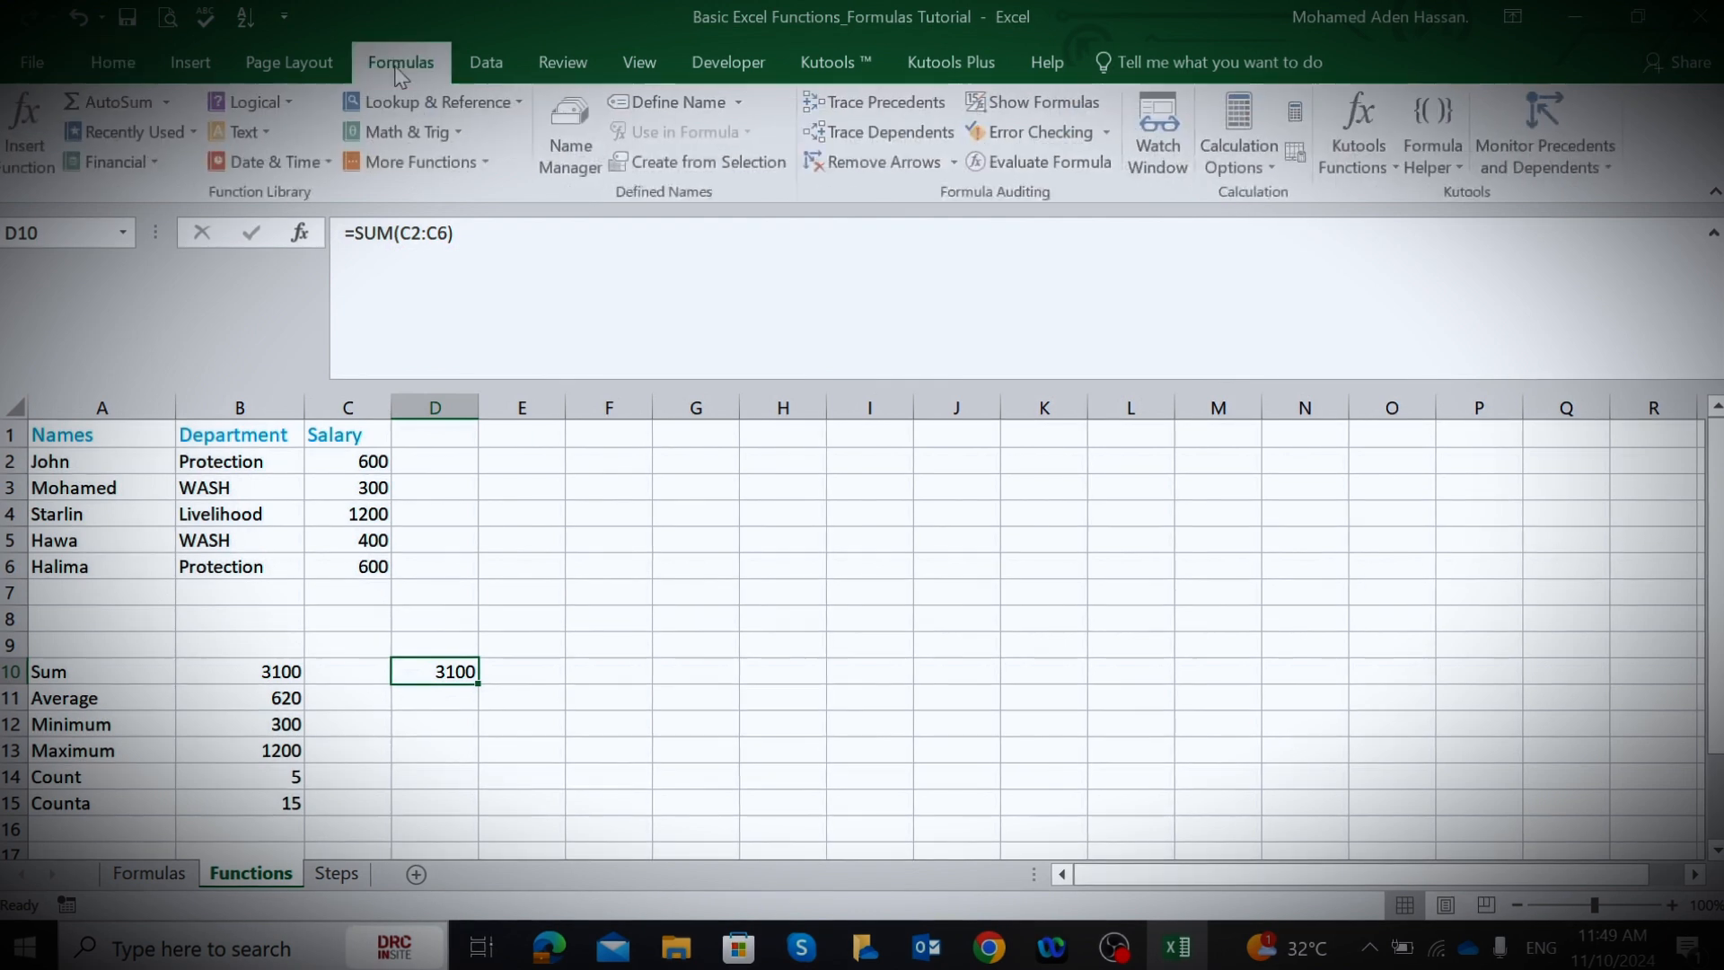
{"action": "left_click", "coordinate": [32, 145]}
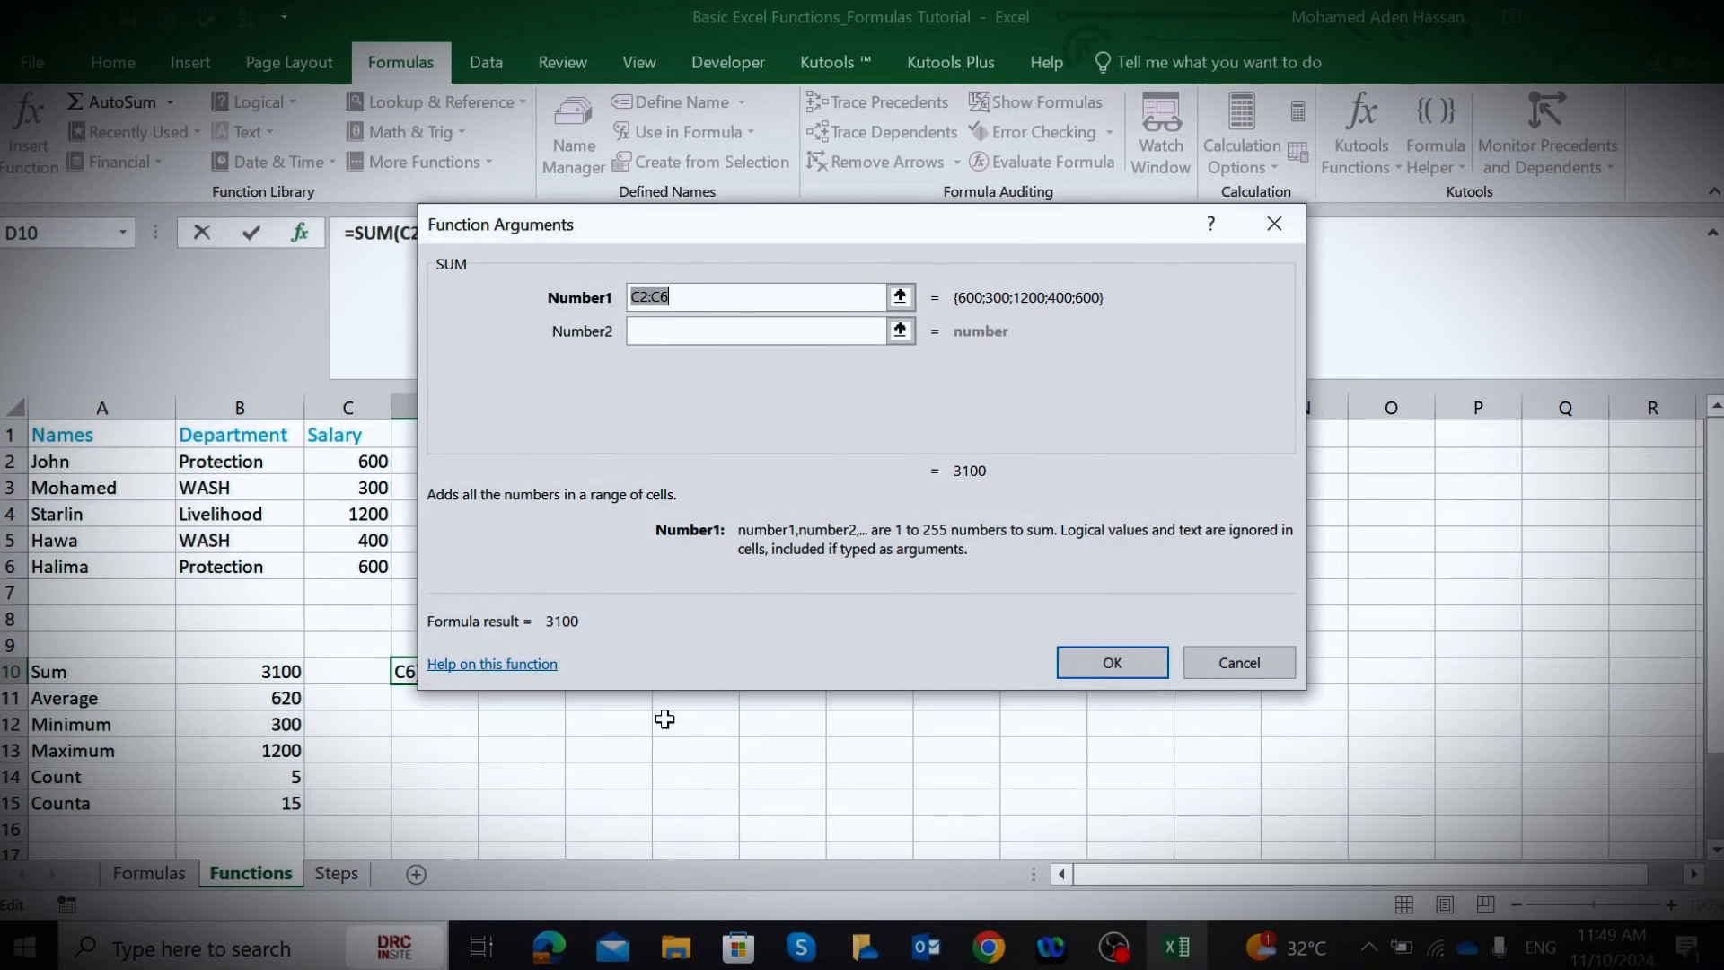
{"action": "left_click", "coordinate": [1112, 664]}
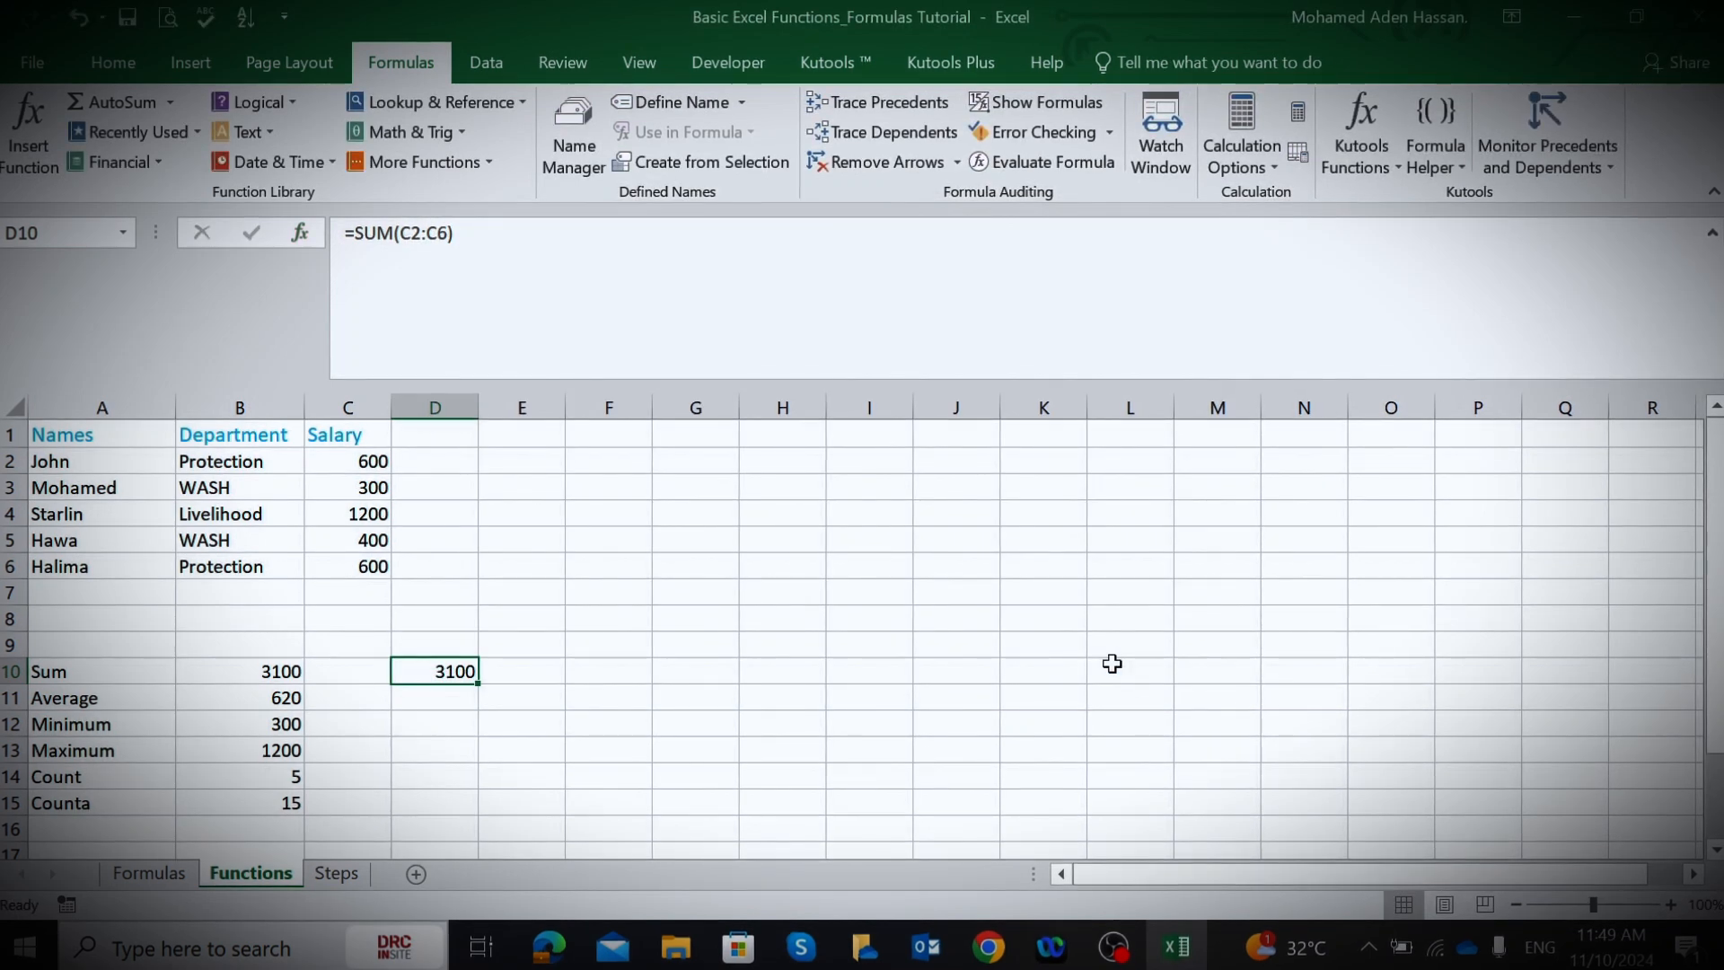
- Use the Insert Function dialog to put an AVERAGE of the salaries C2:C6 in cell D11
{"action": "left_click", "coordinate": [432, 698]}
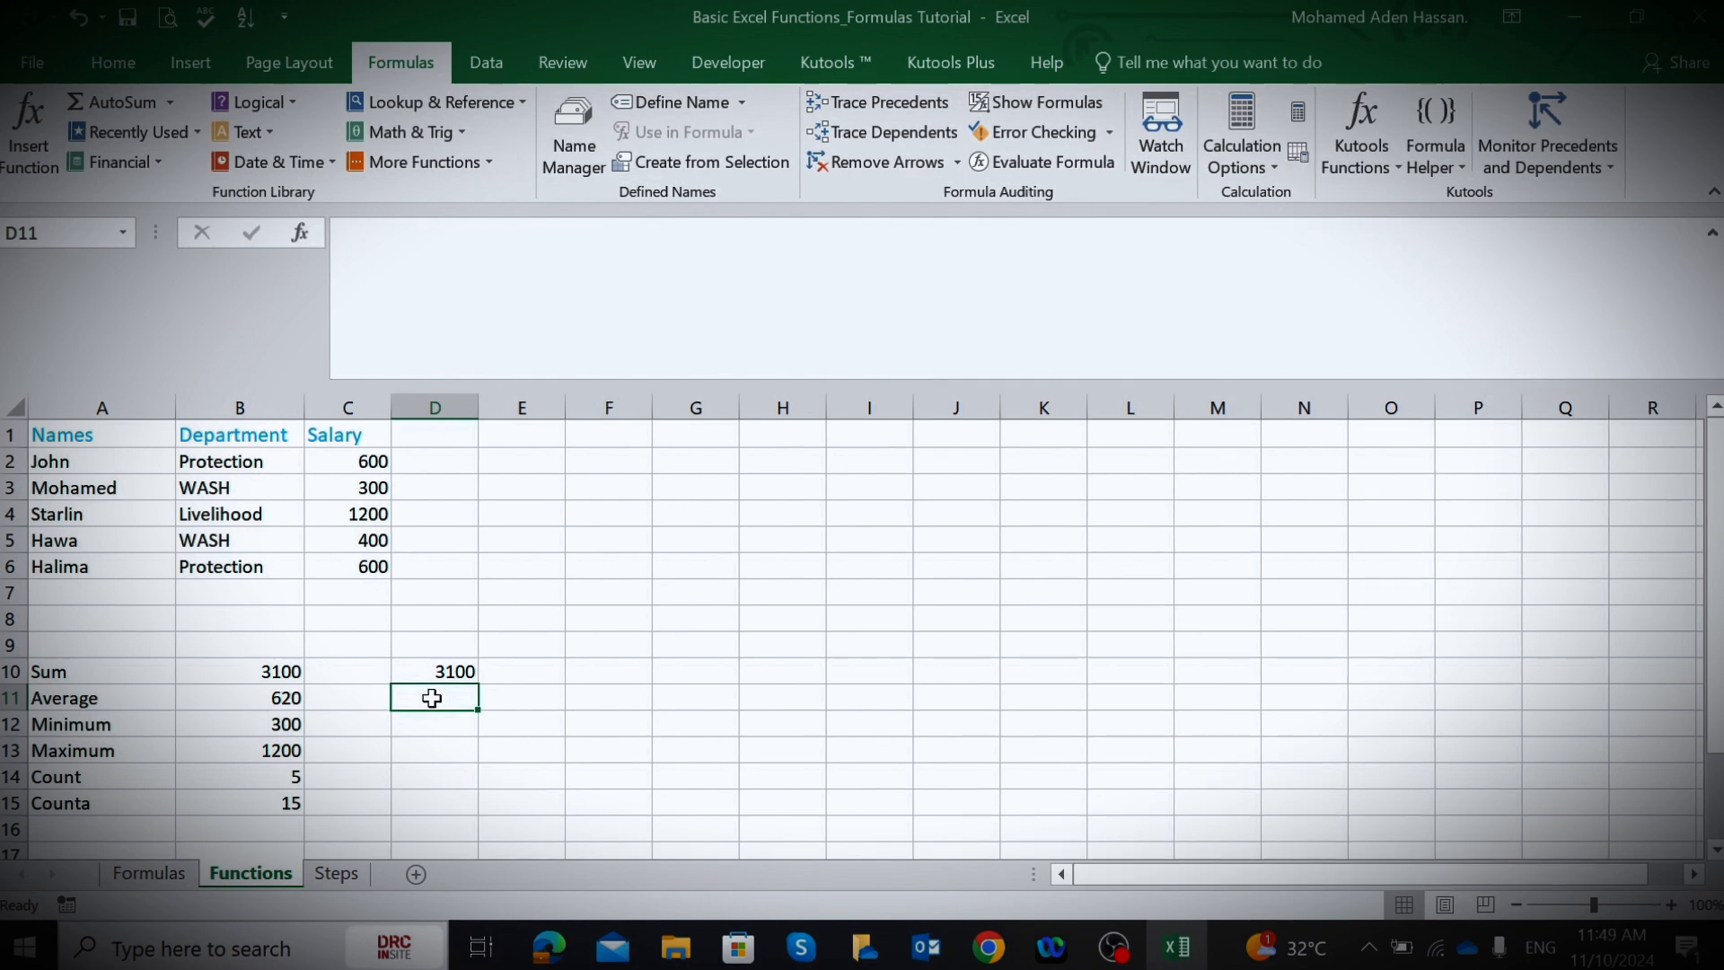
{"action": "left_click", "coordinate": [32, 151]}
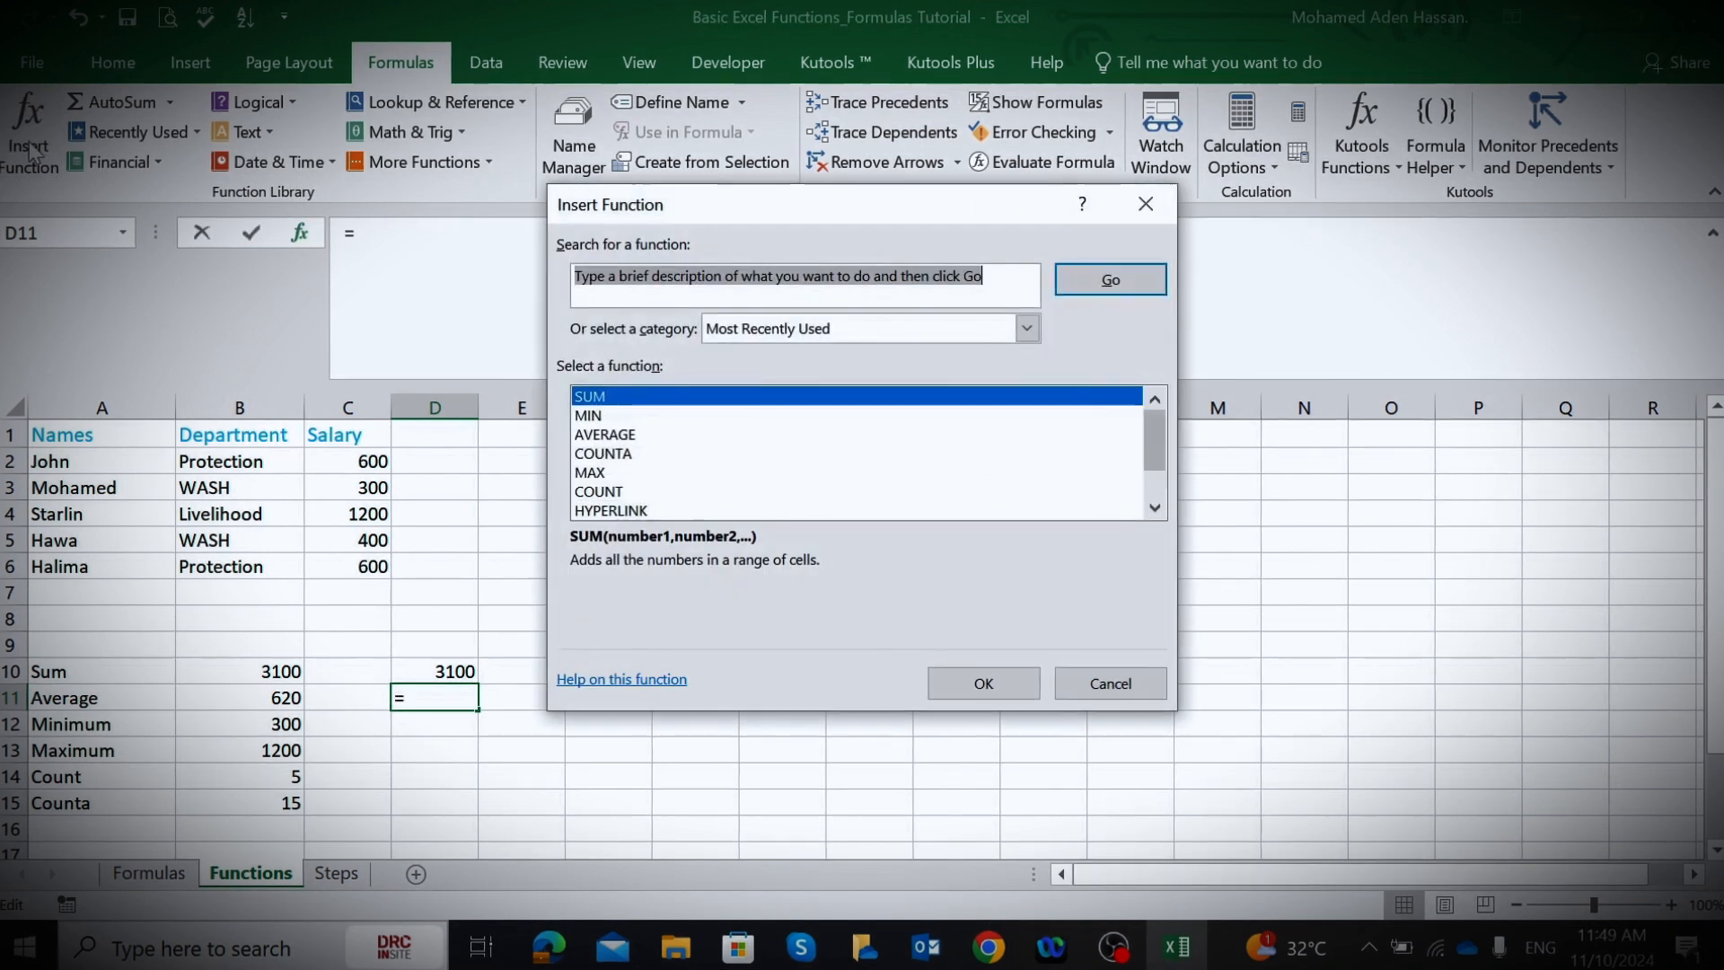
{"action": "double_click", "coordinate": [605, 435]}
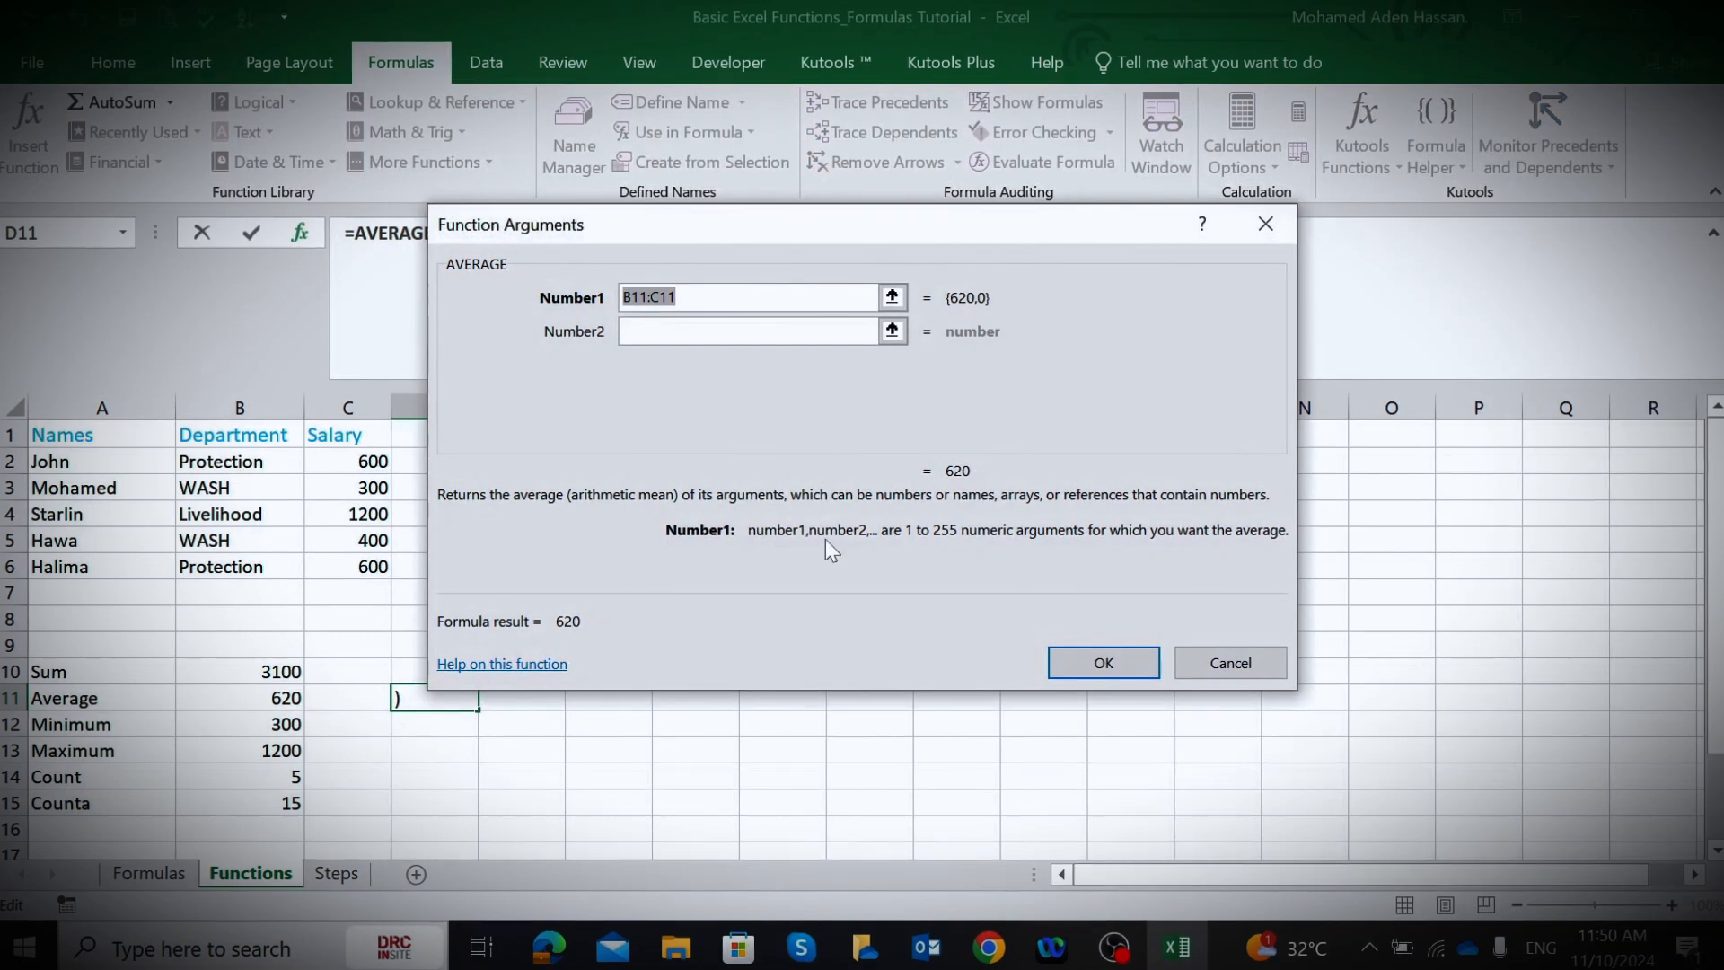
{"action": "left_click", "coordinate": [362, 463]}
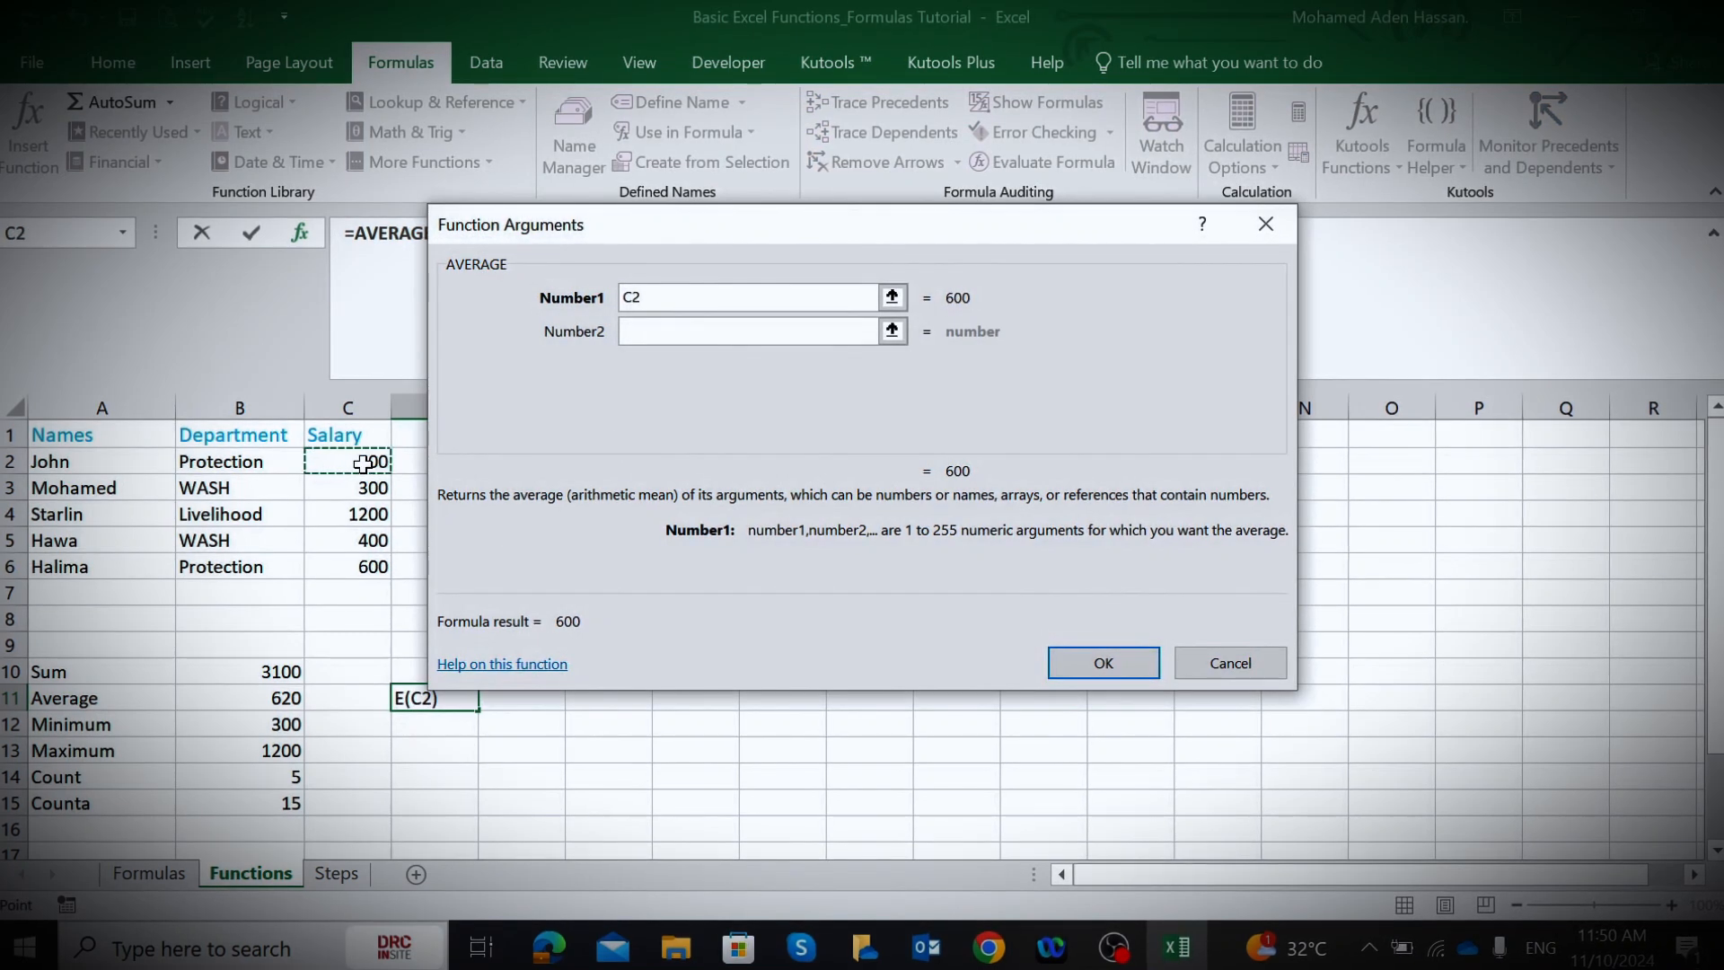
{"action": "left_click_drag", "start_coordinate": [362, 463], "coordinate": [429, 592]}
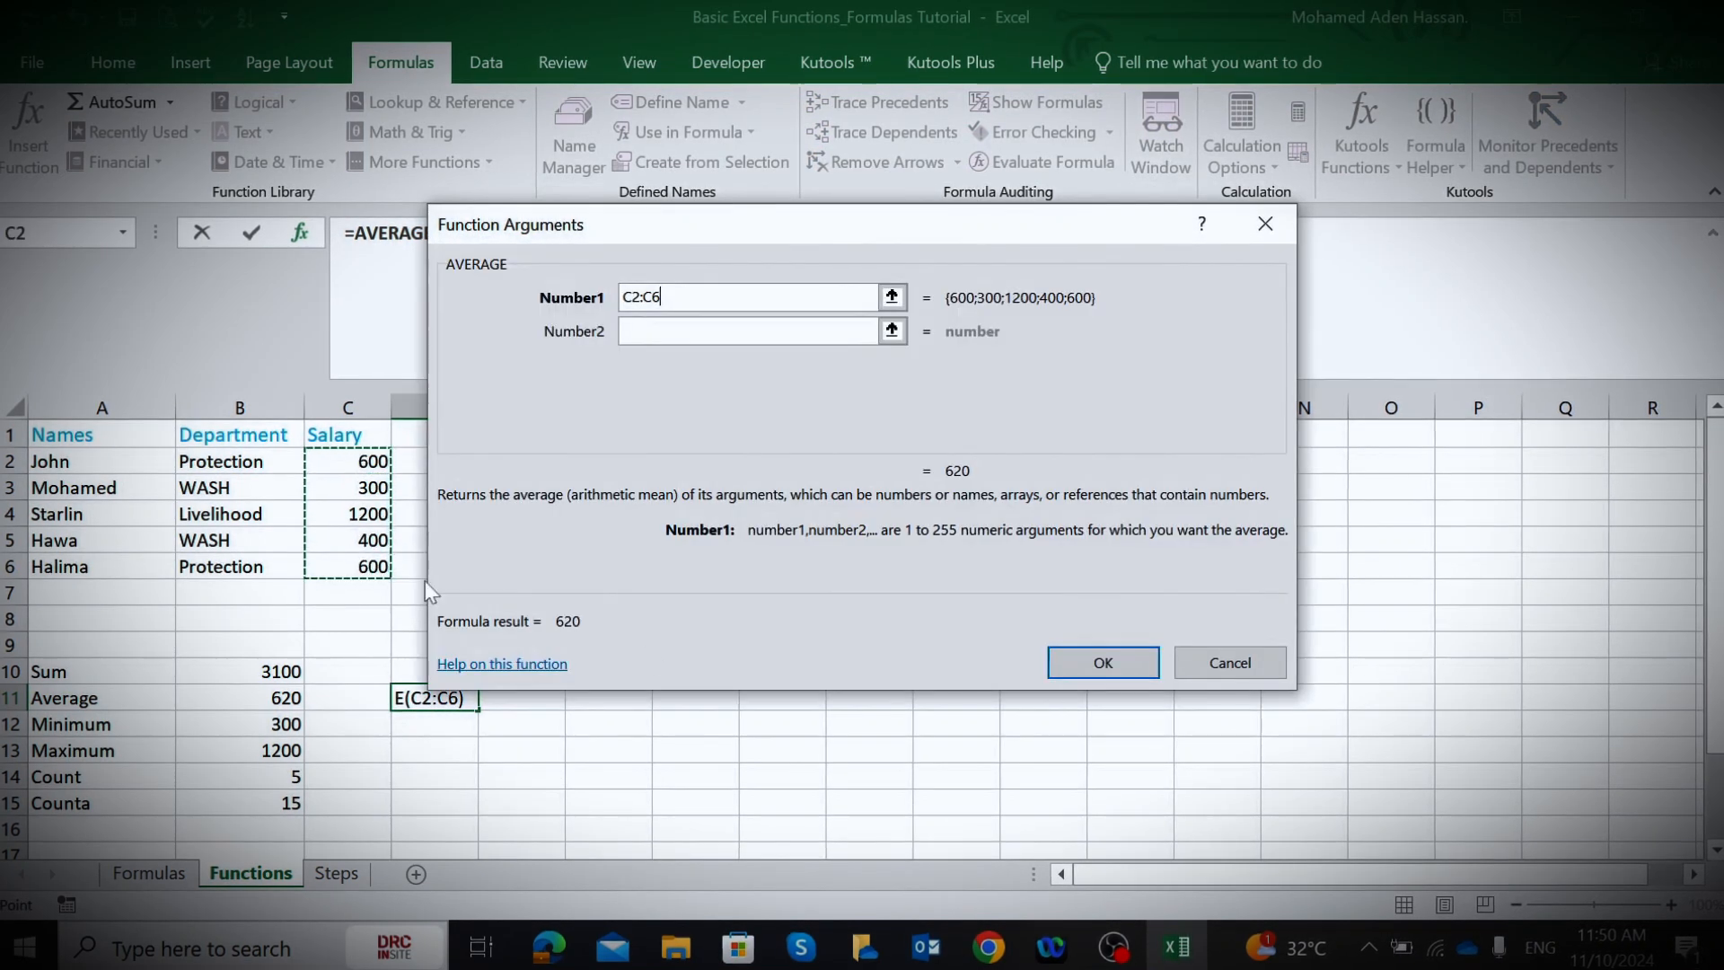
{"action": "left_click", "coordinate": [1100, 661]}
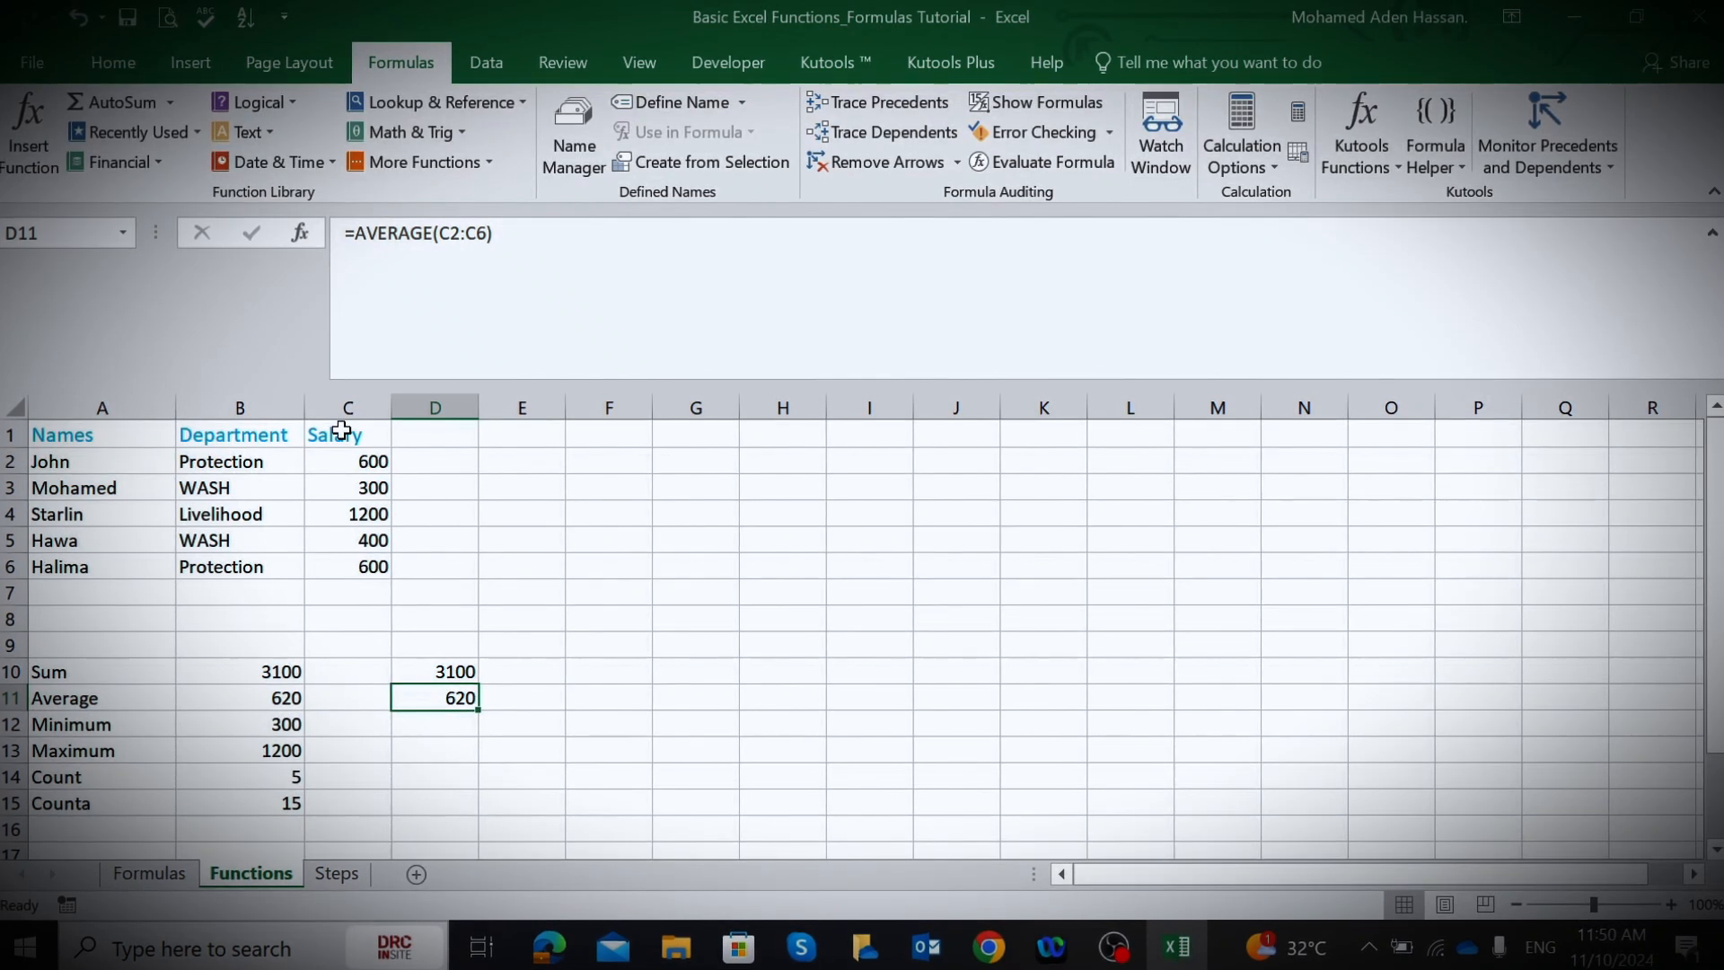
- Total the salaries C2:C6 with AutoSum's Sum option and select the result cell C7 to show its formula
{"action": "left_click", "coordinate": [360, 458]}
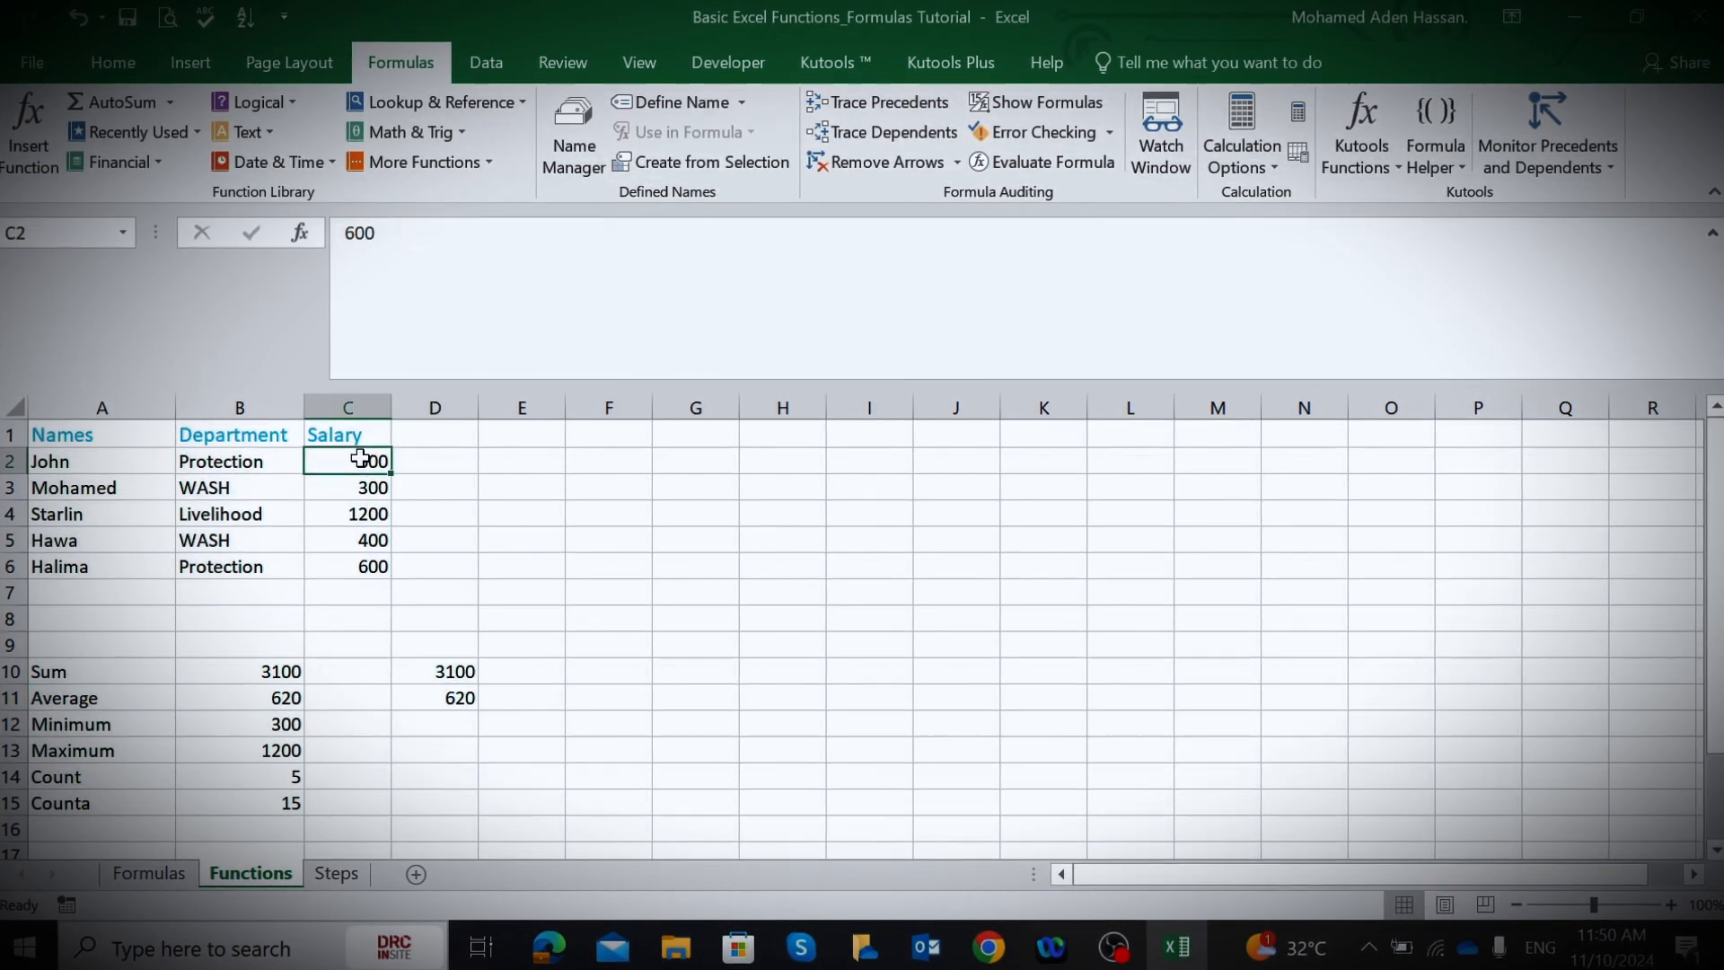
{"action": "left_click_drag", "start_coordinate": [360, 458], "coordinate": [367, 564]}
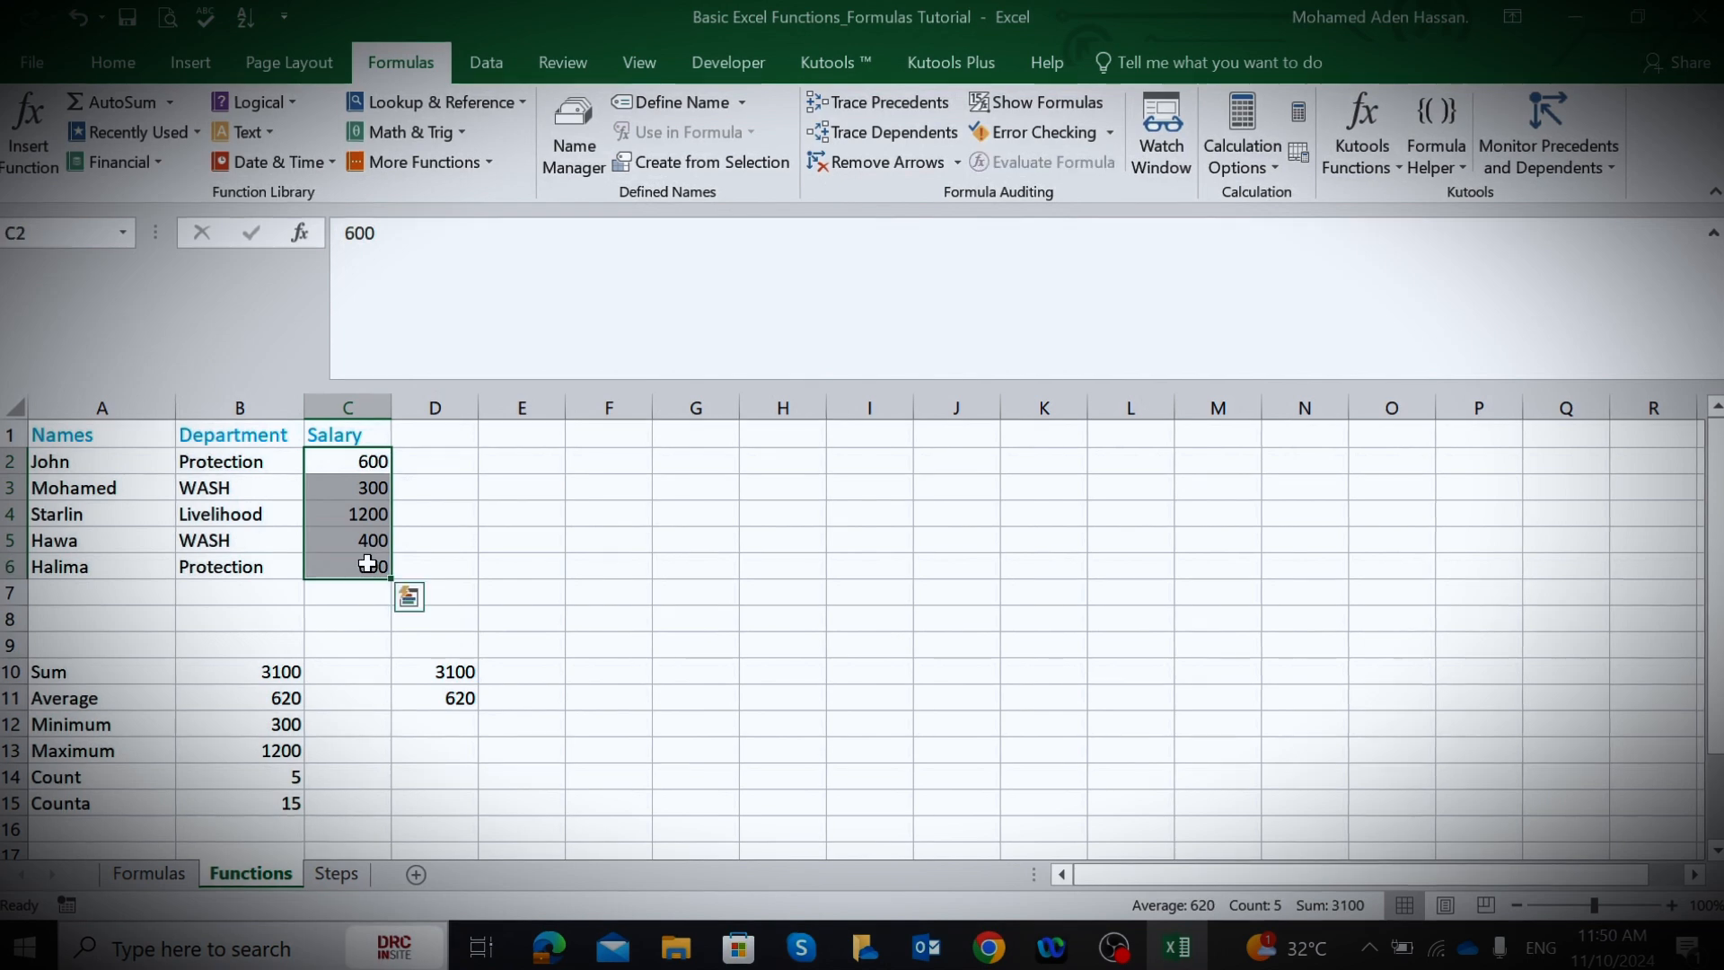
{"action": "left_click", "coordinate": [113, 62]}
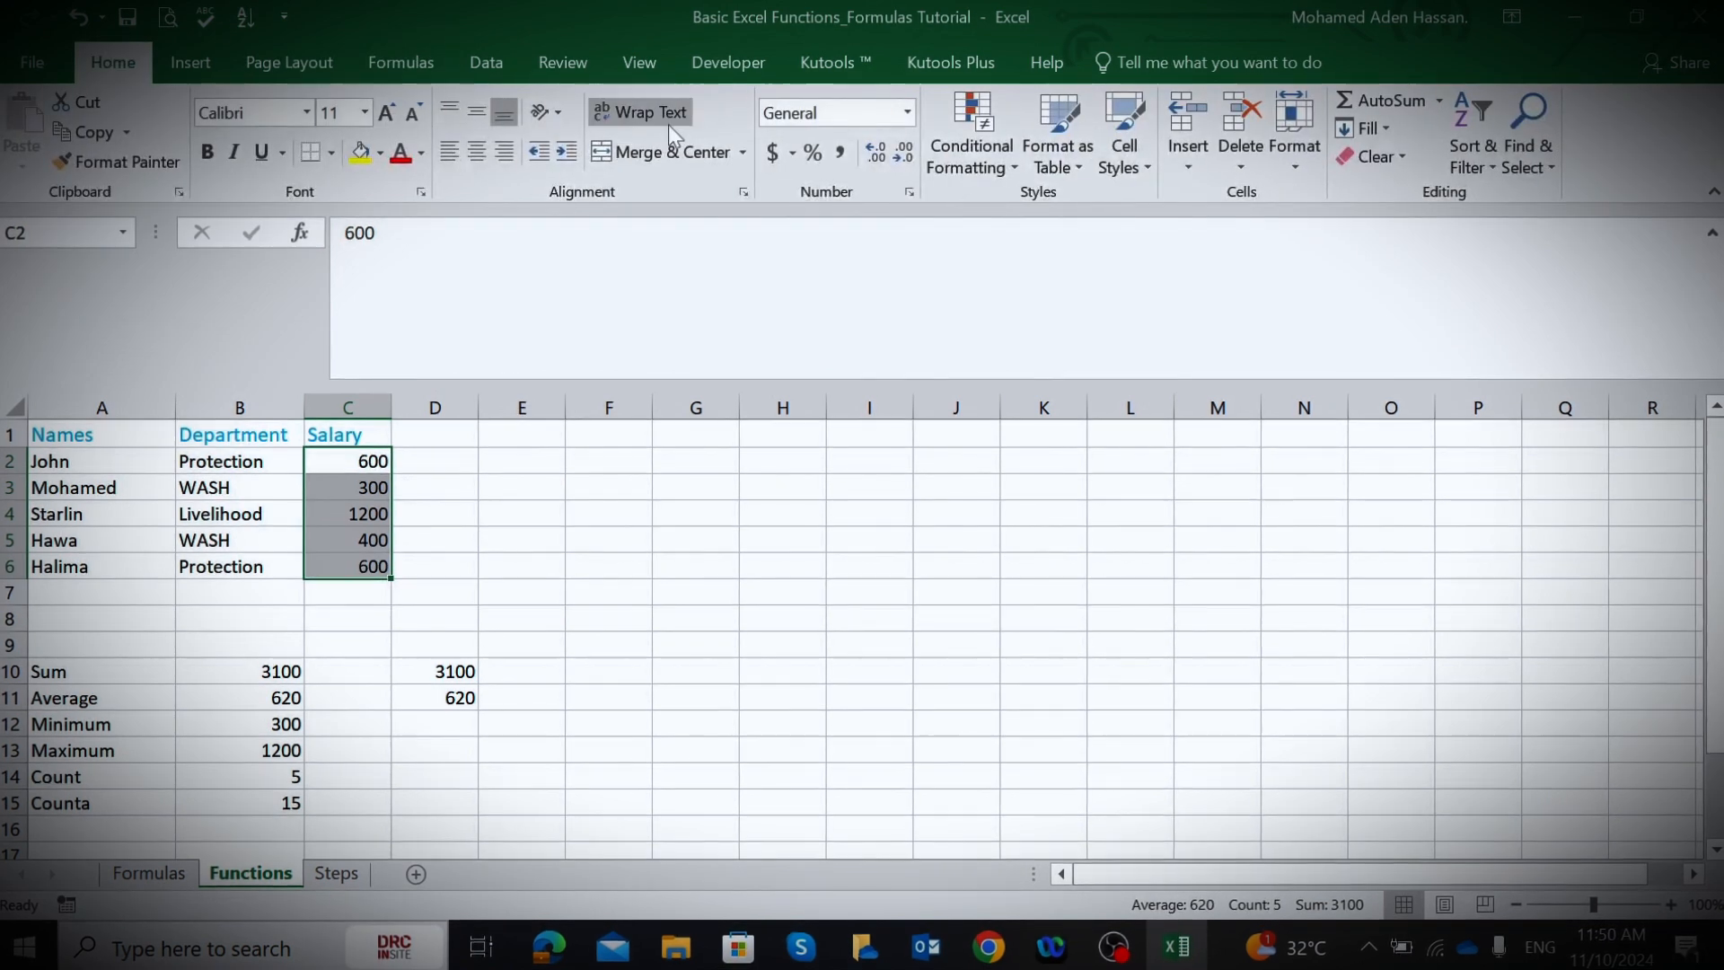
{"action": "left_click", "coordinate": [1439, 102]}
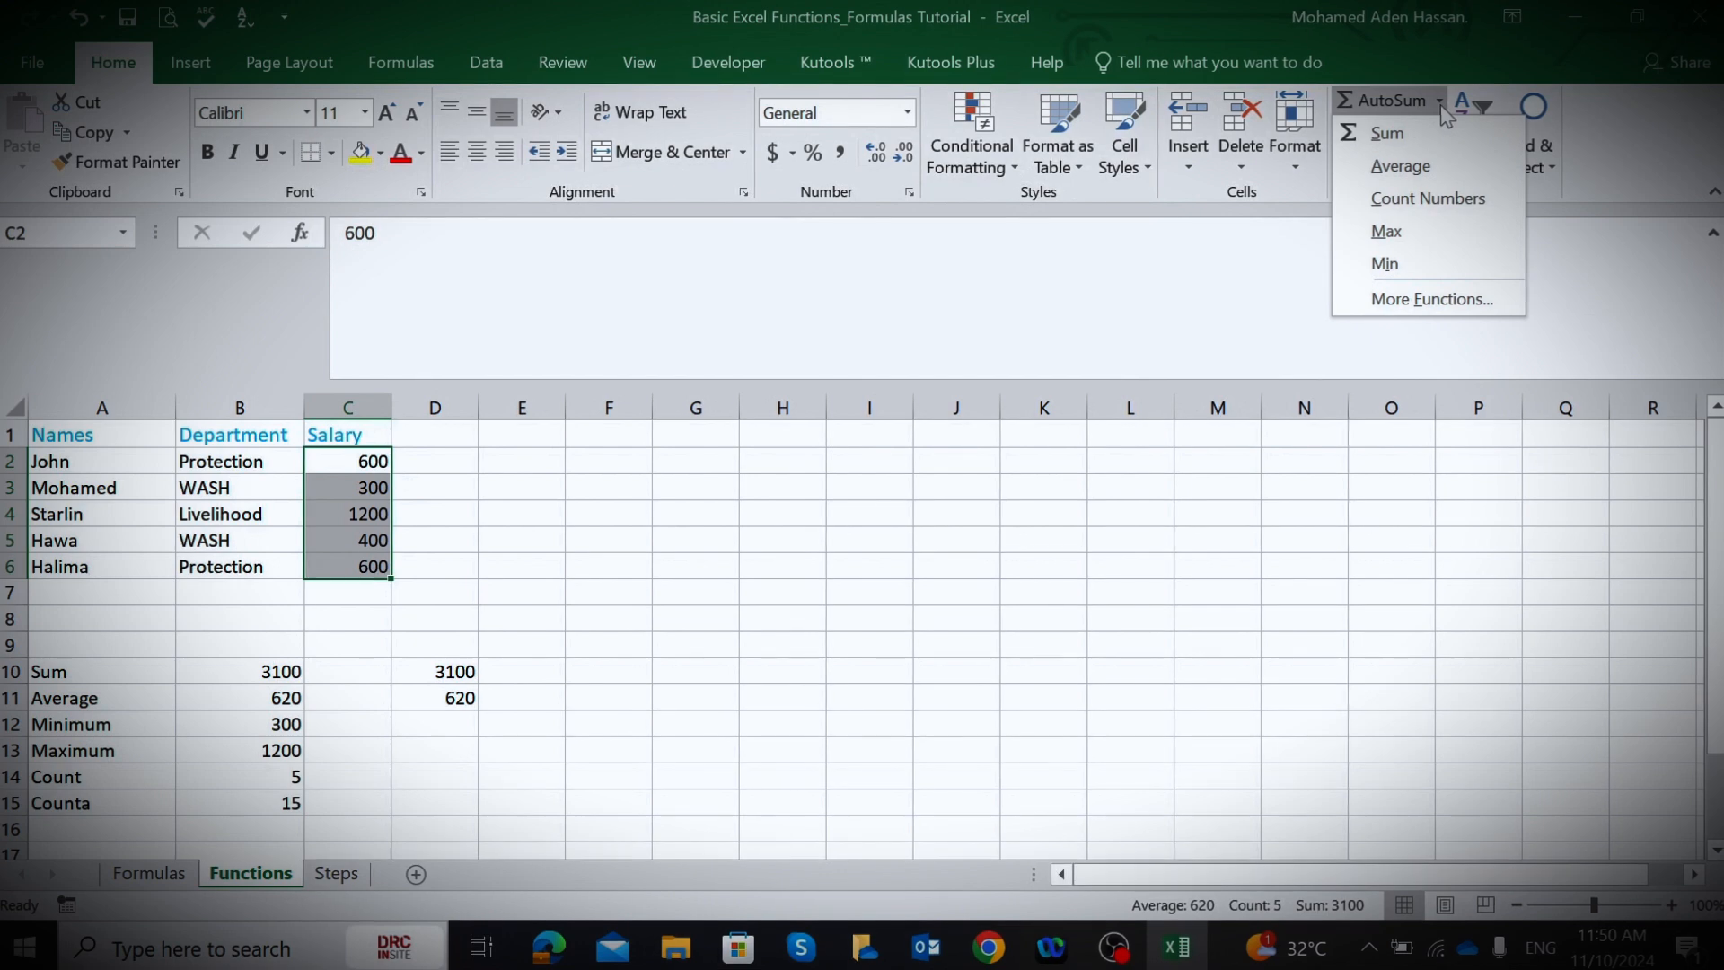
{"action": "left_click", "coordinate": [1386, 135]}
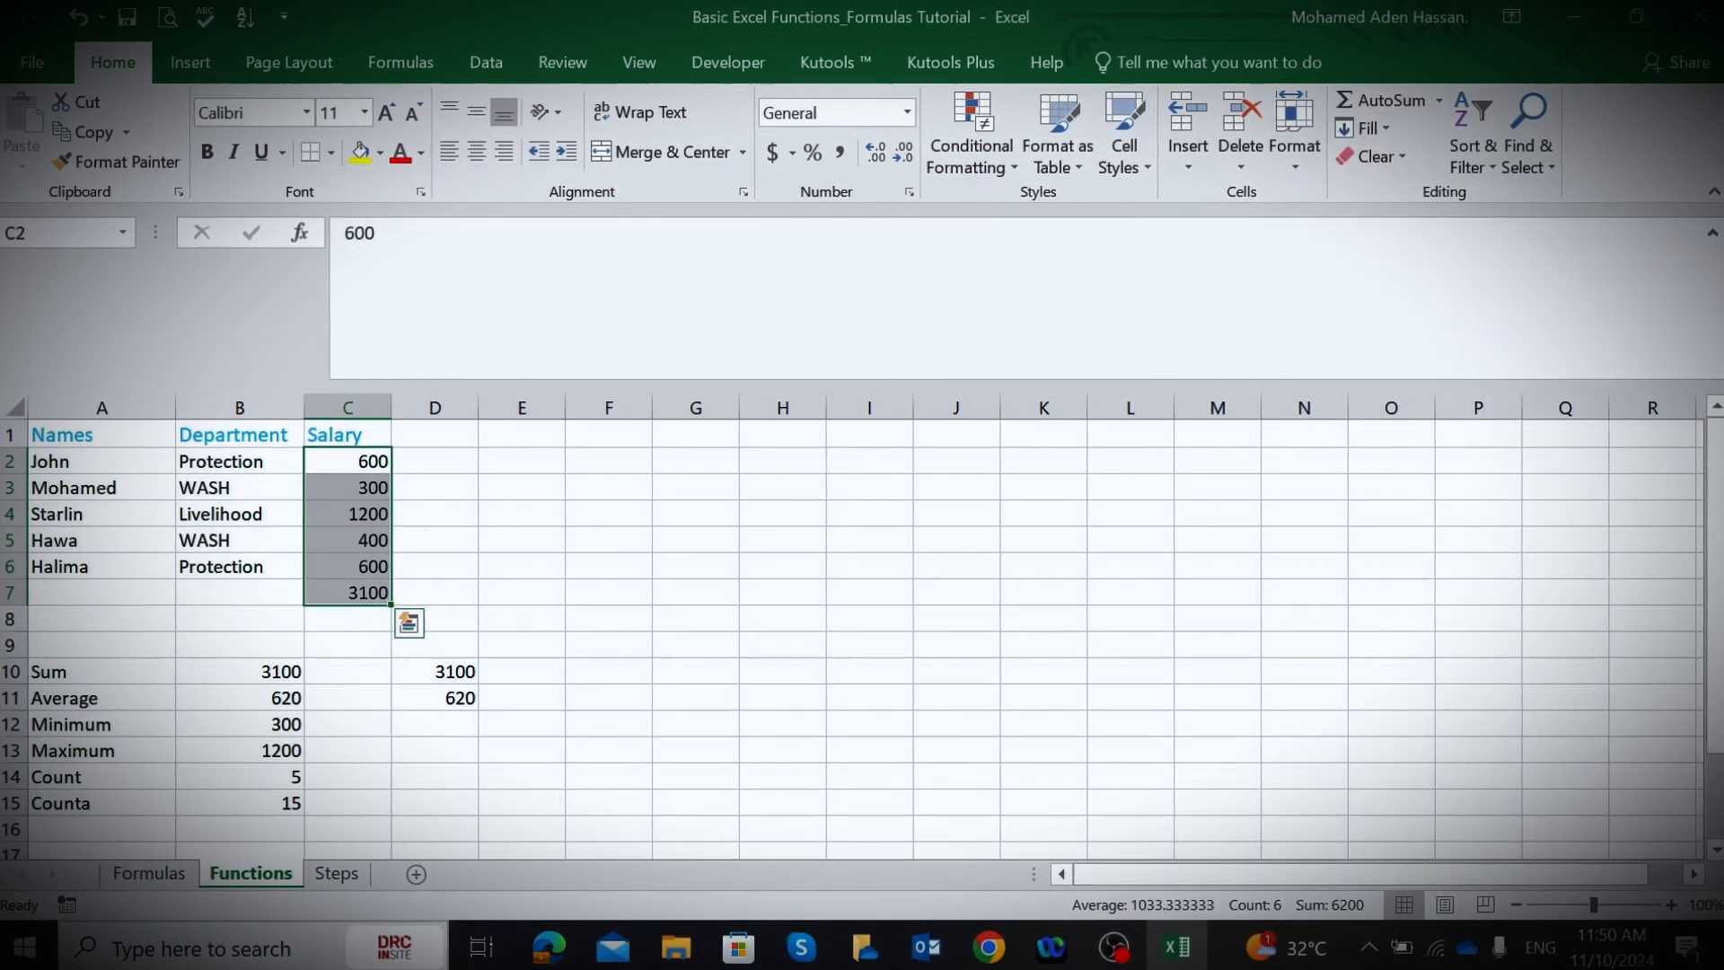
{"action": "left_click", "coordinate": [371, 592]}
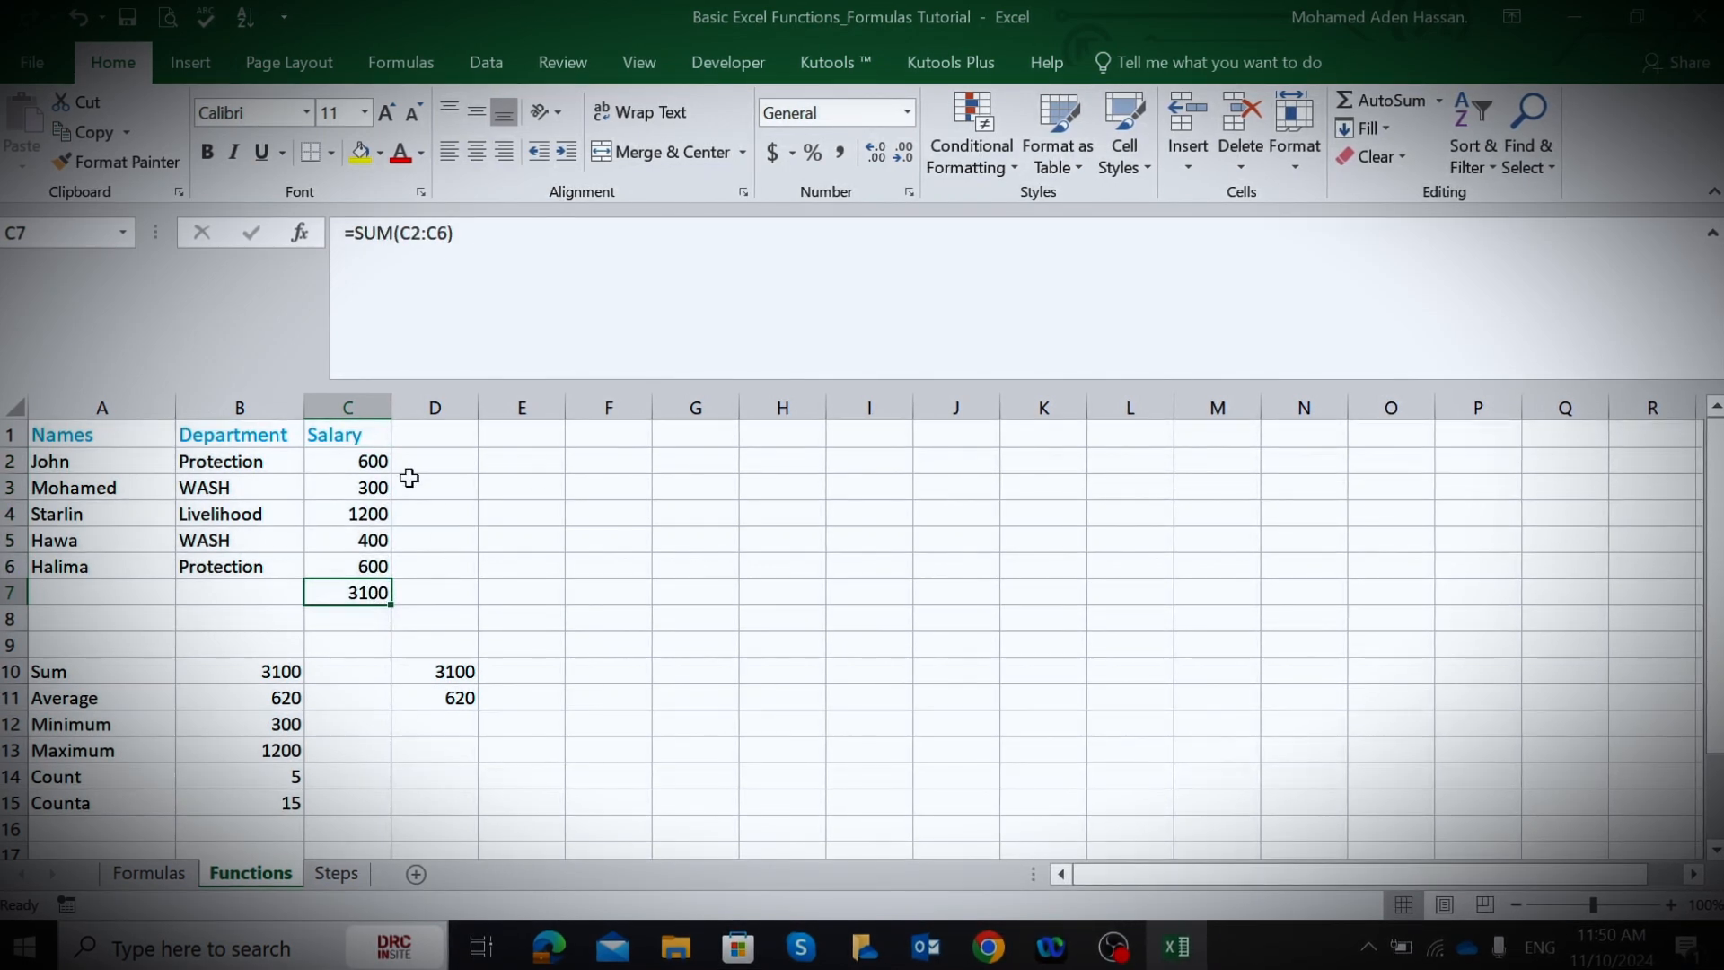
- Average the salaries C2:C6 with AutoSum's Average option, placing the result in cell C8
{"action": "left_click", "coordinate": [371, 462]}
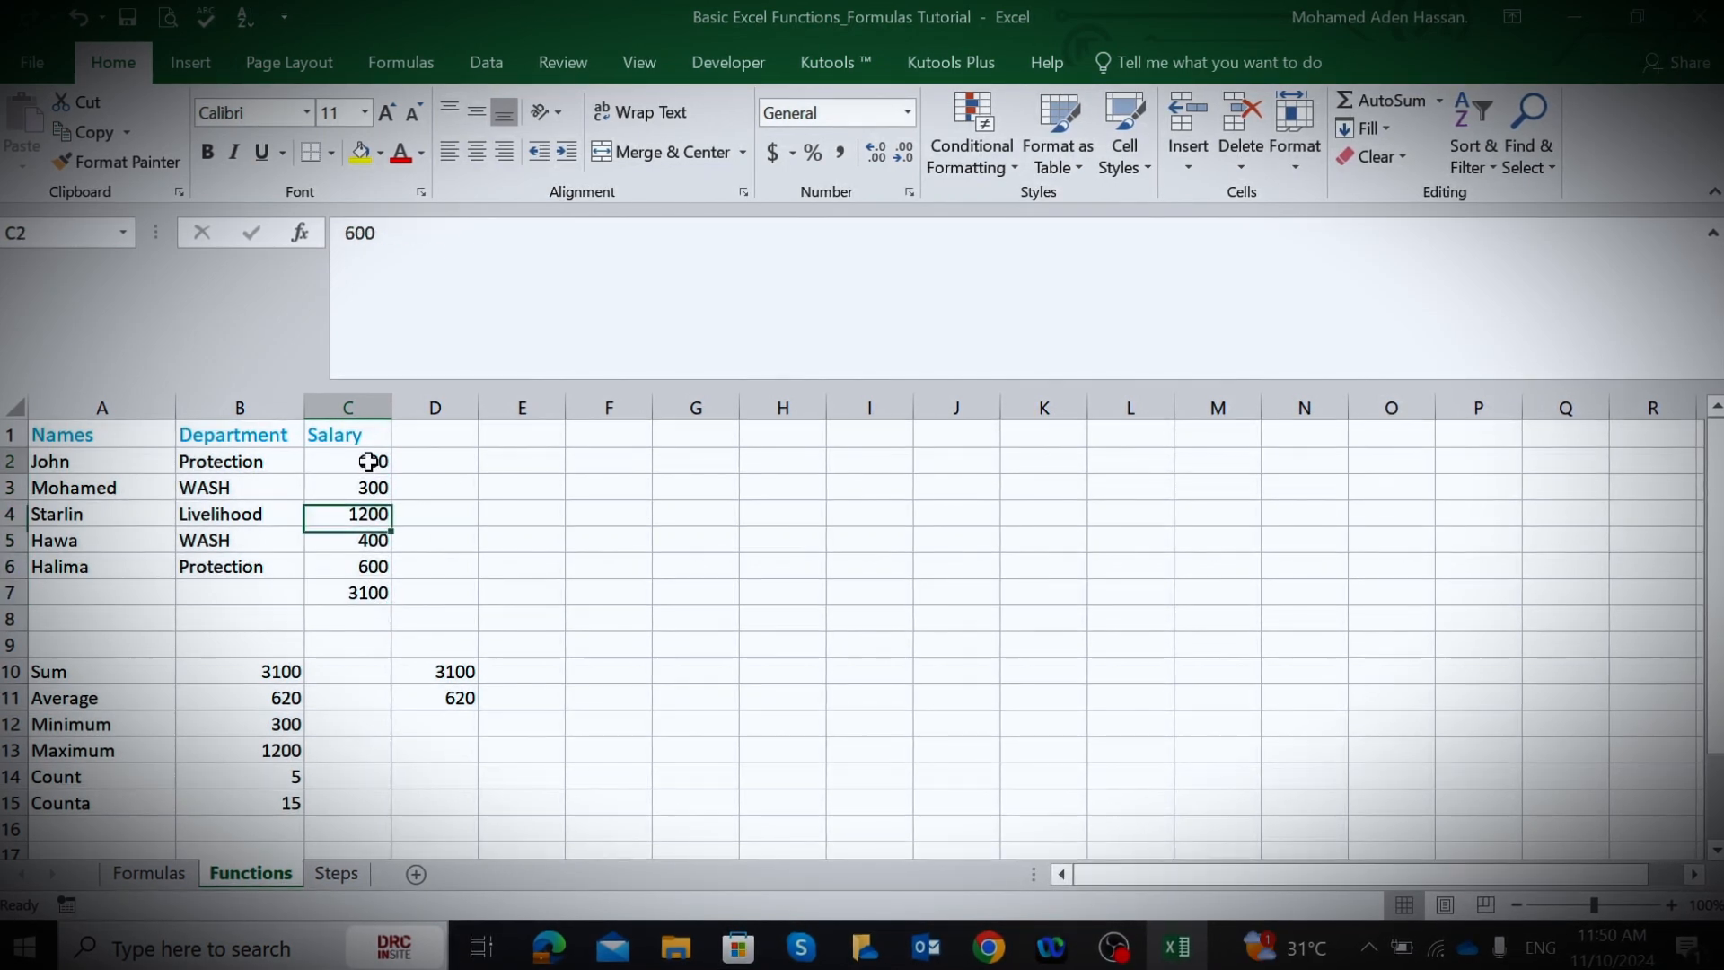
{"action": "left_click", "coordinate": [360, 613]}
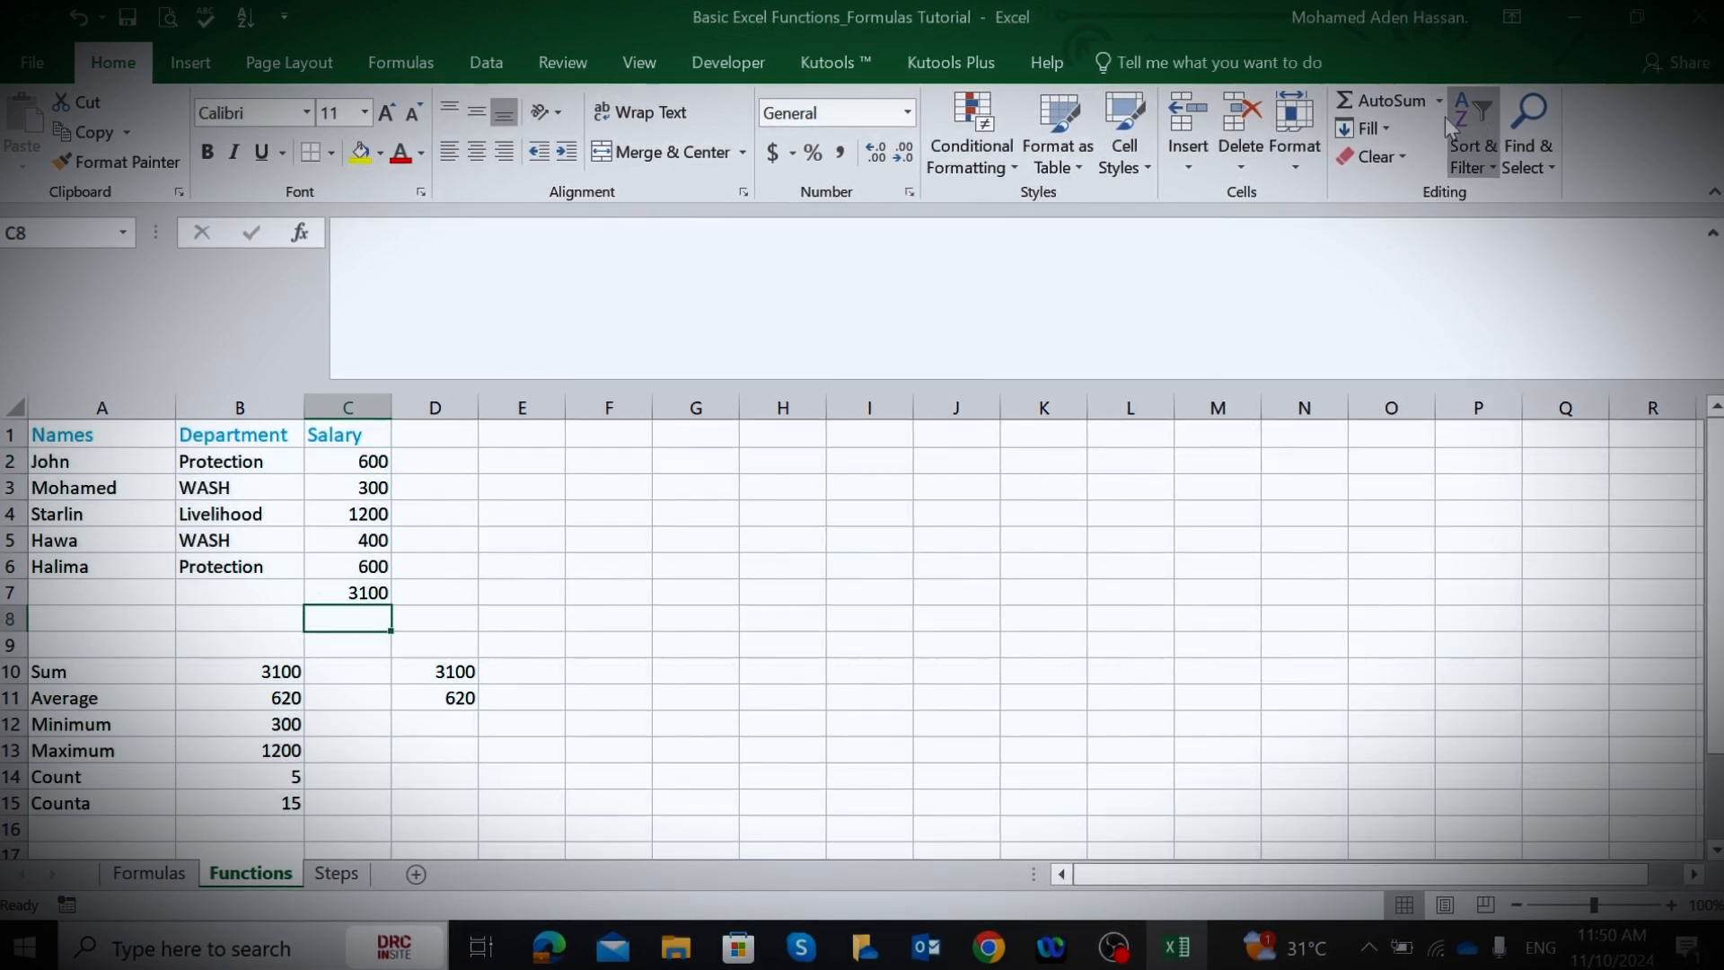
{"action": "left_click_drag", "start_coordinate": [368, 462], "coordinate": [371, 565]}
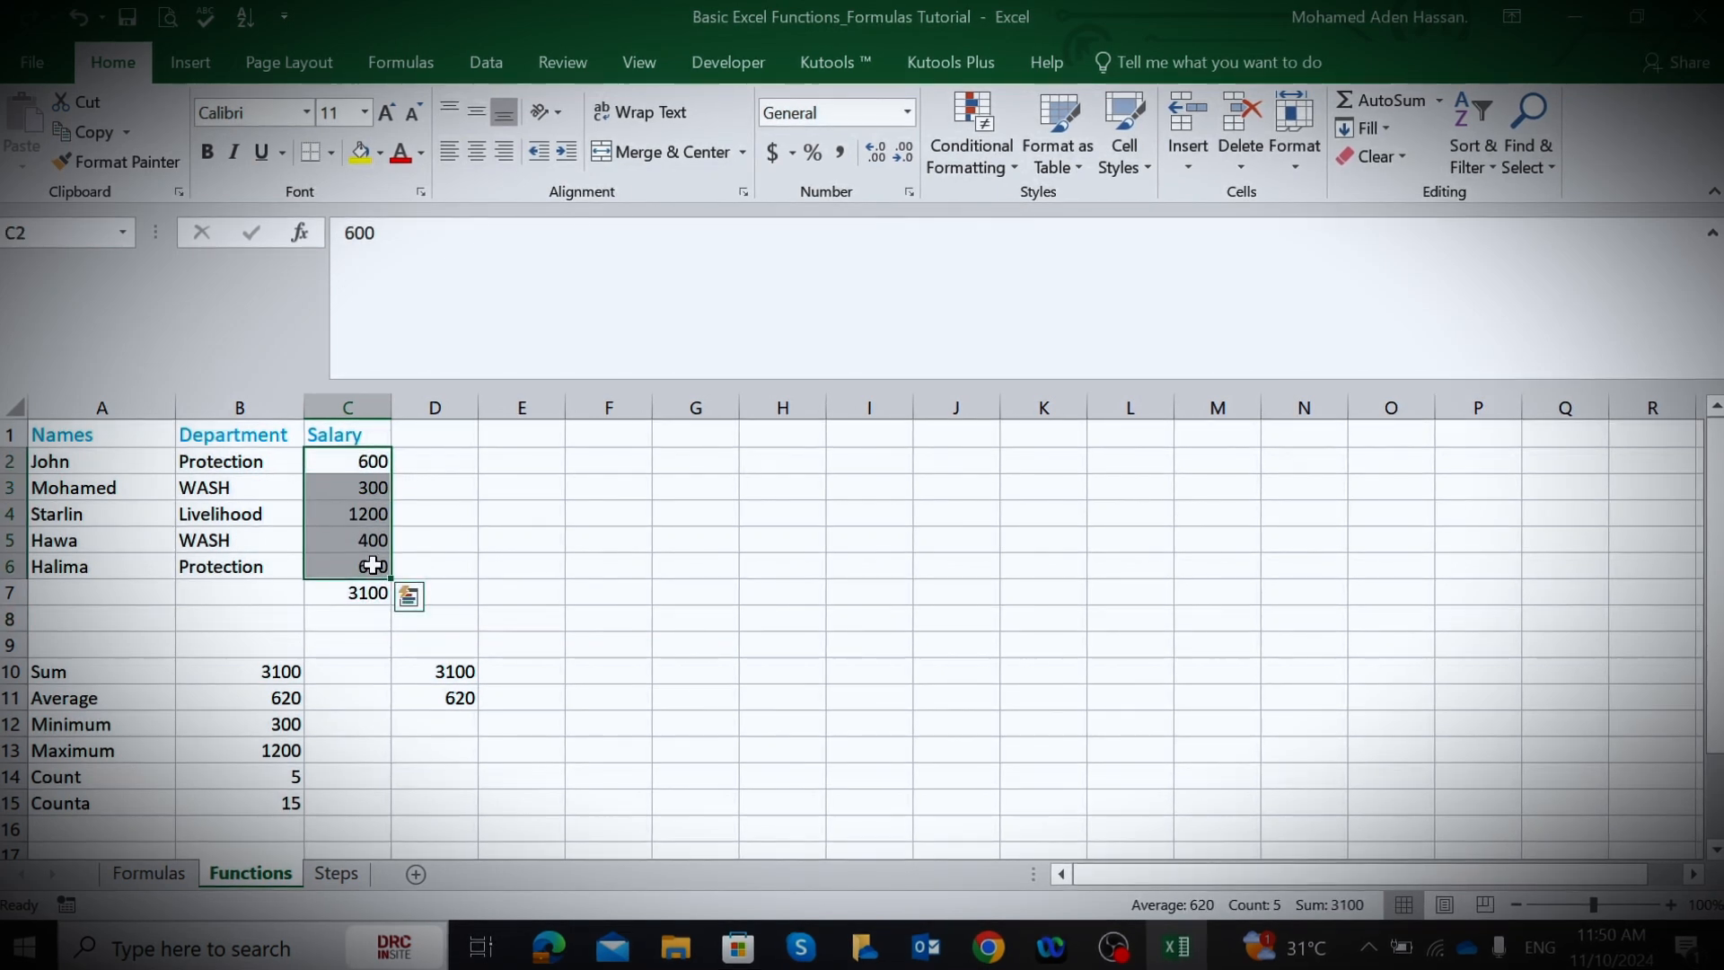
{"action": "left_click", "coordinate": [1440, 100]}
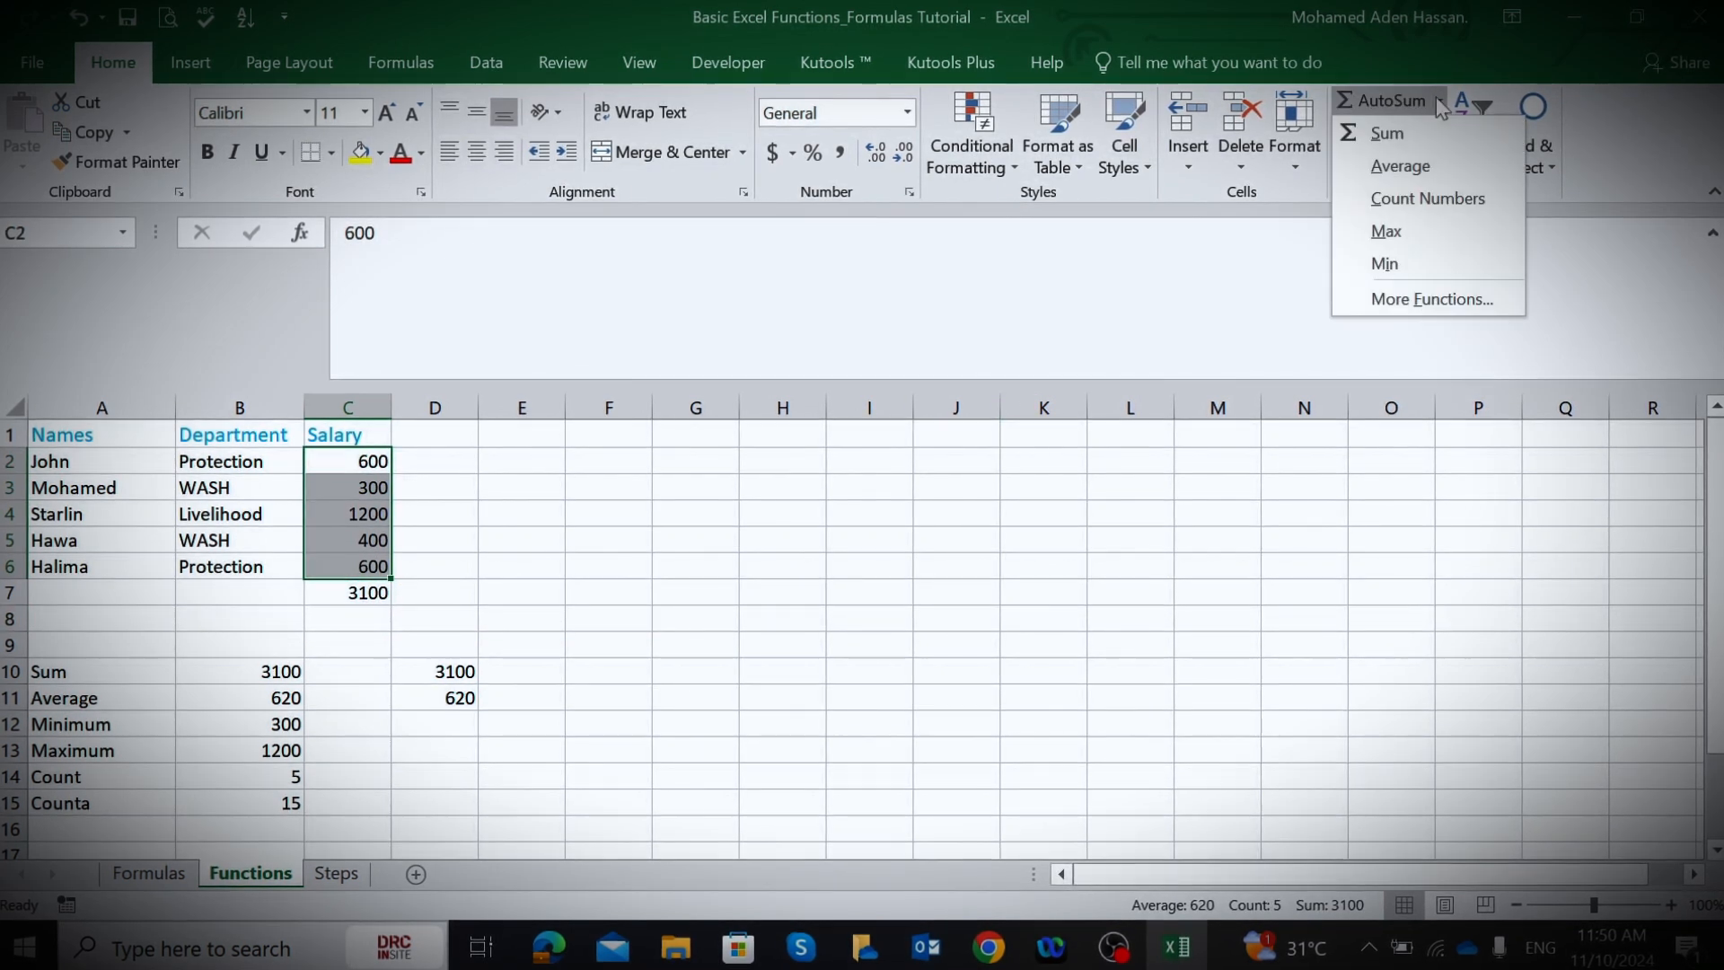
{"action": "left_click", "coordinate": [1396, 166]}
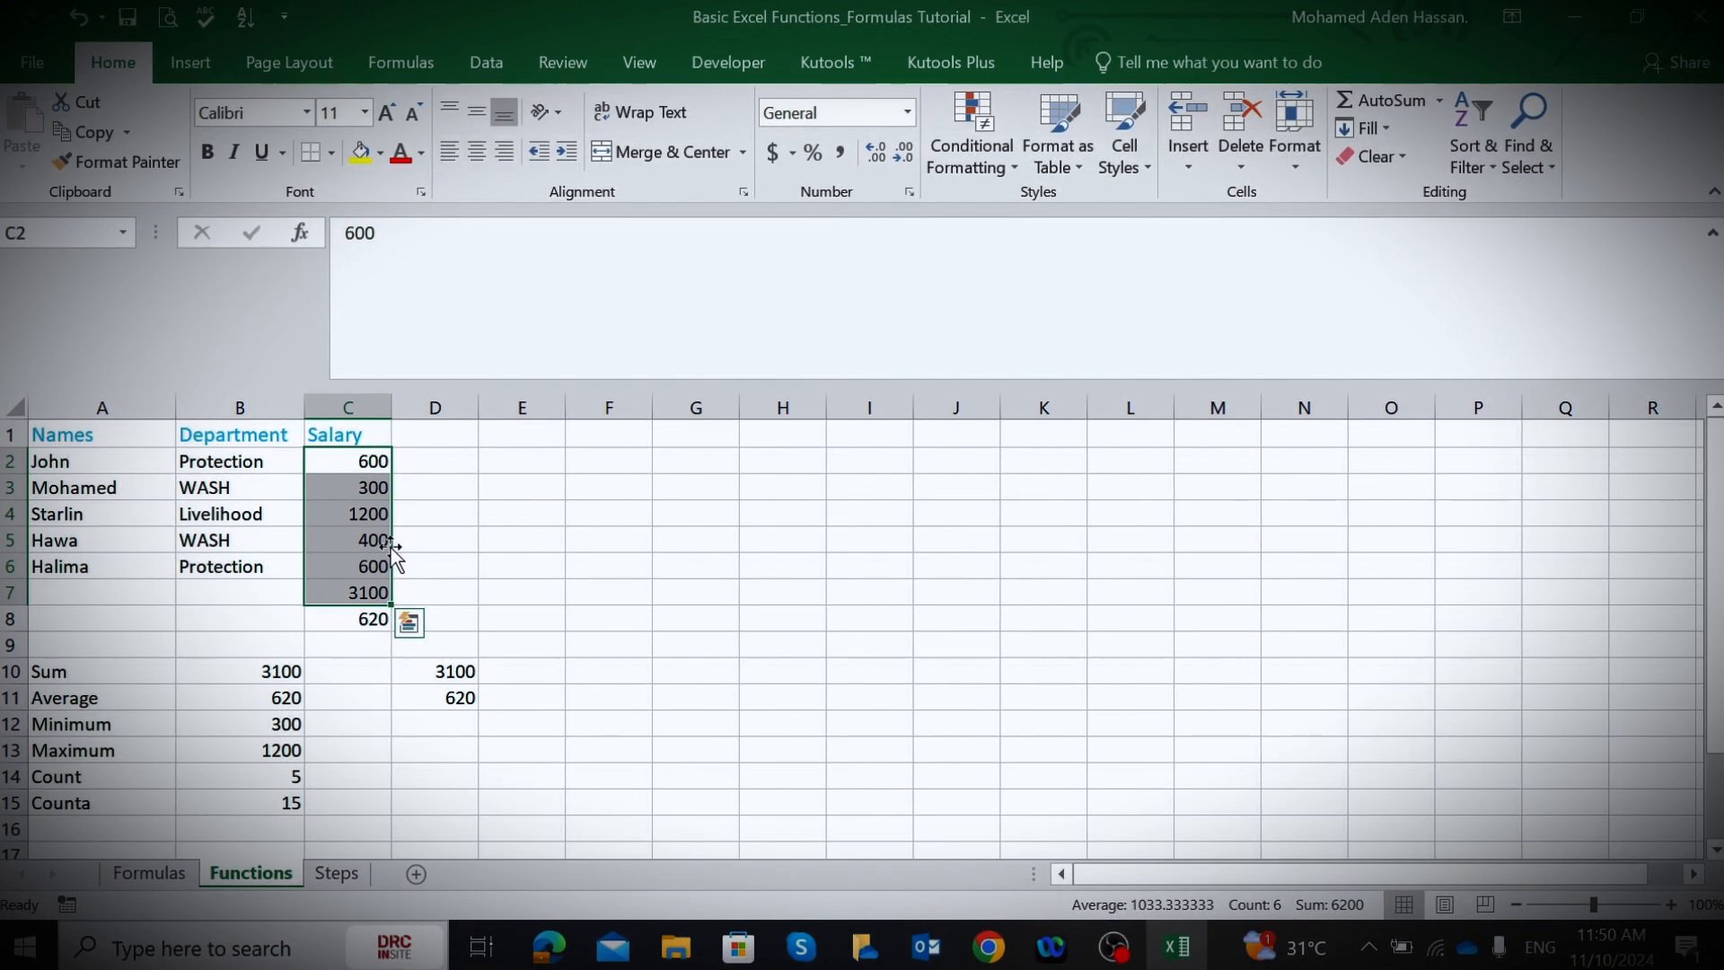
- Delete the AutoSum results in cells C7 and C8 below the salary column
{"action": "left_click", "coordinate": [362, 589]}
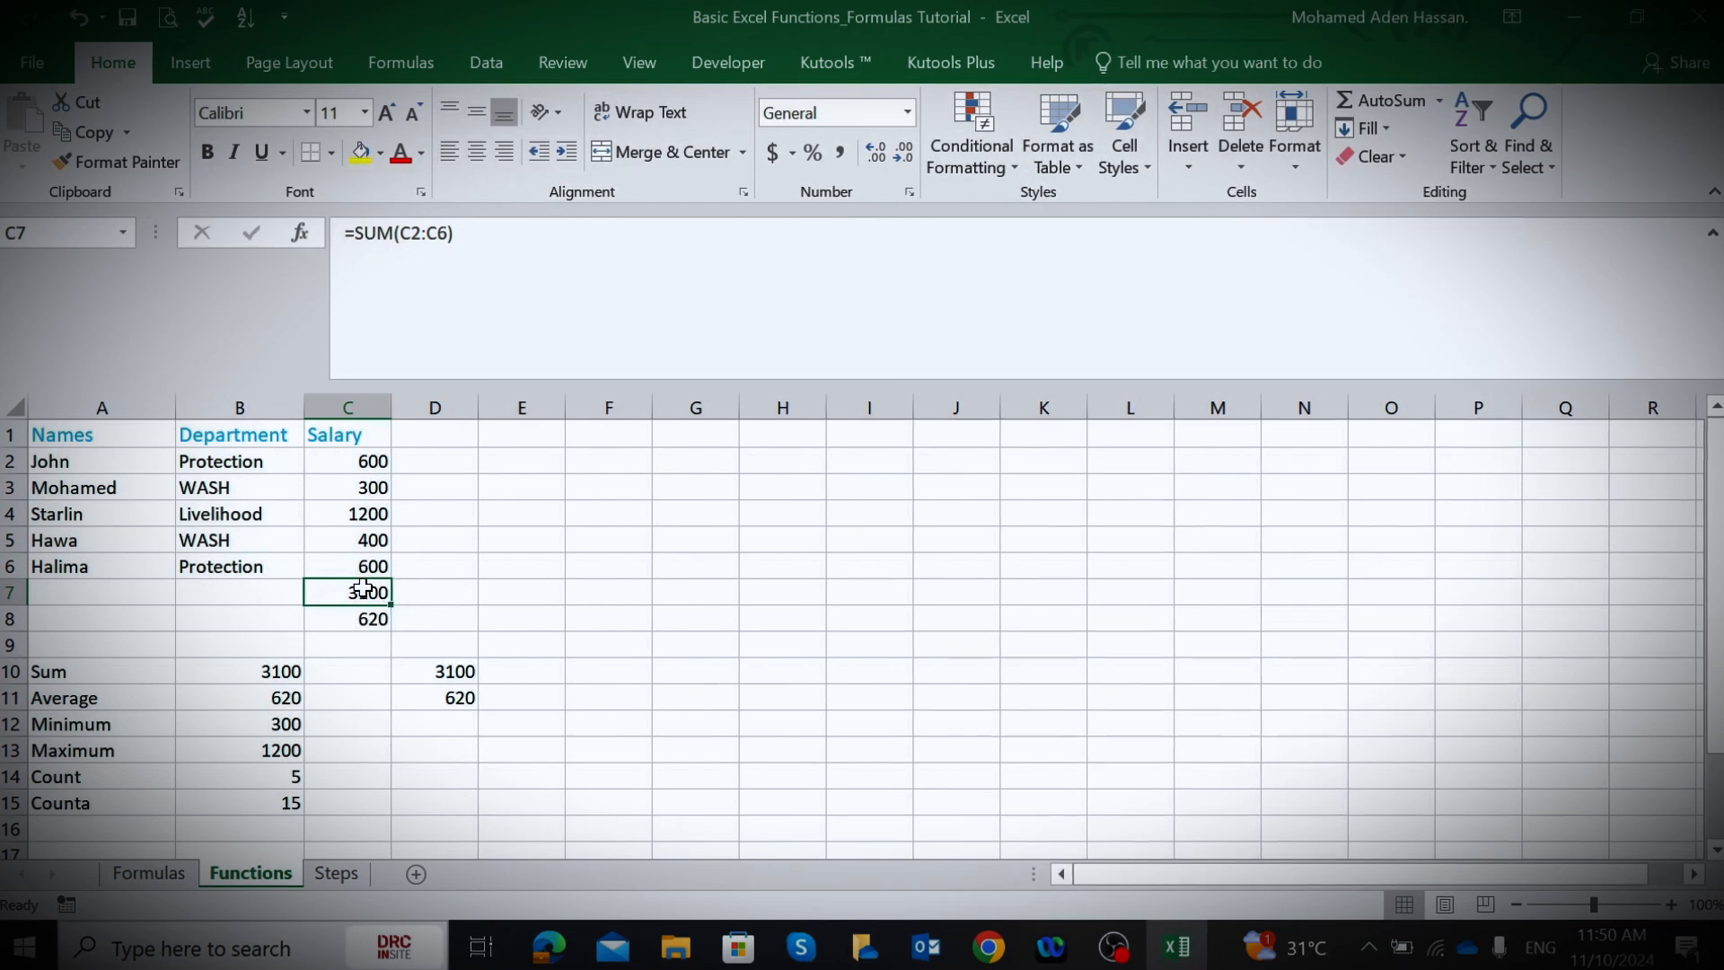
{"action": "left_click_drag", "start_coordinate": [362, 589], "coordinate": [363, 618]}
{"action": "key", "text": "Delete"}
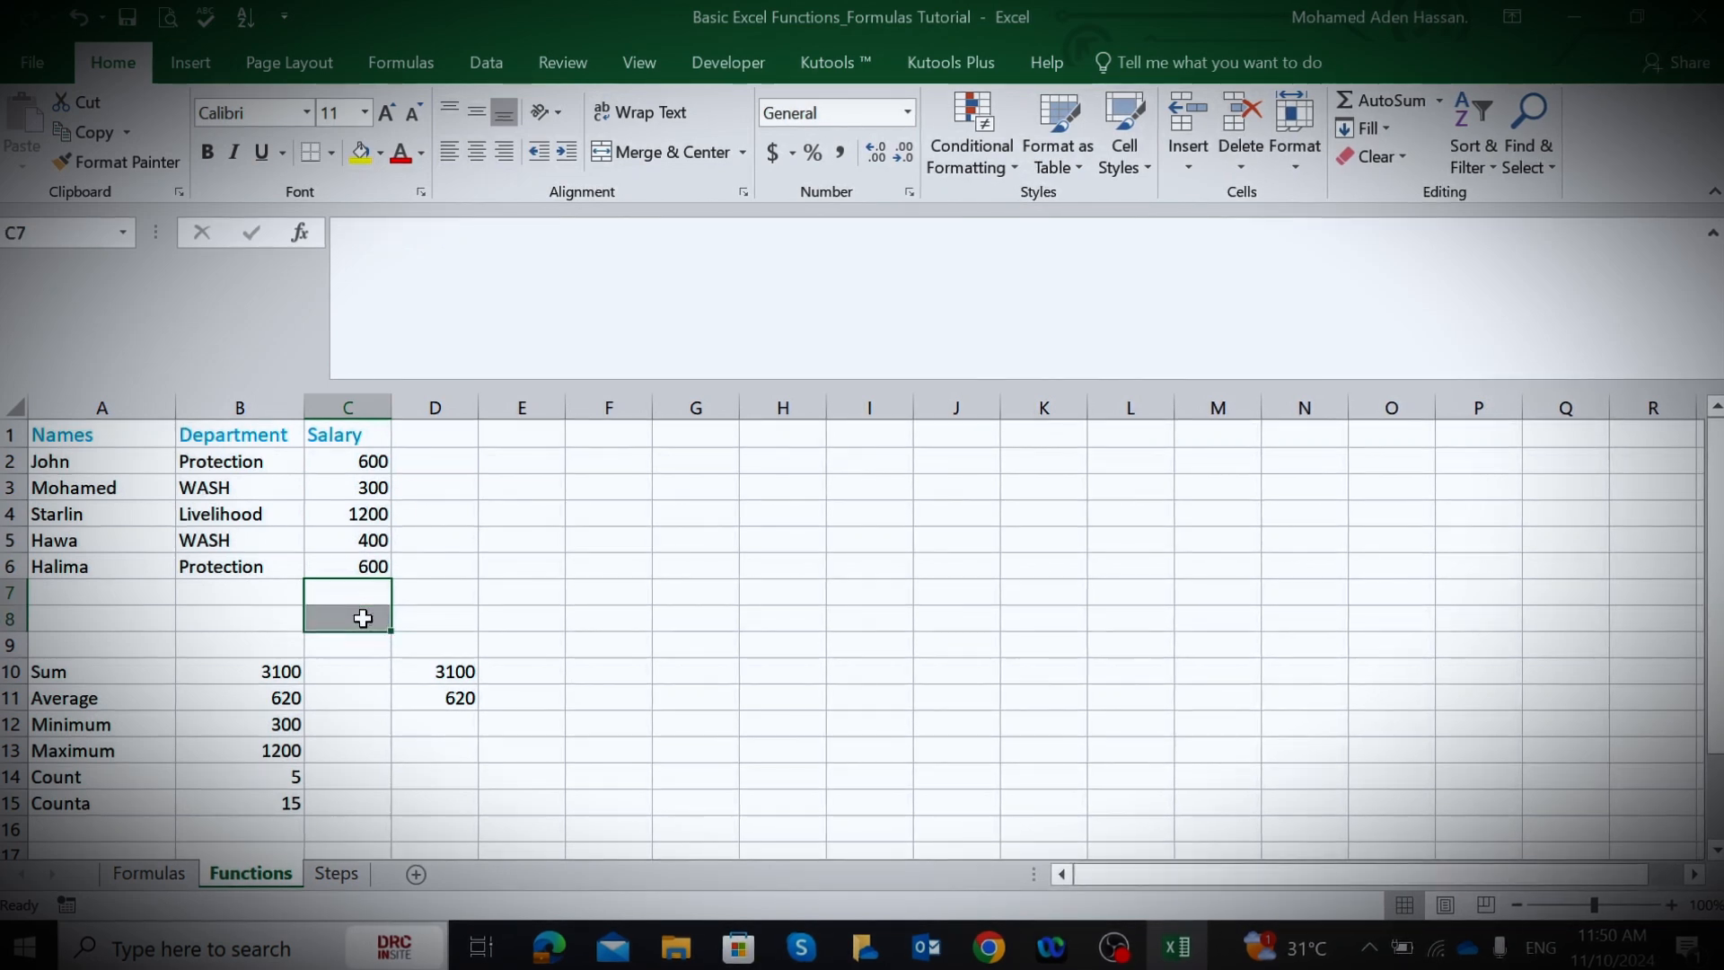
- Convert the range A1:C6 into a table with headers and add a total row to it
{"action": "left_click", "coordinate": [66, 437]}
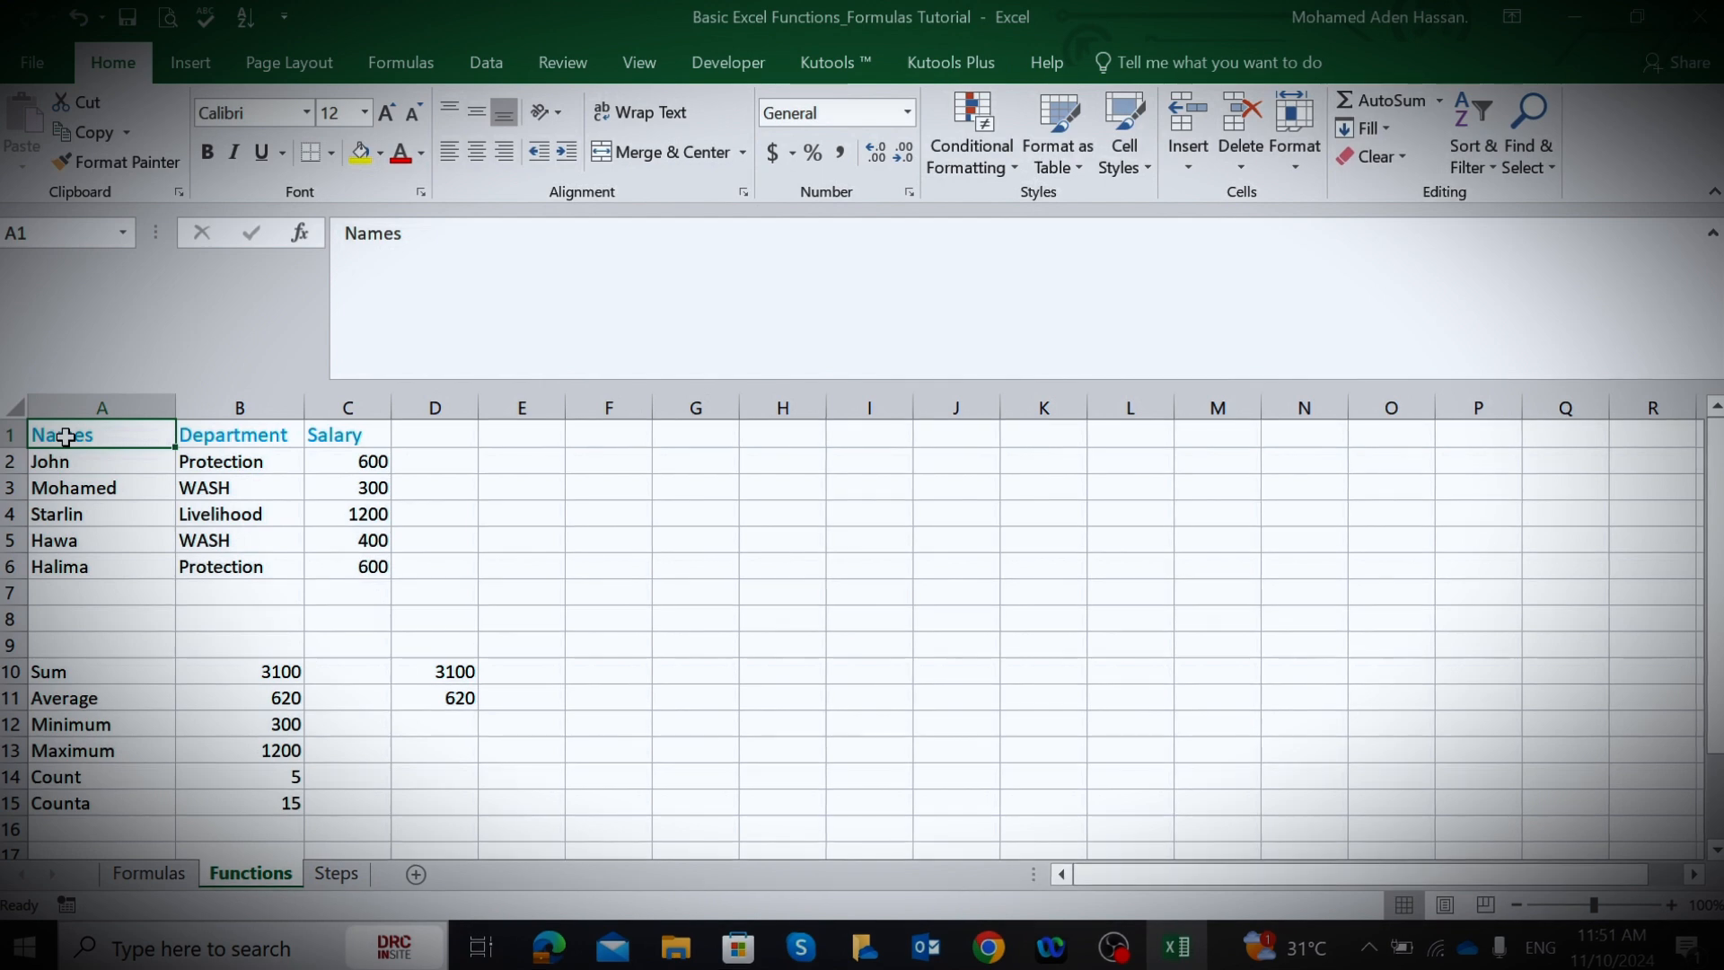
{"action": "left_click_drag", "start_coordinate": [66, 437], "coordinate": [345, 562]}
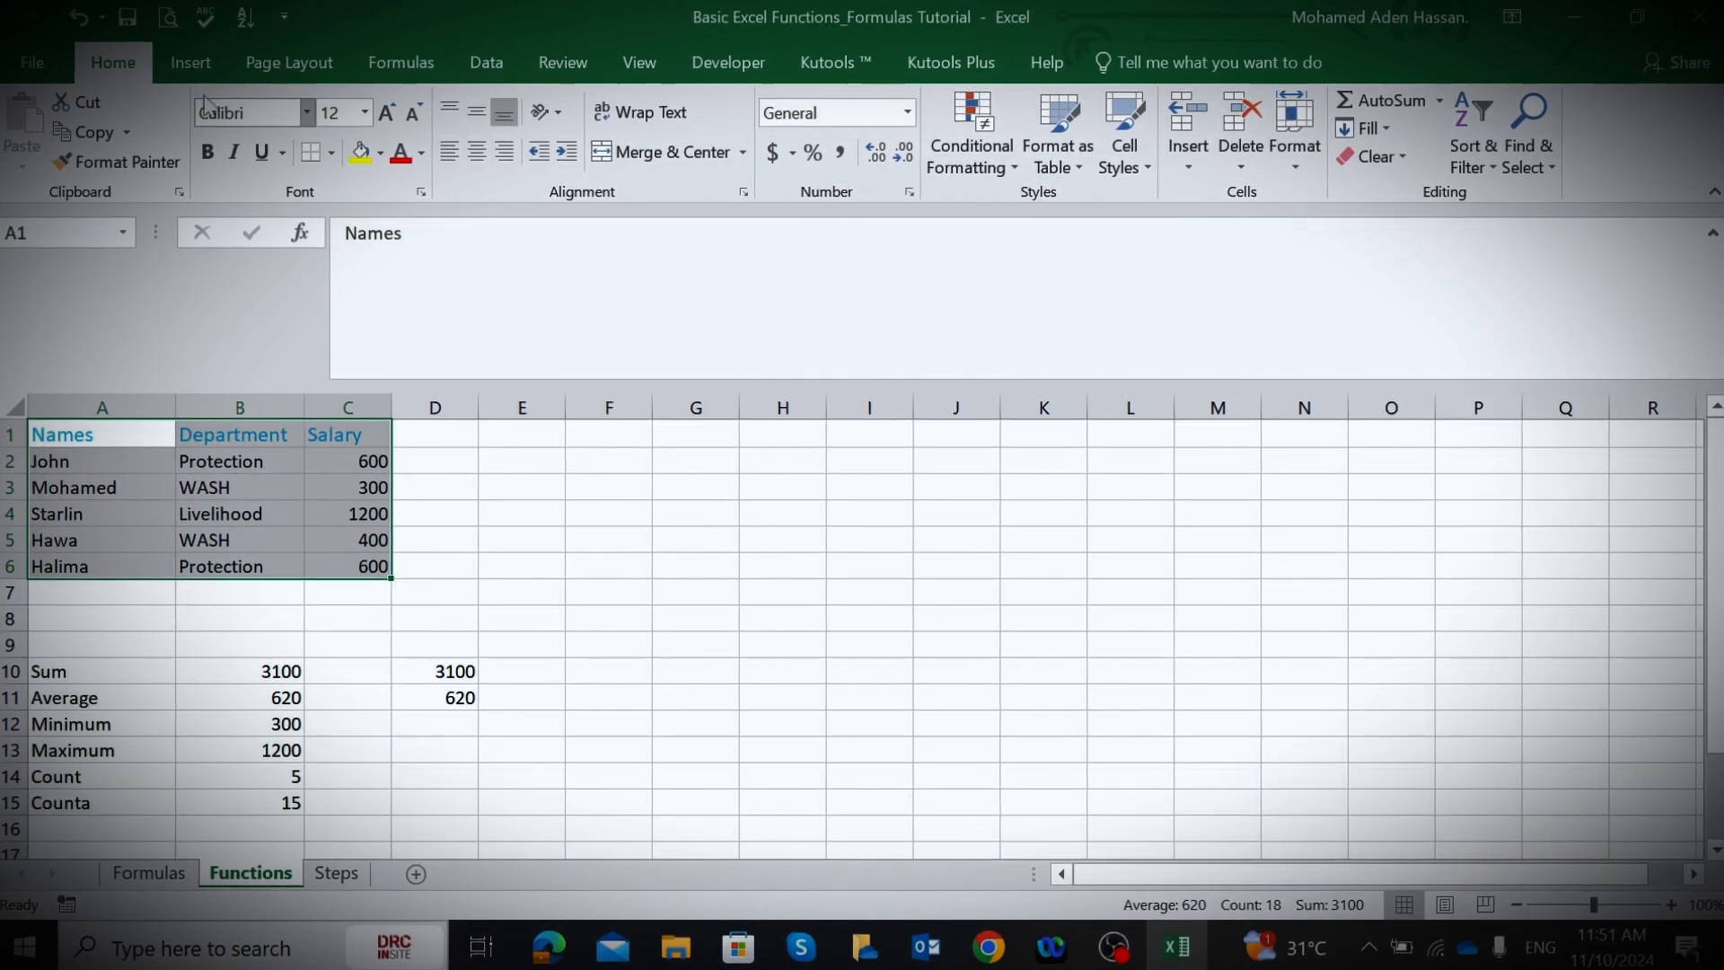
{"action": "left_click", "coordinate": [193, 65]}
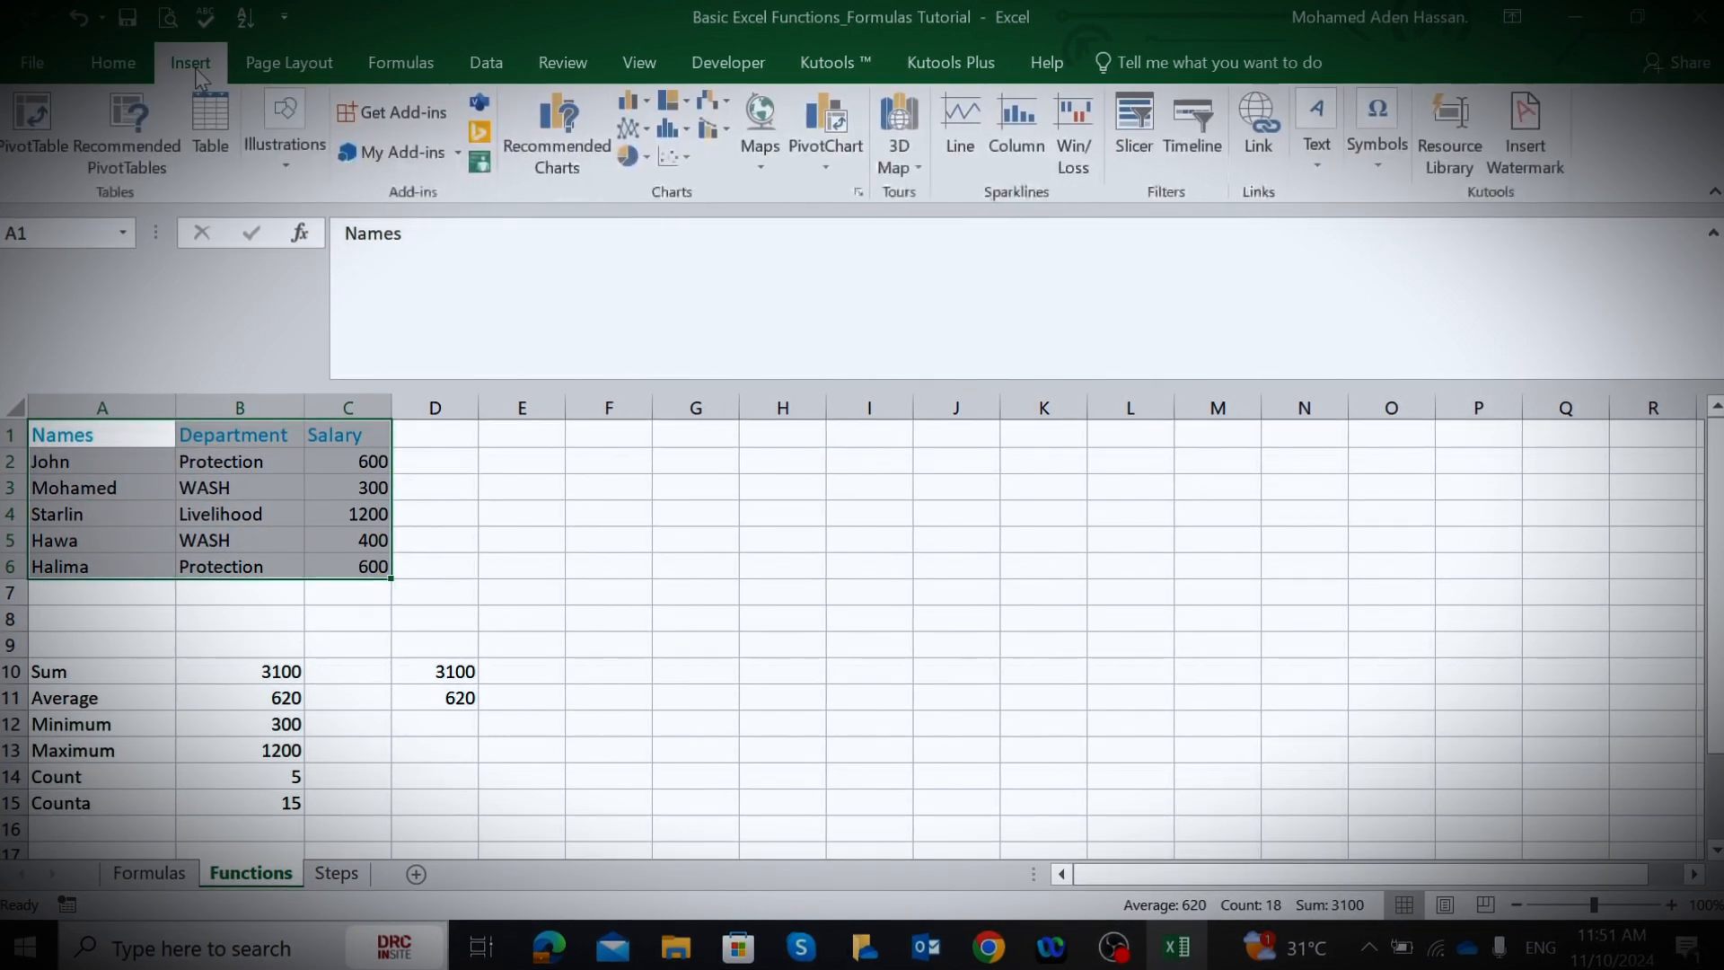
{"action": "left_click", "coordinate": [219, 133]}
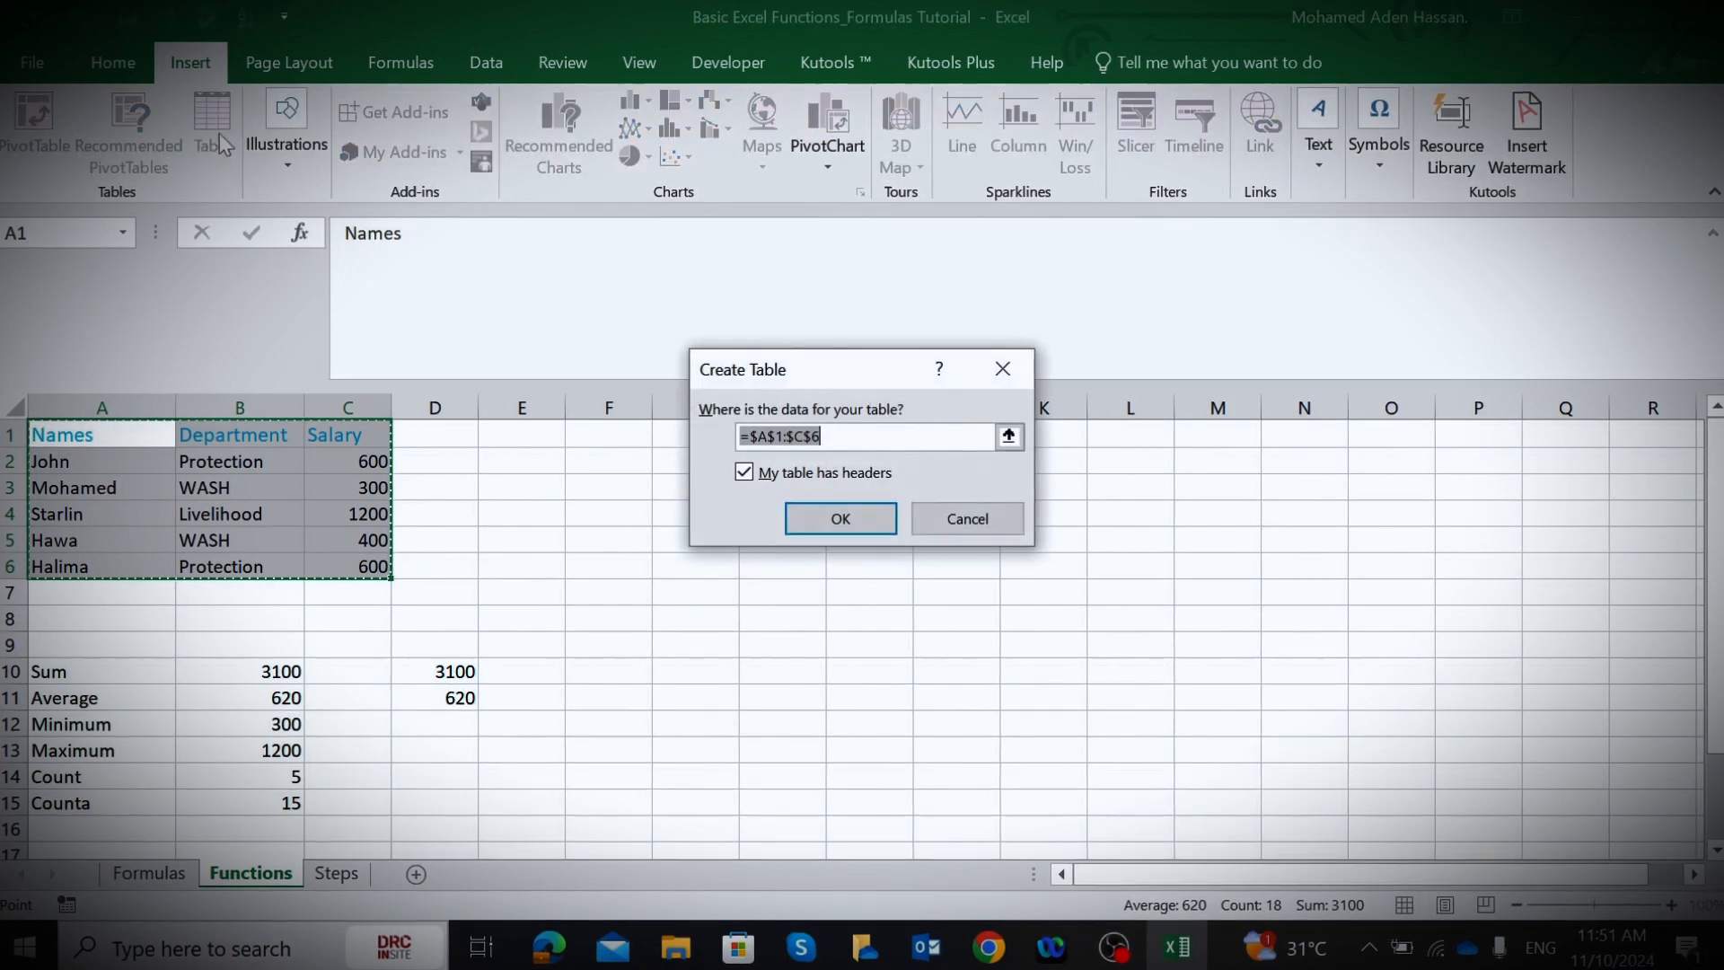
{"action": "left_click", "coordinate": [826, 508]}
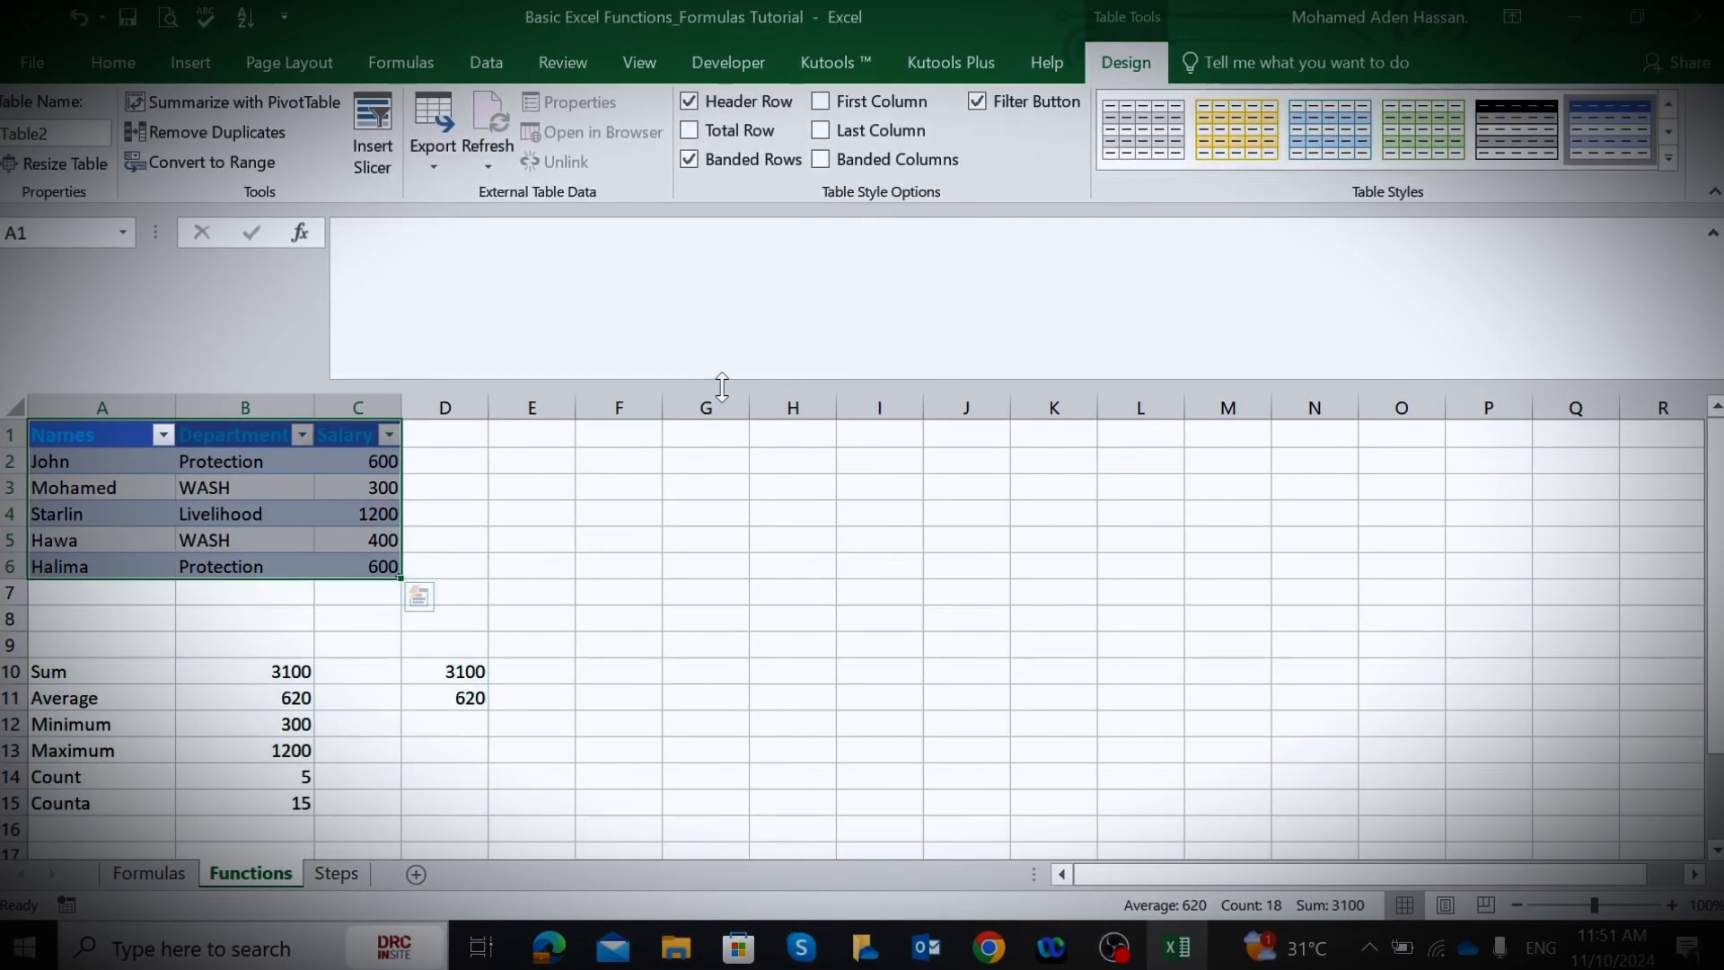
{"action": "left_click", "coordinate": [689, 130]}
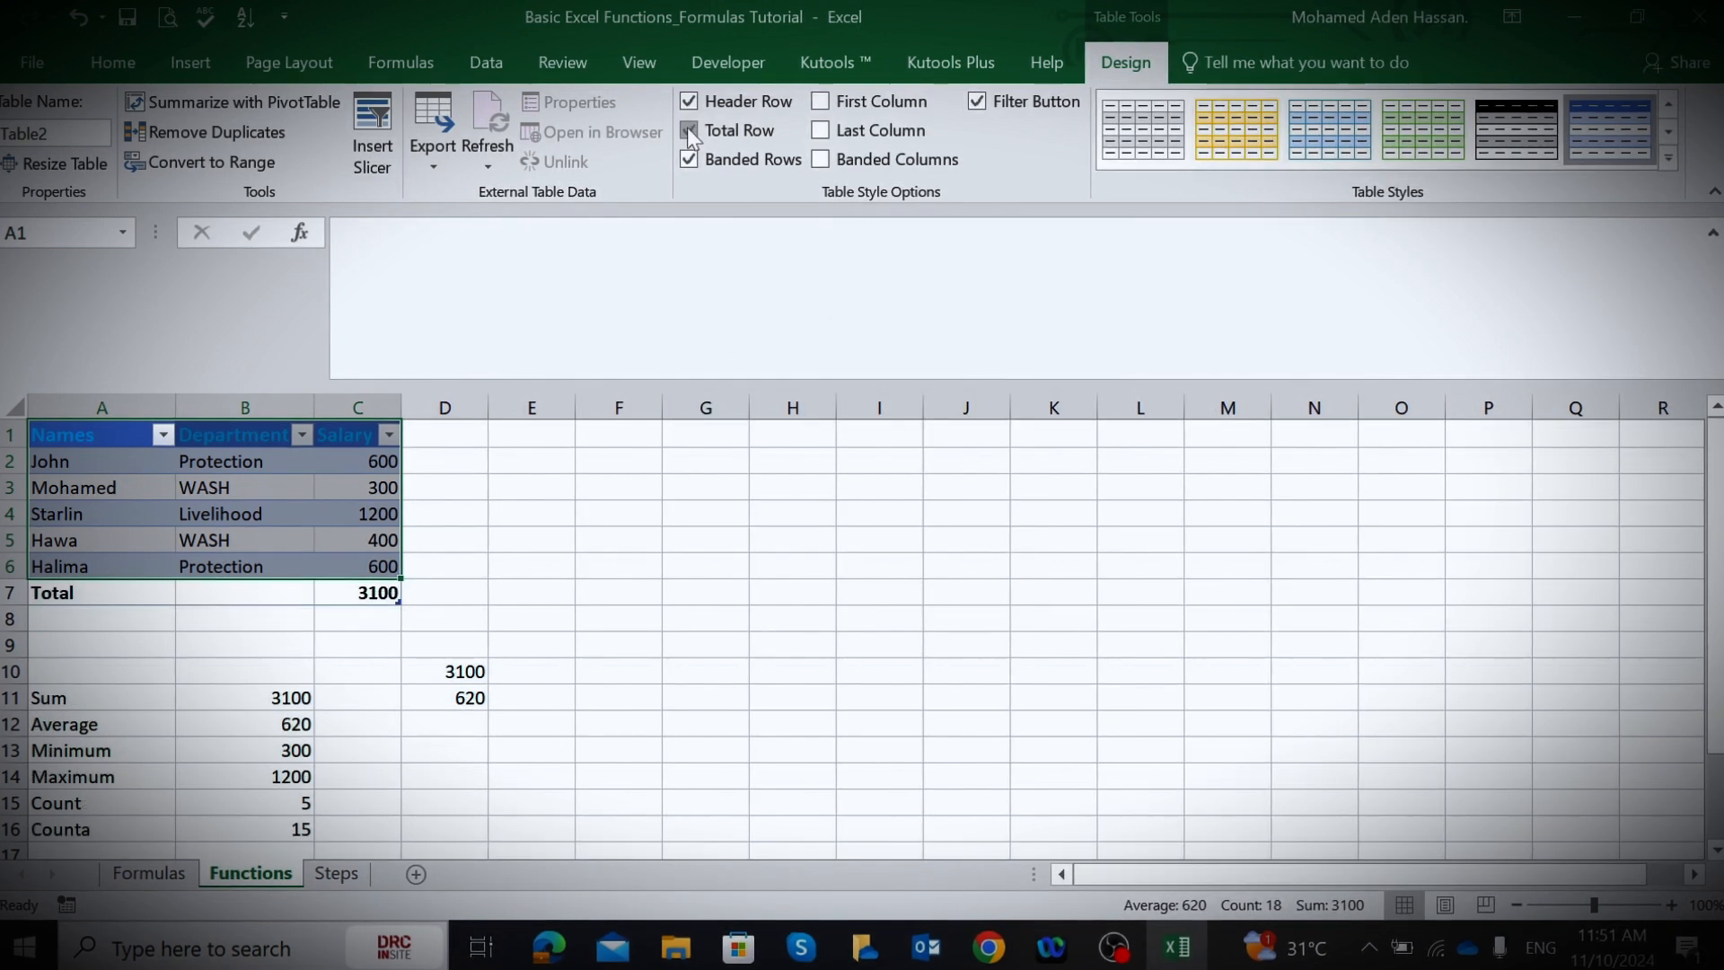
- Switch the Salary total in cell C7 of the table's total row to Average, to Count and finally to Max
{"action": "left_click", "coordinate": [370, 590]}
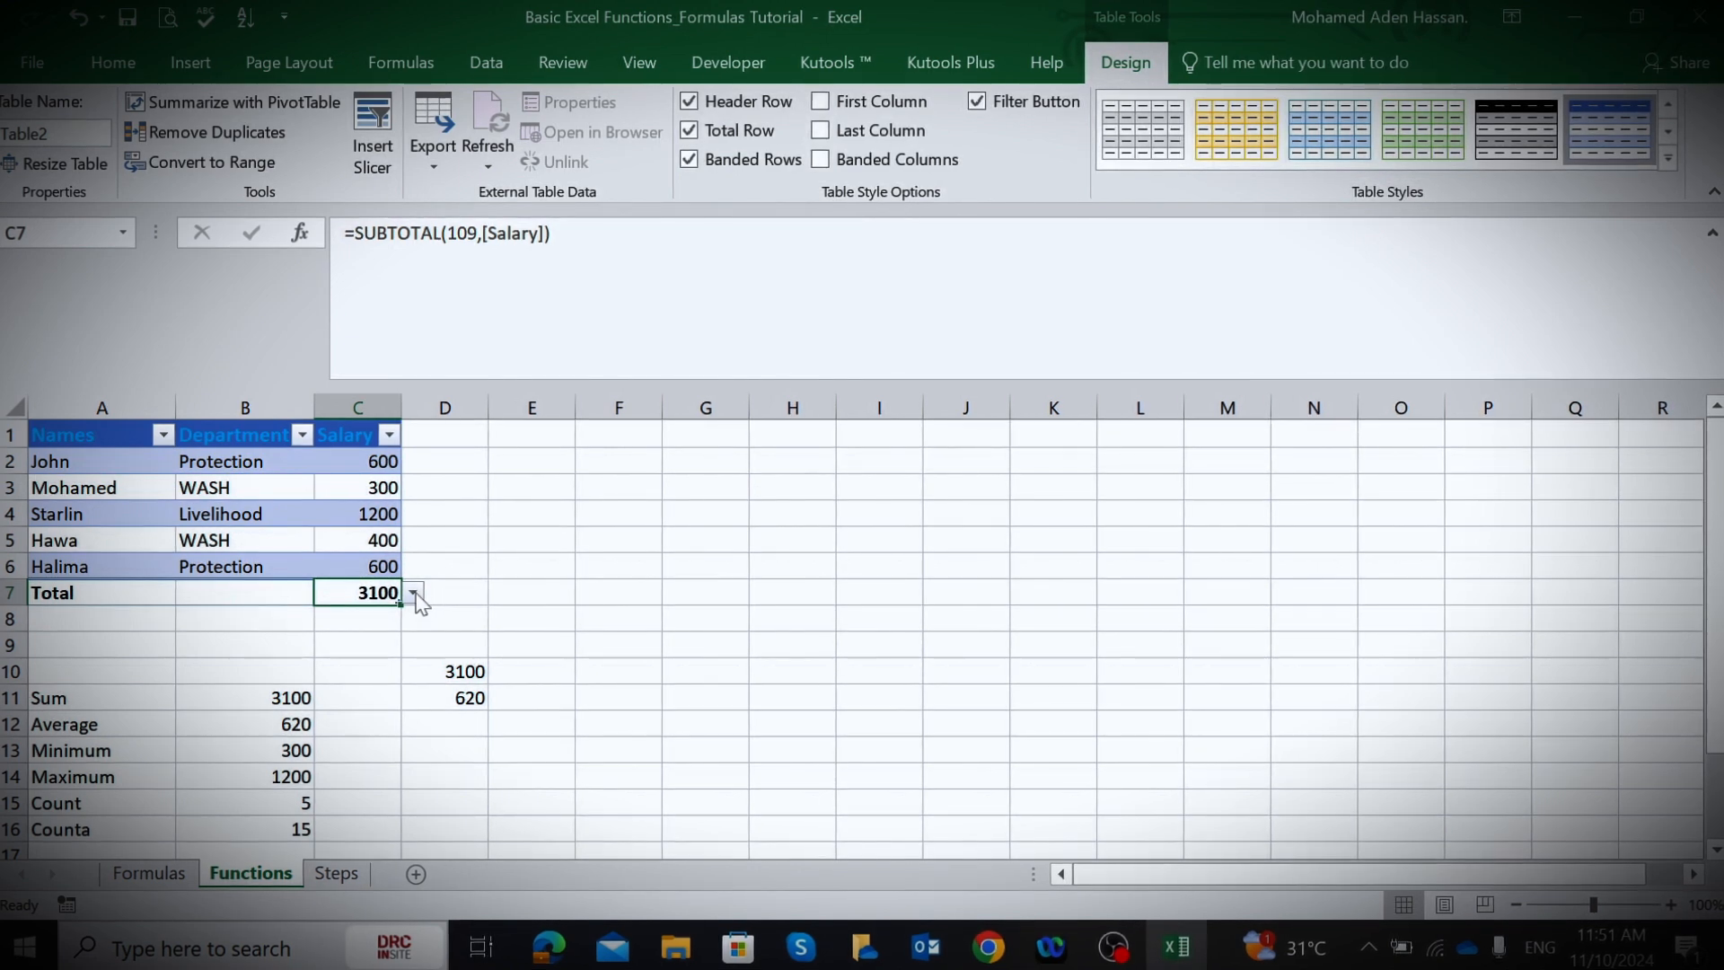
{"action": "left_click", "coordinate": [414, 594]}
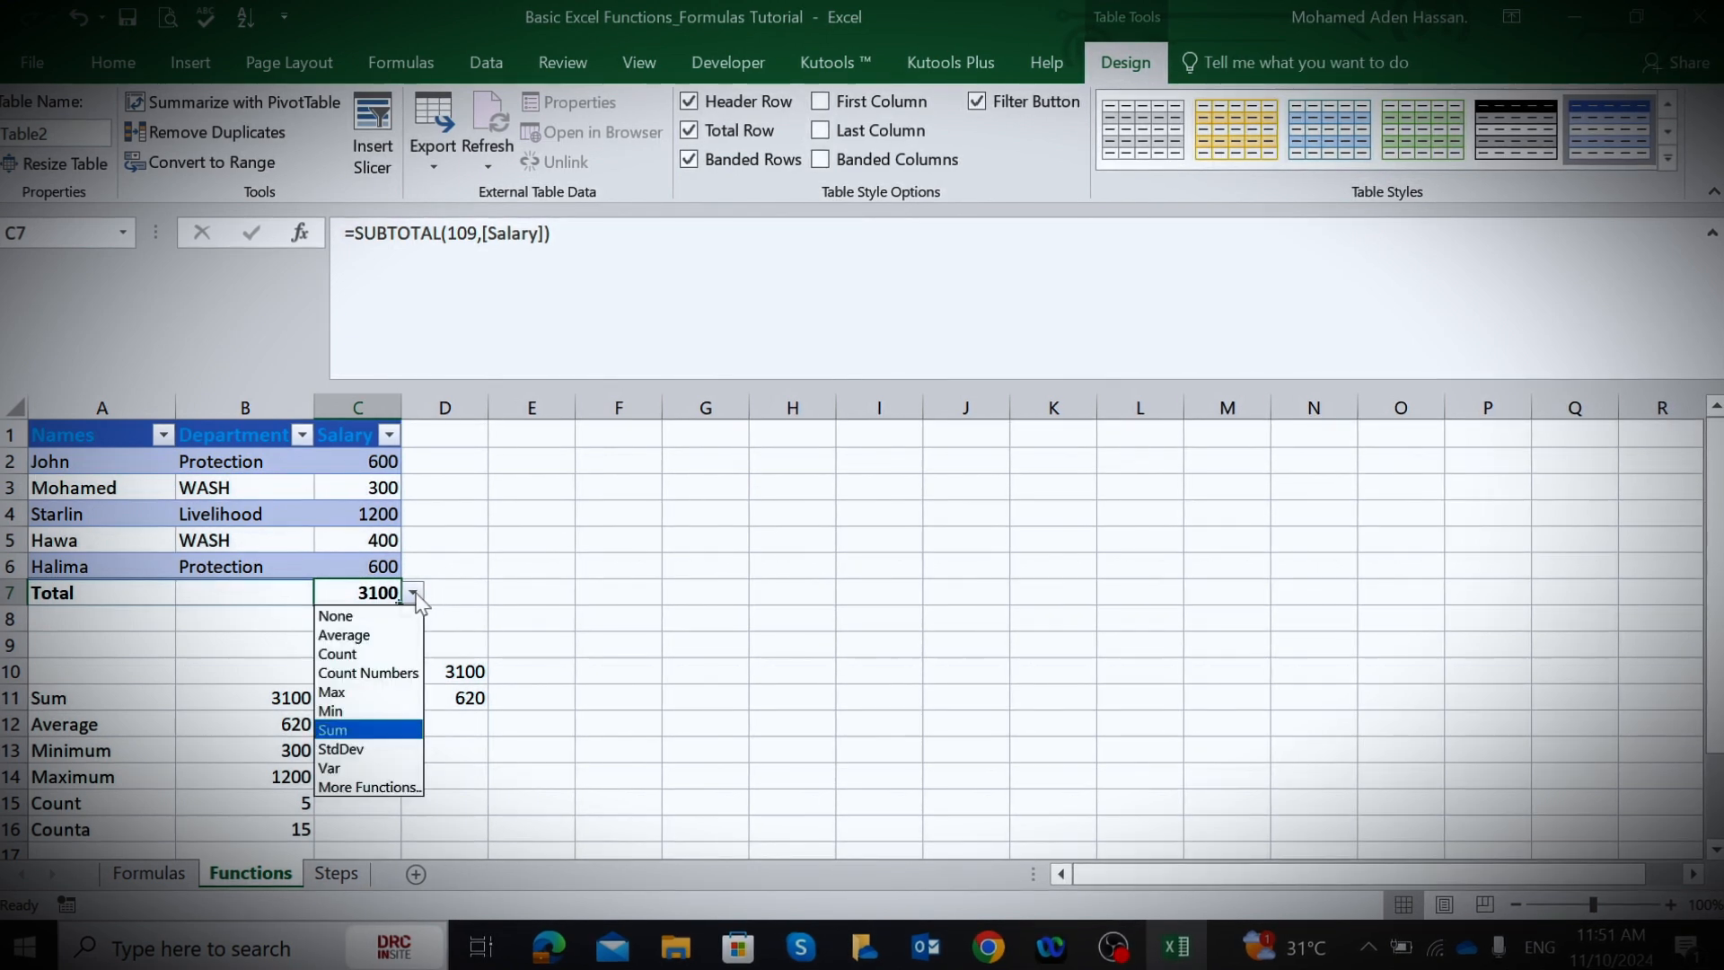
{"action": "left_click", "coordinate": [362, 636]}
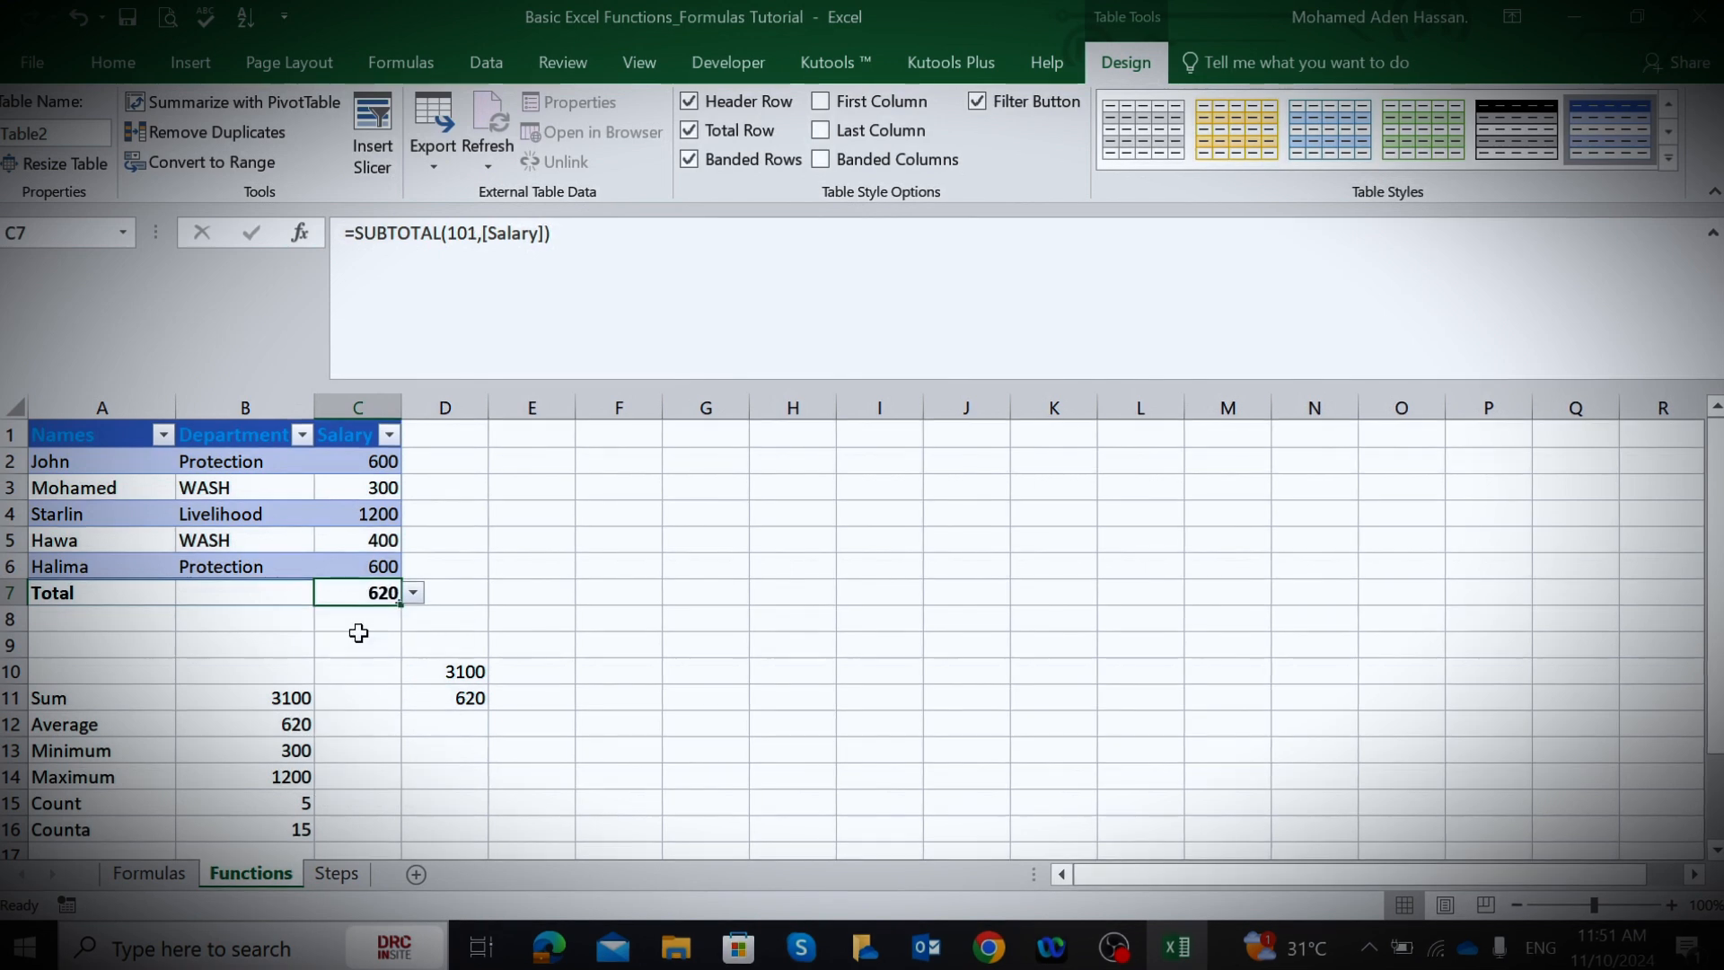
{"action": "left_click", "coordinate": [414, 595]}
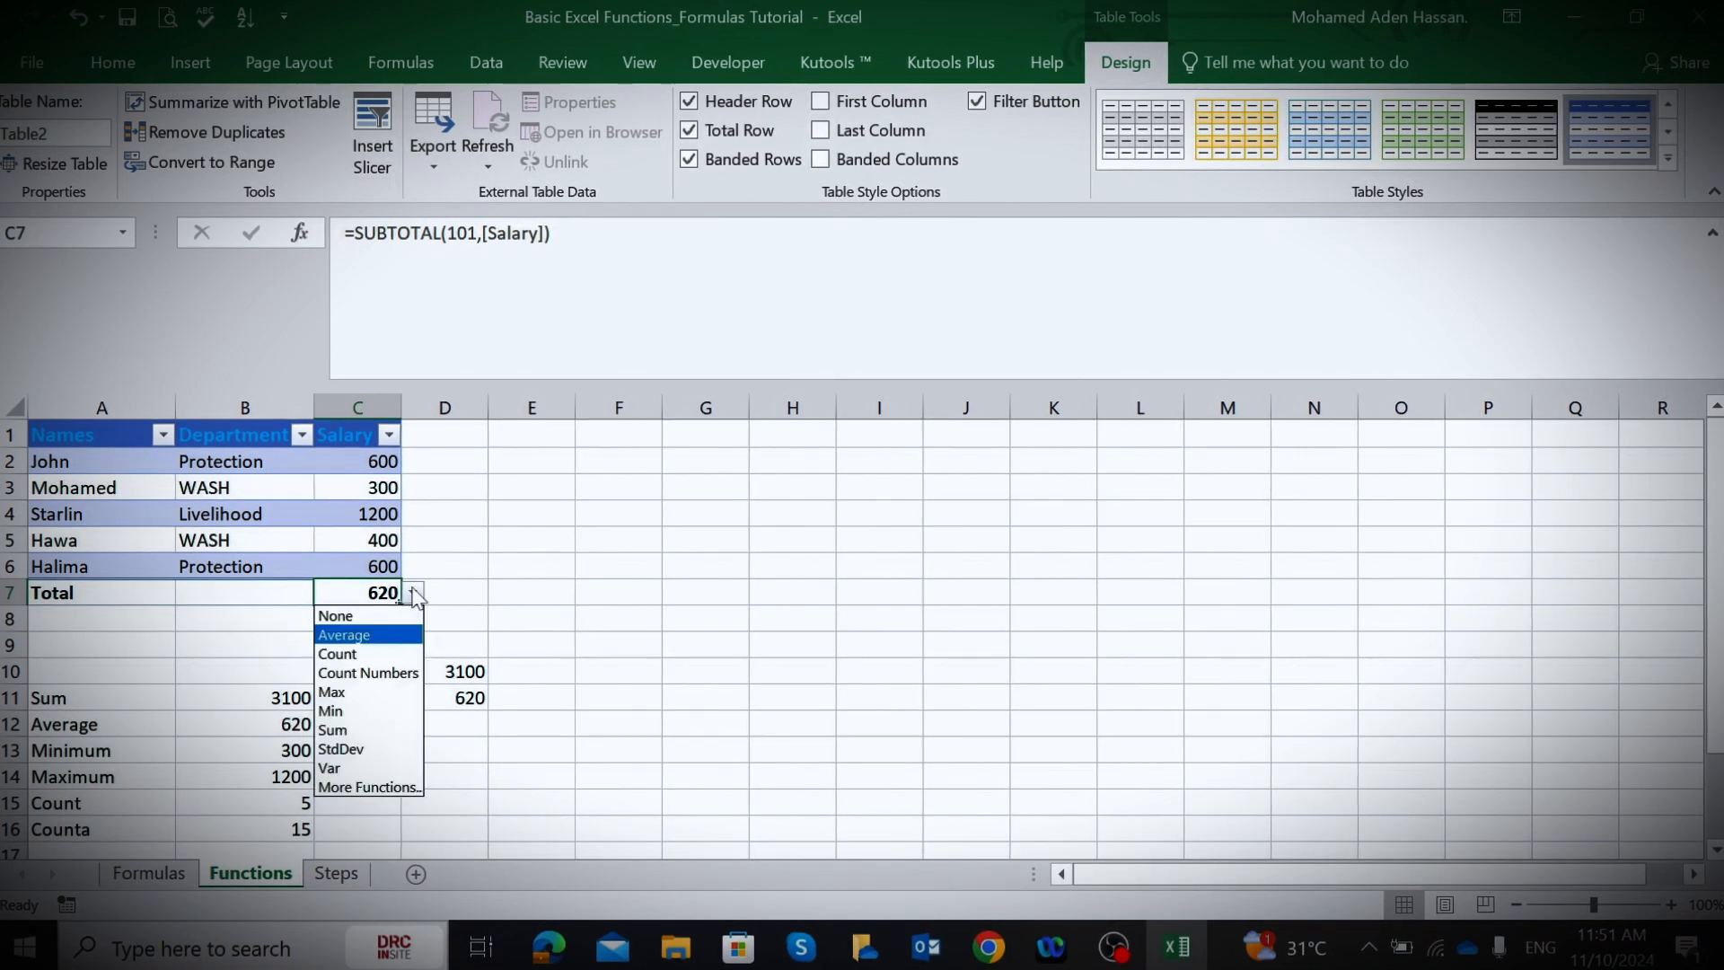
{"action": "left_click", "coordinate": [347, 652]}
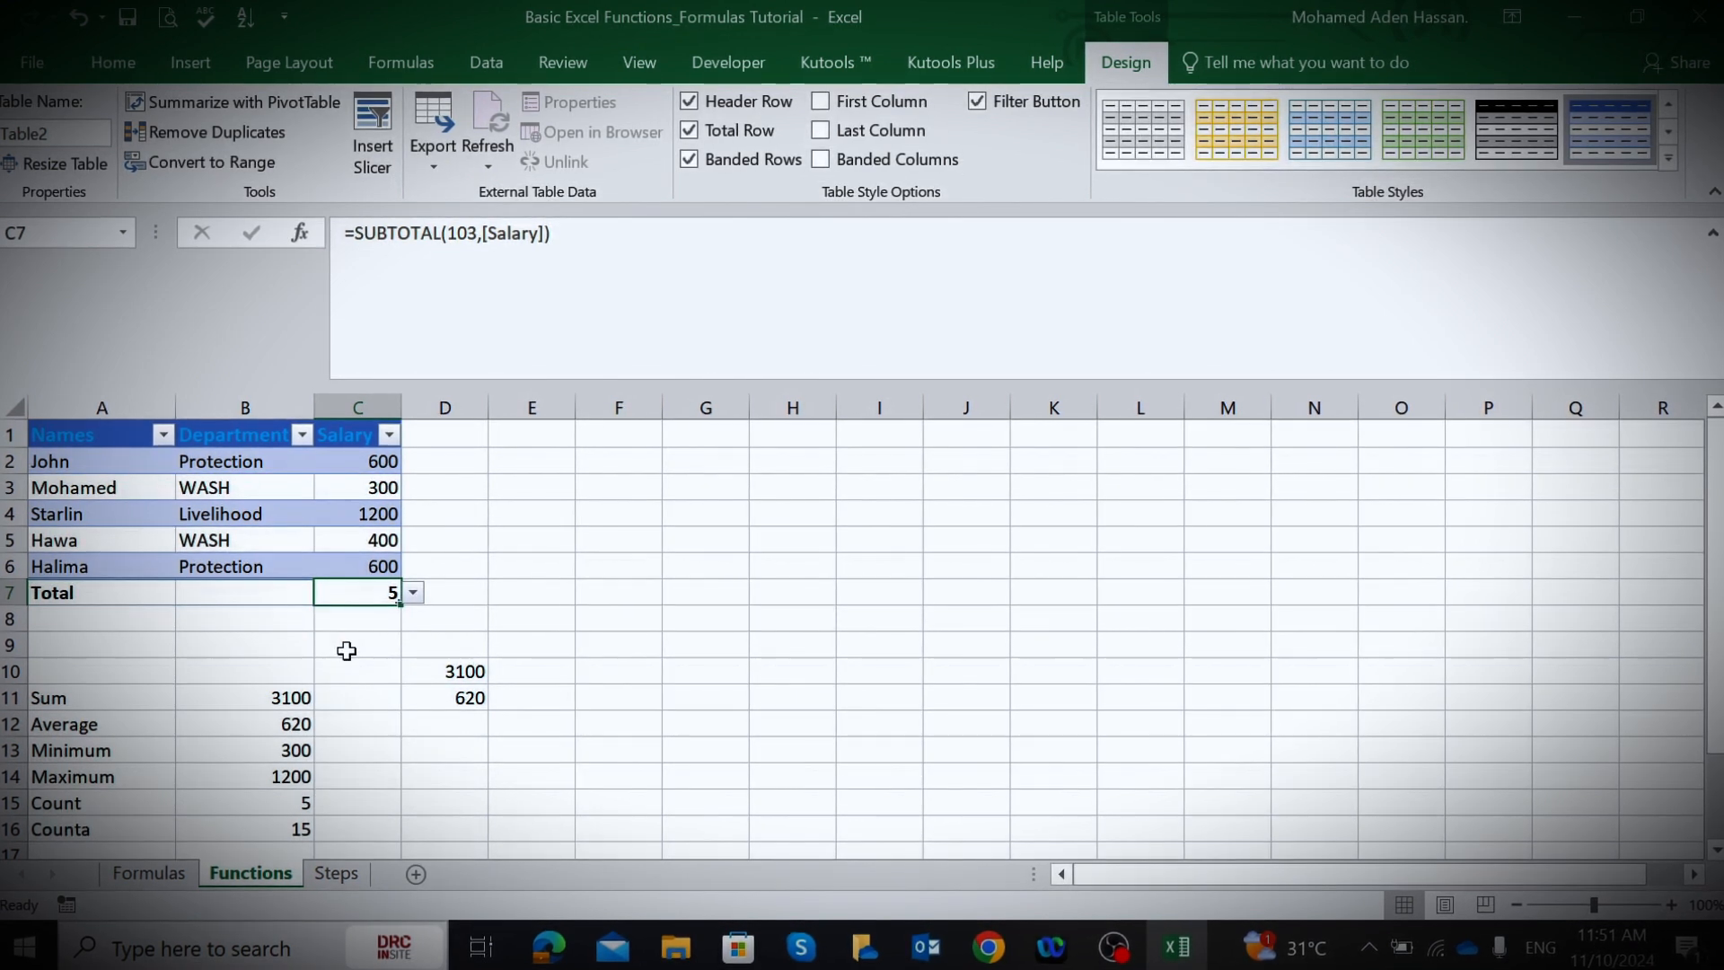
{"action": "left_click", "coordinate": [412, 595]}
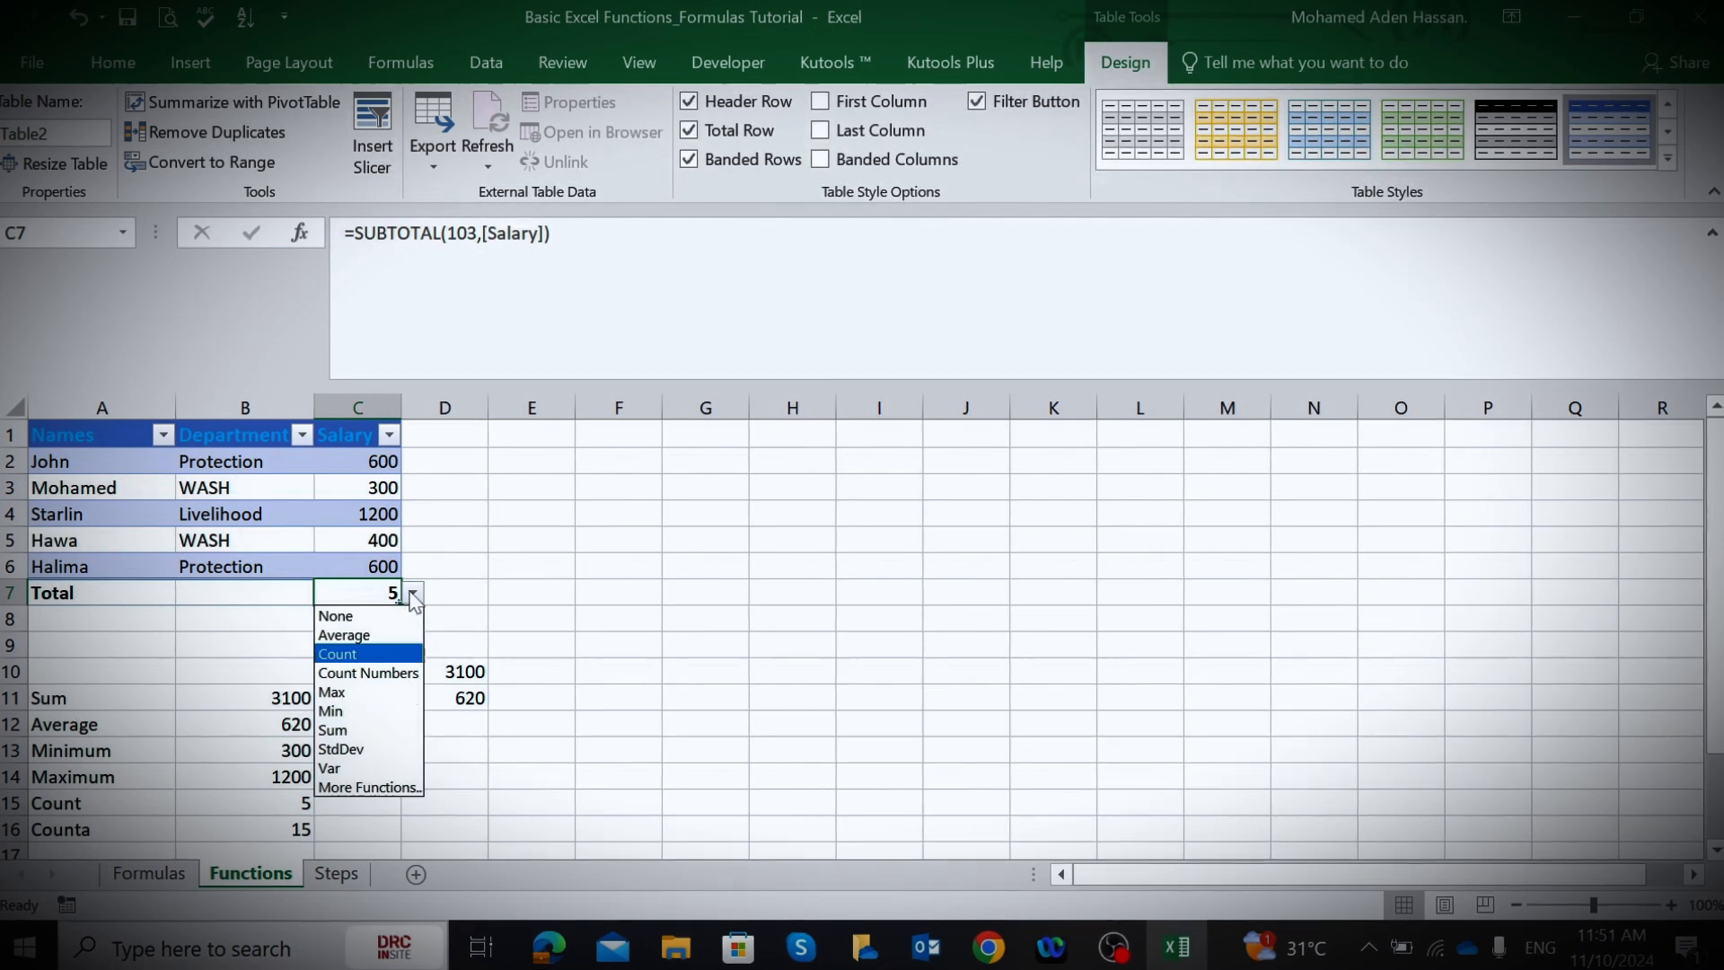
{"action": "left_click", "coordinate": [342, 693]}
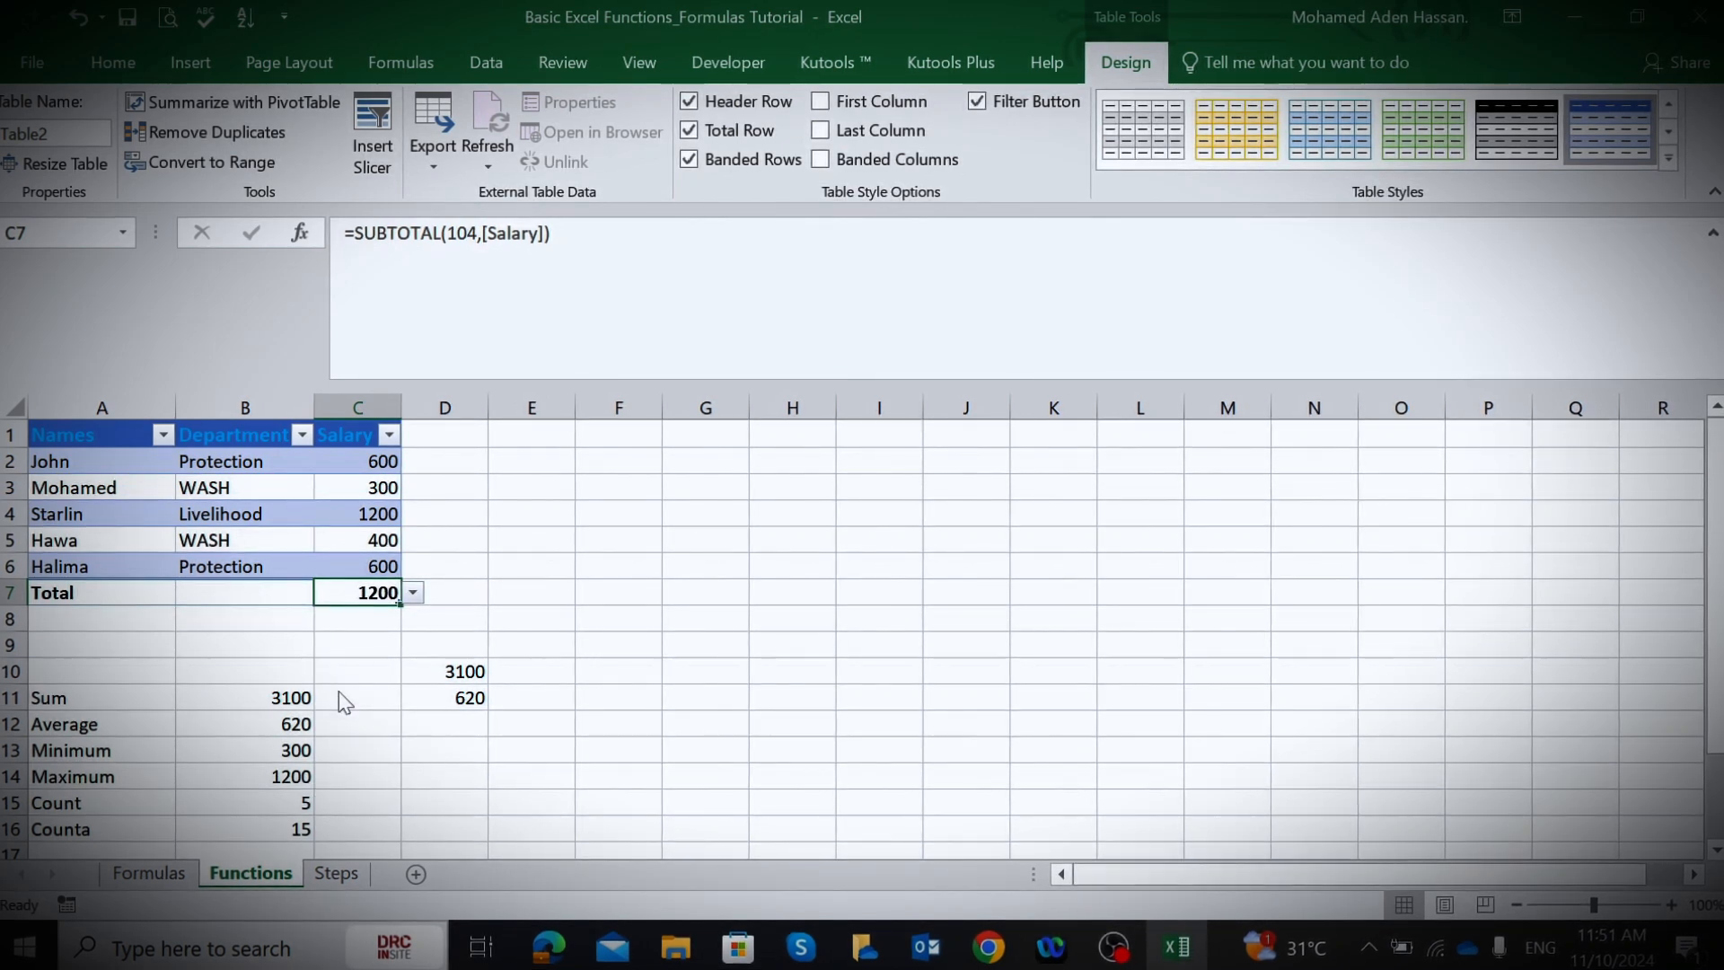